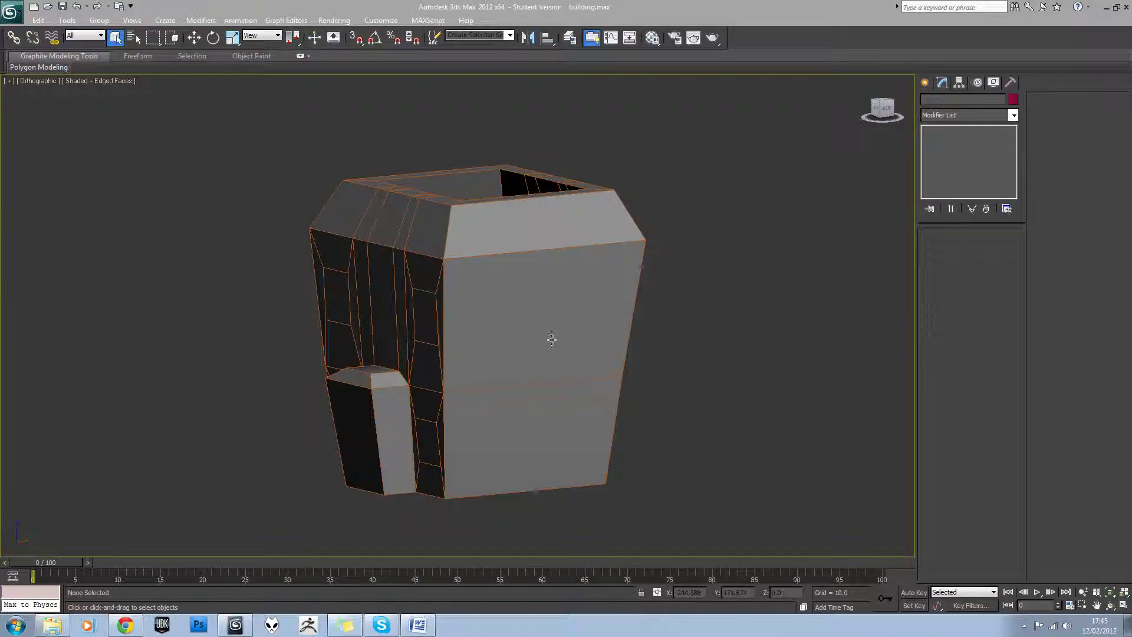
Step: Select the building model and switch the viewport to a perspective view
{"action": "left_click", "coordinate": [551, 339]}
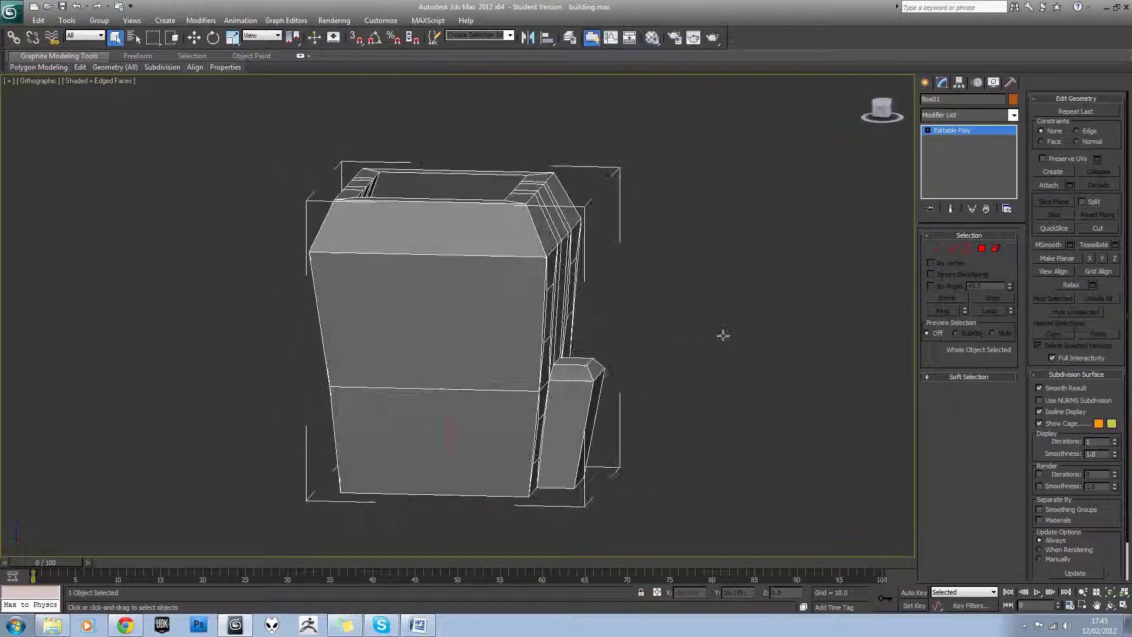
{"action": "middle_click_drag", "start_coordinate": [526, 334], "coordinate": [570, 320], "text": "alt"}
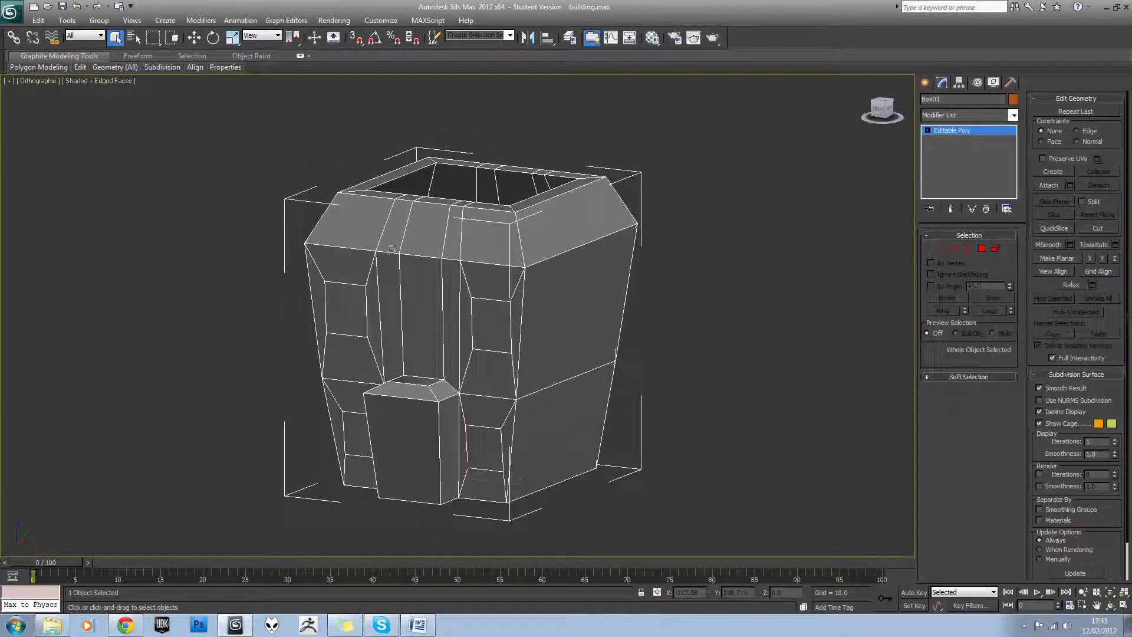
{"action": "key", "text": "p"}
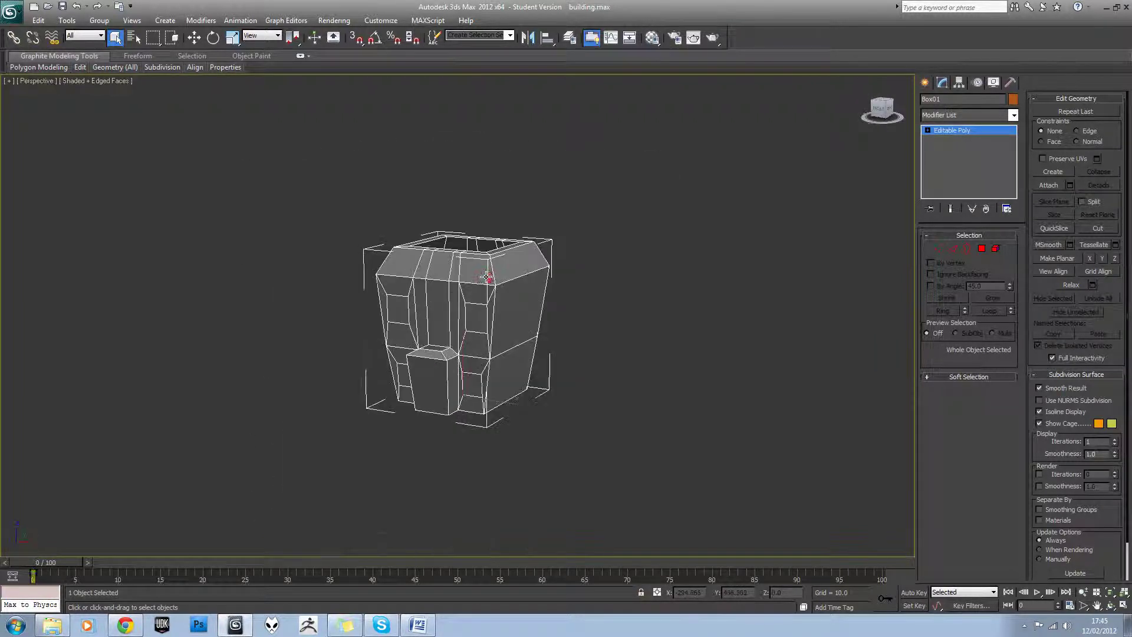
{"action": "scroll", "coordinate": [547, 273], "scroll_direction": "up", "scroll_amount": 5}
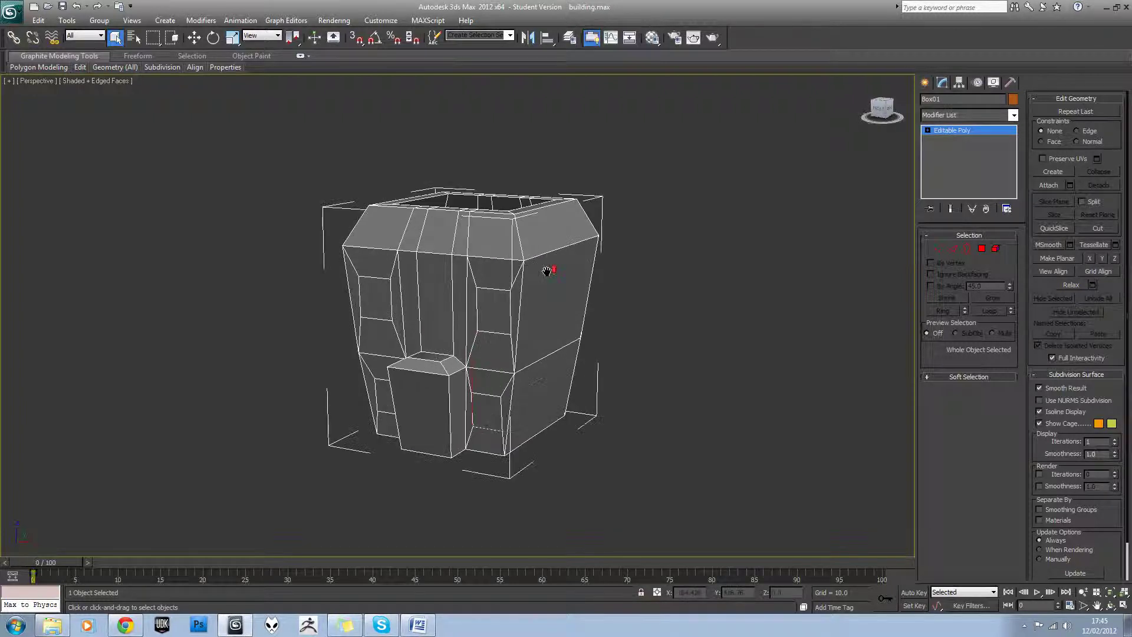
Step: Add an Unwrap UVW modifier to the building model
{"action": "left_click", "coordinate": [1013, 117]}
{"action": "left_click_drag", "start_coordinate": [1014, 150], "coordinate": [1013, 386]}
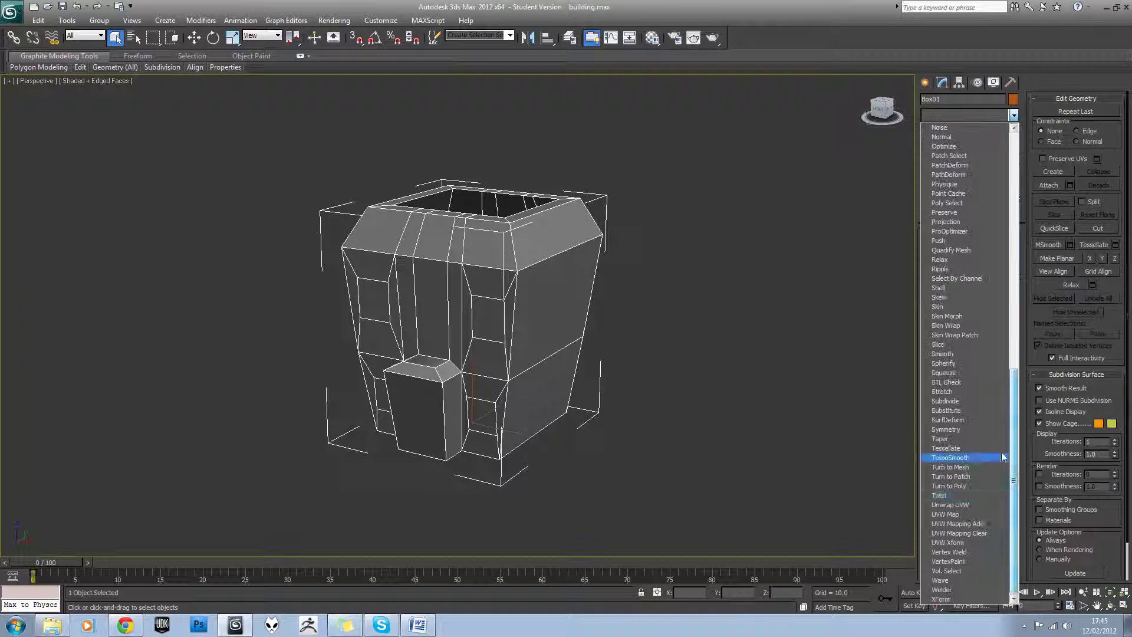
{"action": "left_click", "coordinate": [971, 502]}
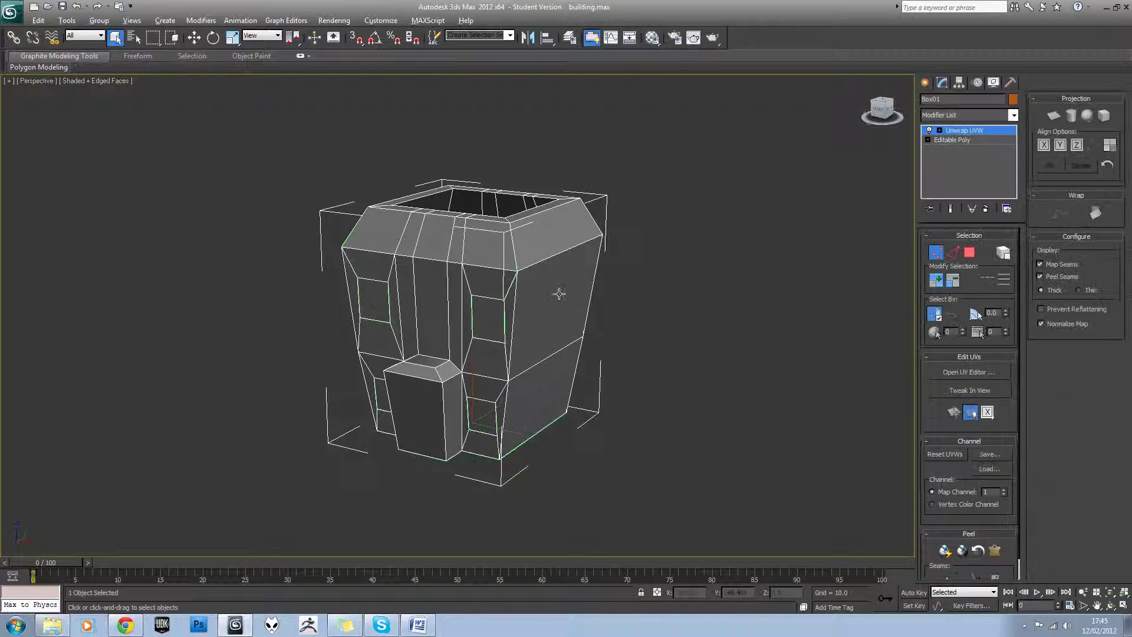
Step: Open the UV editor for the building, keeping both the model and its UV layout in view
{"action": "mouse_move", "coordinate": [559, 291]}
{"action": "middle_mouse_down", "text": "alt"}
{"action": "mouse_move", "coordinate": [519, 293]}
{"action": "mouse_move", "coordinate": [572, 288]}
{"action": "middle_mouse_up", "text": "alt"}
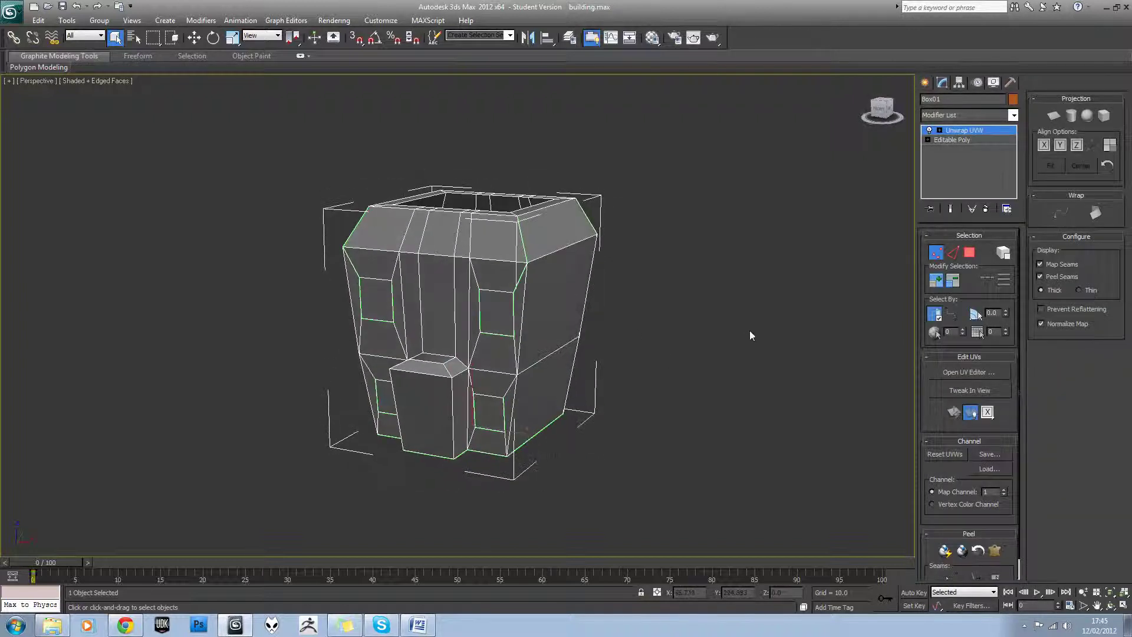
{"action": "middle_click_drag", "start_coordinate": [749, 335], "coordinate": [667, 307], "text": "alt"}
{"action": "left_click", "coordinate": [945, 375]}
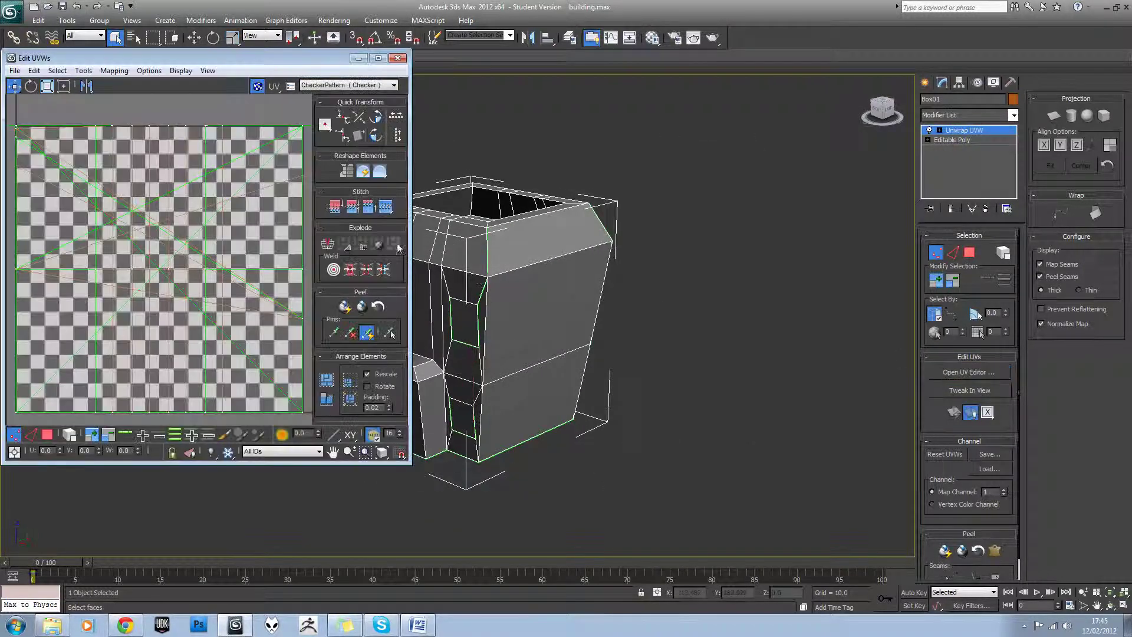
{"action": "middle_click_drag", "start_coordinate": [513, 289], "coordinate": [672, 298]}
{"action": "middle_click_drag", "start_coordinate": [301, 220], "coordinate": [290, 227]}
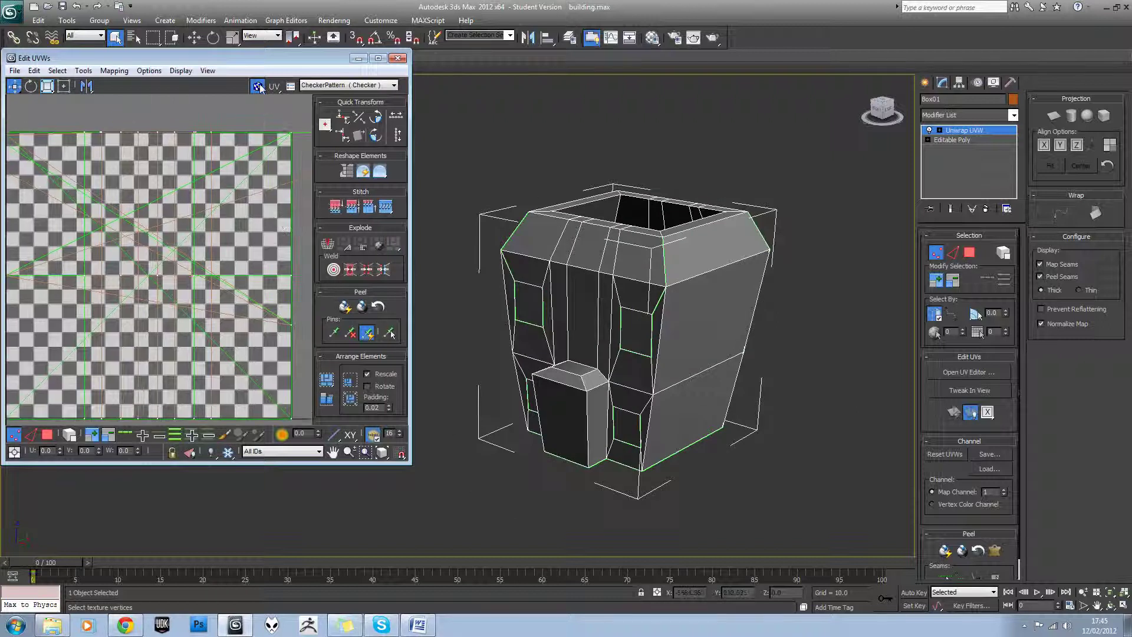
Step: Hide the checker pattern background in the UV editor so that only the UV wireframe shows
{"action": "left_click", "coordinate": [257, 87]}
{"action": "scroll", "coordinate": [141, 227], "scroll_direction": "down", "scroll_amount": 5}
{"action": "scroll", "coordinate": [195, 288], "scroll_direction": "up", "scroll_amount": 2}
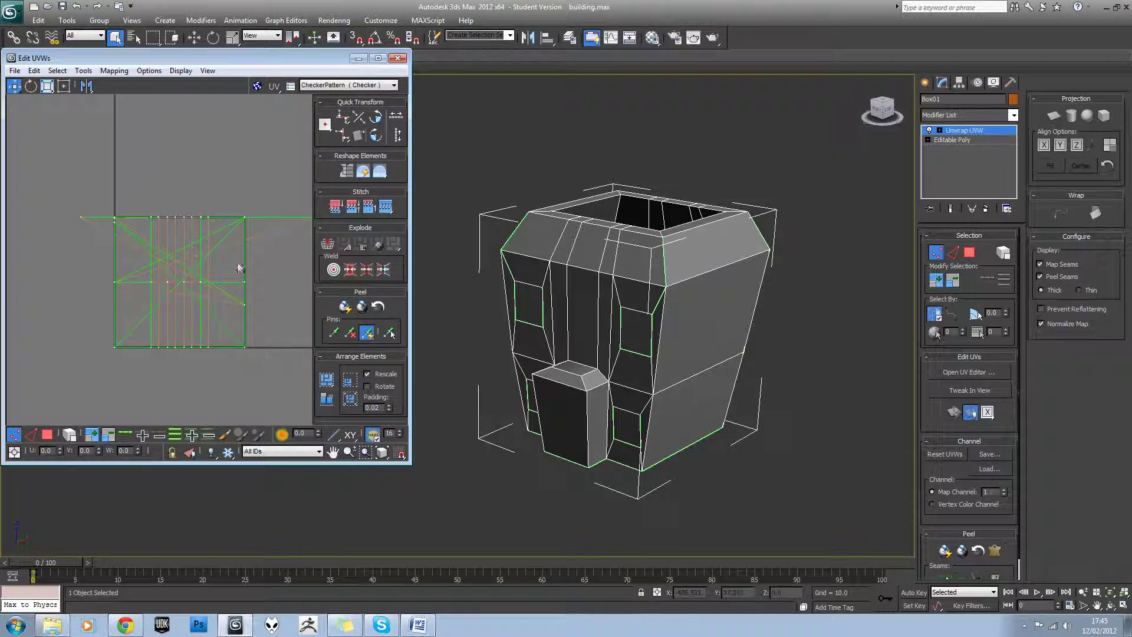
{"action": "left_click", "coordinate": [257, 87]}
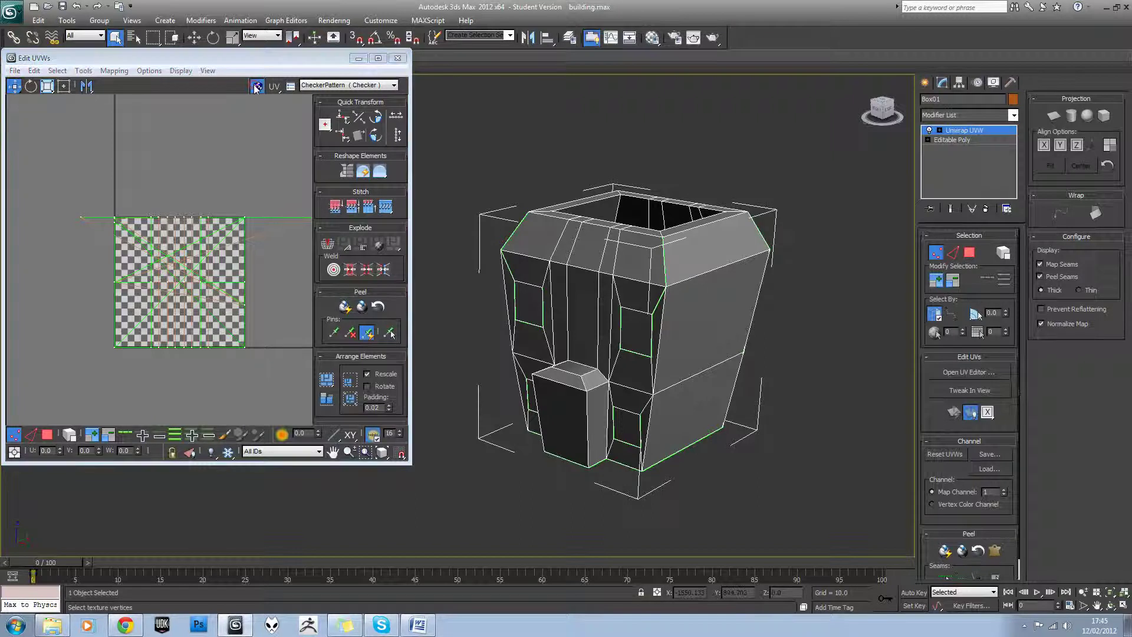
{"action": "left_click", "coordinate": [256, 86]}
{"action": "scroll", "coordinate": [189, 203], "scroll_direction": "up", "scroll_amount": 2}
{"action": "middle_click_drag", "start_coordinate": [205, 207], "coordinate": [221, 227]}
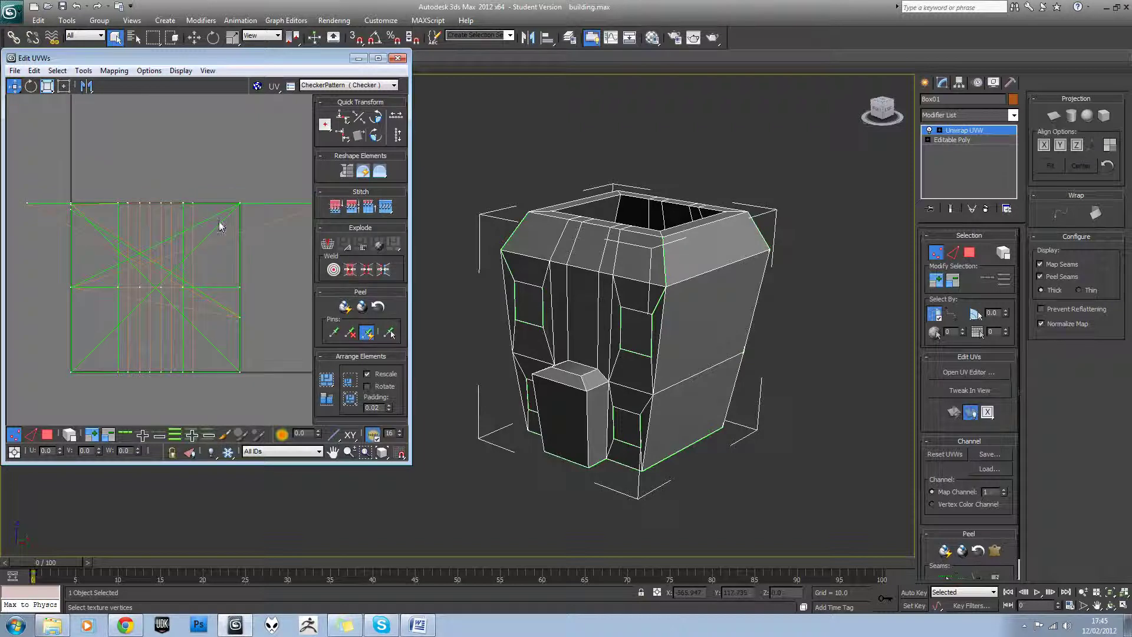
Step: Examine the default UV layout and compare it with the building's walls, windows and roof from several angles
{"action": "scroll", "coordinate": [192, 226], "scroll_direction": "down", "scroll_amount": 2}
{"action": "scroll", "coordinate": [104, 249], "scroll_direction": "up", "scroll_amount": 1}
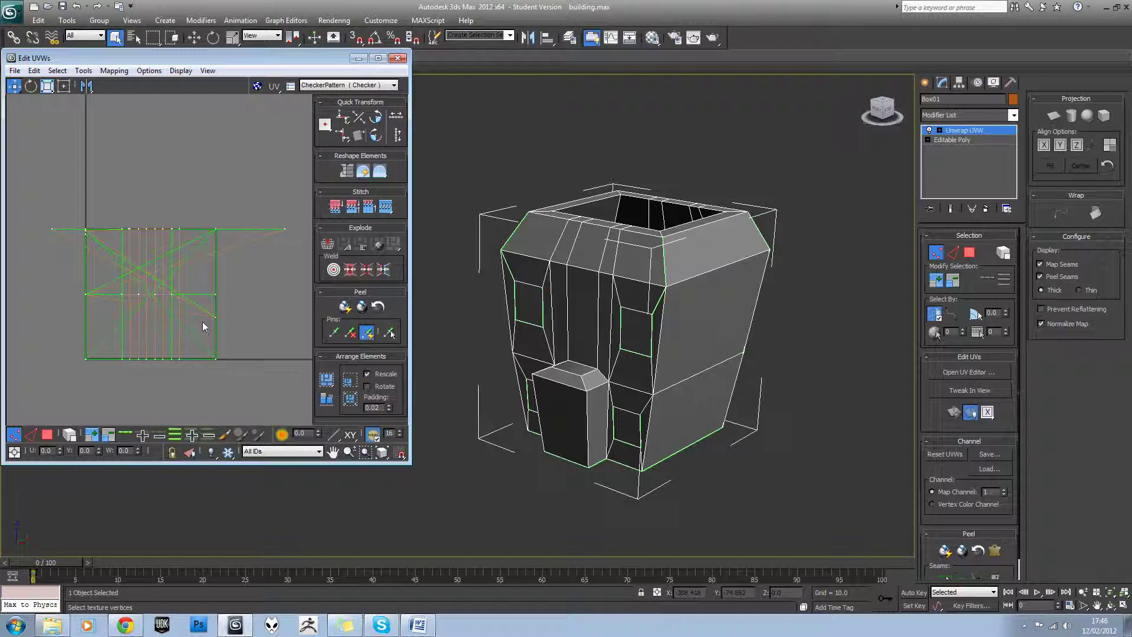
{"action": "scroll", "coordinate": [203, 326], "scroll_direction": "up", "scroll_amount": 2}
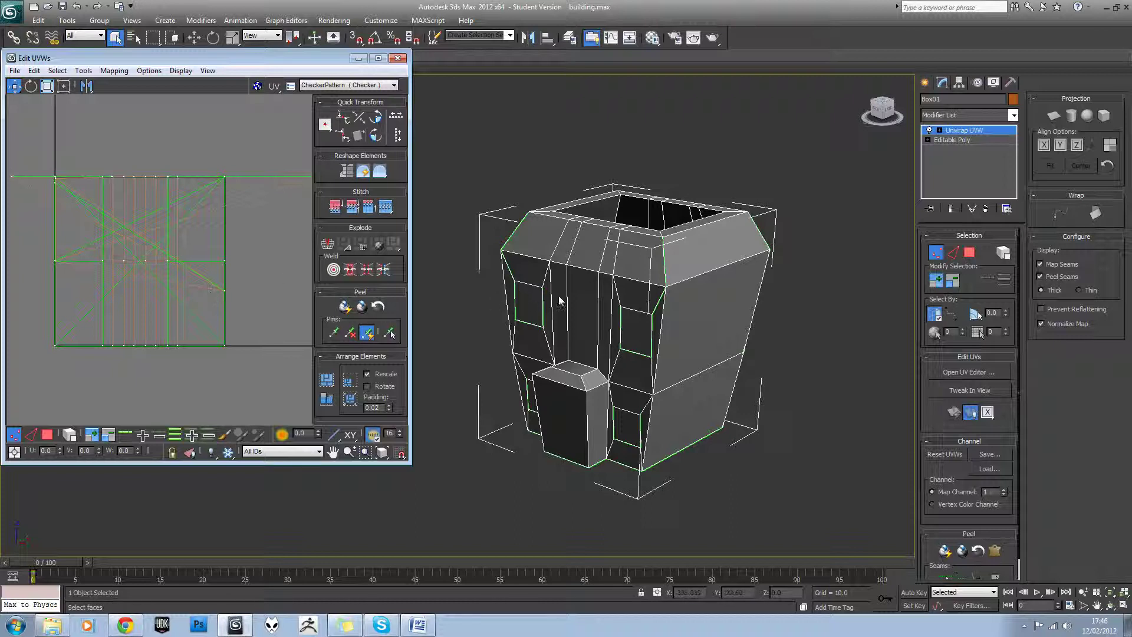
{"action": "middle_click_drag", "start_coordinate": [568, 300], "coordinate": [592, 289], "text": "alt"}
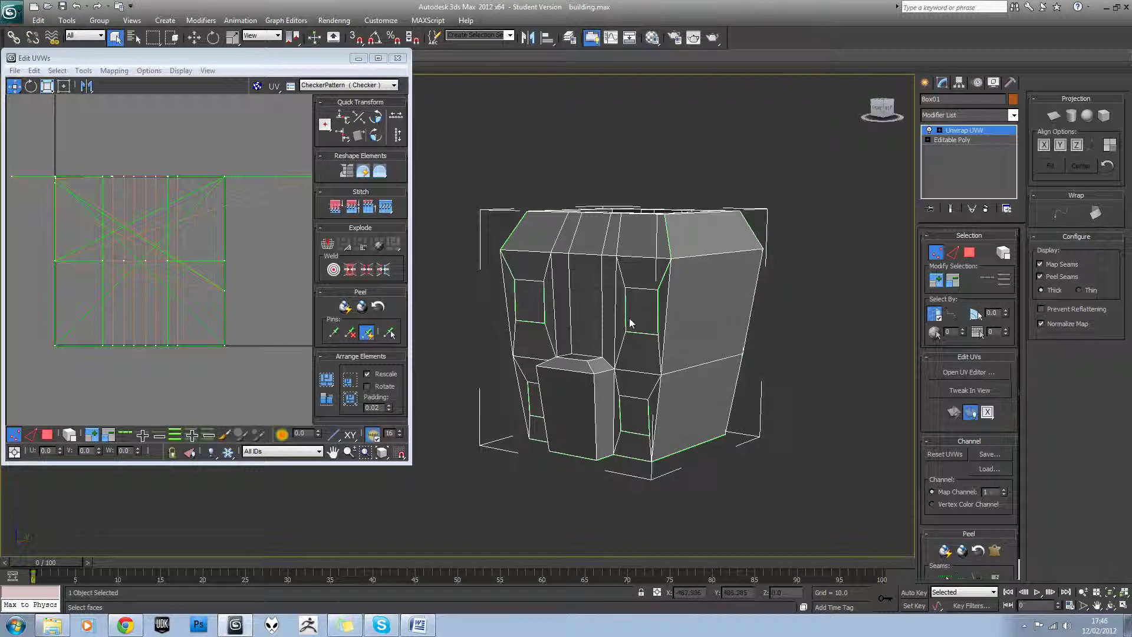
{"action": "left_click", "coordinate": [240, 276]}
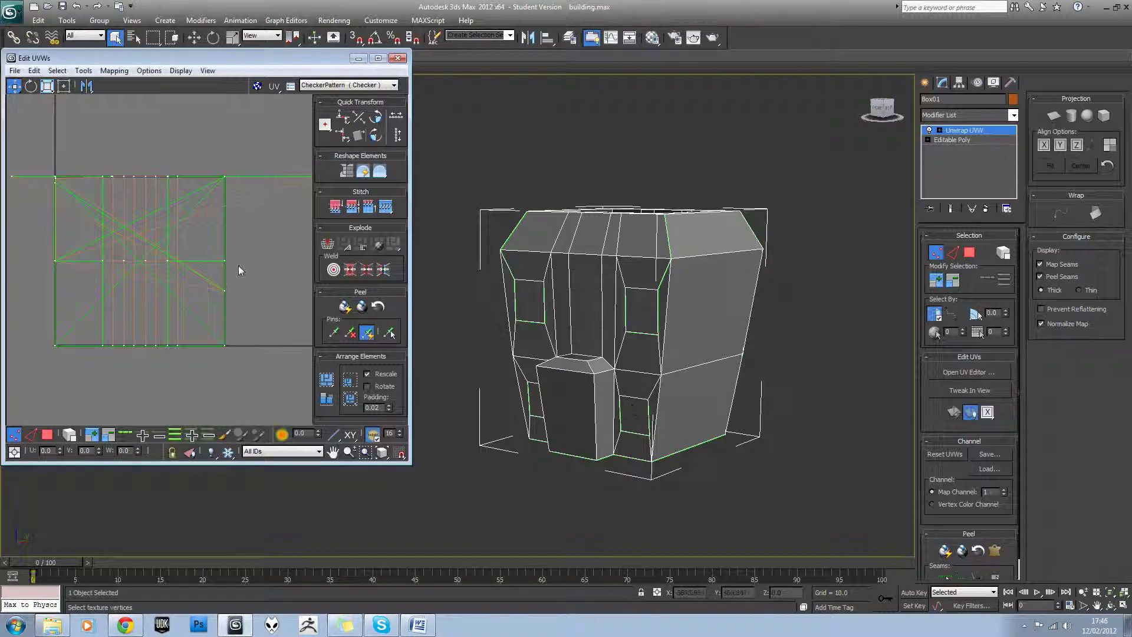
{"action": "middle_click_drag", "start_coordinate": [614, 293], "coordinate": [556, 259], "text": "alt"}
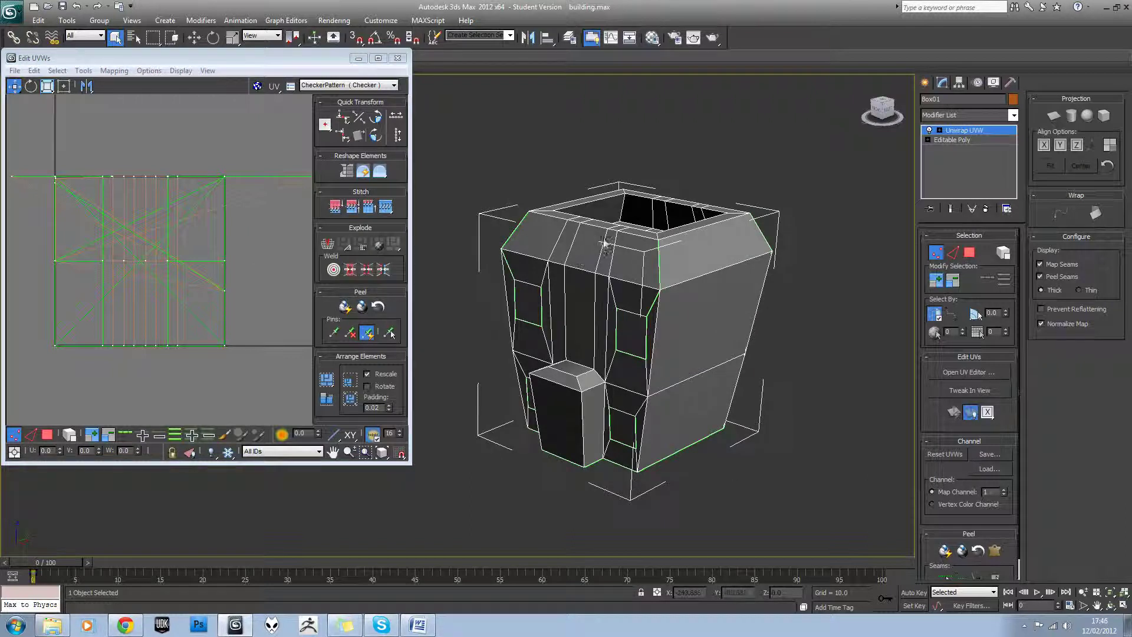
{"action": "middle_click_drag", "start_coordinate": [617, 339], "coordinate": [688, 328], "text": "alt"}
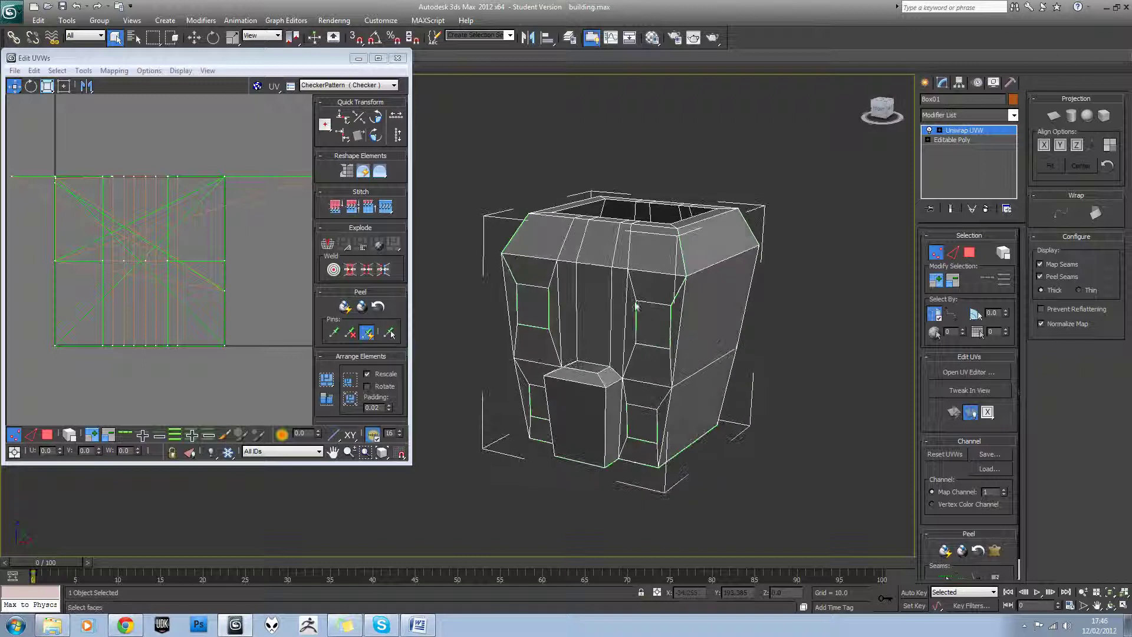
{"action": "middle_click_drag", "start_coordinate": [626, 219], "coordinate": [587, 263], "text": "alt"}
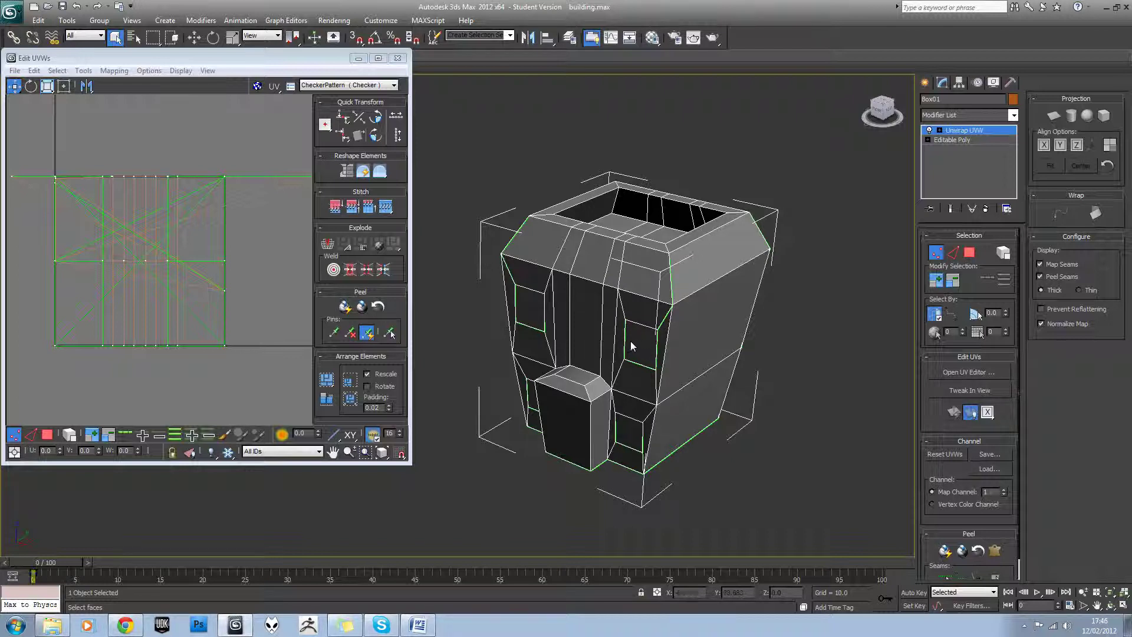
{"action": "middle_click_drag", "start_coordinate": [631, 339], "coordinate": [550, 298], "text": "alt"}
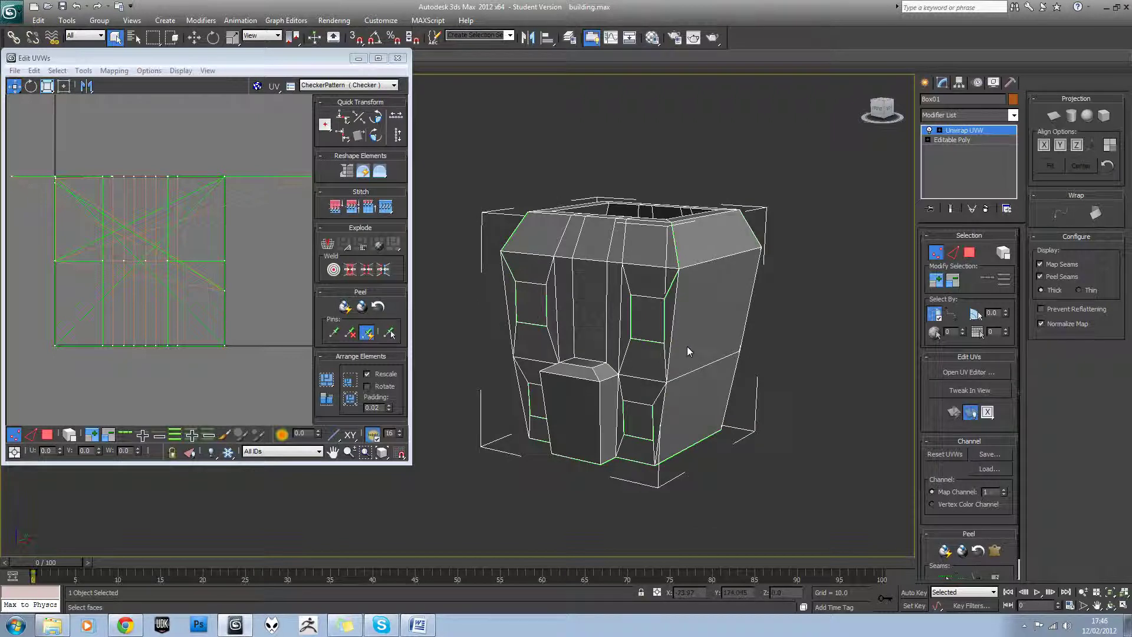
{"action": "middle_click_drag", "start_coordinate": [648, 337], "coordinate": [640, 338], "text": "alt"}
{"action": "left_click", "coordinate": [263, 235]}
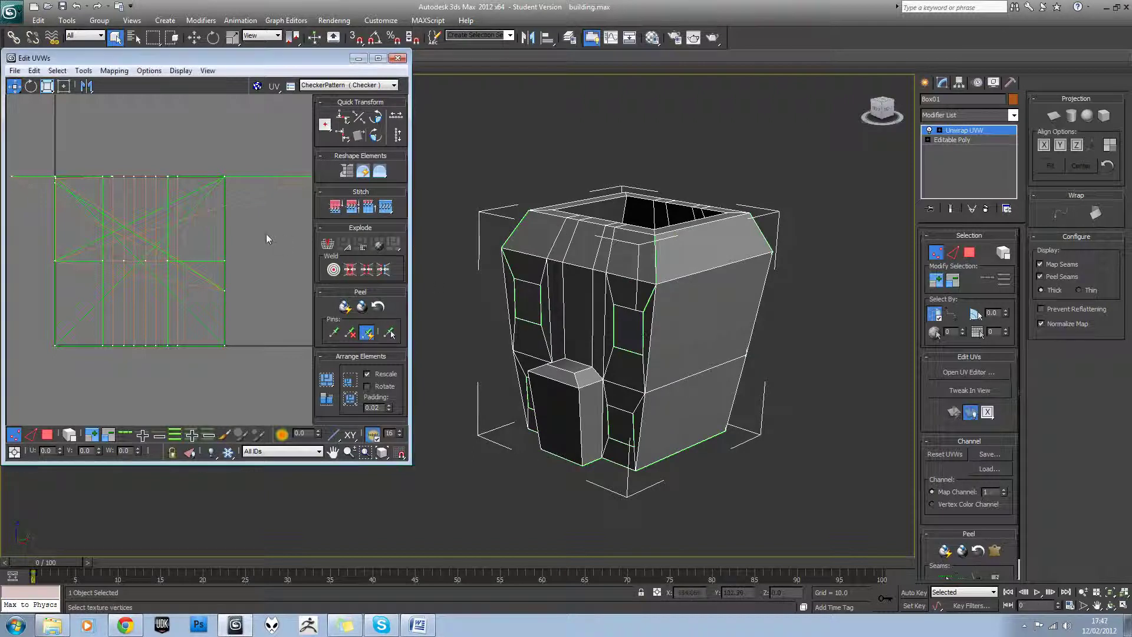
{"action": "middle_click_drag", "start_coordinate": [594, 313], "coordinate": [662, 327], "text": "alt"}
Step: Switch the unwrap to face selection and pick individual wall and window faces on the building's front
{"action": "left_click", "coordinate": [969, 252]}
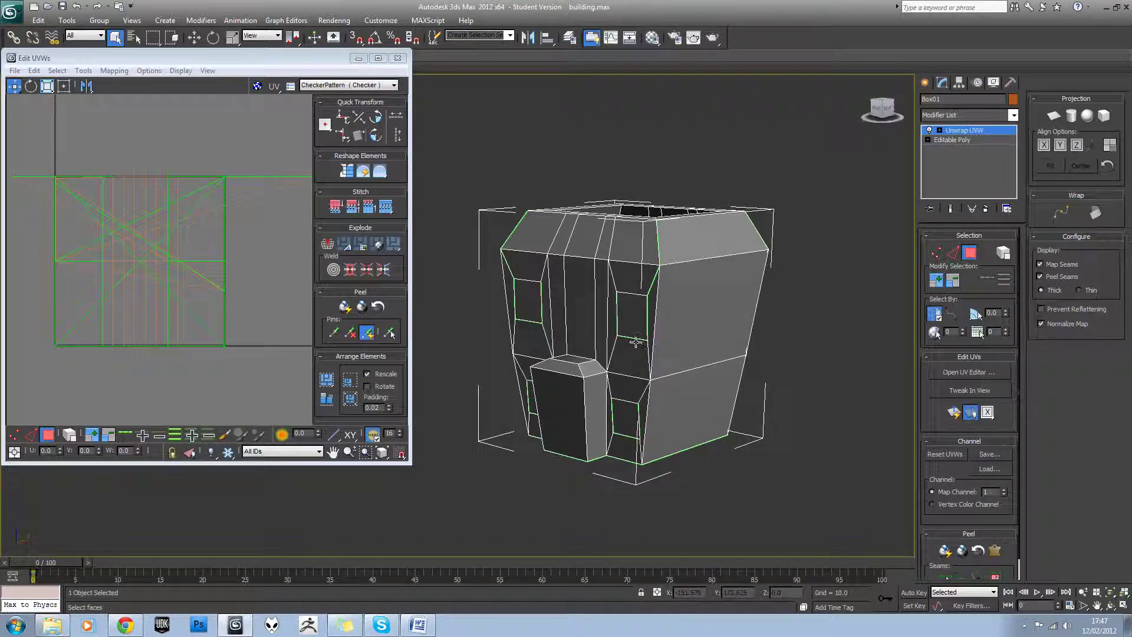
{"action": "middle_click_drag", "start_coordinate": [635, 333], "coordinate": [667, 310], "text": "alt"}
{"action": "left_click", "coordinate": [667, 310]}
{"action": "left_click", "coordinate": [678, 394], "text": "ctrl"}
{"action": "middle_click_drag", "start_coordinate": [678, 394], "coordinate": [745, 331], "text": "alt"}
{"action": "left_click", "coordinate": [786, 419]}
{"action": "middle_click_drag", "start_coordinate": [688, 384], "coordinate": [700, 357], "text": "alt"}
{"action": "left_click", "coordinate": [674, 354]}
{"action": "left_click", "coordinate": [675, 387]}
{"action": "middle_click_drag", "start_coordinate": [792, 359], "coordinate": [710, 327]}
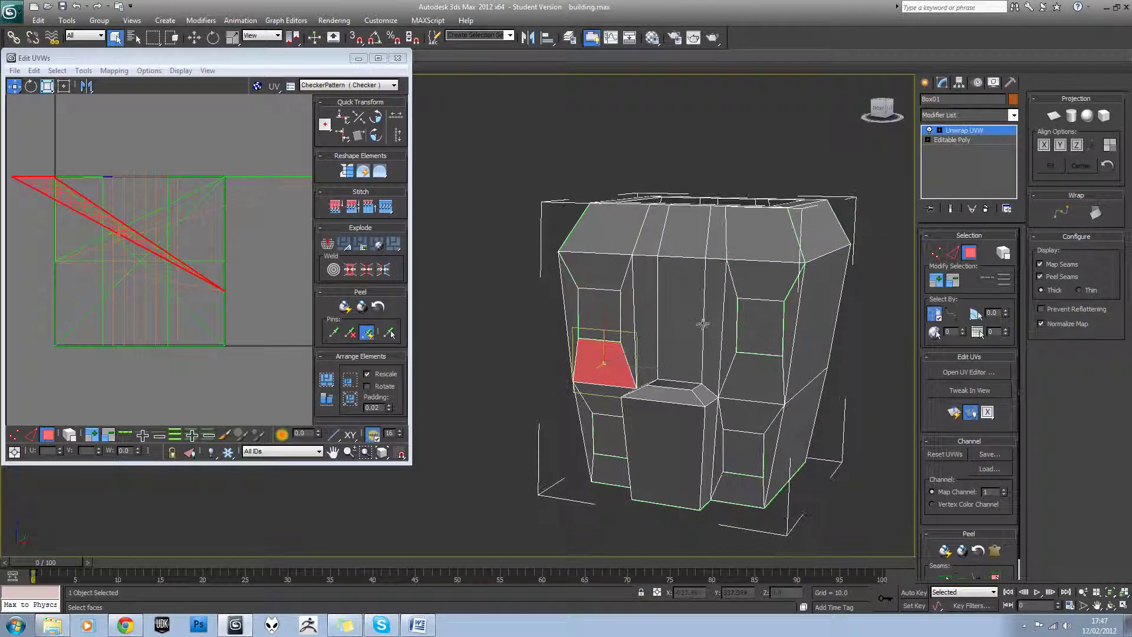
{"action": "left_click", "coordinate": [642, 322]}
{"action": "left_click", "coordinate": [611, 316]}
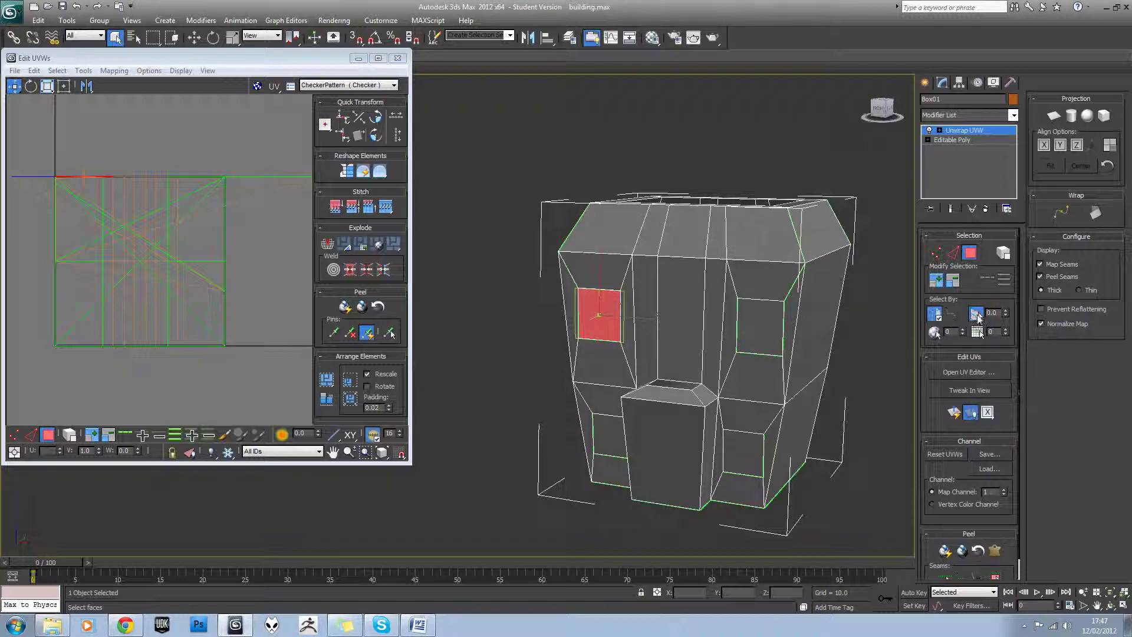
Step: Select the building's front wall faces together using planar-angle selection
{"action": "left_click", "coordinate": [679, 307]}
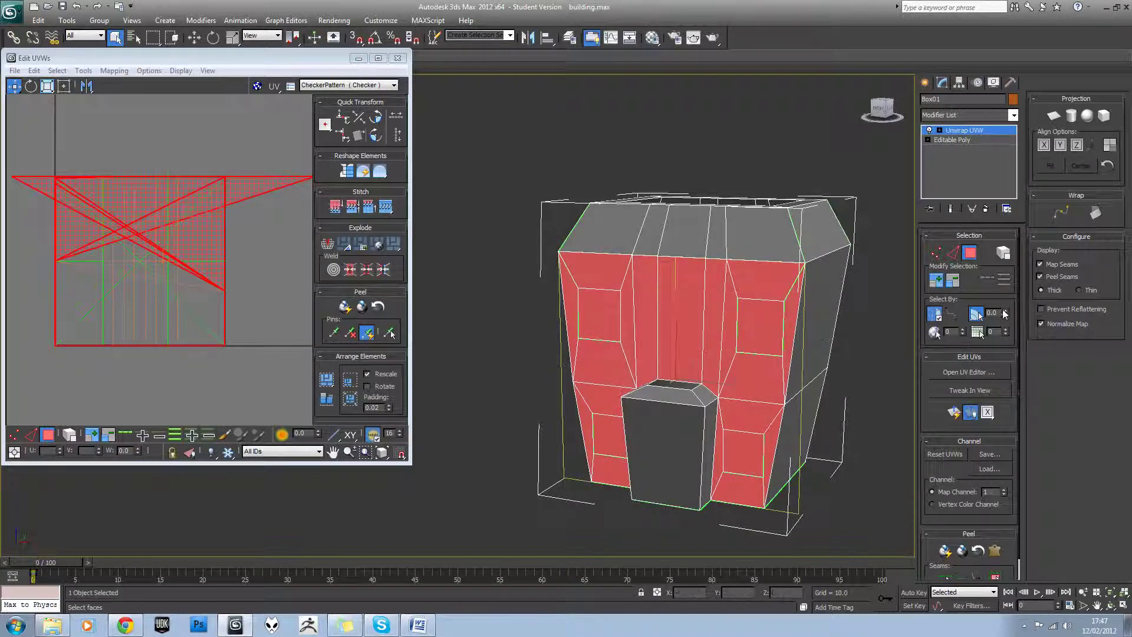
{"action": "left_click", "coordinate": [977, 314]}
{"action": "middle_click_drag", "start_coordinate": [786, 324], "coordinate": [784, 359], "text": "alt"}
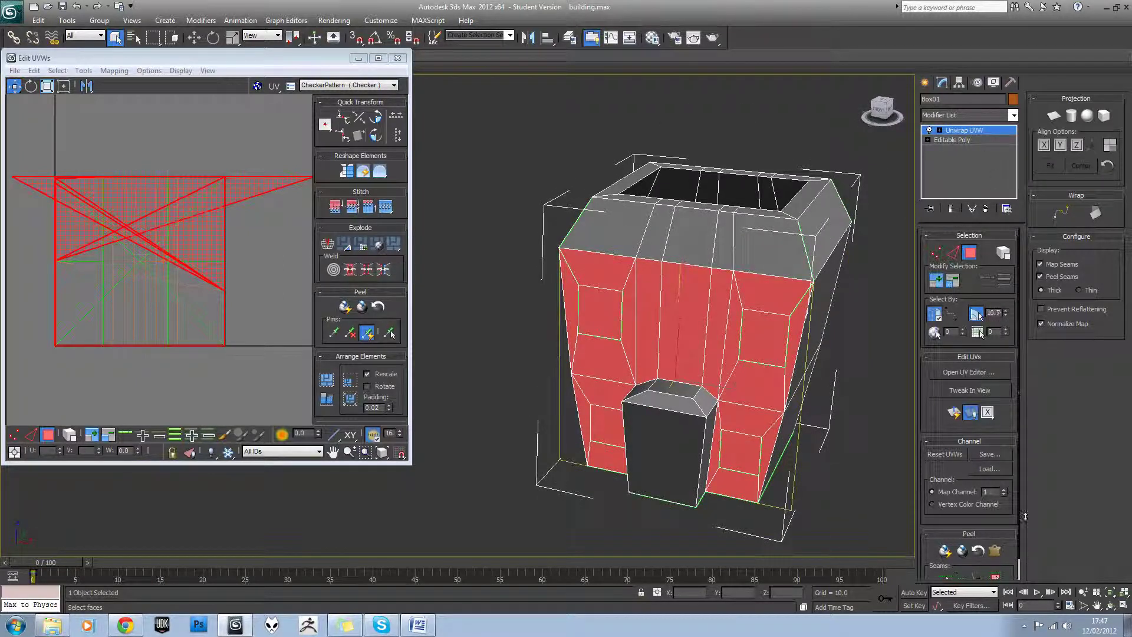
Step: Try wider planar-angle thresholds, including 33.7, to extend the face selection beyond the front wall
{"action": "left_click_drag", "start_coordinate": [1038, 592], "coordinate": [995, 230]}
{"action": "left_click", "coordinate": [869, 384]}
{"action": "left_click", "coordinate": [776, 336]}
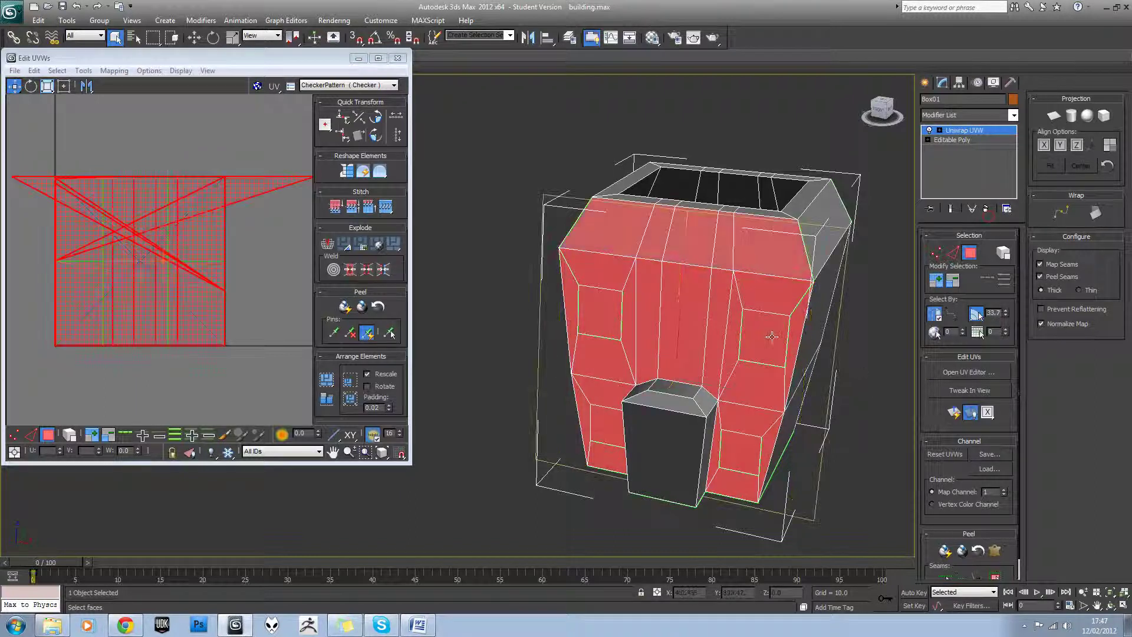
{"action": "middle_click_drag", "start_coordinate": [781, 333], "coordinate": [760, 335], "text": "alt"}
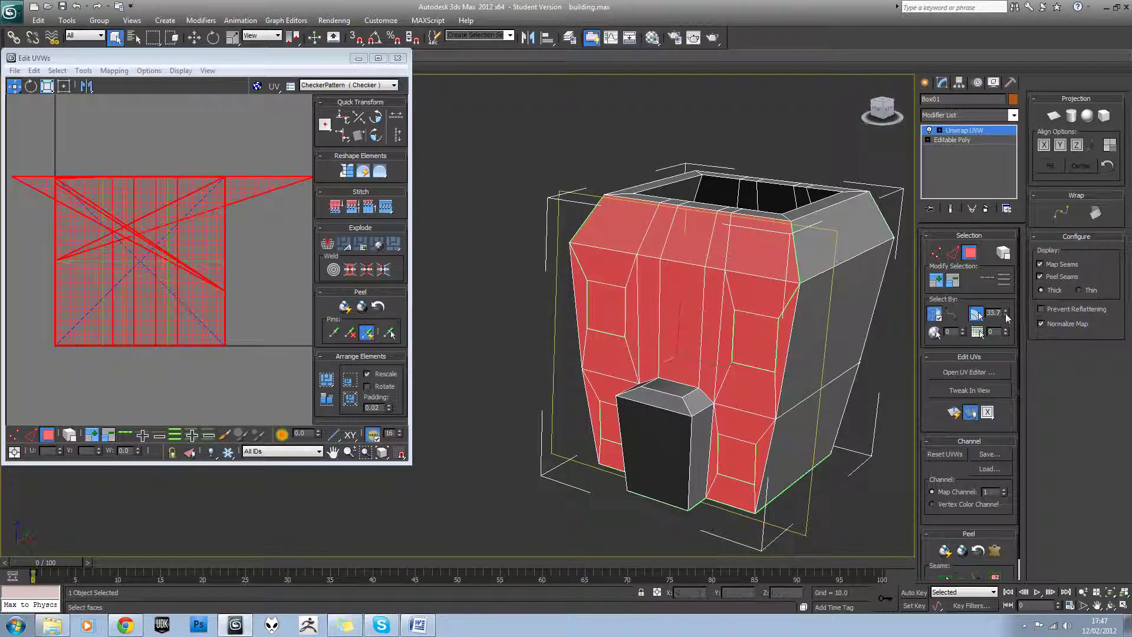
{"action": "left_click", "coordinate": [844, 442]}
{"action": "middle_click_drag", "start_coordinate": [809, 333], "coordinate": [807, 336], "text": "alt"}
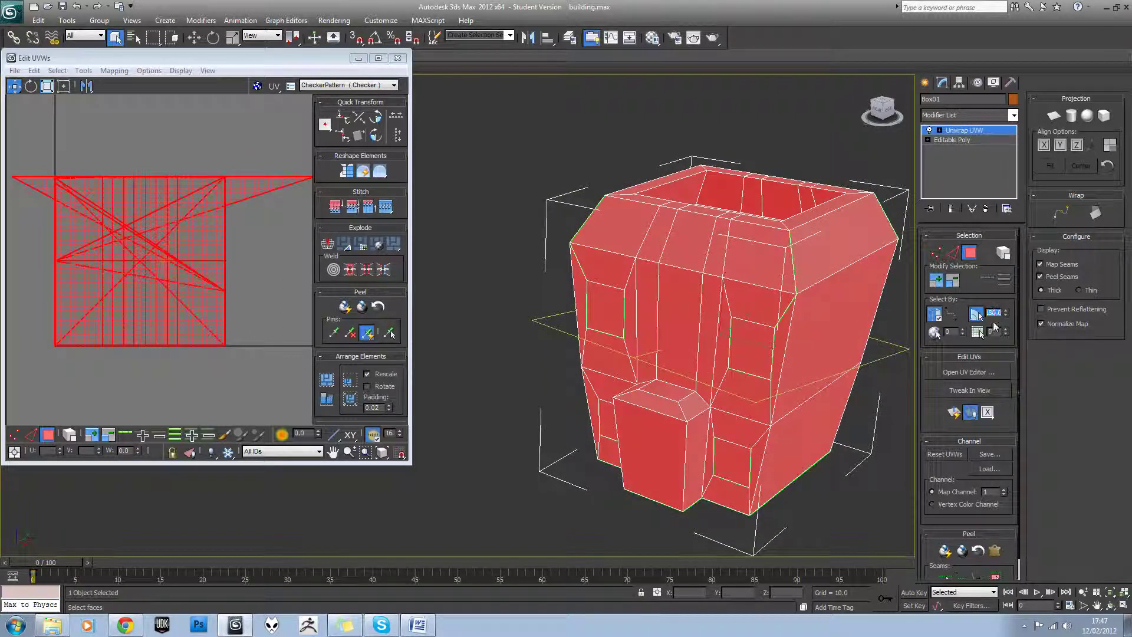
Step: Clear the face selection, set the planar angle threshold to 5.87 and select all faces of the front wall
{"action": "left_click", "coordinate": [856, 475]}
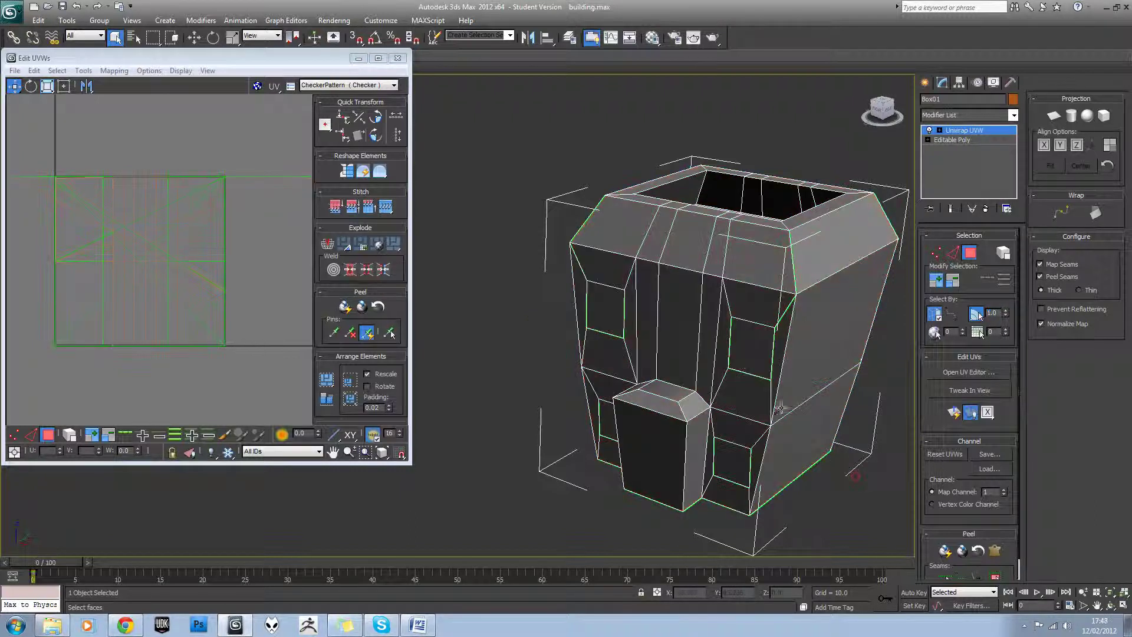
{"action": "left_click", "coordinate": [780, 348]}
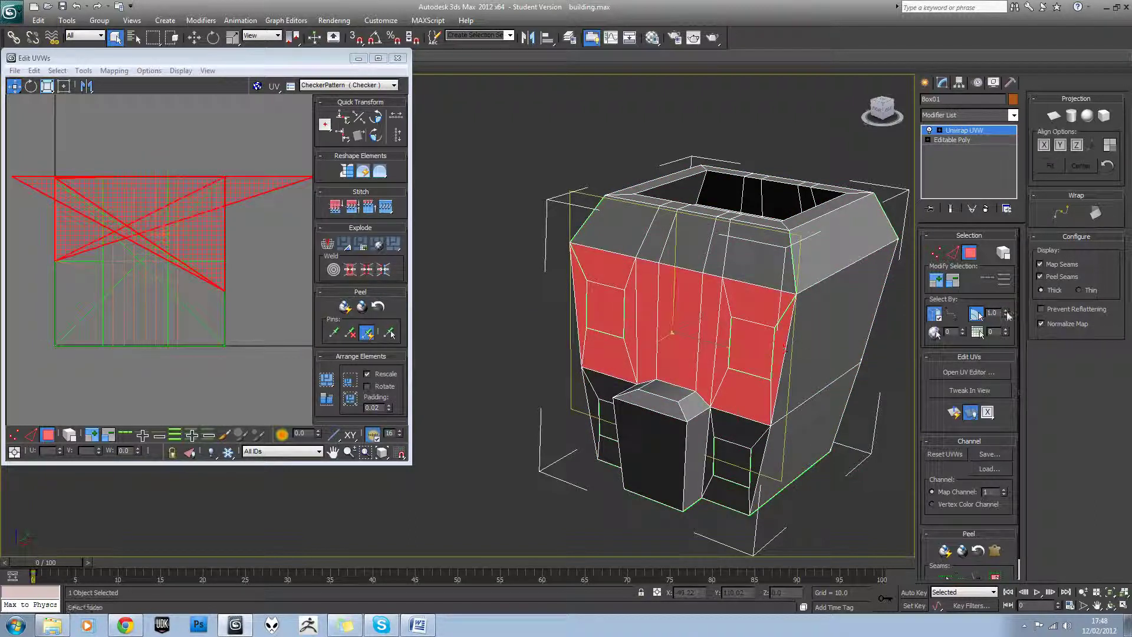
{"action": "left_click_drag", "start_coordinate": [1007, 312], "coordinate": [1007, 255]}
{"action": "left_click_drag", "start_coordinate": [989, 80], "coordinate": [986, 18]}
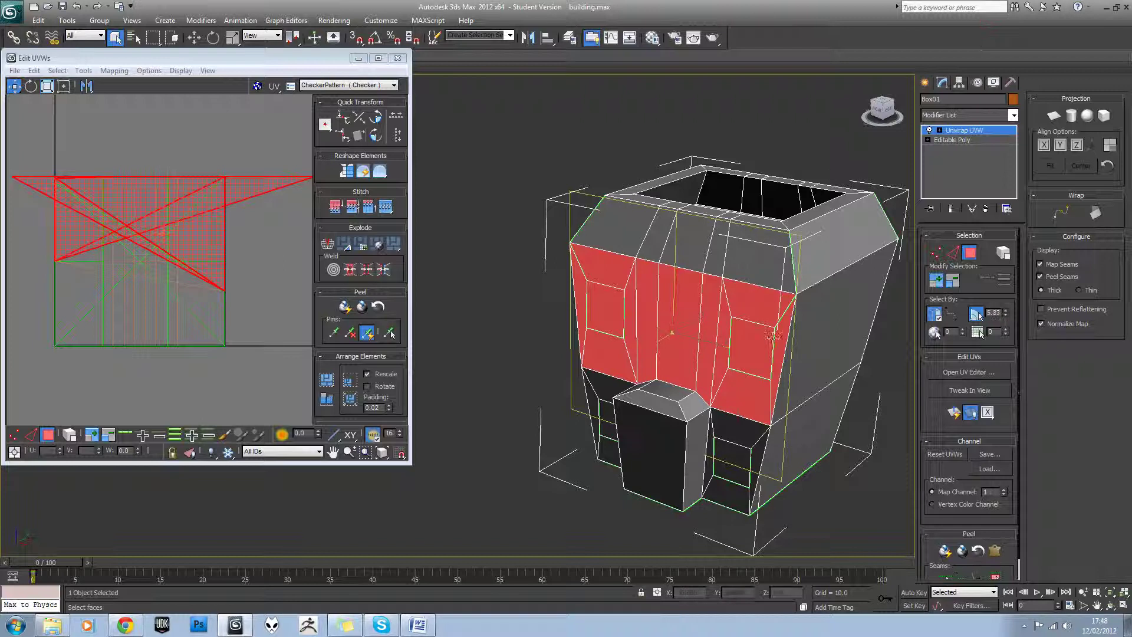
{"action": "left_click", "coordinate": [730, 438]}
{"action": "middle_click_drag", "start_coordinate": [711, 394], "coordinate": [665, 331], "text": "alt"}
{"action": "scroll", "coordinate": [717, 352], "scroll_direction": "down", "scroll_amount": 3}
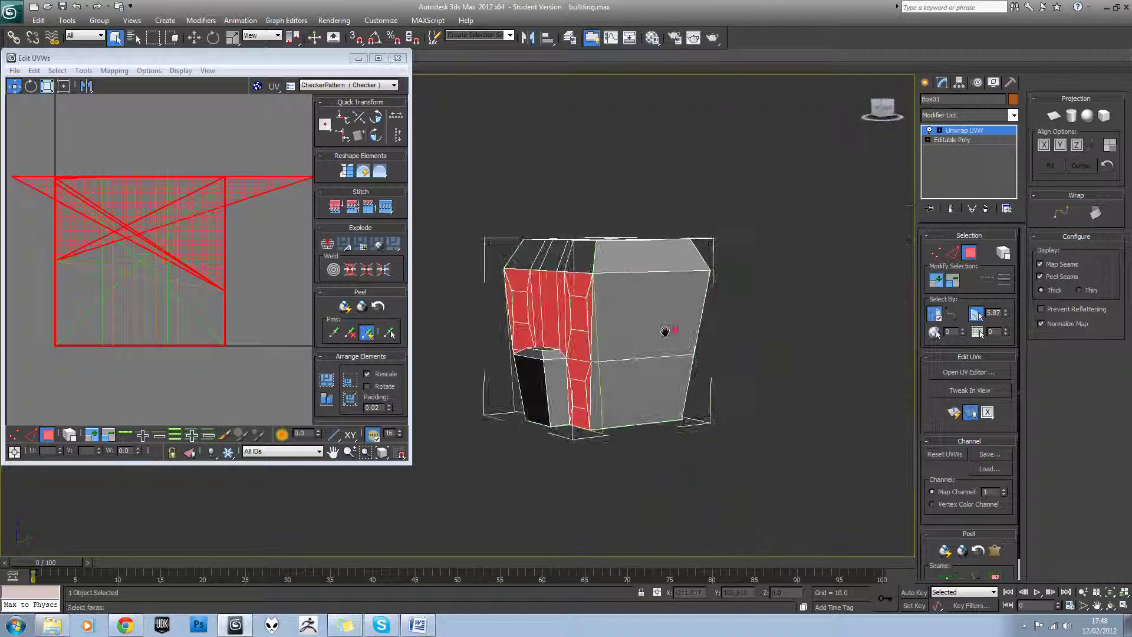
Step: Unfold the selected front wall faces with walk to closest face and move the shell beside the UV square
{"action": "left_click", "coordinate": [115, 72]}
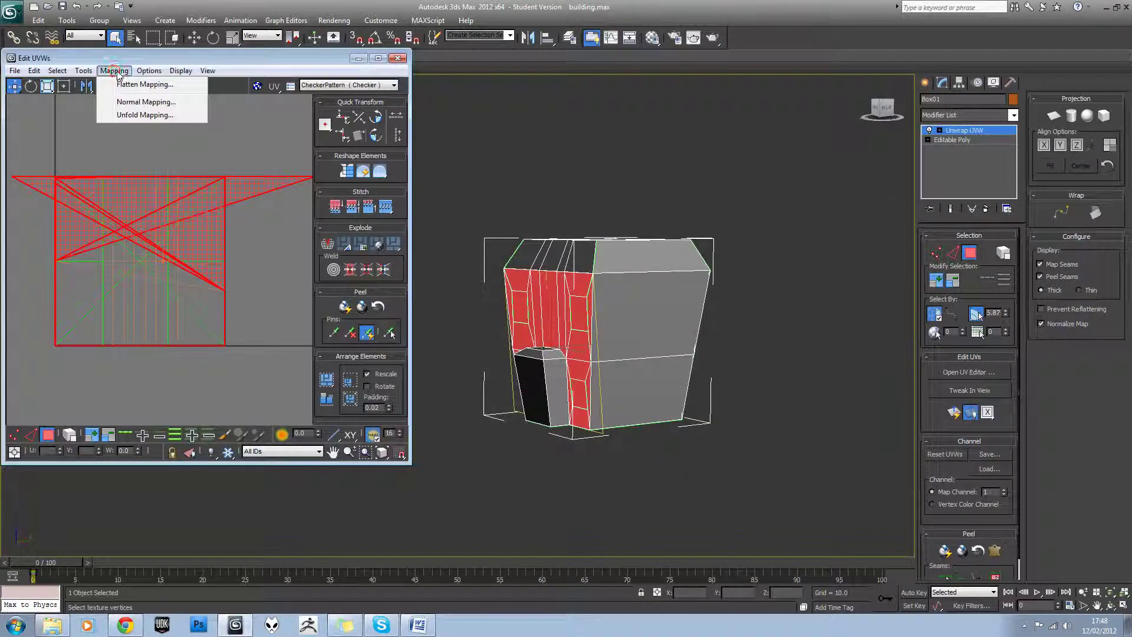
{"action": "left_click", "coordinate": [127, 115]}
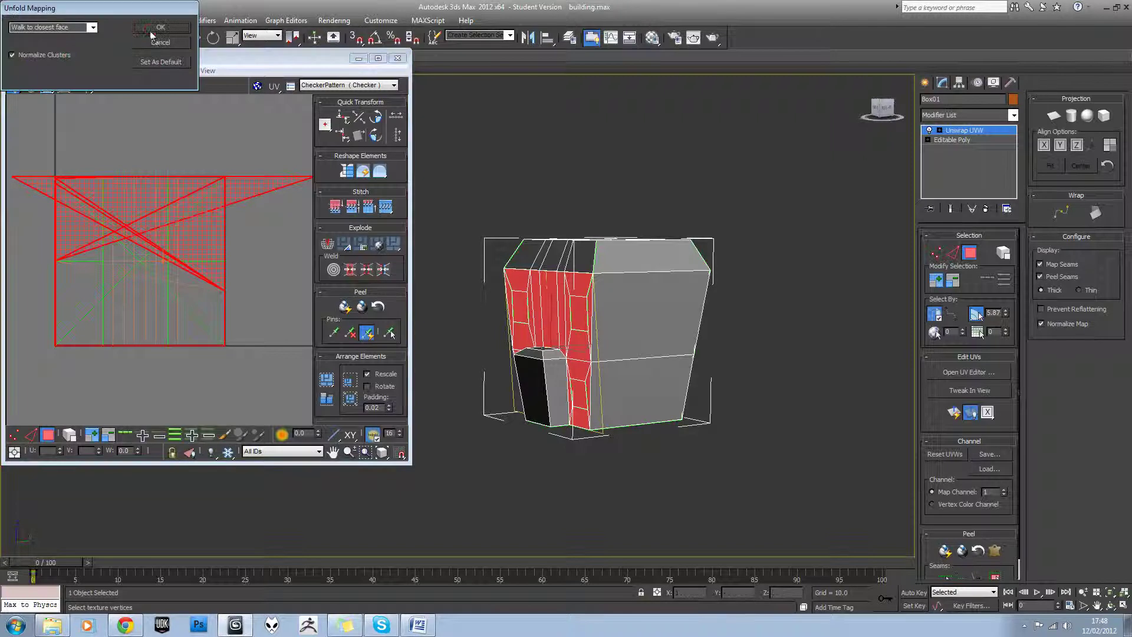
{"action": "left_click", "coordinate": [151, 29]}
{"action": "left_click_drag", "start_coordinate": [127, 200], "coordinate": [302, 200]}
{"action": "left_click", "coordinate": [215, 197]}
{"action": "scroll", "coordinate": [209, 214], "scroll_direction": "up", "scroll_amount": 4}
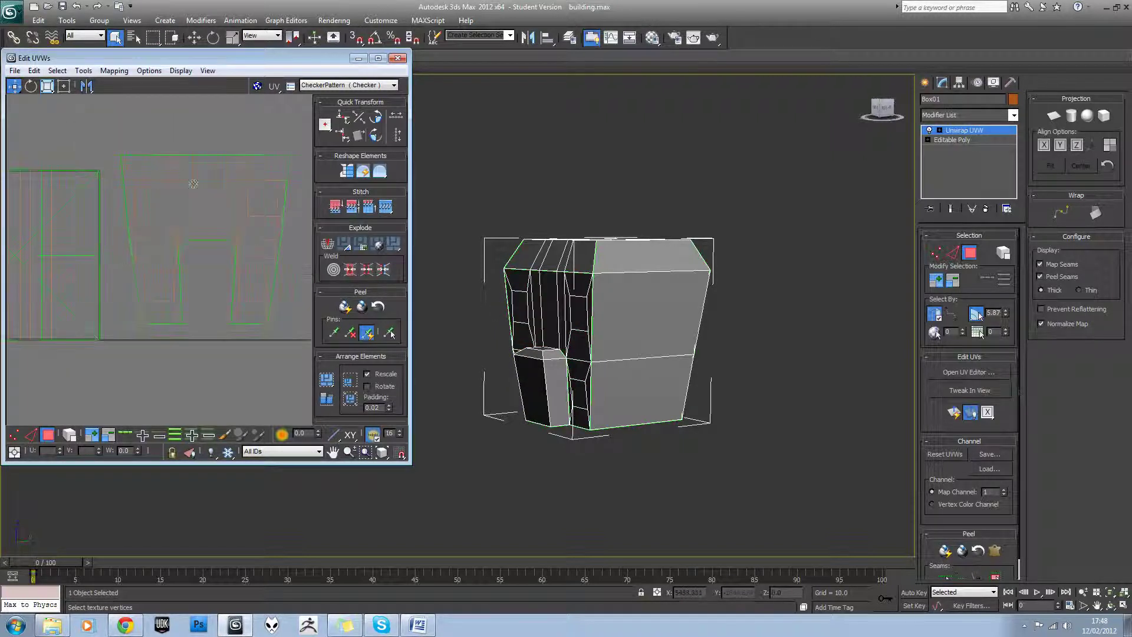
{"action": "middle_click_drag", "start_coordinate": [155, 237], "coordinate": [207, 232]}
{"action": "scroll", "coordinate": [215, 241], "scroll_direction": "down", "scroll_amount": 2}
Step: Select the side wall next to the front, unfold it, and place its shell beside the front wall's shell
{"action": "left_click", "coordinate": [634, 313]}
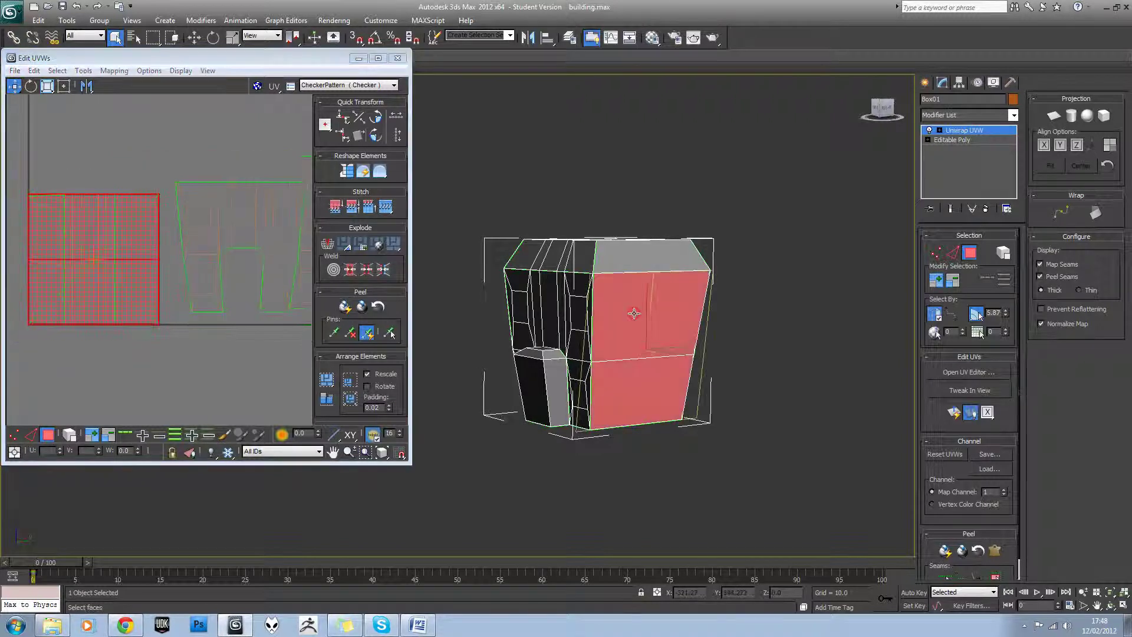
{"action": "left_click", "coordinate": [114, 70]}
{"action": "left_click", "coordinate": [130, 116]}
{"action": "left_click", "coordinate": [160, 27]}
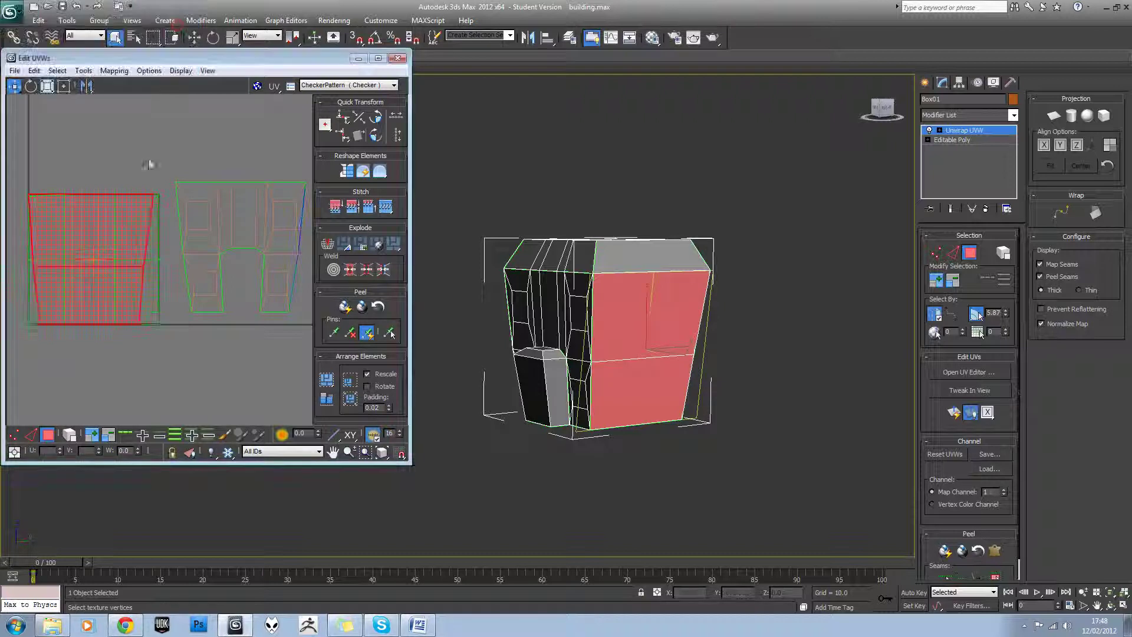
{"action": "left_click_drag", "start_coordinate": [68, 227], "coordinate": [282, 218]}
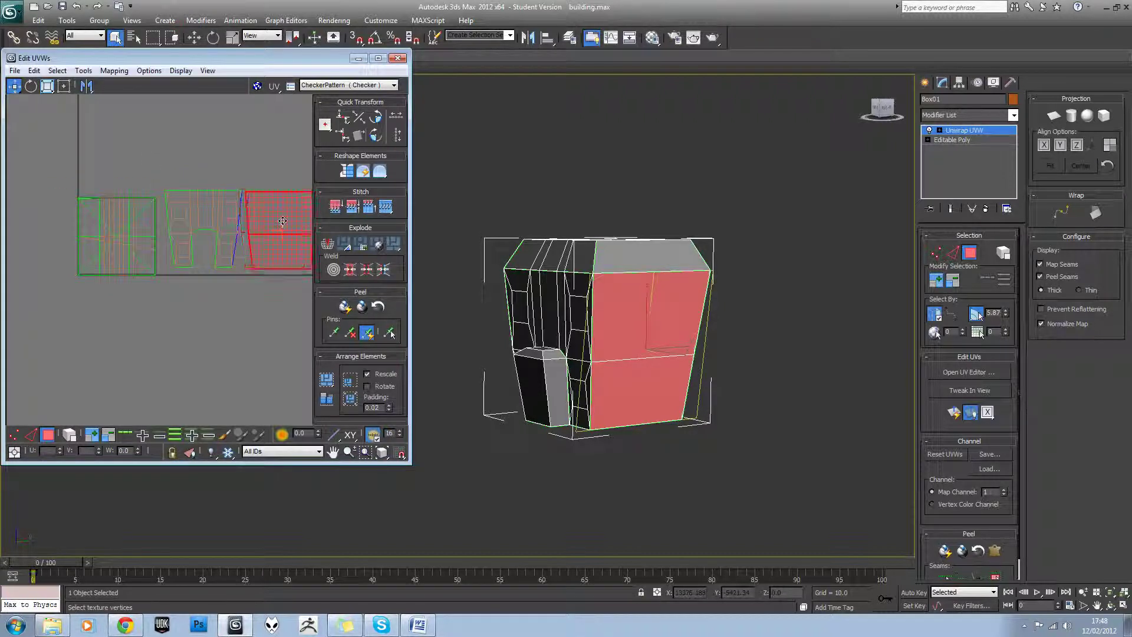
Step: Select the building's rear wall faces, unfold them, and place the shell after the side wall's shell
{"action": "middle_click_drag", "start_coordinate": [607, 306], "coordinate": [686, 308], "text": "alt"}
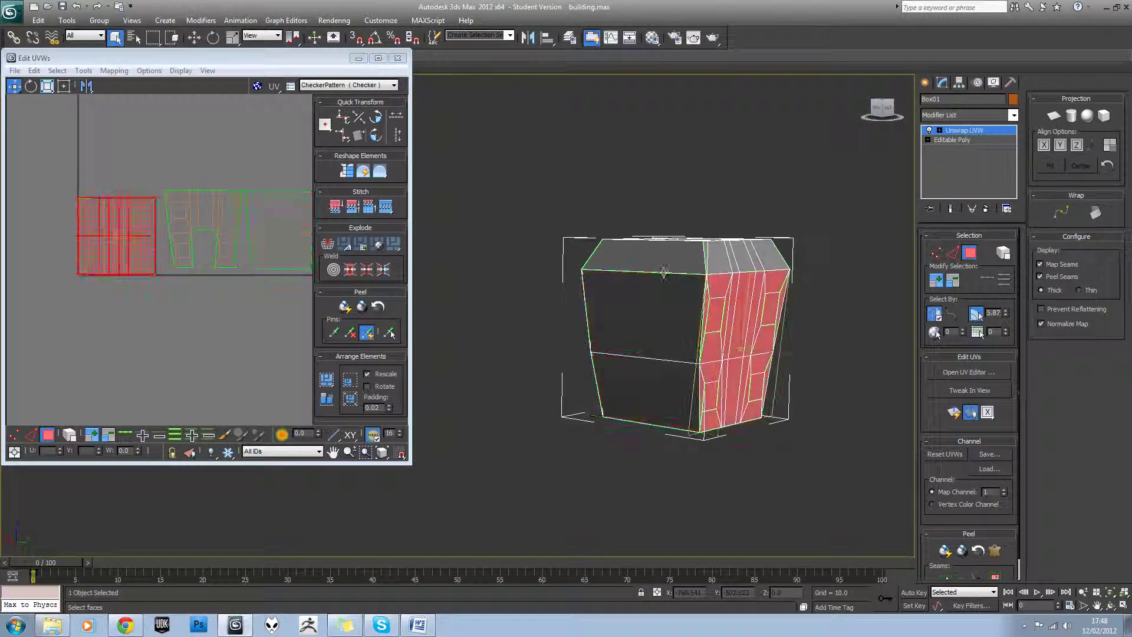
{"action": "left_click", "coordinate": [114, 70]}
{"action": "left_click", "coordinate": [137, 117]}
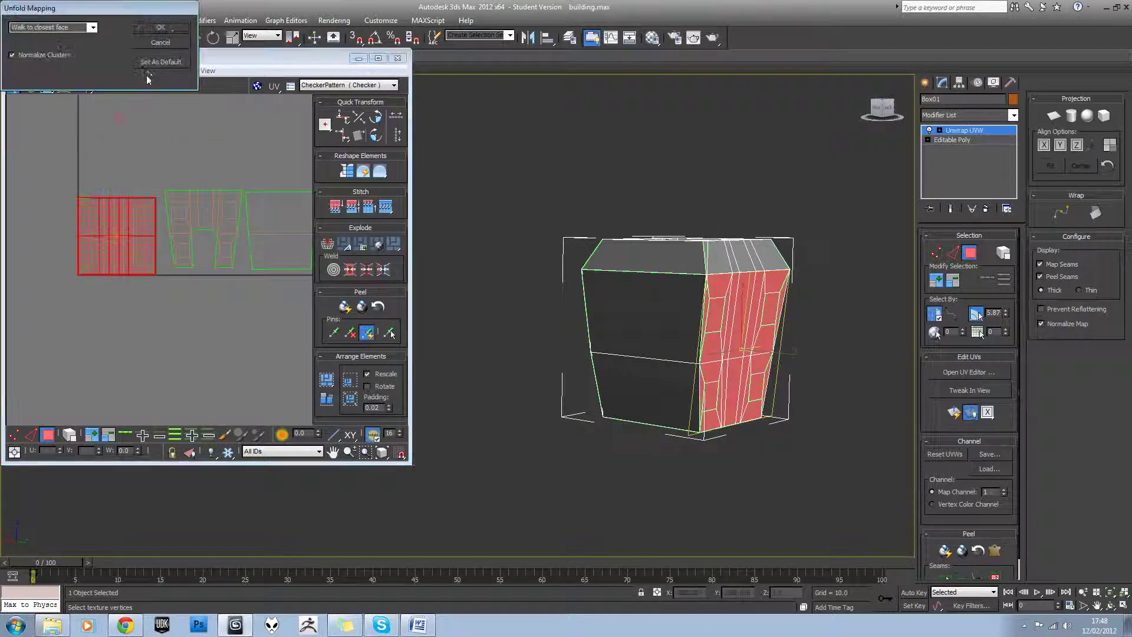
{"action": "left_click", "coordinate": [159, 28]}
{"action": "scroll", "coordinate": [200, 187], "scroll_direction": "down", "scroll_amount": 2}
{"action": "middle_click_drag", "start_coordinate": [203, 193], "coordinate": [153, 200]}
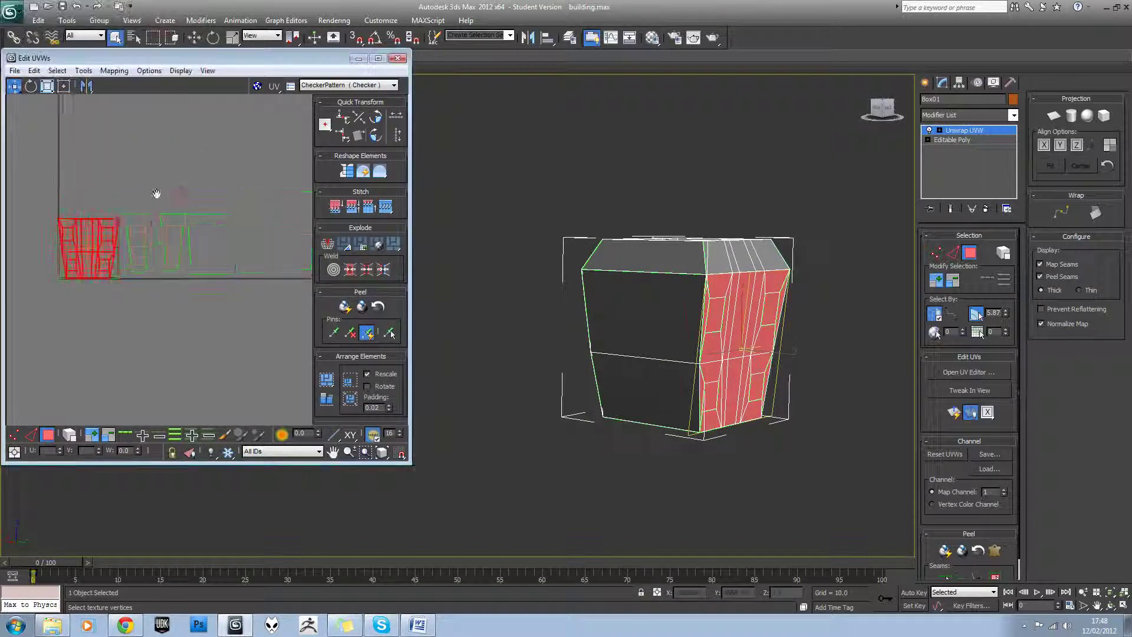
{"action": "left_click_drag", "start_coordinate": [95, 242], "coordinate": [279, 235]}
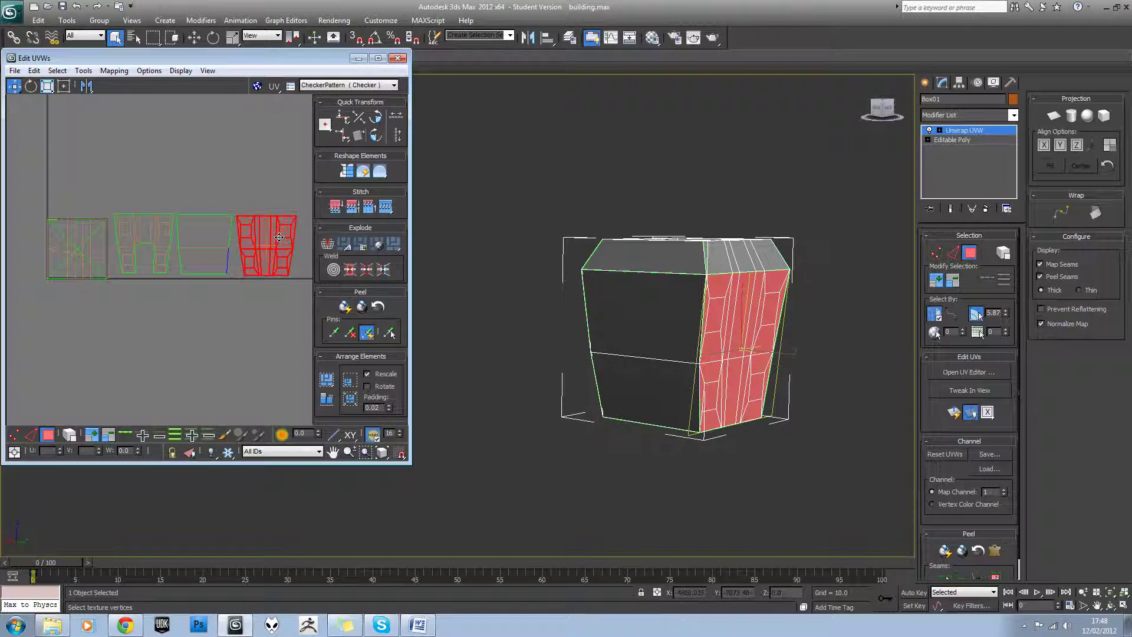
{"action": "left_click", "coordinate": [263, 199]}
Step: Unfold the remaining plain side wall and place its shell at the end of the row of wall shells
{"action": "middle_click_drag", "start_coordinate": [658, 292], "coordinate": [493, 293], "text": "alt"}
{"action": "left_click", "coordinate": [668, 300]}
{"action": "left_click", "coordinate": [114, 70]}
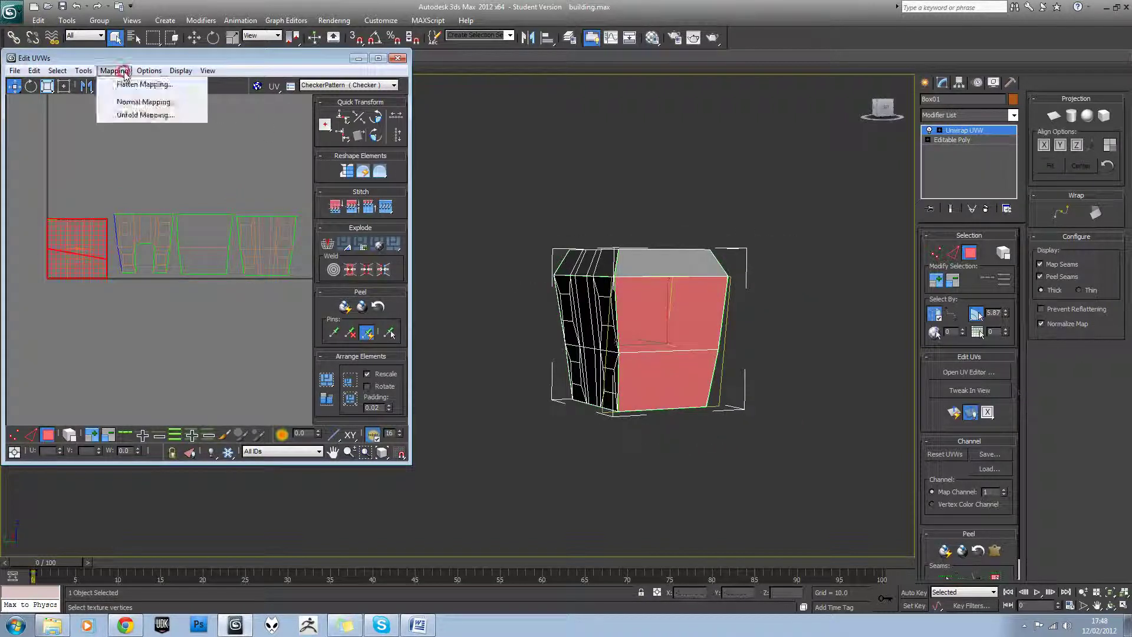
{"action": "left_click", "coordinate": [130, 112]}
{"action": "left_click", "coordinate": [173, 29]}
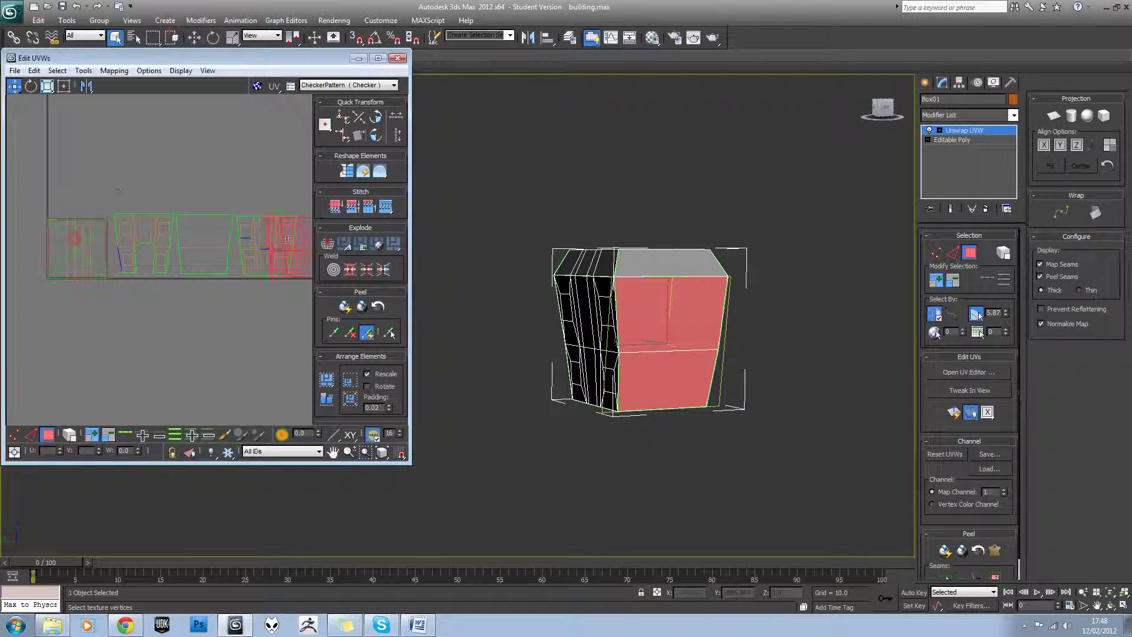
{"action": "left_click", "coordinate": [219, 187]}
{"action": "scroll", "coordinate": [212, 189], "scroll_direction": "down", "scroll_amount": 2}
{"action": "scroll", "coordinate": [202, 220], "scroll_direction": "up", "scroll_amount": 2}
{"action": "middle_click_drag", "start_coordinate": [201, 221], "coordinate": [162, 243]}
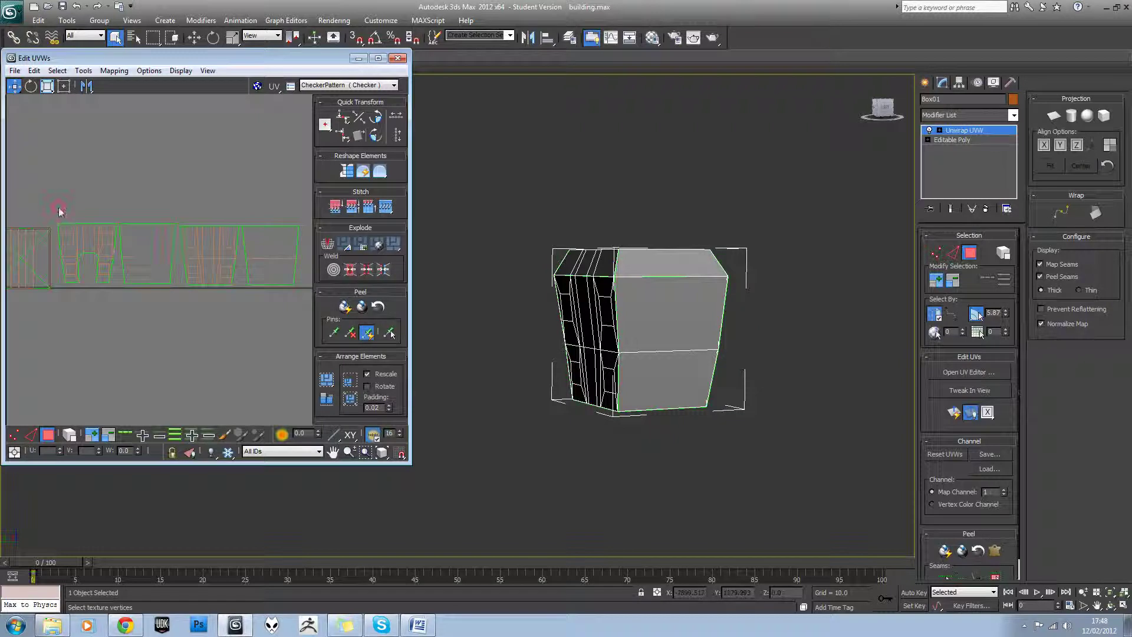
Step: Unfold all four wall shells together with walk to closest face and move the combined strip outside the UV square
{"action": "left_click_drag", "start_coordinate": [305, 289], "coordinate": [304, 291]}
{"action": "middle_click_drag", "start_coordinate": [624, 325], "coordinate": [928, 329], "text": "alt"}
{"action": "middle_click_drag", "start_coordinate": [118, 173], "coordinate": [157, 164]}
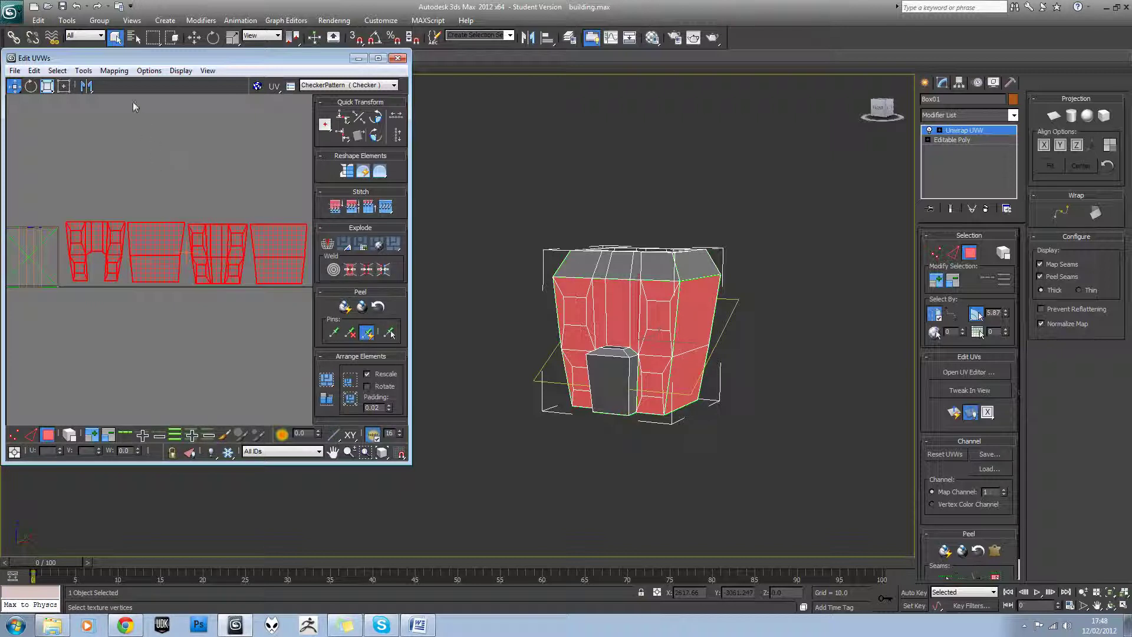
{"action": "left_click", "coordinate": [114, 71]}
{"action": "left_click", "coordinate": [124, 113]}
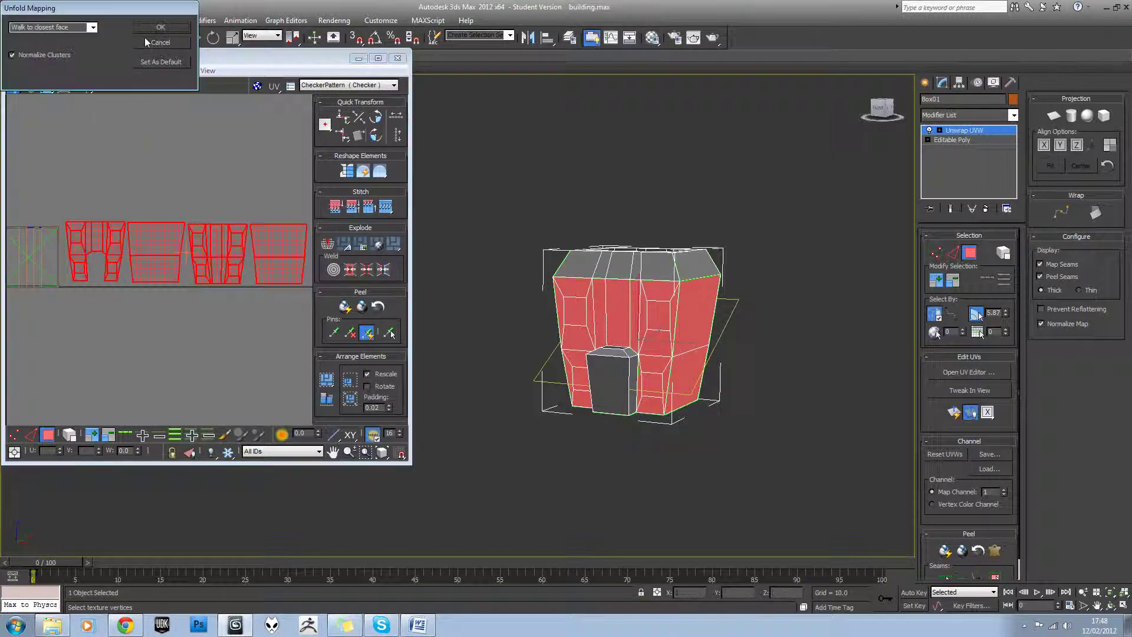
{"action": "left_click", "coordinate": [153, 29]}
{"action": "middle_click_drag", "start_coordinate": [101, 210], "coordinate": [182, 180]}
{"action": "scroll", "coordinate": [182, 180], "scroll_direction": "down", "scroll_amount": 1}
{"action": "left_click_drag", "start_coordinate": [137, 230], "coordinate": [218, 220]}
{"action": "scroll", "coordinate": [218, 220], "scroll_direction": "up", "scroll_amount": 5}
{"action": "left_click", "coordinate": [216, 245]}
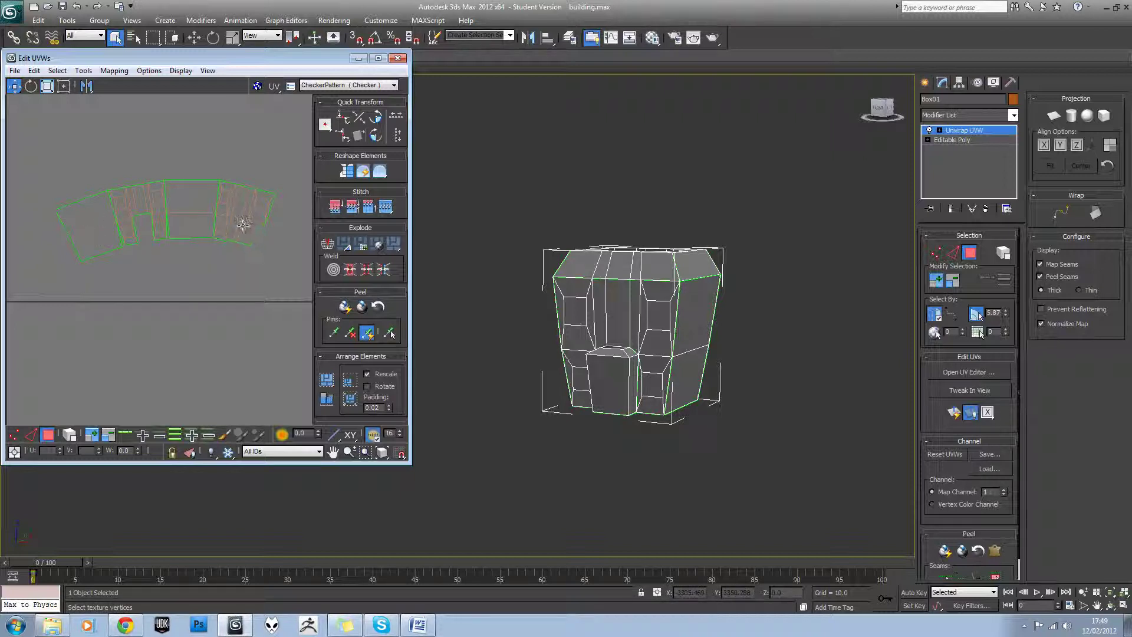
Step: Examine the joints between the walls in the combined strip, picking faces around the front wall's window frames
{"action": "scroll", "coordinate": [235, 233], "scroll_direction": "up", "scroll_amount": 5}
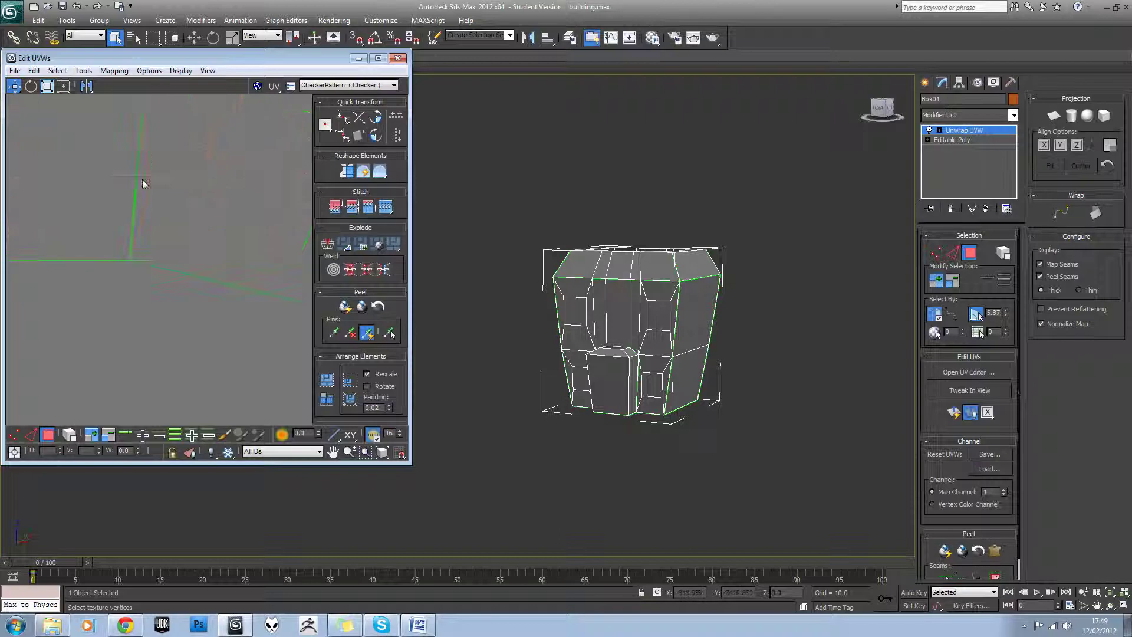
{"action": "left_click", "coordinate": [202, 190]}
{"action": "left_click", "coordinate": [177, 173]}
{"action": "left_click", "coordinate": [156, 185]}
{"action": "left_click", "coordinate": [144, 199]}
{"action": "scroll", "coordinate": [146, 204], "scroll_direction": "down", "scroll_amount": 3}
{"action": "middle_click_drag", "start_coordinate": [117, 216], "coordinate": [237, 230]}
{"action": "middle_click_drag", "start_coordinate": [124, 236], "coordinate": [184, 240]}
{"action": "left_click", "coordinate": [197, 220]}
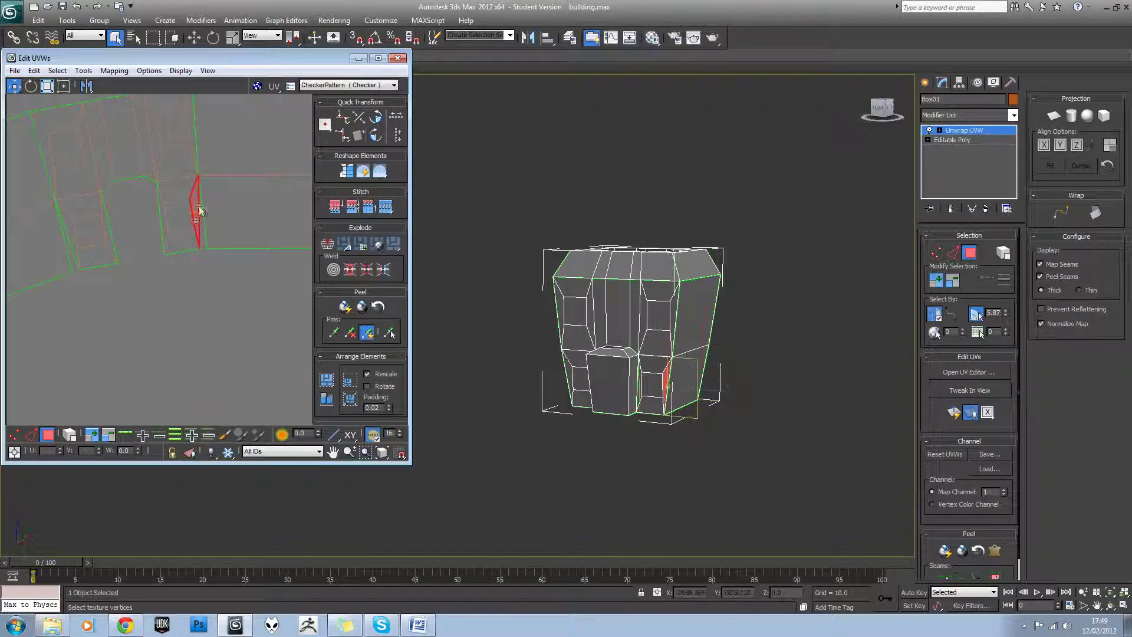
{"action": "left_click", "coordinate": [206, 276]}
{"action": "scroll", "coordinate": [206, 241], "scroll_direction": "down", "scroll_amount": 6}
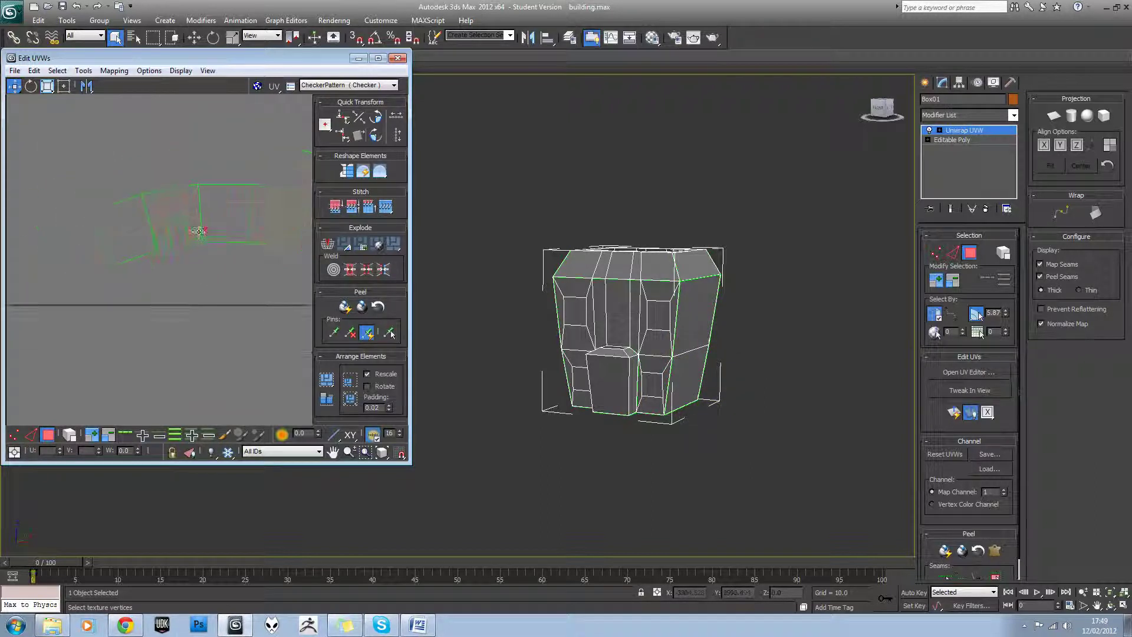
Step: Undo the combined unfold and the strip's move, and clear the selection
{"action": "middle_click_drag", "start_coordinate": [560, 308], "coordinate": [608, 344], "text": "alt"}
{"action": "scroll", "coordinate": [224, 233], "scroll_direction": "down", "scroll_amount": 2}
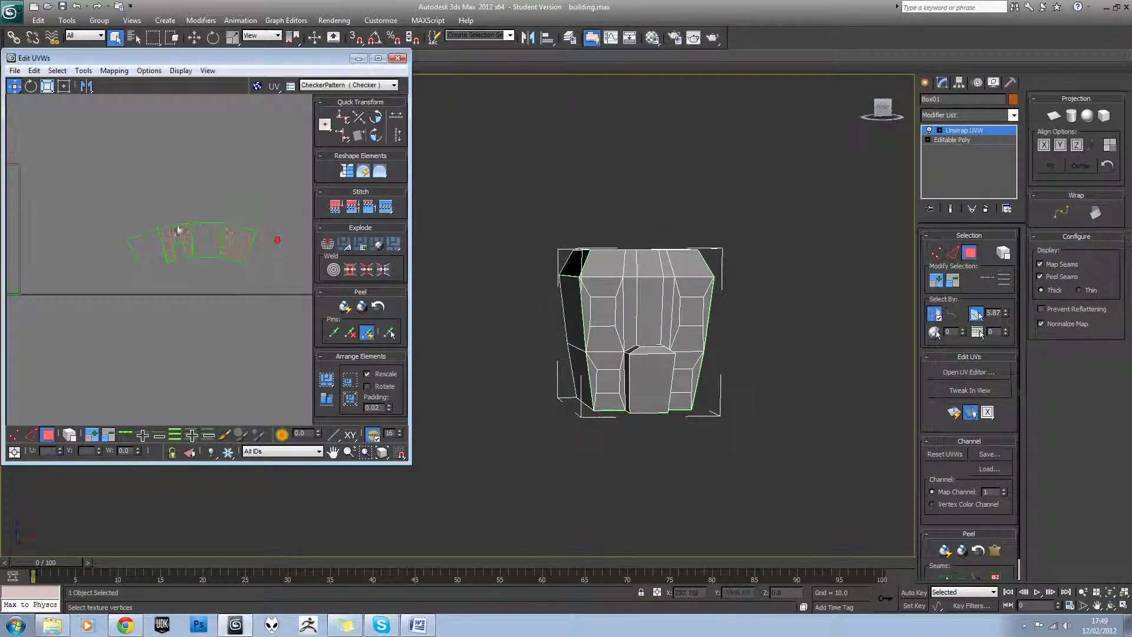
{"action": "middle_click_drag", "start_coordinate": [180, 224], "coordinate": [245, 217]}
{"action": "scroll", "coordinate": [243, 218], "scroll_direction": "down", "scroll_amount": 2}
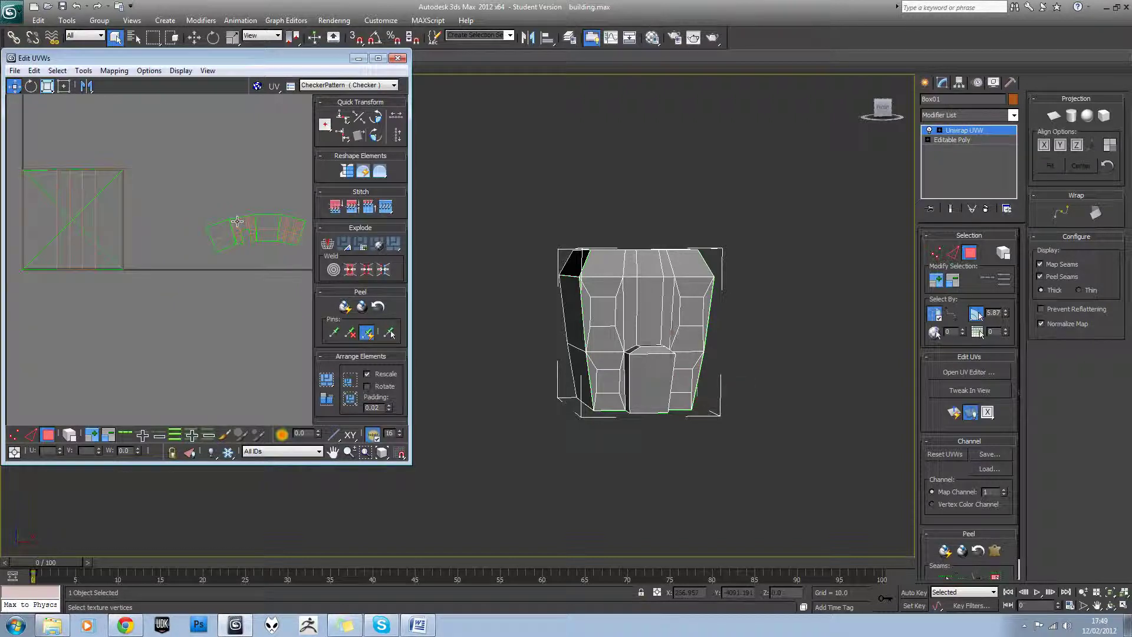
{"action": "left_click", "coordinate": [238, 221]}
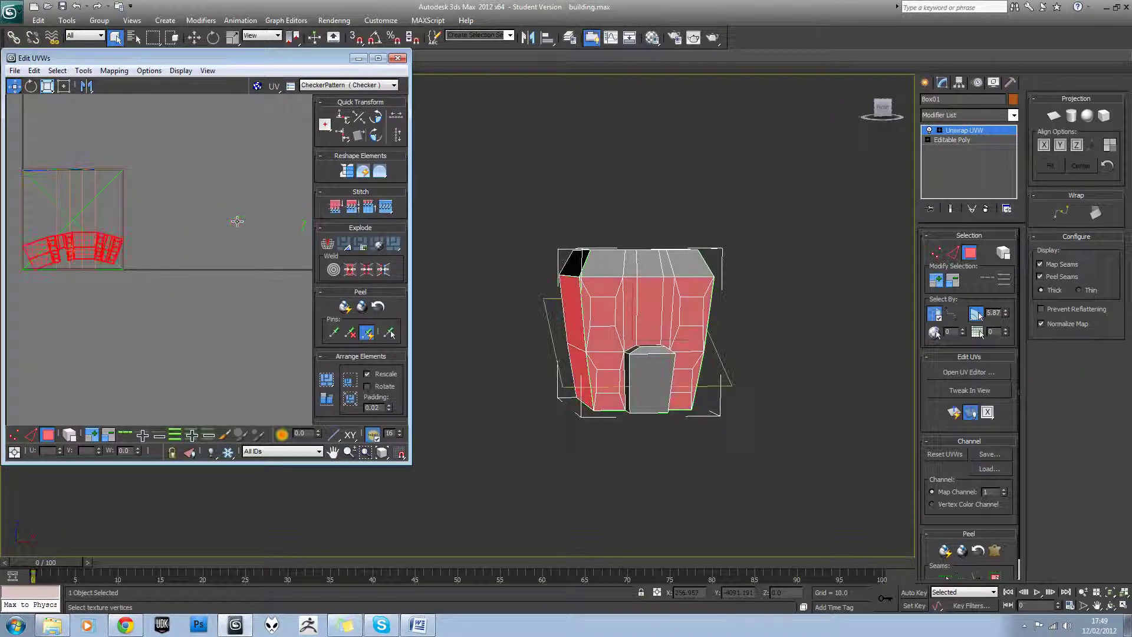
{"action": "left_click", "coordinate": [235, 304]}
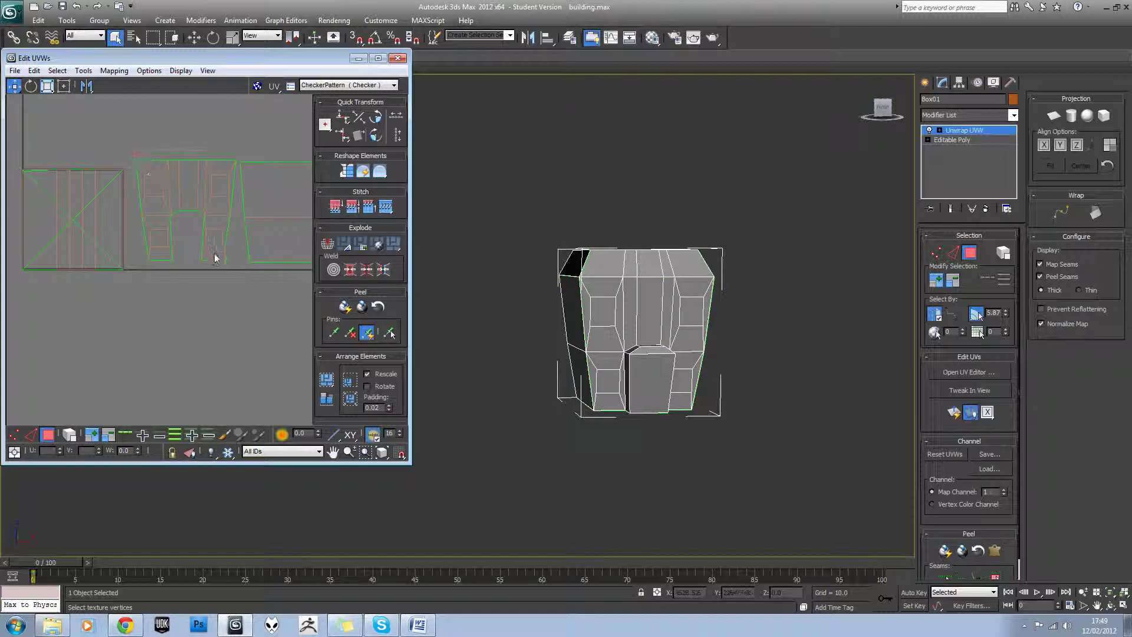
Step: Highlight the front wall's shell to check its faces on the building, and clear the selection
{"action": "left_click", "coordinate": [208, 222]}
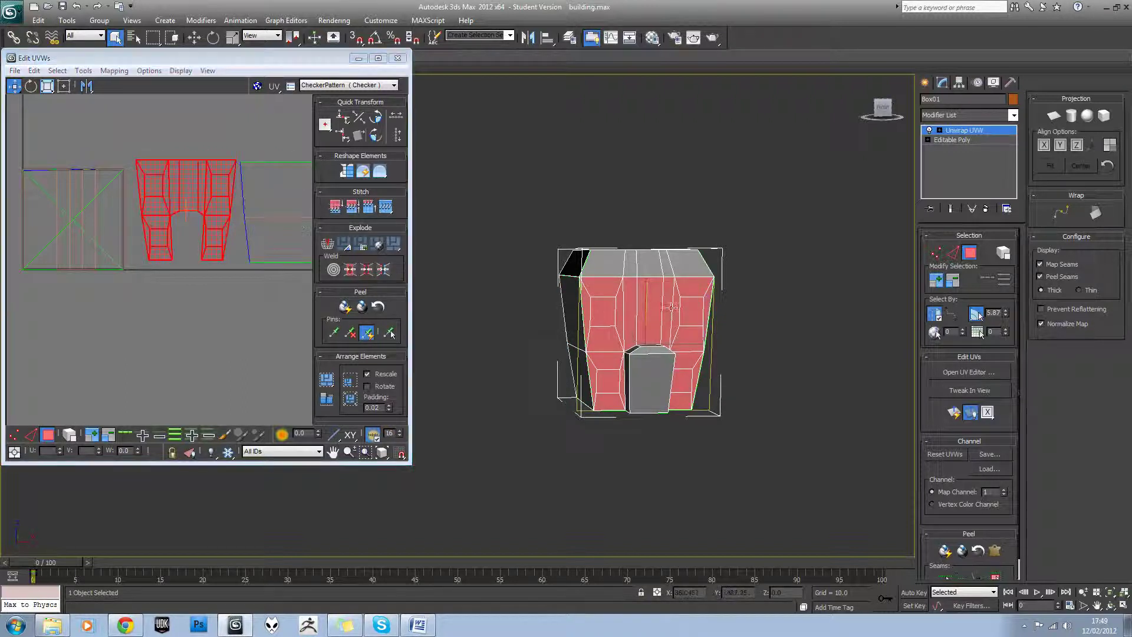
{"action": "middle_click_drag", "start_coordinate": [683, 310], "coordinate": [902, 326], "text": "alt"}
{"action": "scroll", "coordinate": [139, 231], "scroll_direction": "down", "scroll_amount": 3}
{"action": "left_click", "coordinate": [229, 181]}
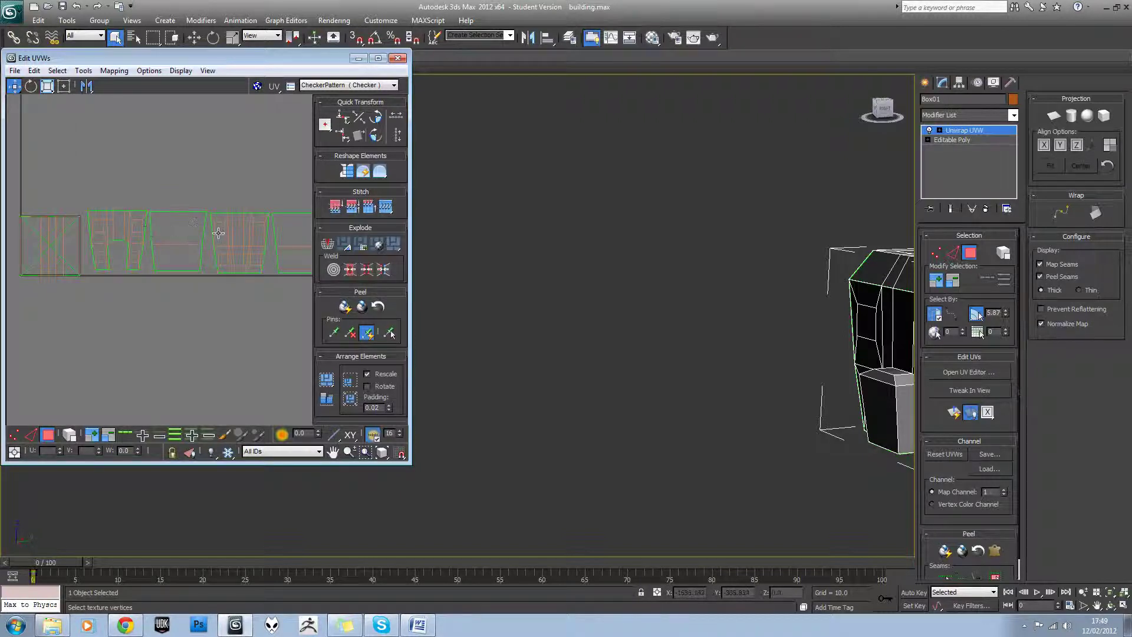
Step: Select the front sloped roof face and the adjoining side slope in turn
{"action": "middle_click_drag", "start_coordinate": [804, 323], "coordinate": [807, 289]}
{"action": "left_click", "coordinate": [660, 233]}
{"action": "middle_click_drag", "start_coordinate": [660, 233], "coordinate": [697, 276], "text": "alt"}
{"action": "scroll", "coordinate": [697, 276], "scroll_direction": "up", "scroll_amount": 3}
{"action": "scroll", "coordinate": [701, 289], "scroll_direction": "down", "scroll_amount": 3}
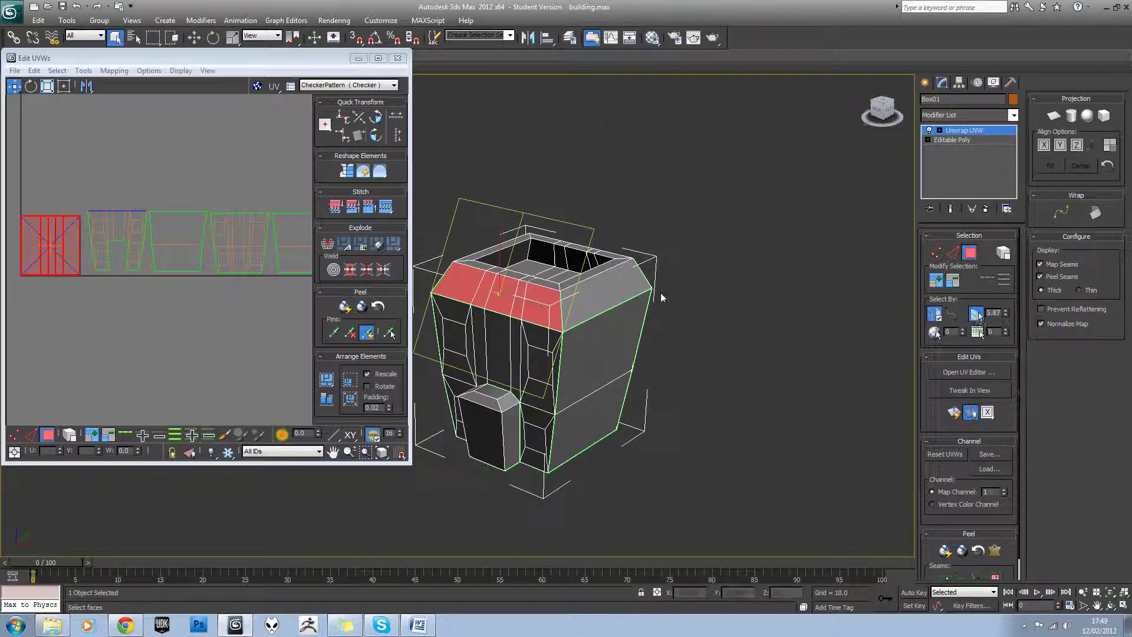
{"action": "left_click", "coordinate": [614, 282]}
Step: Select the flat rim faces on top of the roof, flatten-map them, and move the ring-shaped shell above the wall shells
{"action": "left_click", "coordinate": [522, 266]}
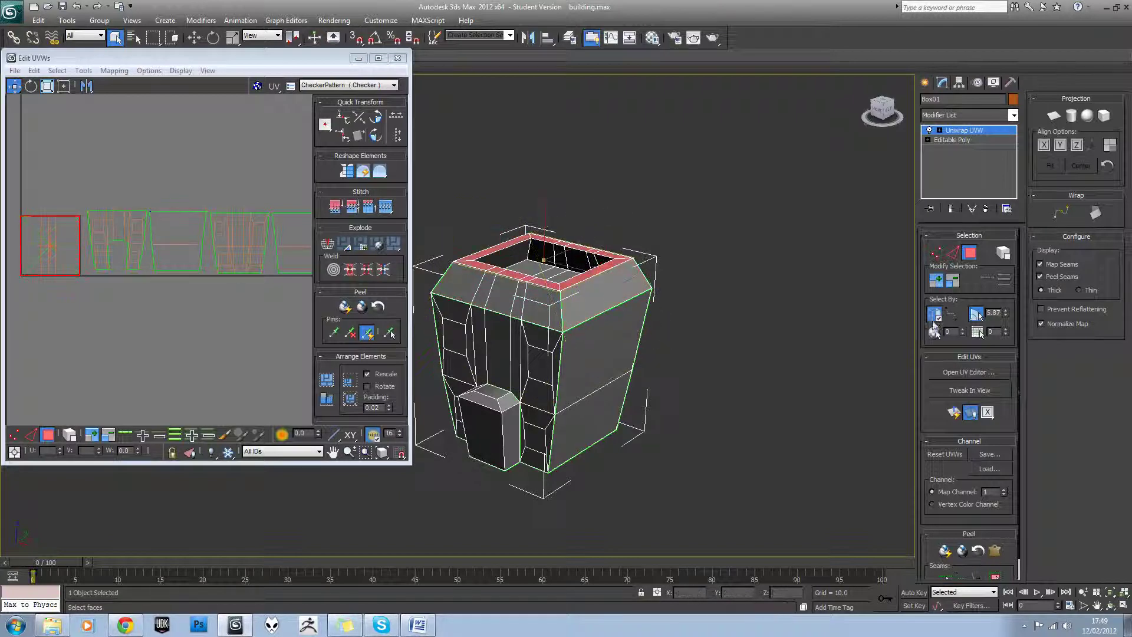
{"action": "middle_click_drag", "start_coordinate": [594, 287], "coordinate": [670, 281], "text": "alt"}
{"action": "scroll", "coordinate": [596, 288], "scroll_direction": "up", "scroll_amount": 5}
{"action": "scroll", "coordinate": [597, 288], "scroll_direction": "down", "scroll_amount": 6}
{"action": "scroll", "coordinate": [669, 281], "scroll_direction": "down", "scroll_amount": 5}
{"action": "scroll", "coordinate": [615, 269], "scroll_direction": "up", "scroll_amount": 3}
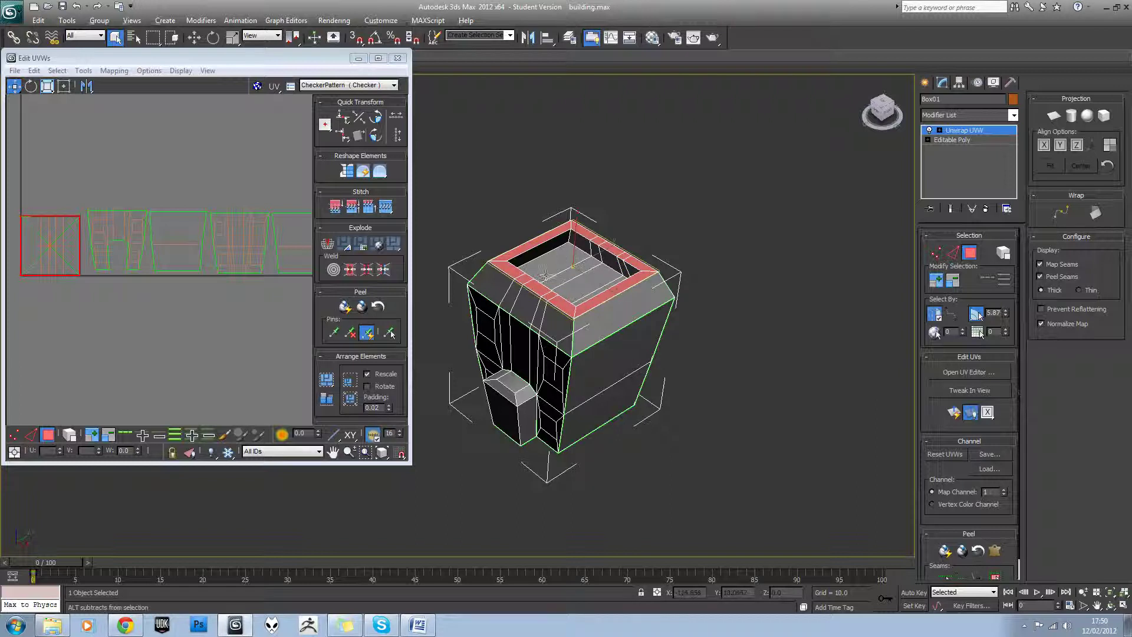
{"action": "middle_click_drag", "start_coordinate": [547, 274], "coordinate": [539, 277], "text": "alt"}
{"action": "left_click", "coordinate": [113, 71]}
{"action": "left_click", "coordinate": [136, 84]}
{"action": "left_click", "coordinate": [175, 46]}
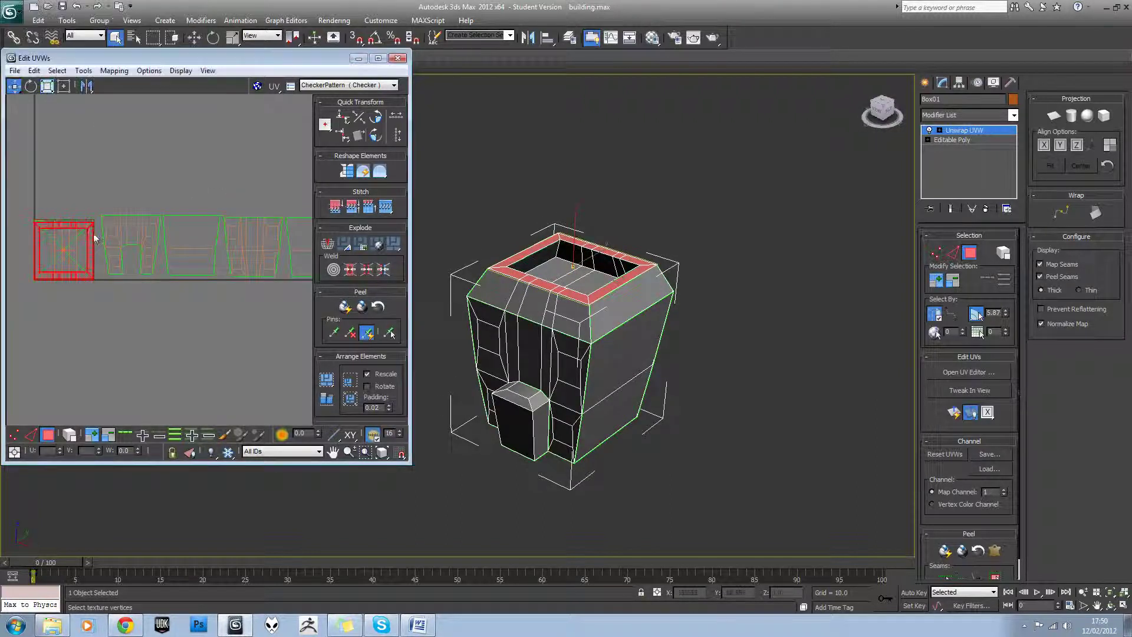
{"action": "left_click_drag", "start_coordinate": [96, 238], "coordinate": [202, 138]}
{"action": "left_click", "coordinate": [247, 168]}
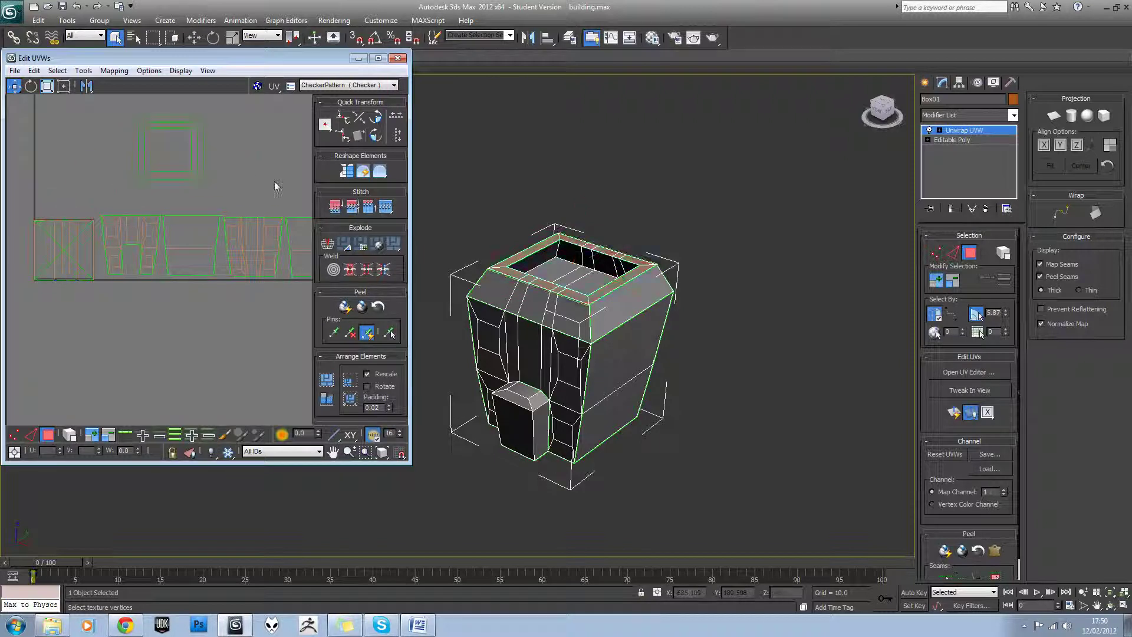
Step: Select the sloped faces around the roof's edge together
{"action": "left_click", "coordinate": [541, 290]}
{"action": "left_click", "coordinate": [105, 96]}
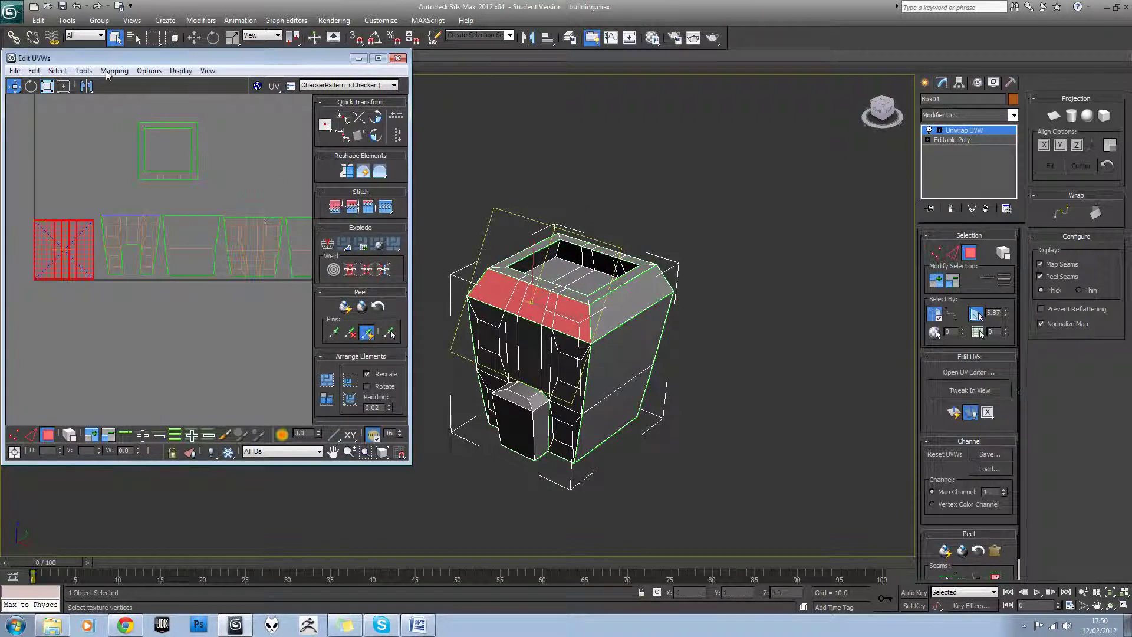
{"action": "left_click", "coordinate": [616, 297], "text": "ctrl"}
{"action": "mouse_move", "coordinate": [622, 300]}
{"action": "middle_mouse_down", "text": "alt"}
{"action": "mouse_move", "coordinate": [539, 289]}
{"action": "mouse_move", "coordinate": [608, 302]}
{"action": "middle_mouse_up", "text": "alt"}
{"action": "left_click", "coordinate": [612, 304], "text": "ctrl"}
Step: Unfold the selected sloped roof faces and place their shell beside the roof rim's shell
{"action": "left_click", "coordinate": [114, 71]}
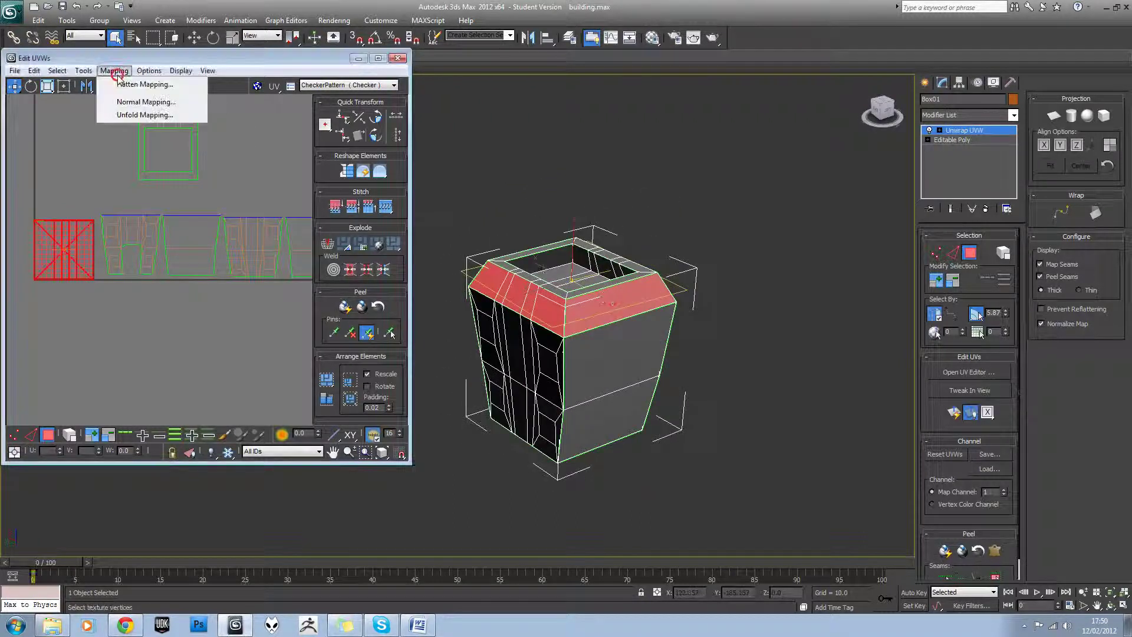
{"action": "left_click", "coordinate": [145, 115]}
{"action": "left_click", "coordinate": [190, 42]}
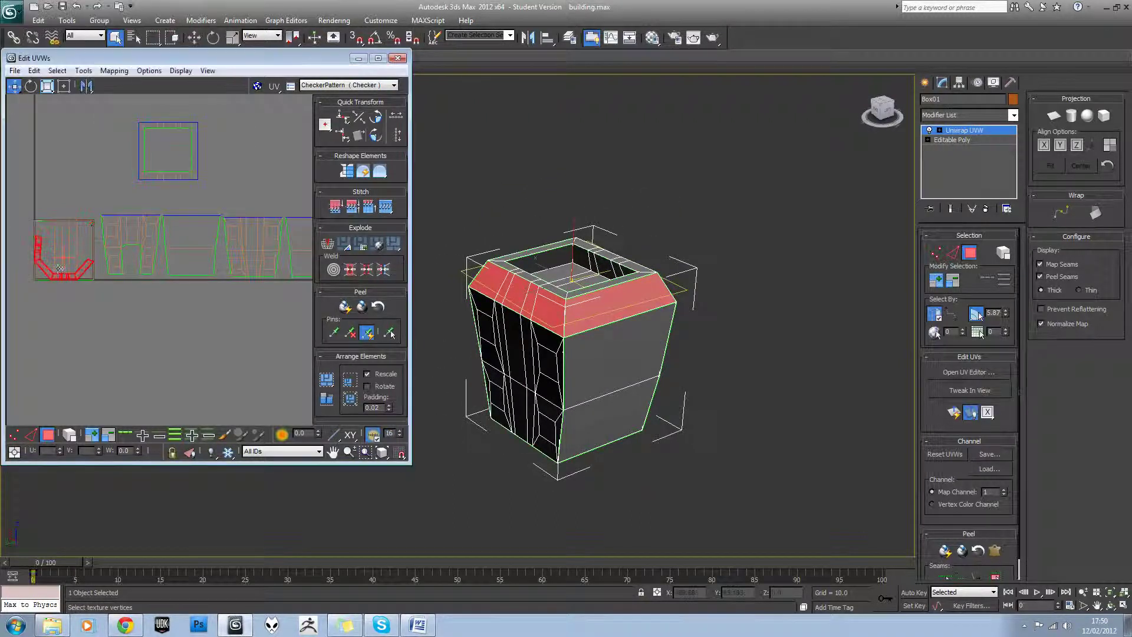
{"action": "left_click_drag", "start_coordinate": [56, 274], "coordinate": [251, 158]}
{"action": "left_click", "coordinate": [265, 173]}
{"action": "middle_click_drag", "start_coordinate": [265, 173], "coordinate": [201, 257]}
{"action": "scroll", "coordinate": [202, 254], "scroll_direction": "up", "scroll_amount": 3}
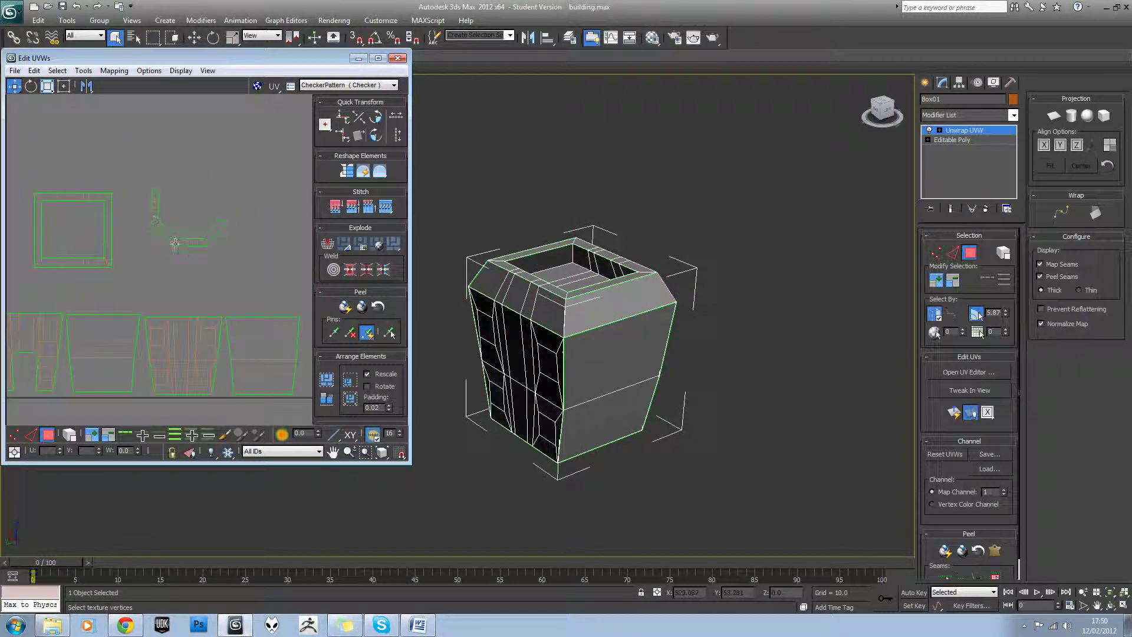
{"action": "scroll", "coordinate": [195, 241], "scroll_direction": "up", "scroll_amount": 2}
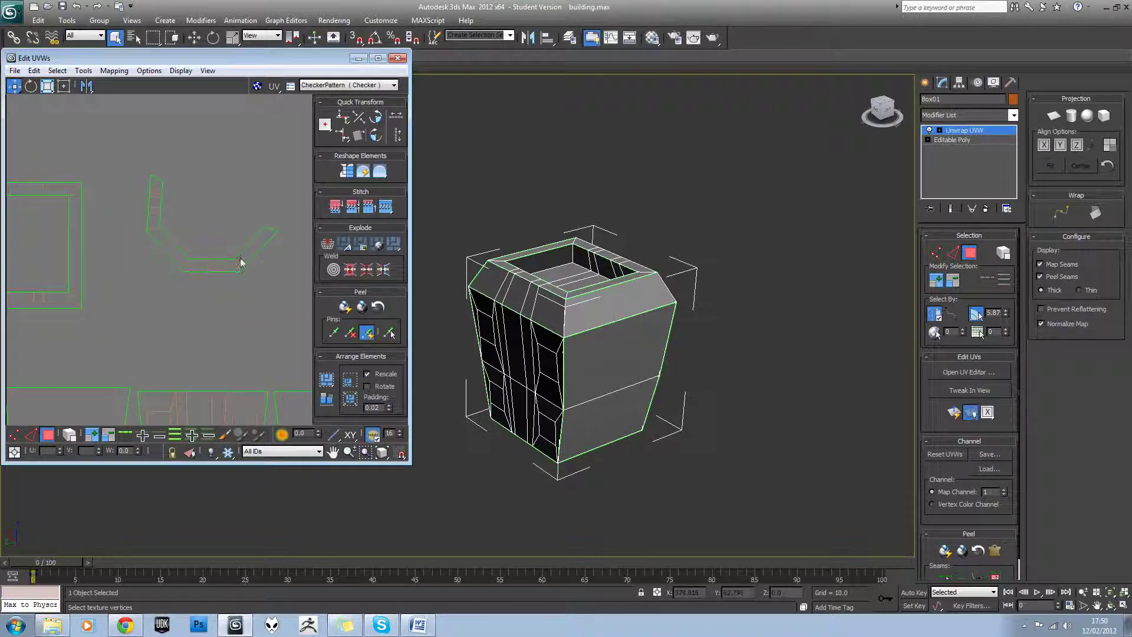
{"action": "middle_click_drag", "start_coordinate": [422, 305], "coordinate": [475, 316]}
{"action": "scroll", "coordinate": [257, 248], "scroll_direction": "down", "scroll_amount": 3}
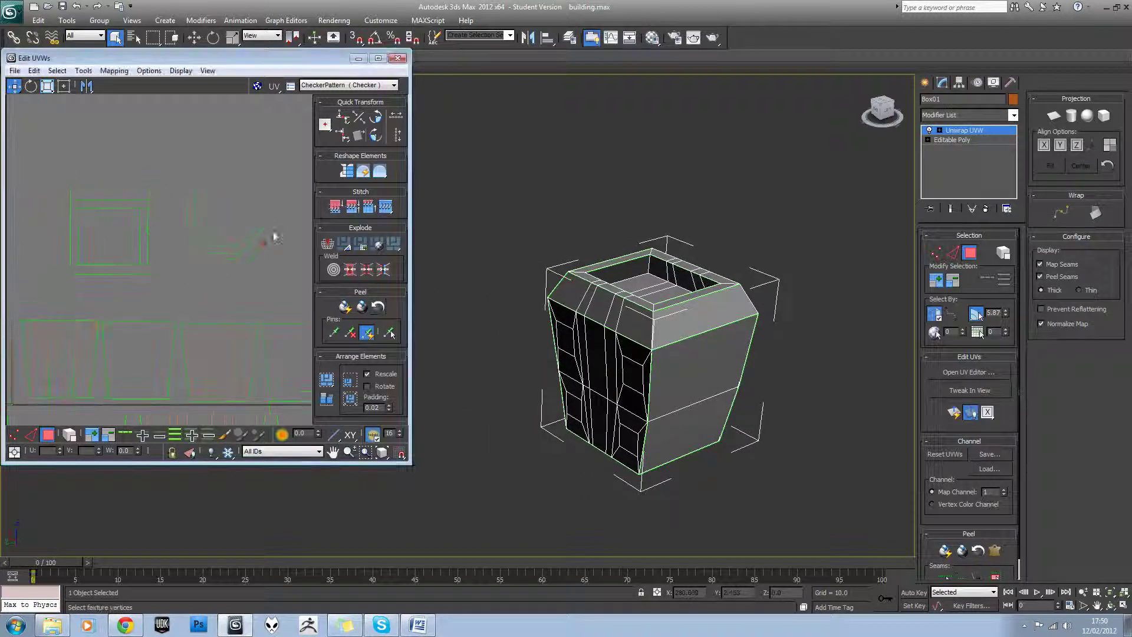
{"action": "middle_click_drag", "start_coordinate": [240, 236], "coordinate": [262, 220]}
{"action": "middle_click_drag", "start_coordinate": [625, 308], "coordinate": [745, 327], "text": "alt"}
{"action": "left_click", "coordinate": [632, 340]}
{"action": "left_click", "coordinate": [623, 323], "text": "ctrl"}
{"action": "left_click", "coordinate": [636, 299]}
{"action": "left_click", "coordinate": [634, 332]}
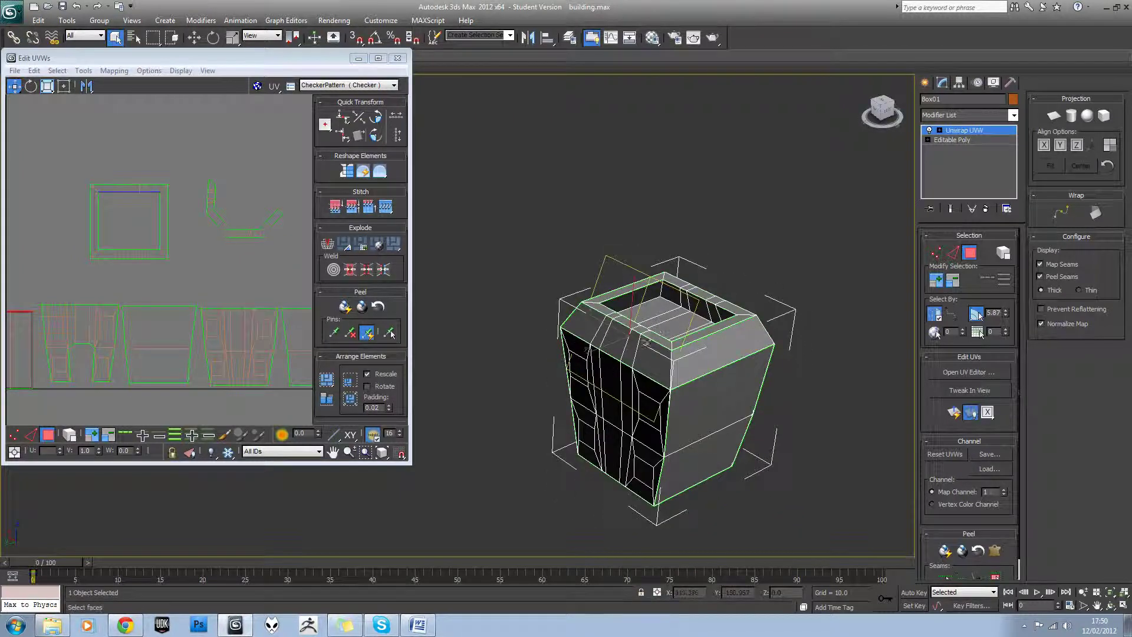
{"action": "middle_click_drag", "start_coordinate": [616, 356], "coordinate": [696, 335], "text": "alt"}
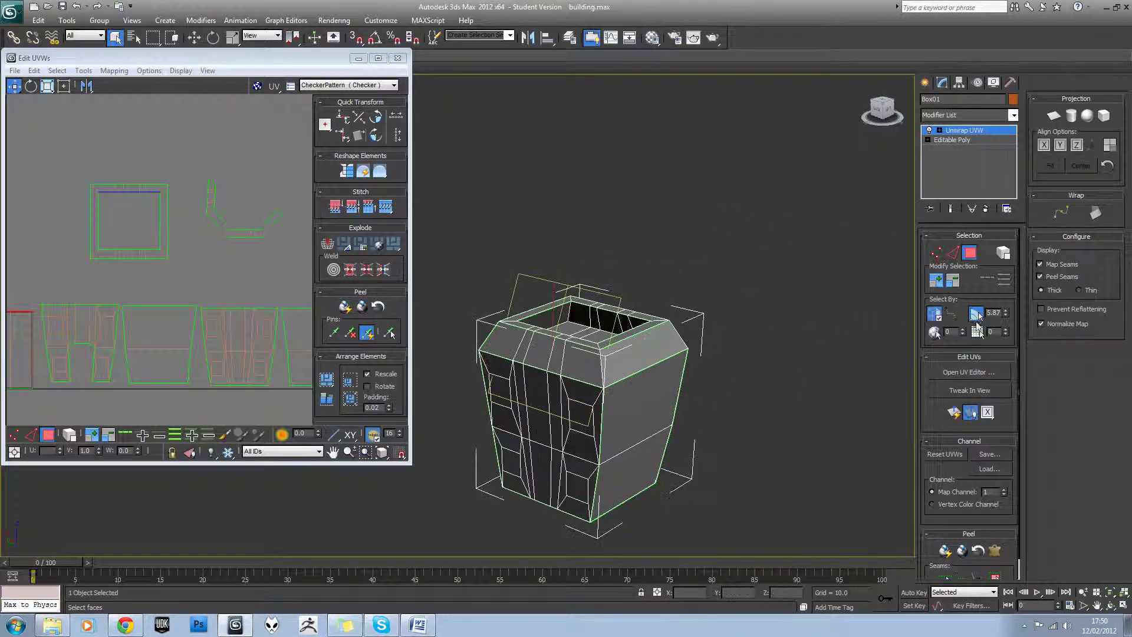
Step: Select the sloped roof face above the windowed wall by planar angle and add the flat roof rim to the selection
{"action": "left_click", "coordinate": [571, 364]}
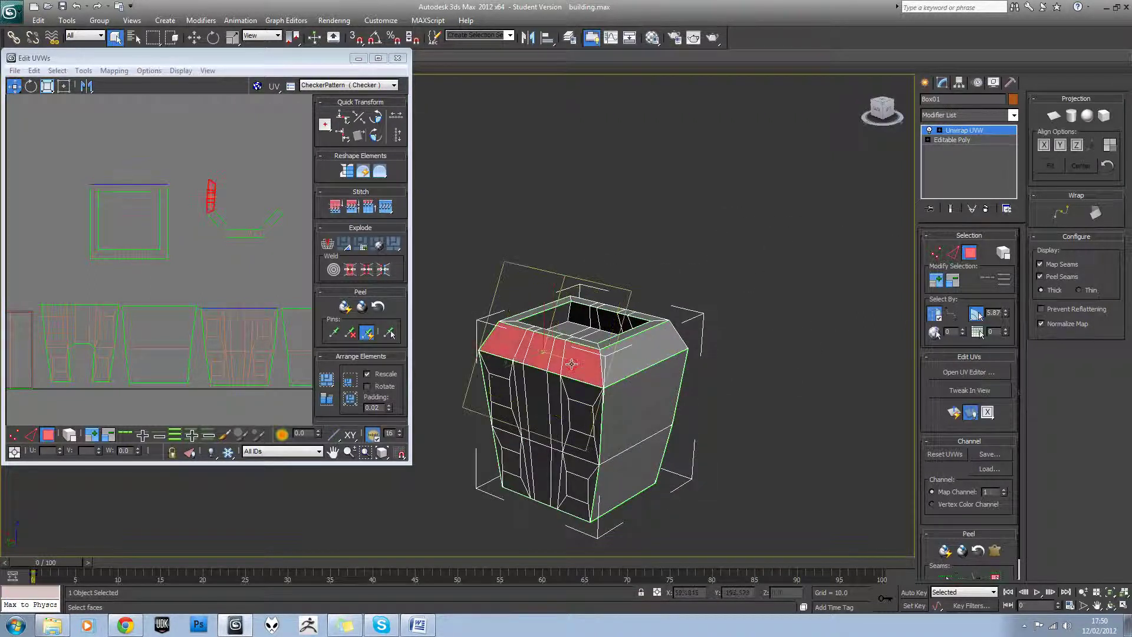
{"action": "middle_click_drag", "start_coordinate": [572, 364], "coordinate": [569, 344], "text": "alt"}
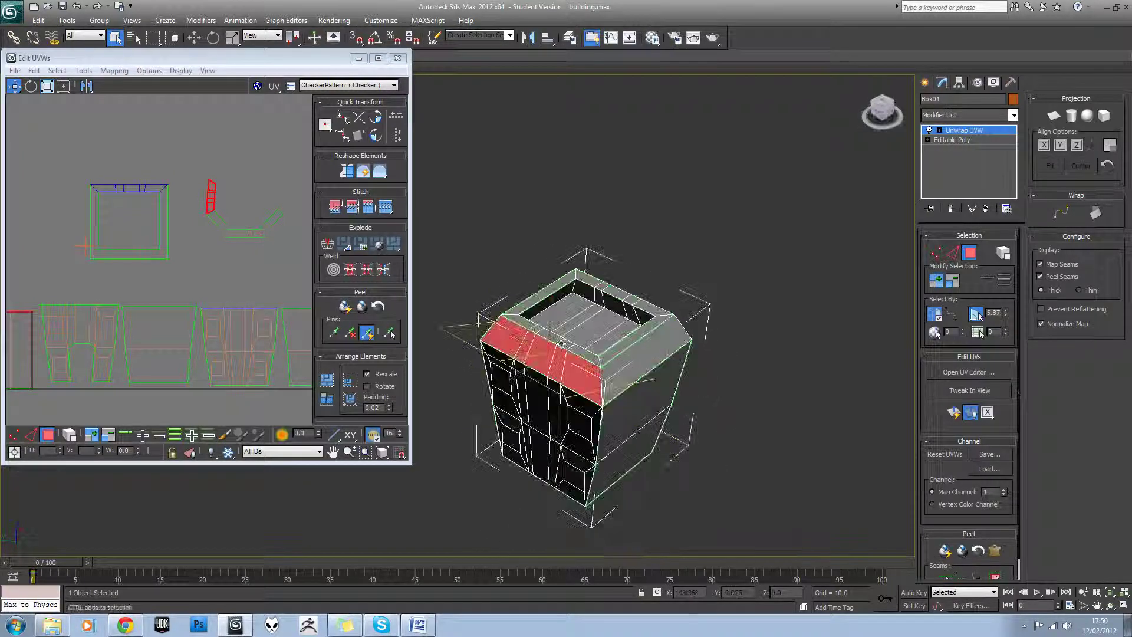
{"action": "left_click", "coordinate": [538, 326], "text": "ctrl"}
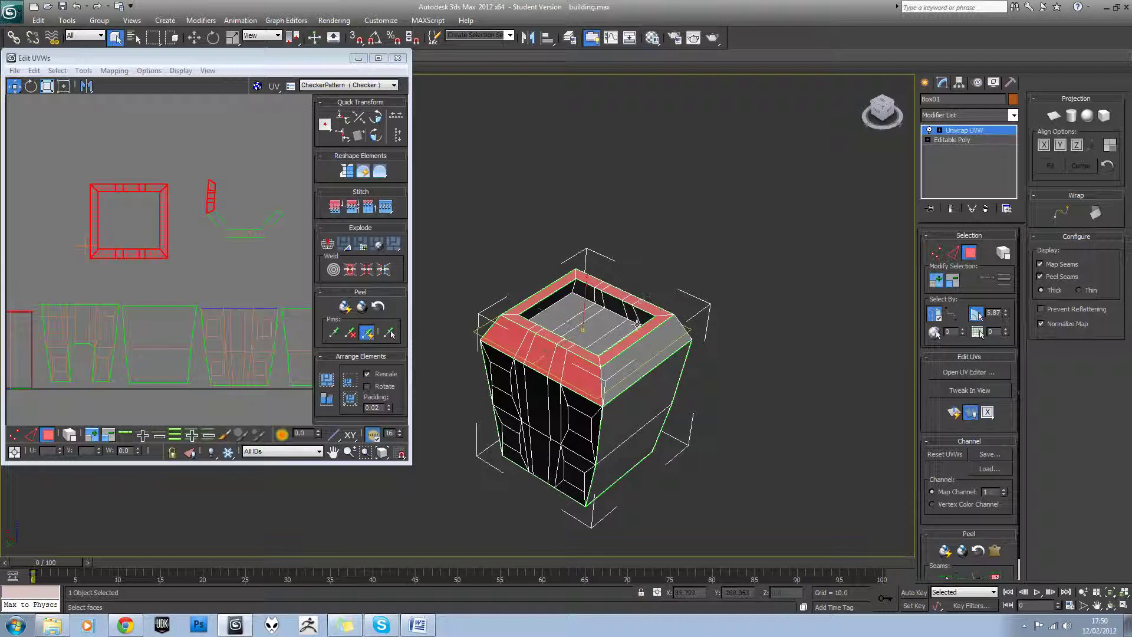
{"action": "scroll", "coordinate": [638, 322], "scroll_direction": "up", "scroll_amount": 5}
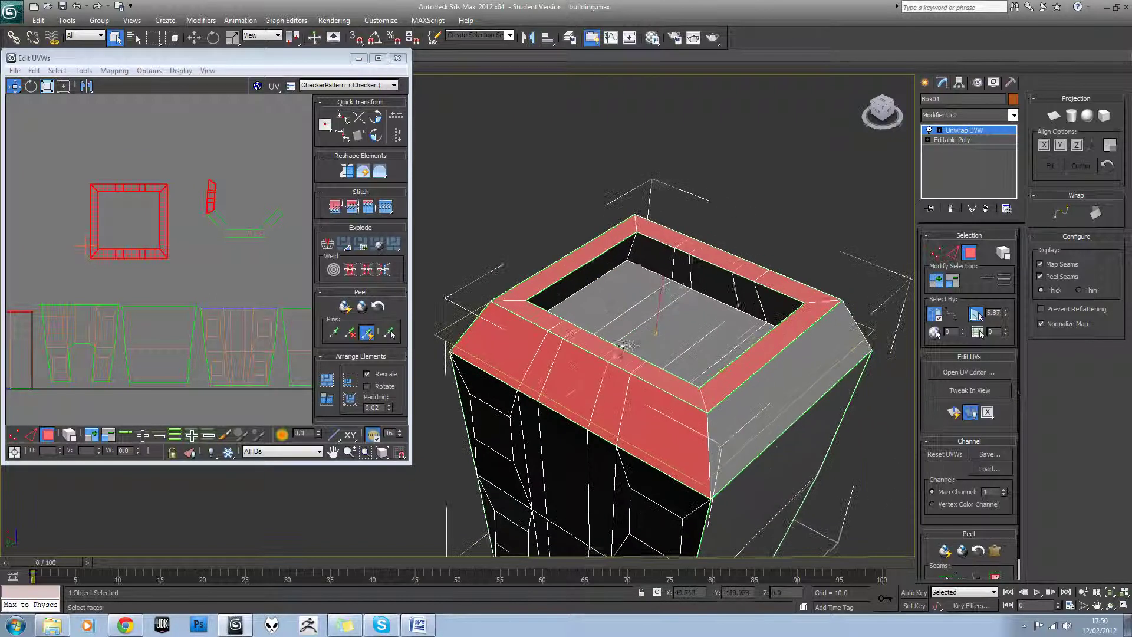
Step: Turn off planar angle selection and deselect the rim's other three sides, keeping only the strip that adjoins the selected slope
{"action": "left_click", "coordinate": [976, 320]}
{"action": "middle_click_drag", "start_coordinate": [802, 321], "coordinate": [741, 334]}
{"action": "left_click_drag", "start_coordinate": [692, 373], "coordinate": [781, 264], "text": "alt"}
{"action": "left_click_drag", "start_coordinate": [678, 217], "coordinate": [502, 288], "text": "alt"}
{"action": "mouse_move", "coordinate": [598, 300]}
{"action": "middle_mouse_down", "text": "alt"}
{"action": "mouse_move", "coordinate": [560, 321]}
{"action": "mouse_move", "coordinate": [511, 312]}
{"action": "mouse_move", "coordinate": [619, 307]}
{"action": "mouse_move", "coordinate": [607, 303]}
{"action": "middle_mouse_up", "text": "alt"}
{"action": "scroll", "coordinate": [252, 203], "scroll_direction": "down", "scroll_amount": 2}
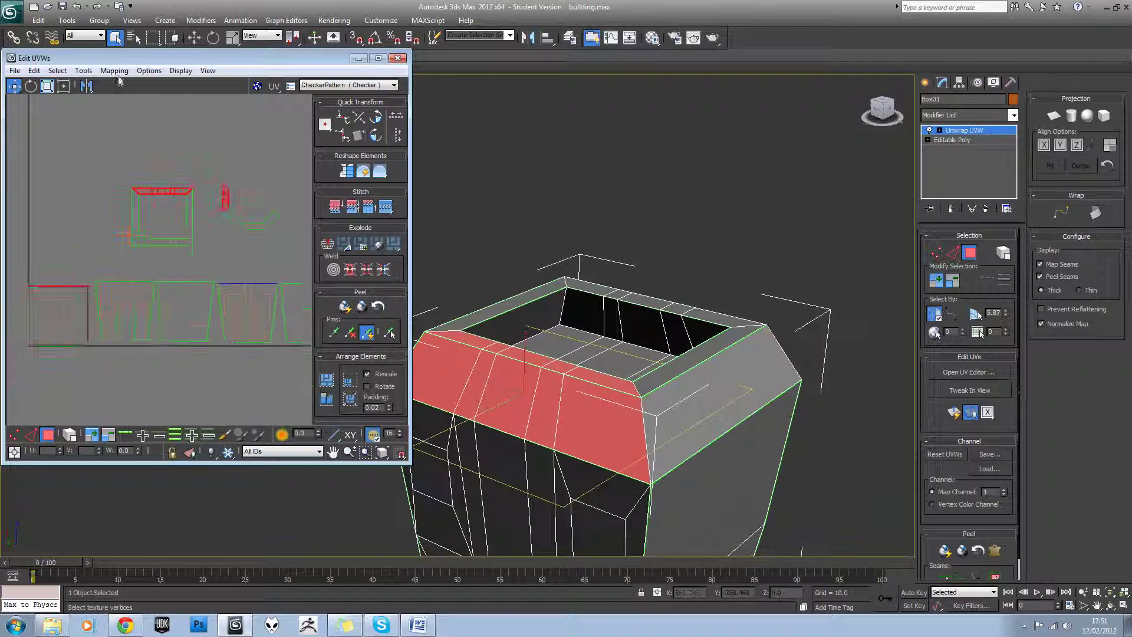
Step: Unfold the selected slope and rim strip with Walk to closest face and move the shell over to the windowed wall's shell
{"action": "left_click", "coordinate": [118, 74]}
{"action": "left_click", "coordinate": [130, 118]}
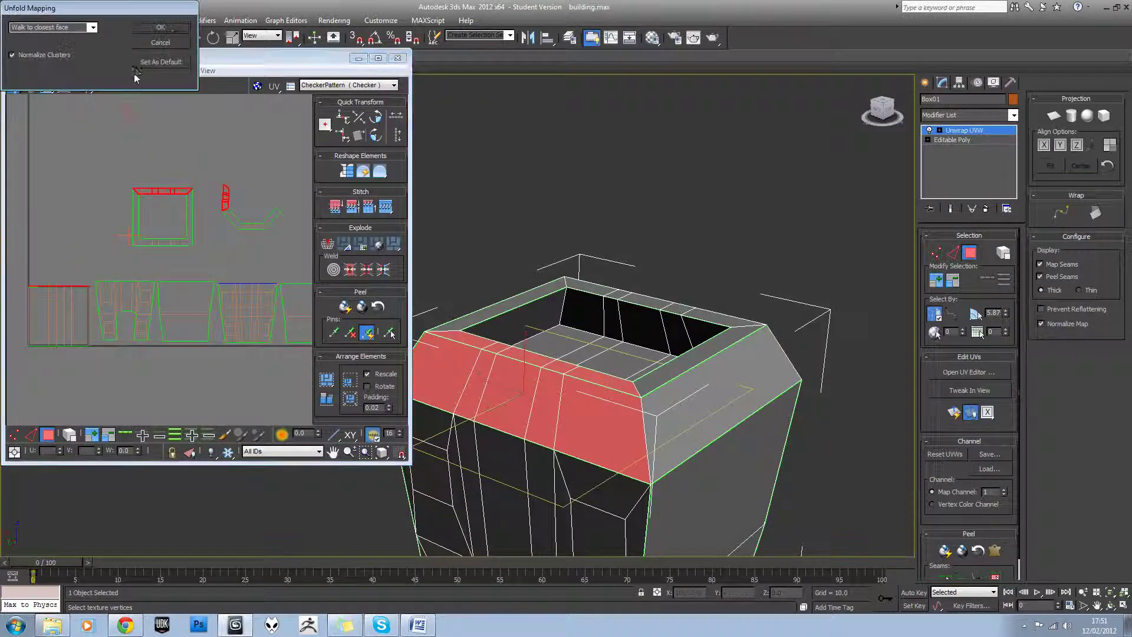
{"action": "left_click", "coordinate": [160, 27]}
{"action": "left_click_drag", "start_coordinate": [75, 325], "coordinate": [263, 254]}
Step: Nudge the unfolded roof shell into line just above the windowed wall's shell and clear the selection
{"action": "scroll", "coordinate": [272, 256], "scroll_direction": "up", "scroll_amount": 2}
{"action": "scroll", "coordinate": [272, 260], "scroll_direction": "up", "scroll_amount": 3}
{"action": "middle_click_drag", "start_coordinate": [238, 296], "coordinate": [237, 229]}
{"action": "left_click", "coordinate": [207, 250]}
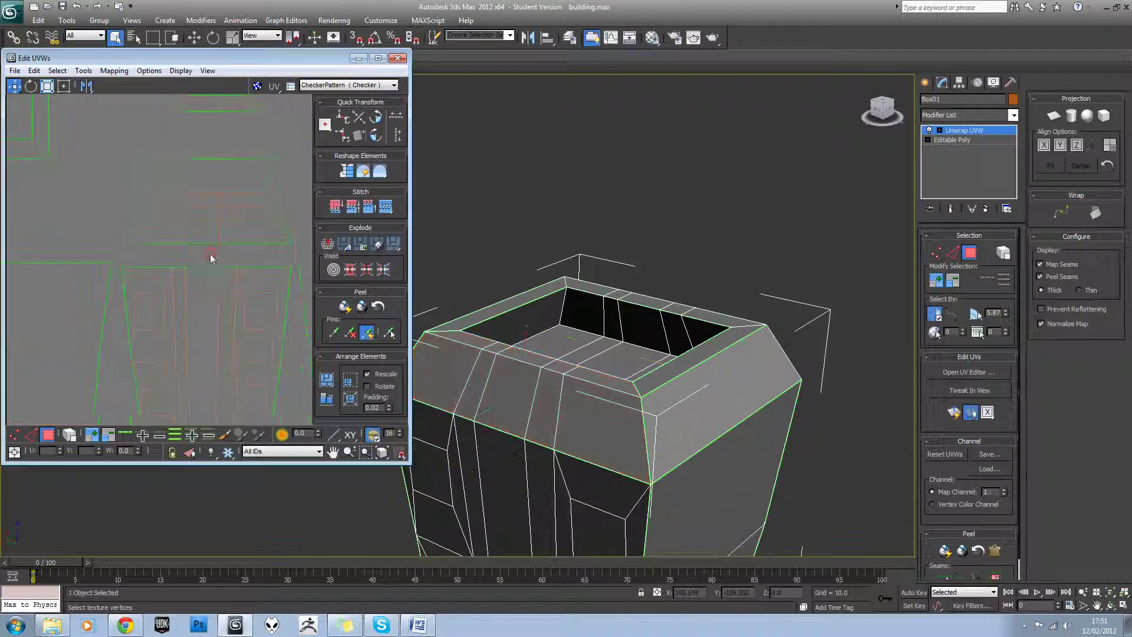
{"action": "left_click", "coordinate": [293, 240]}
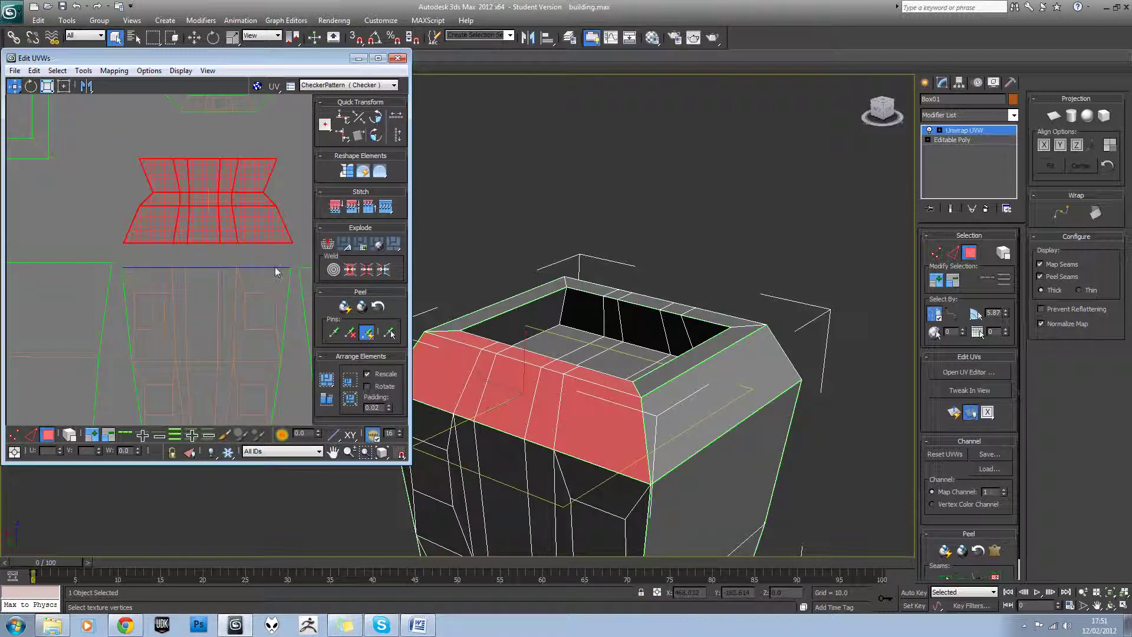
{"action": "scroll", "coordinate": [258, 264], "scroll_direction": "down", "scroll_amount": 2}
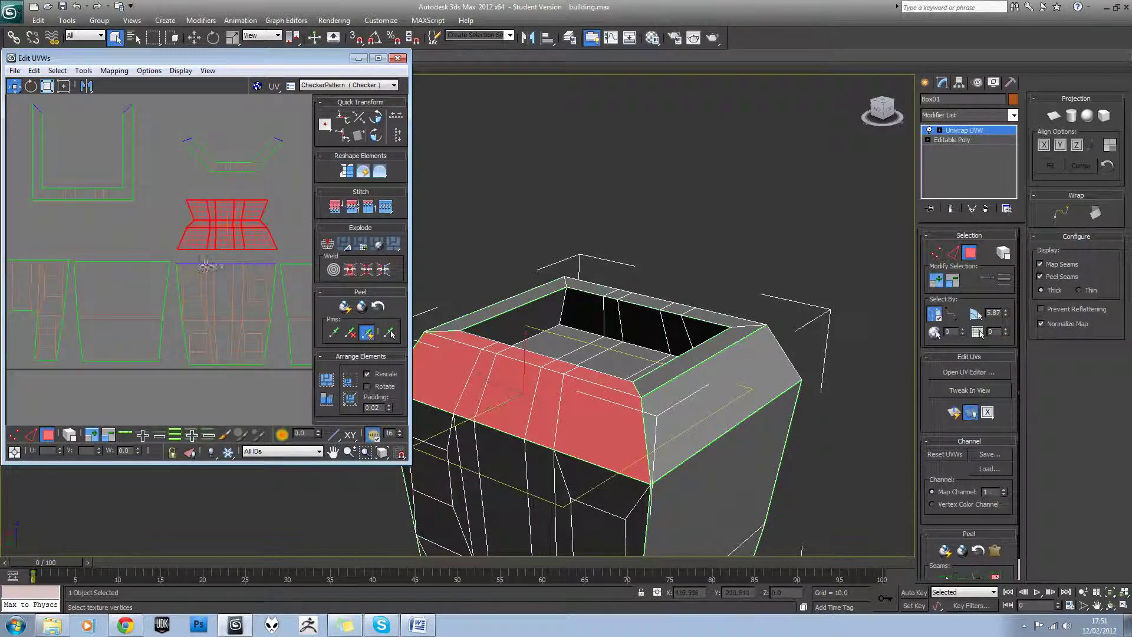
{"action": "left_click_drag", "start_coordinate": [231, 243], "coordinate": [231, 250]}
{"action": "left_click", "coordinate": [280, 212]}
{"action": "scroll", "coordinate": [280, 217], "scroll_direction": "down", "scroll_amount": 3}
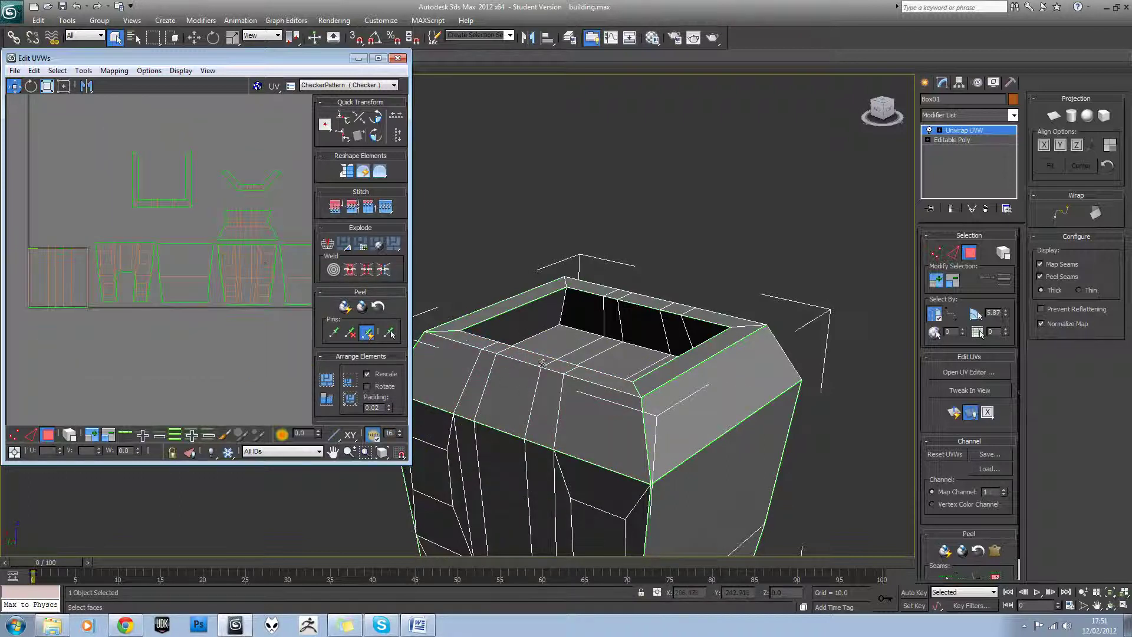
Step: Select the sloped roof face on the adjoining plain side together with its flat rim strip
{"action": "middle_click_drag", "start_coordinate": [549, 370], "coordinate": [648, 402], "text": "alt"}
{"action": "left_click", "coordinate": [736, 421]}
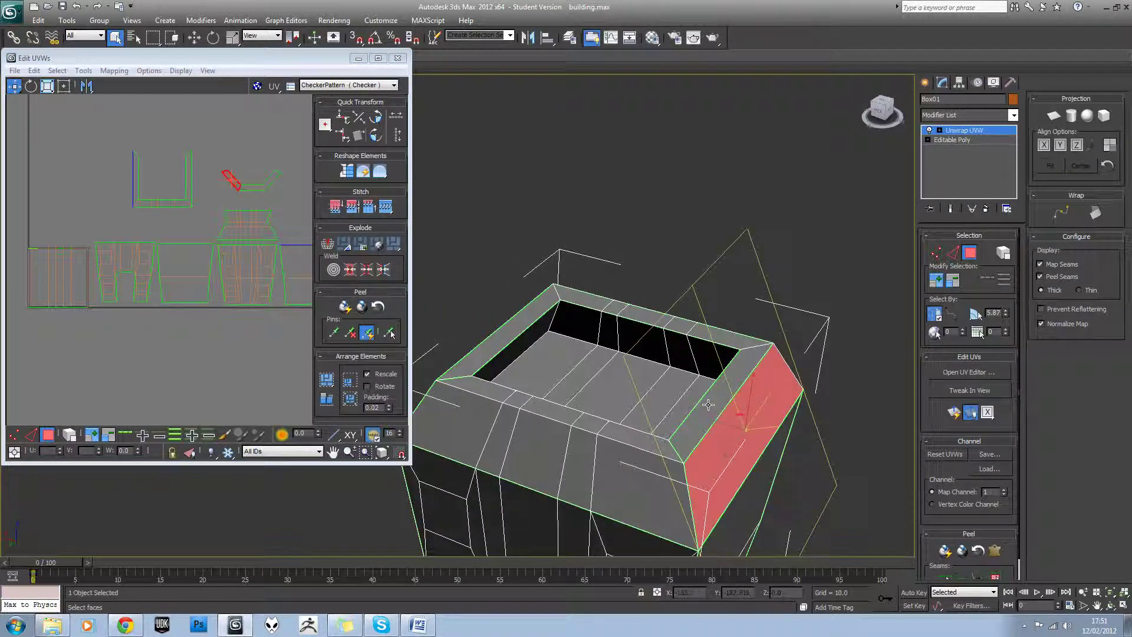
{"action": "middle_click_drag", "start_coordinate": [722, 401], "coordinate": [653, 412], "text": "alt"}
{"action": "left_click", "coordinate": [744, 419]}
{"action": "left_click", "coordinate": [749, 407], "text": "ctrl"}
Step: Unfold the plain side's slope and rim strip and move the shell above the last plain wall shell
{"action": "left_click", "coordinate": [113, 71]}
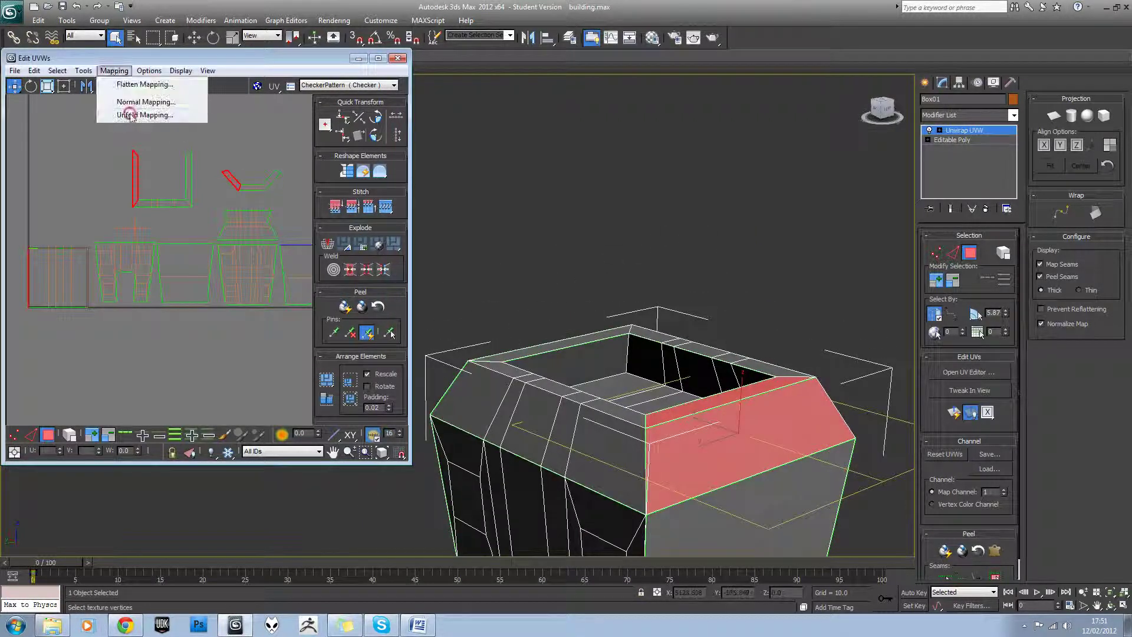
{"action": "left_click", "coordinate": [130, 114]}
{"action": "left_click", "coordinate": [171, 26]}
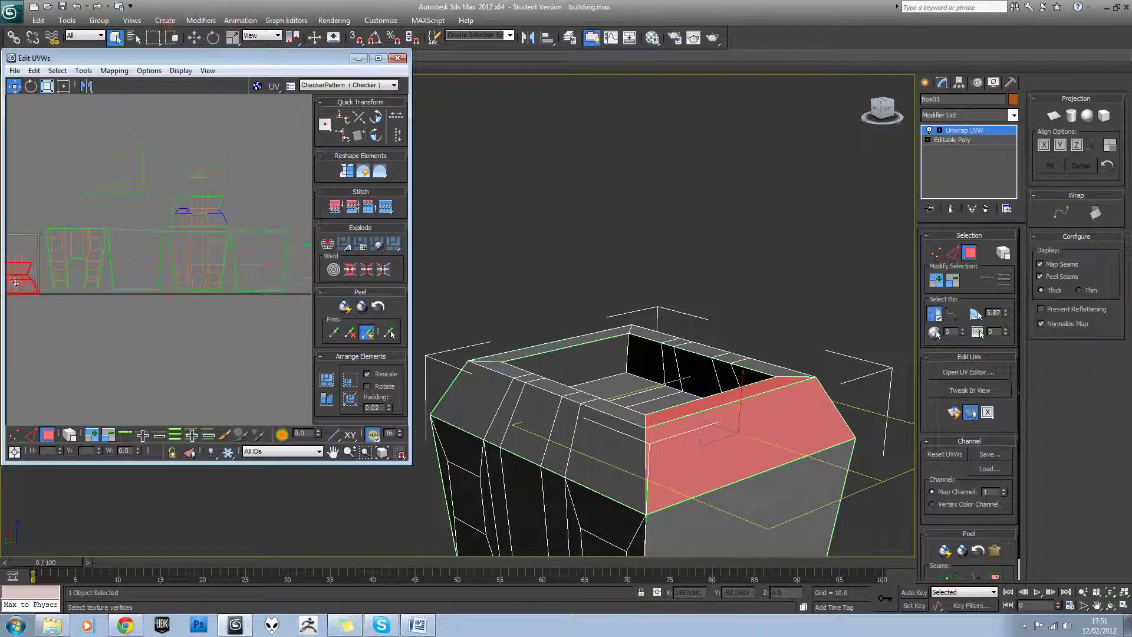
{"action": "left_click_drag", "start_coordinate": [16, 283], "coordinate": [272, 210]}
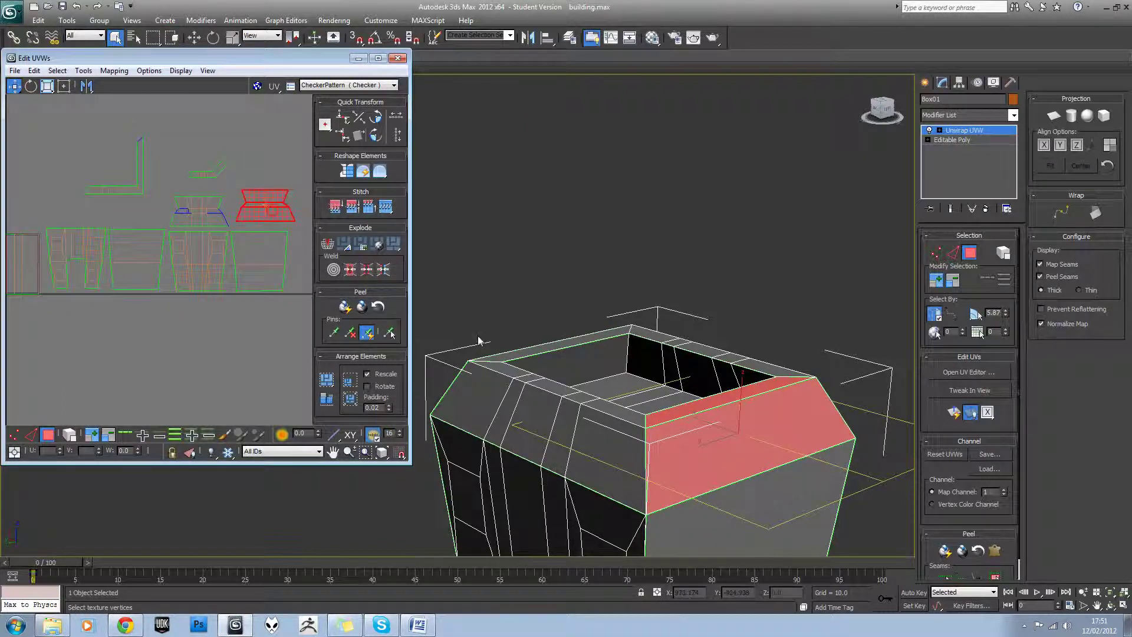
Step: Fine-tune the plain side's roof shell so it sits just above its wall shell, then deselect it
{"action": "left_click", "coordinate": [725, 508]}
{"action": "scroll", "coordinate": [239, 179], "scroll_direction": "up", "scroll_amount": 2}
{"action": "left_click", "coordinate": [233, 204]}
{"action": "left_click_drag", "start_coordinate": [241, 191], "coordinate": [232, 200]}
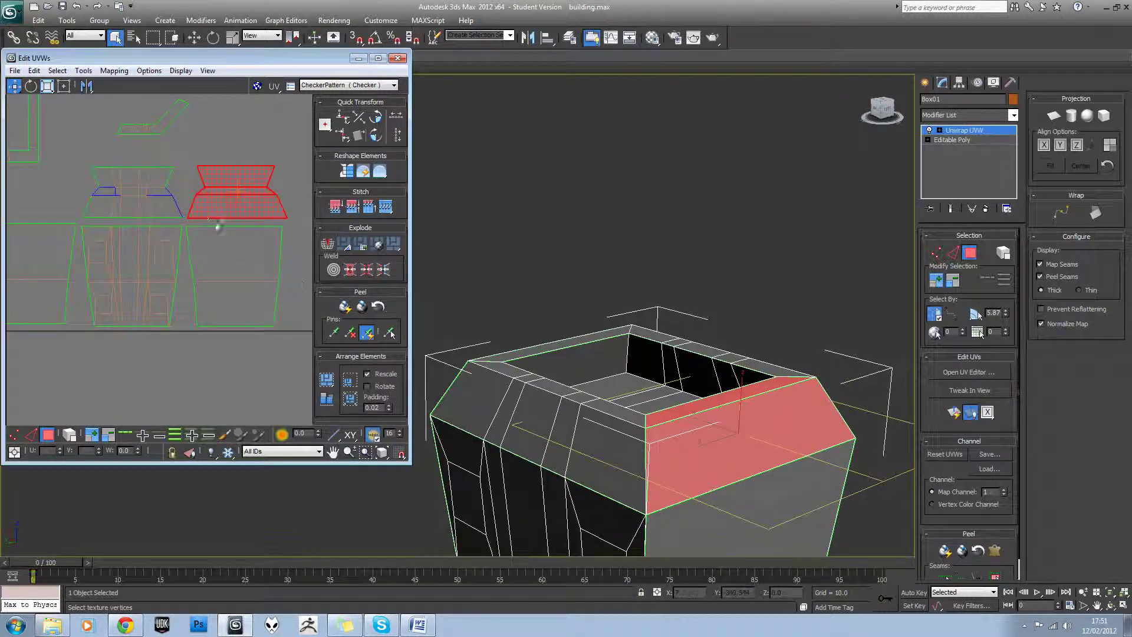
{"action": "left_click", "coordinate": [236, 145]}
{"action": "scroll", "coordinate": [242, 168], "scroll_direction": "down", "scroll_amount": 5}
{"action": "scroll", "coordinate": [246, 184], "scroll_direction": "up", "scroll_amount": 6}
{"action": "left_click", "coordinate": [210, 201]}
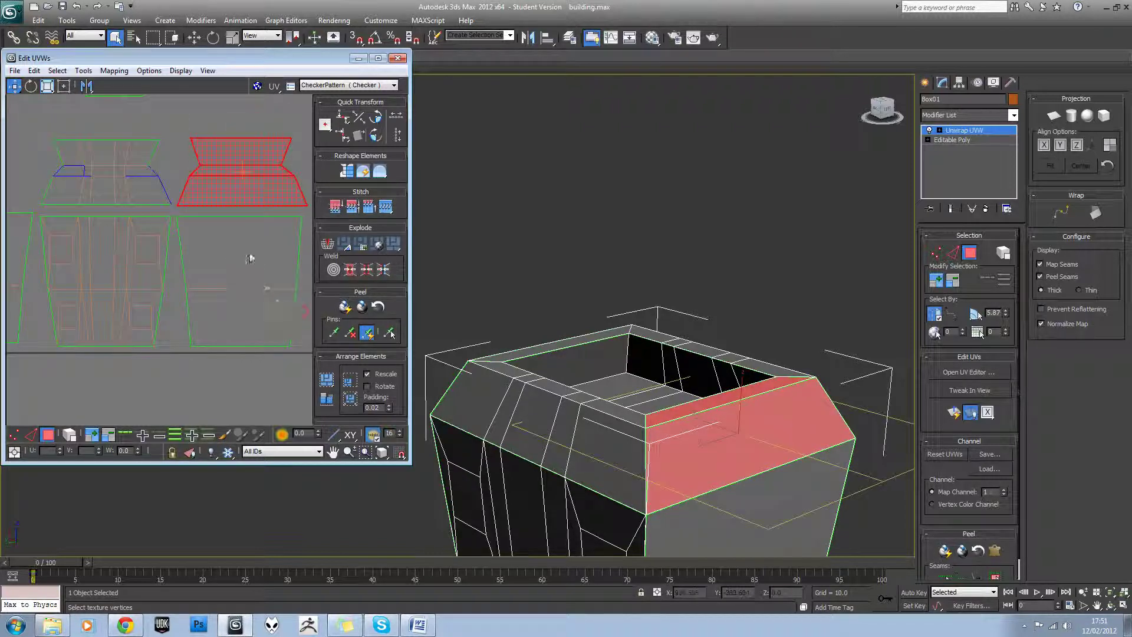
{"action": "left_click", "coordinate": [268, 274]}
{"action": "left_click", "coordinate": [252, 131]}
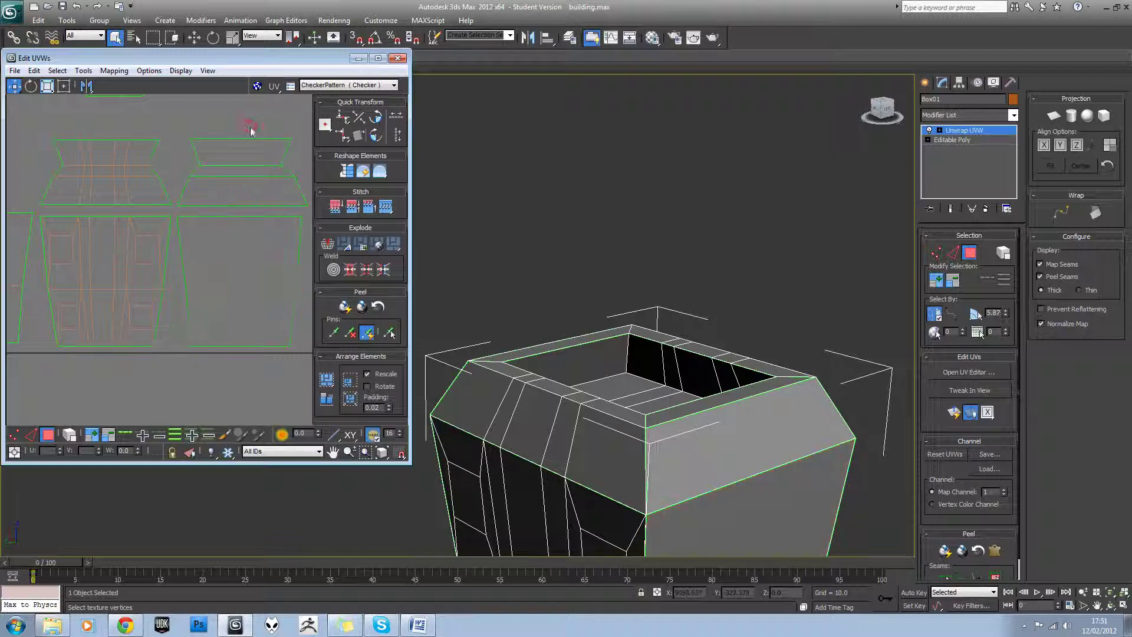
Step: Select all the segmented sloped roof faces above the doorway wall
{"action": "mouse_move", "coordinate": [626, 364]}
{"action": "middle_mouse_down", "text": "alt"}
{"action": "mouse_move", "coordinate": [647, 396]}
{"action": "mouse_move", "coordinate": [613, 377]}
{"action": "middle_mouse_up", "text": "alt"}
{"action": "scroll", "coordinate": [132, 200], "scroll_direction": "up", "scroll_amount": 3}
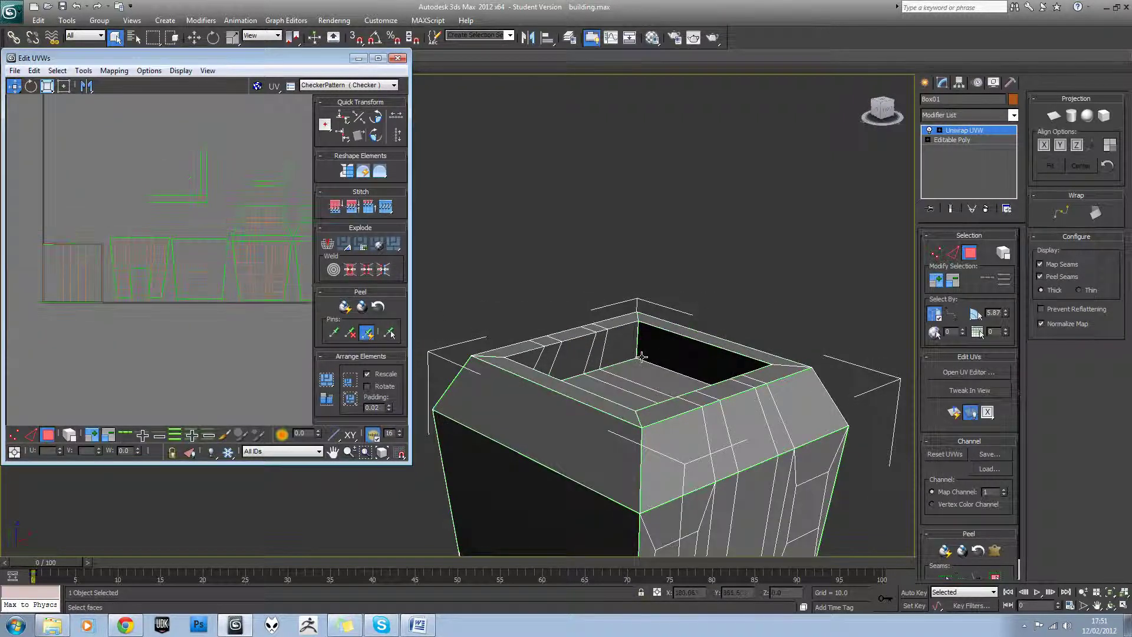
{"action": "middle_click_drag", "start_coordinate": [210, 231], "coordinate": [182, 230]}
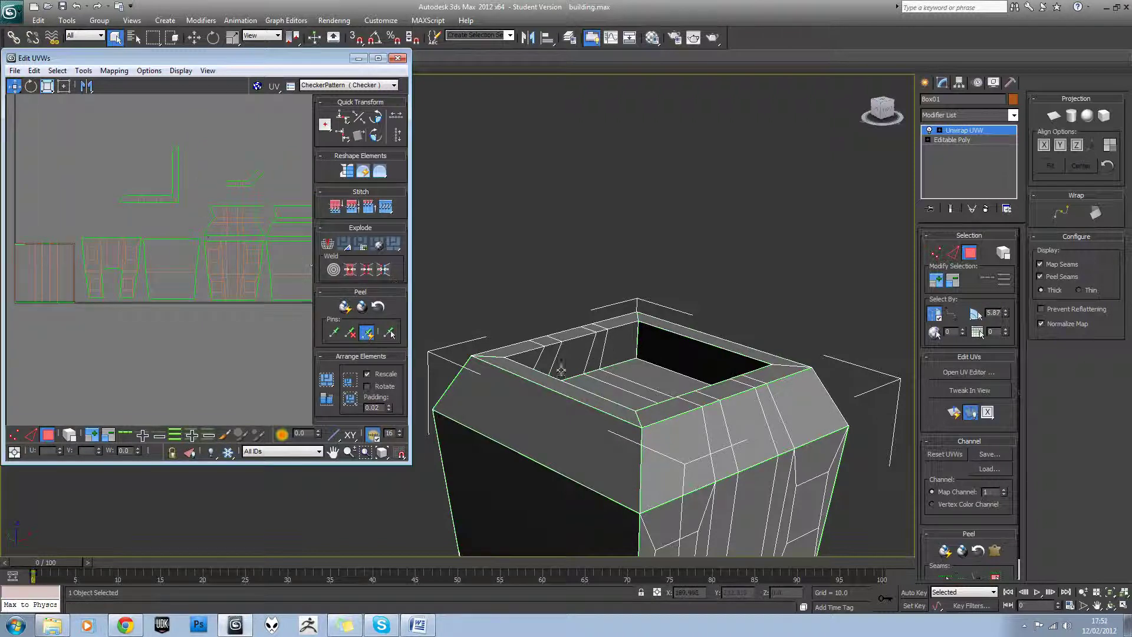
{"action": "left_click", "coordinate": [706, 429]}
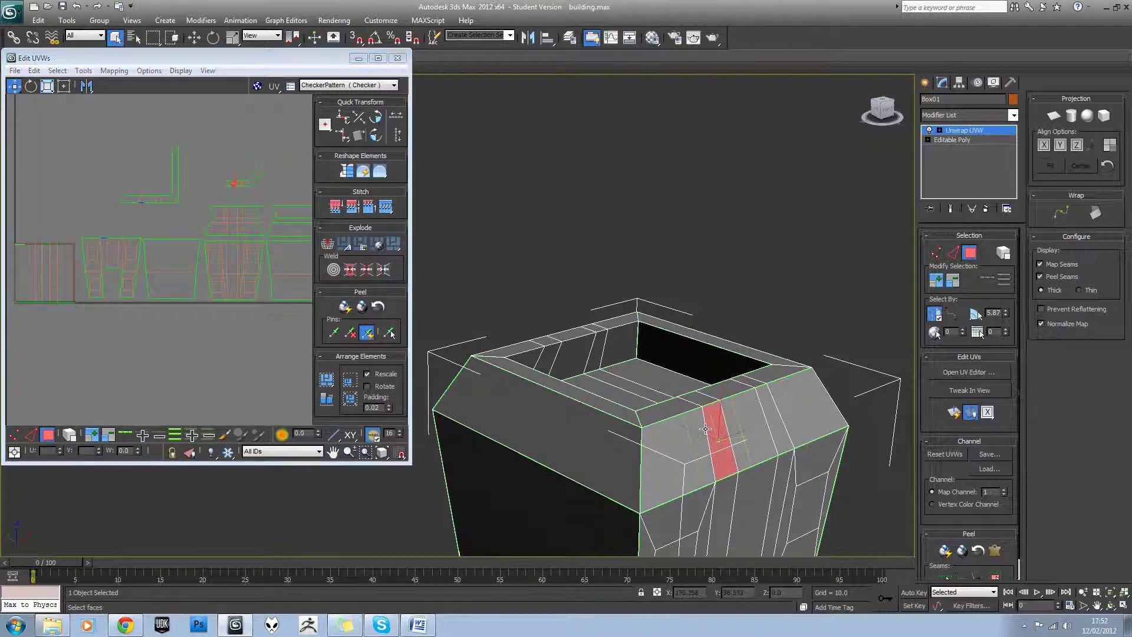
{"action": "left_click", "coordinate": [678, 445], "text": "ctrl"}
{"action": "left_click", "coordinate": [741, 414], "text": "ctrl"}
{"action": "left_click", "coordinate": [975, 315]}
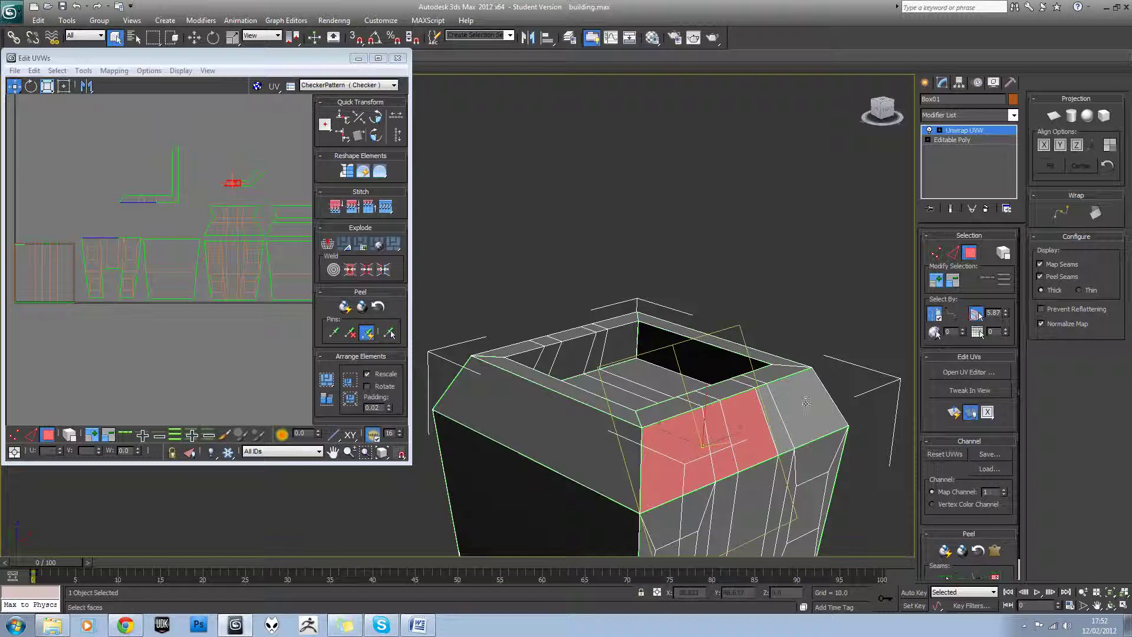
{"action": "middle_click_drag", "start_coordinate": [788, 408], "coordinate": [758, 404], "text": "alt"}
{"action": "left_click", "coordinate": [760, 413]}
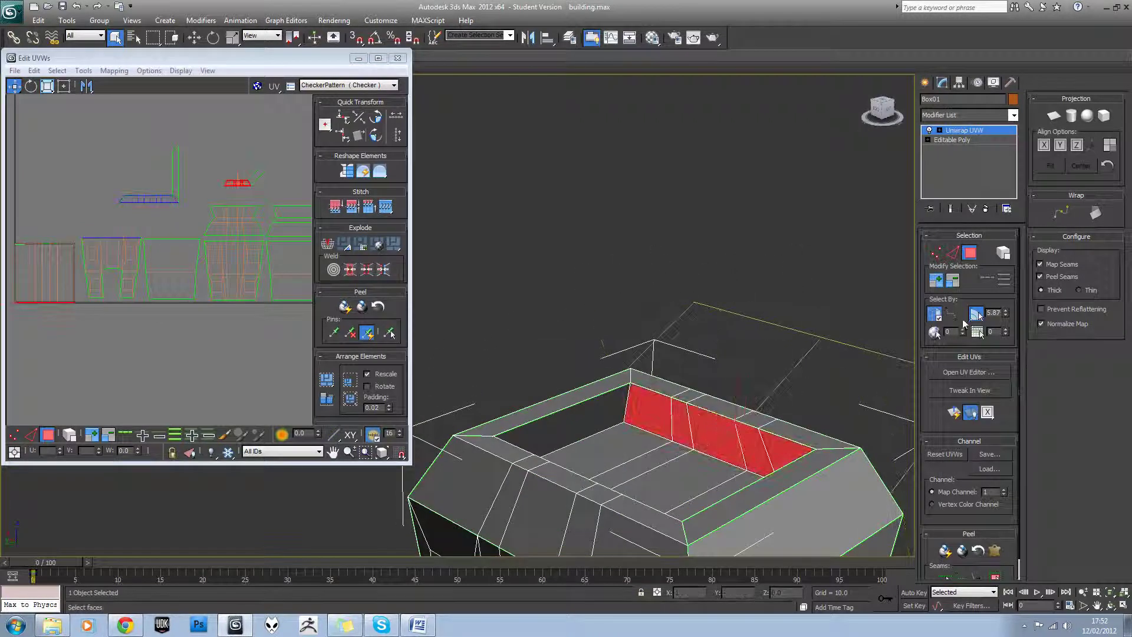
Step: Add the flat rim faces along the doorway side to the slope selection one by one
{"action": "left_click", "coordinate": [711, 400], "text": "ctrl"}
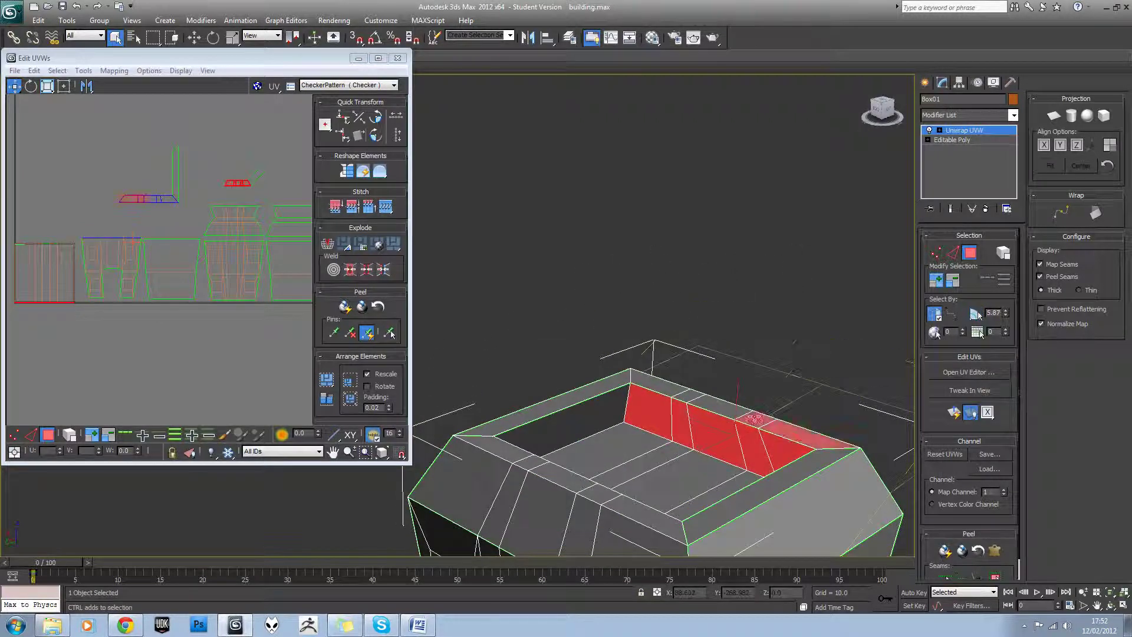
{"action": "left_click", "coordinate": [712, 401], "text": "ctrl"}
{"action": "left_click", "coordinate": [689, 393], "text": "ctrl"}
{"action": "left_click", "coordinate": [656, 382], "text": "ctrl"}
{"action": "middle_click_drag", "start_coordinate": [767, 401], "coordinate": [579, 384], "text": "alt"}
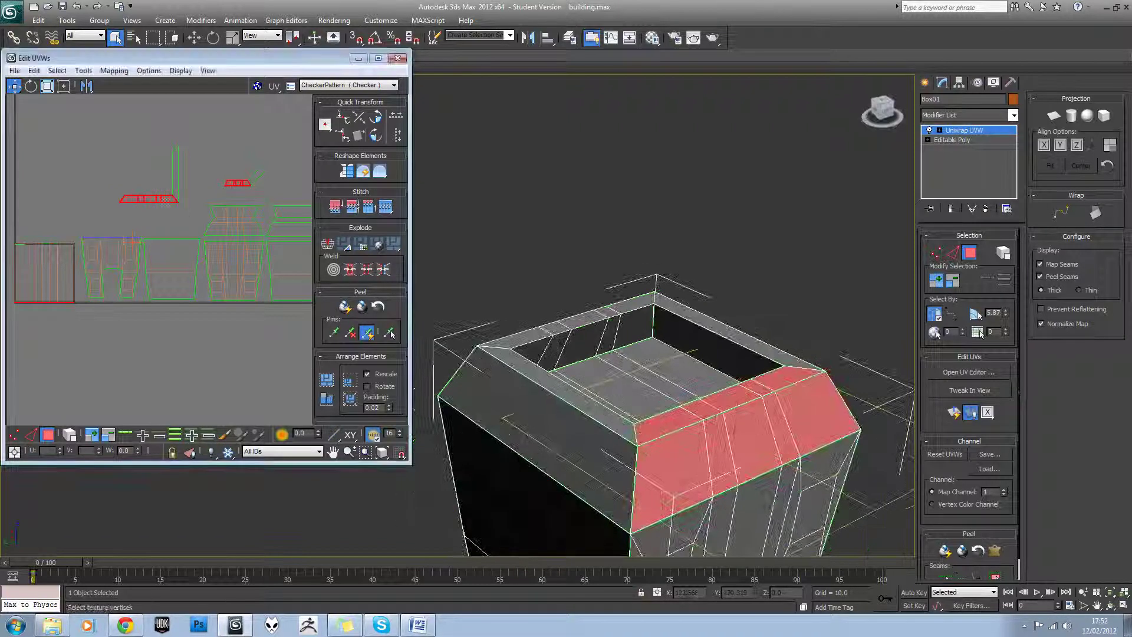
Step: Unfold the doorway side's slope and rim faces and place their shell above the doorway wall's shell
{"action": "scroll", "coordinate": [182, 210], "scroll_direction": "up", "scroll_amount": 3}
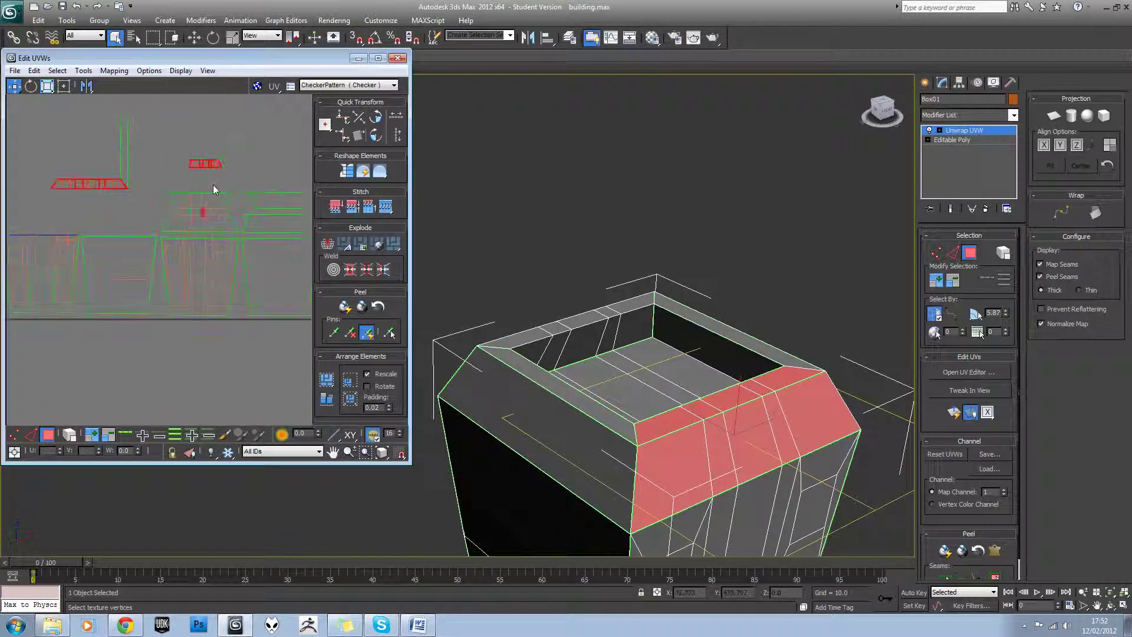
{"action": "middle_click_drag", "start_coordinate": [138, 202], "coordinate": [169, 198]}
{"action": "scroll", "coordinate": [169, 199], "scroll_direction": "down", "scroll_amount": 1}
{"action": "scroll", "coordinate": [201, 209], "scroll_direction": "down", "scroll_amount": 1}
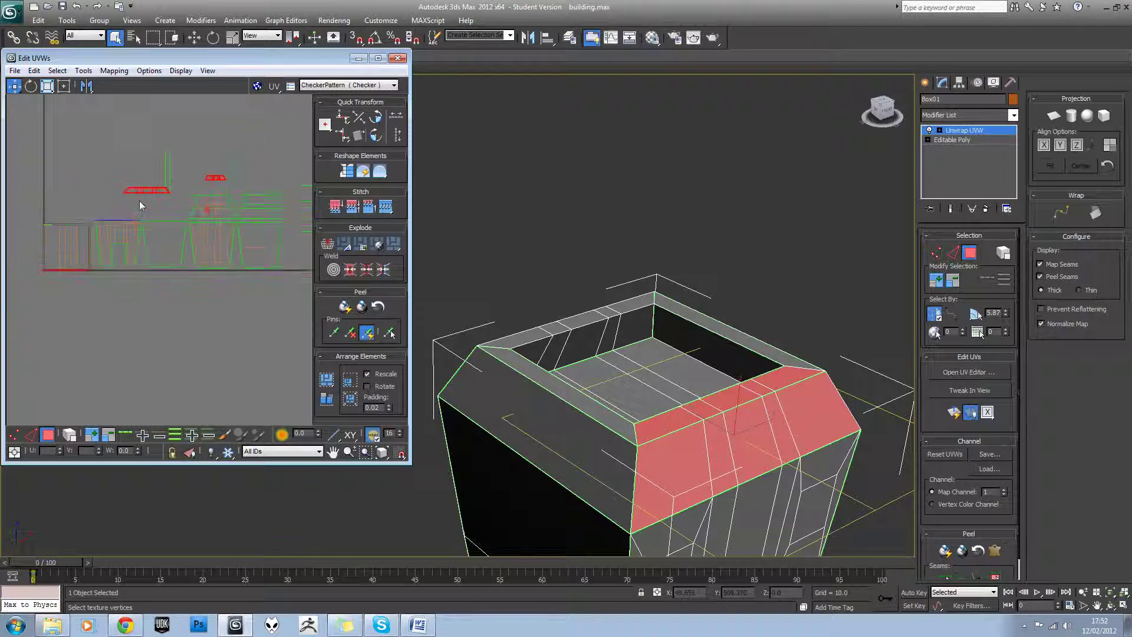
{"action": "scroll", "coordinate": [141, 205], "scroll_direction": "up", "scroll_amount": 2}
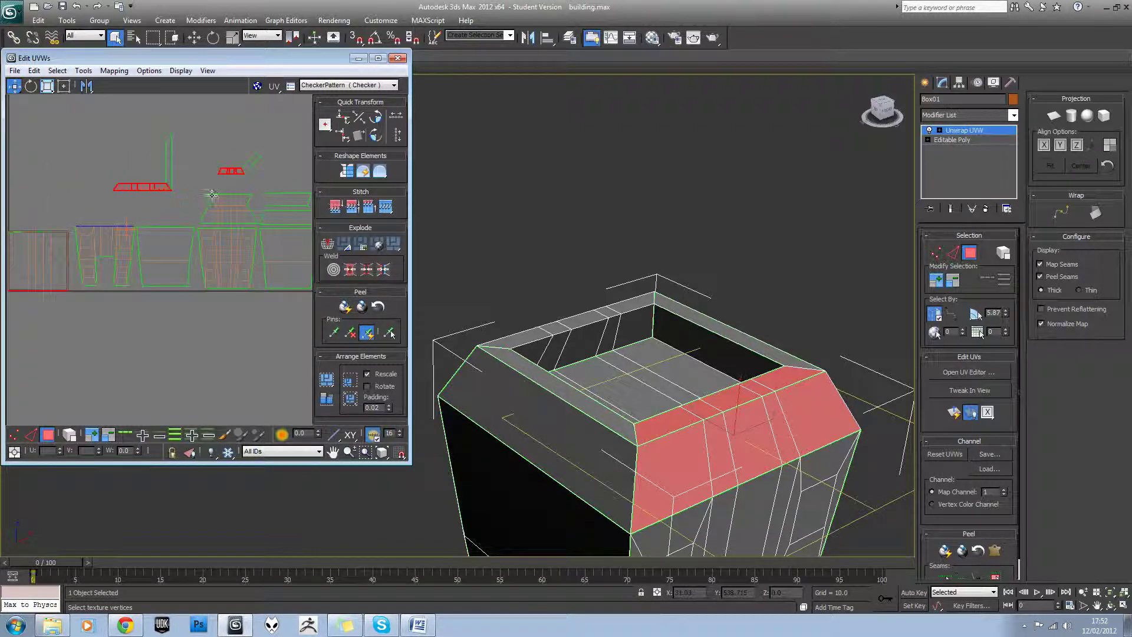
{"action": "left_click", "coordinate": [114, 71]}
{"action": "left_click", "coordinate": [127, 114]}
{"action": "left_click", "coordinate": [161, 27]}
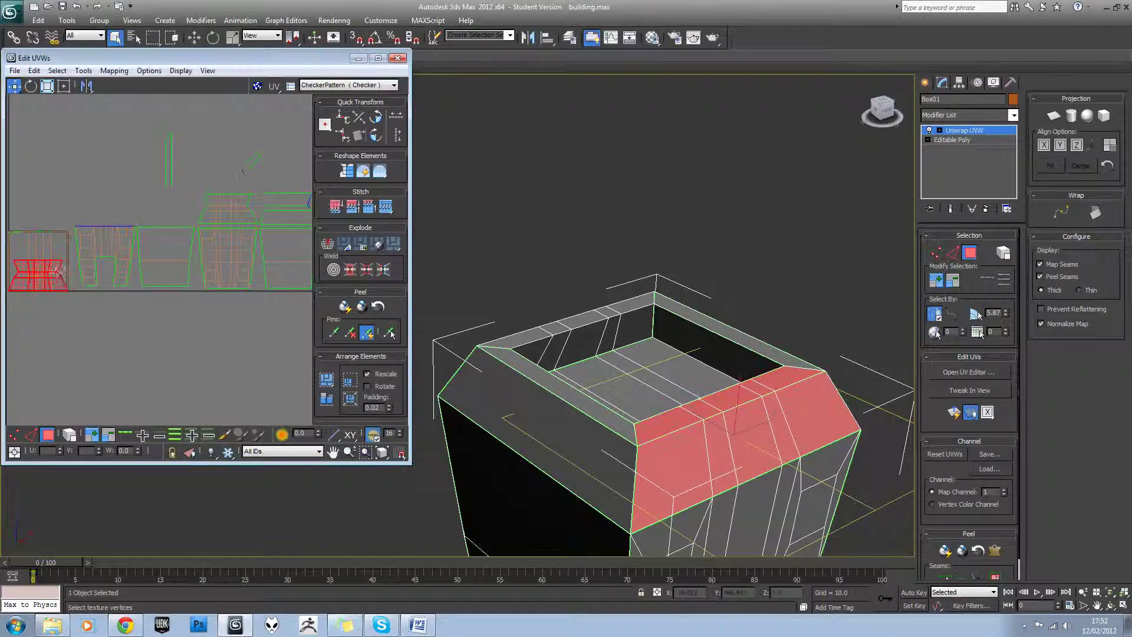
{"action": "left_click_drag", "start_coordinate": [55, 273], "coordinate": [123, 204]}
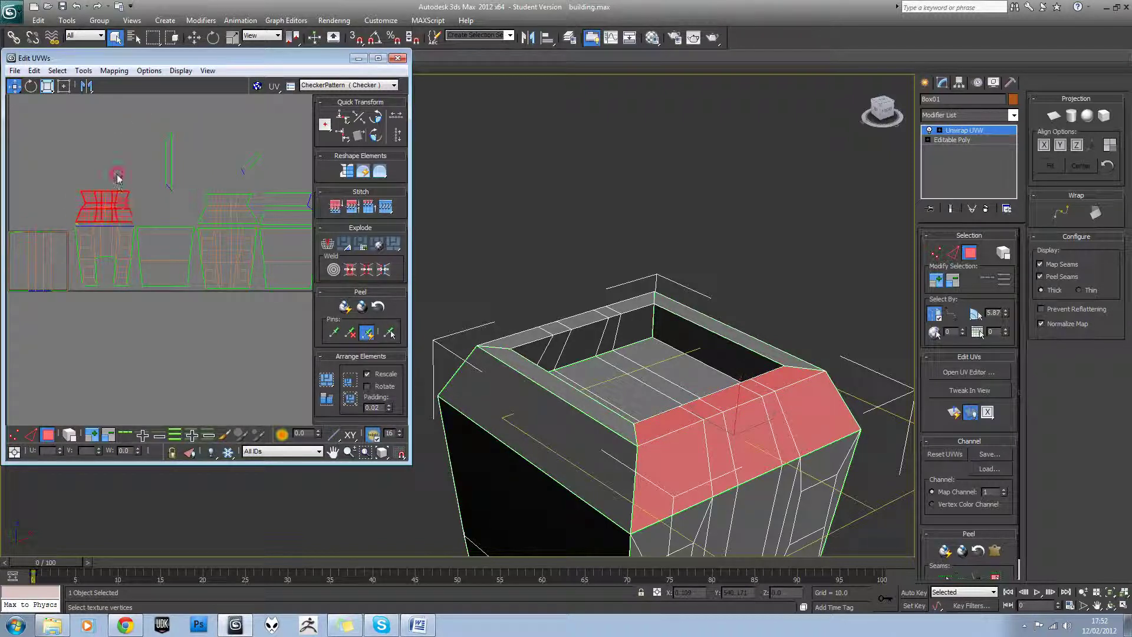
{"action": "left_click", "coordinate": [118, 178]}
Step: Undo the placement and unfolding of the doorway side's roof shell and clear the face selection
{"action": "middle_click_drag", "start_coordinate": [214, 210], "coordinate": [240, 213]}
{"action": "scroll", "coordinate": [240, 212], "scroll_direction": "down", "scroll_amount": 3}
{"action": "scroll", "coordinate": [240, 212], "scroll_direction": "up", "scroll_amount": 3}
{"action": "key", "text": "ctrl+z"}
{"action": "key", "text": "ctrl+z"}
{"action": "key", "text": "ctrl+z"}
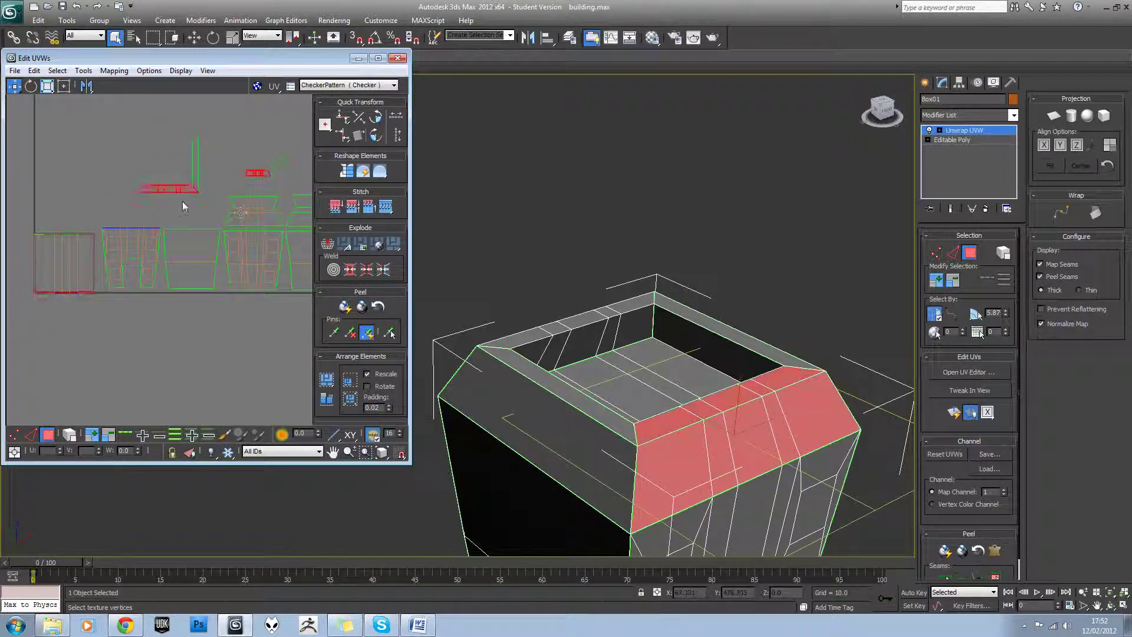
{"action": "left_click", "coordinate": [180, 204]}
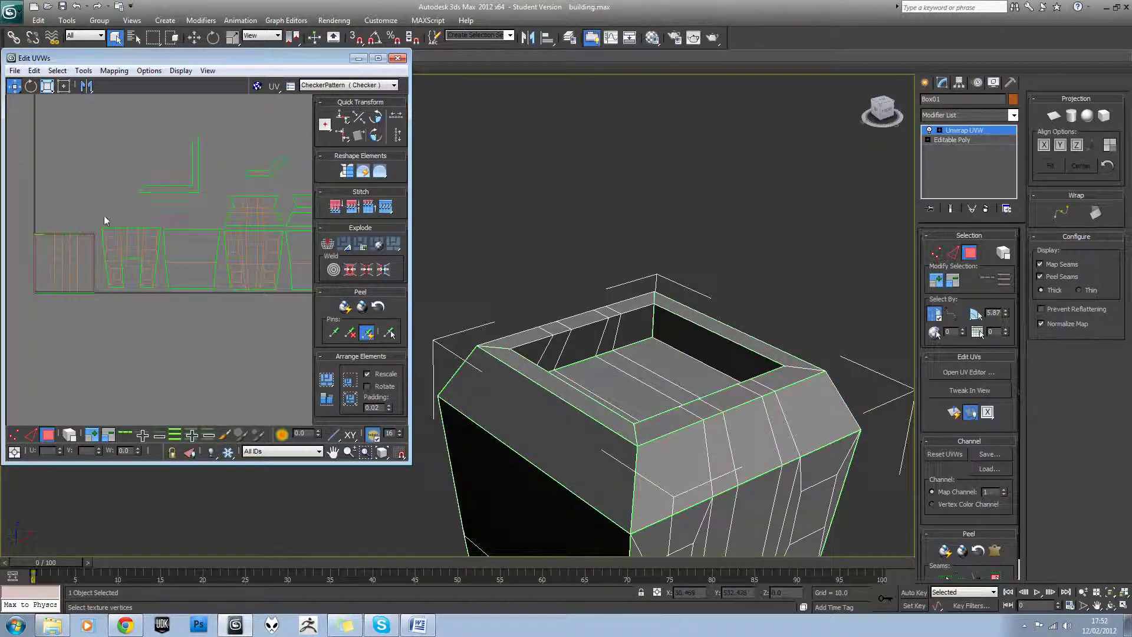
{"action": "left_click_drag", "start_coordinate": [187, 189], "coordinate": [180, 202]}
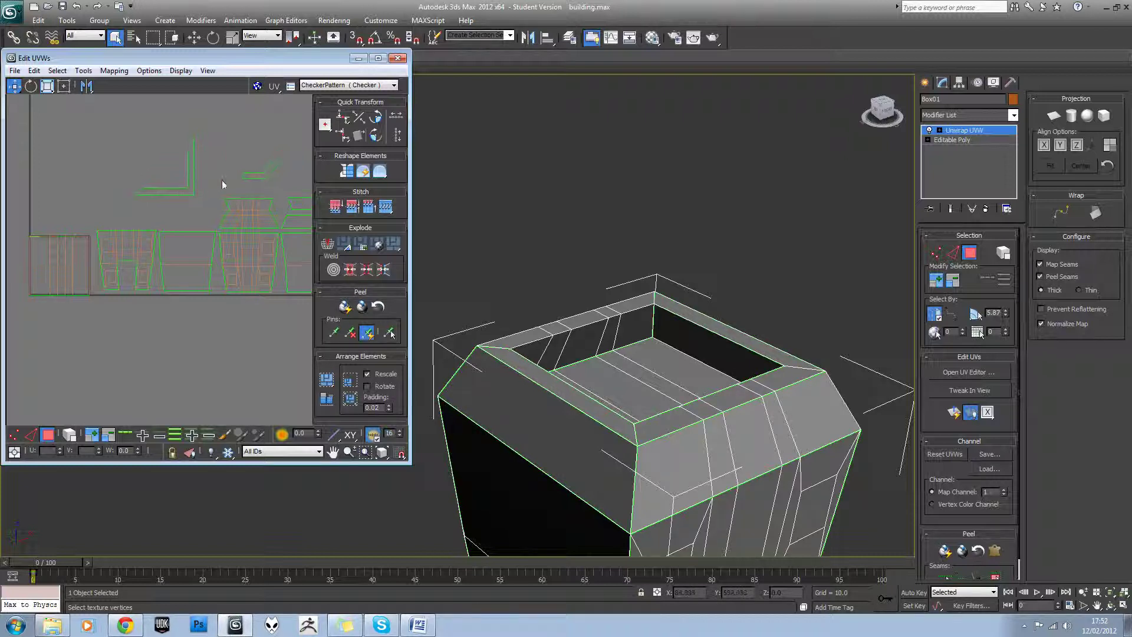
Step: Select and copy the finished segmented roof shell that belongs to the wall opposite the doorway
{"action": "scroll", "coordinate": [204, 184], "scroll_direction": "up", "scroll_amount": 3}
{"action": "scroll", "coordinate": [225, 183], "scroll_direction": "down", "scroll_amount": 1}
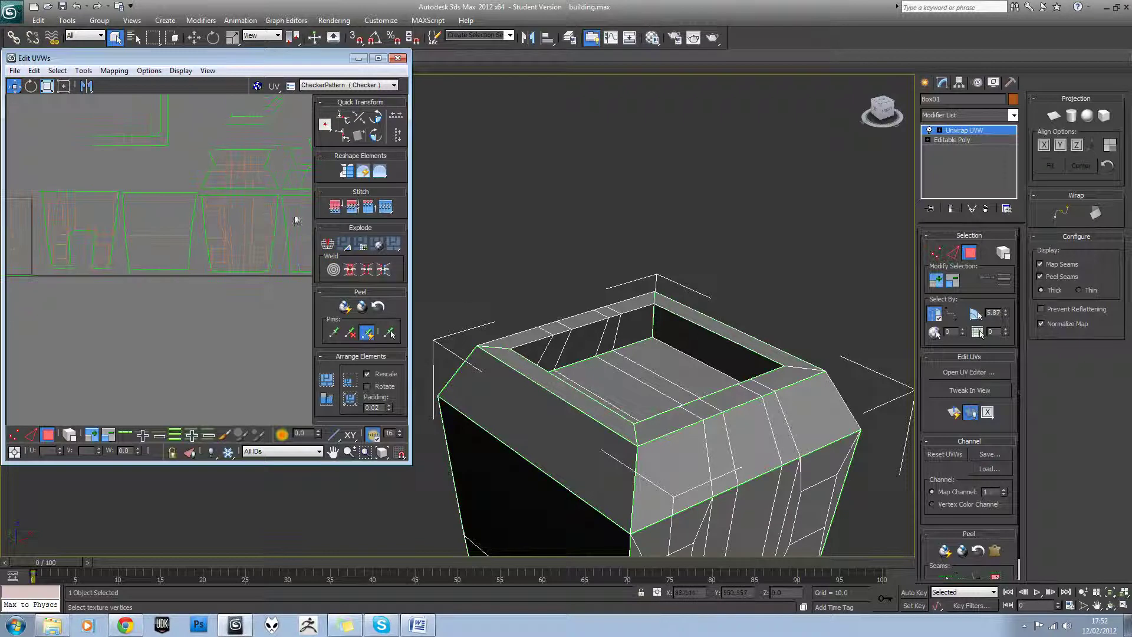
{"action": "left_click", "coordinate": [246, 188]}
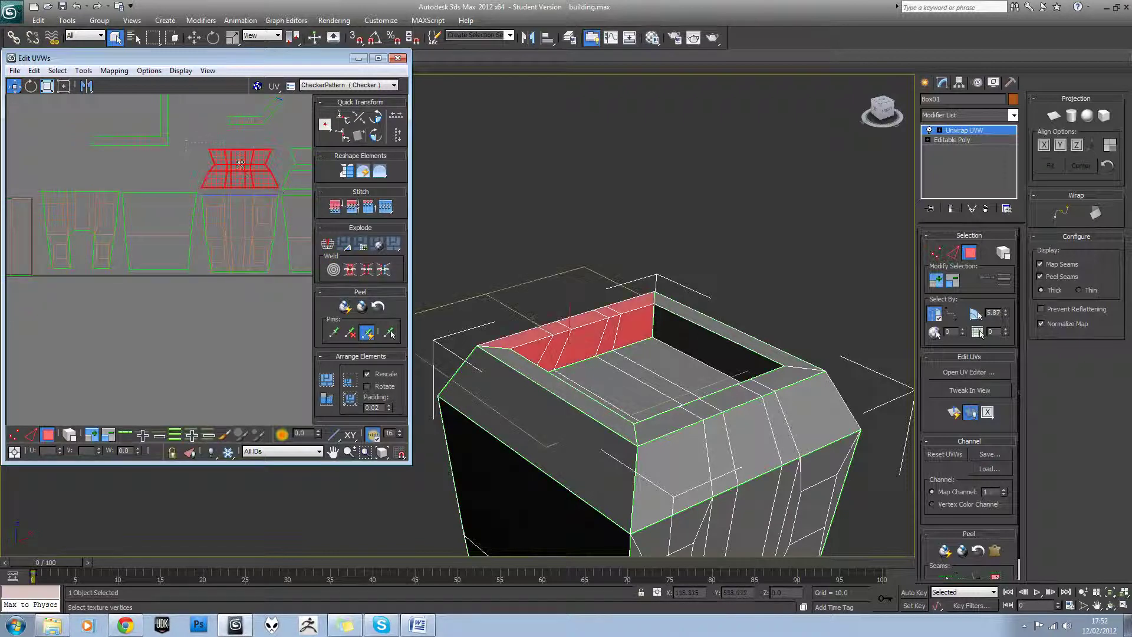
{"action": "right_click", "coordinate": [242, 165]}
Step: Select the doorway side's whole slope by planar angle and add the flat rim faces bordering it
{"action": "left_click", "coordinate": [691, 444]}
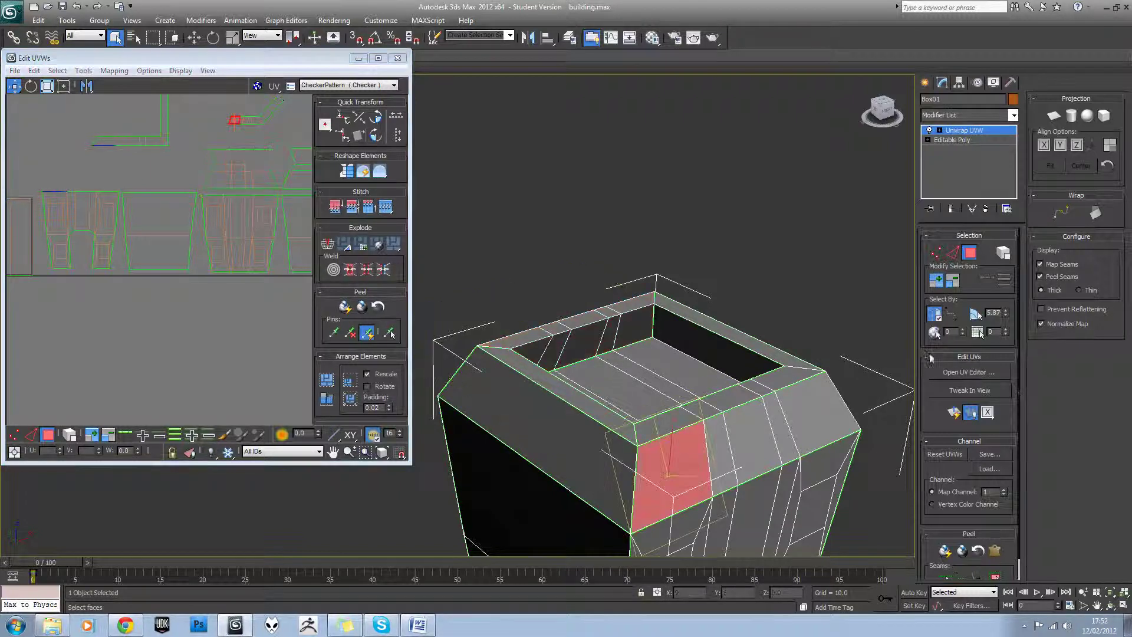
{"action": "left_click", "coordinate": [976, 315]}
{"action": "left_click", "coordinate": [806, 434]}
{"action": "middle_click_drag", "start_coordinate": [737, 407], "coordinate": [825, 394], "text": "alt"}
{"action": "left_click", "coordinate": [741, 457], "text": "ctrl"}
{"action": "middle_click_drag", "start_coordinate": [789, 439], "coordinate": [890, 354], "text": "alt"}
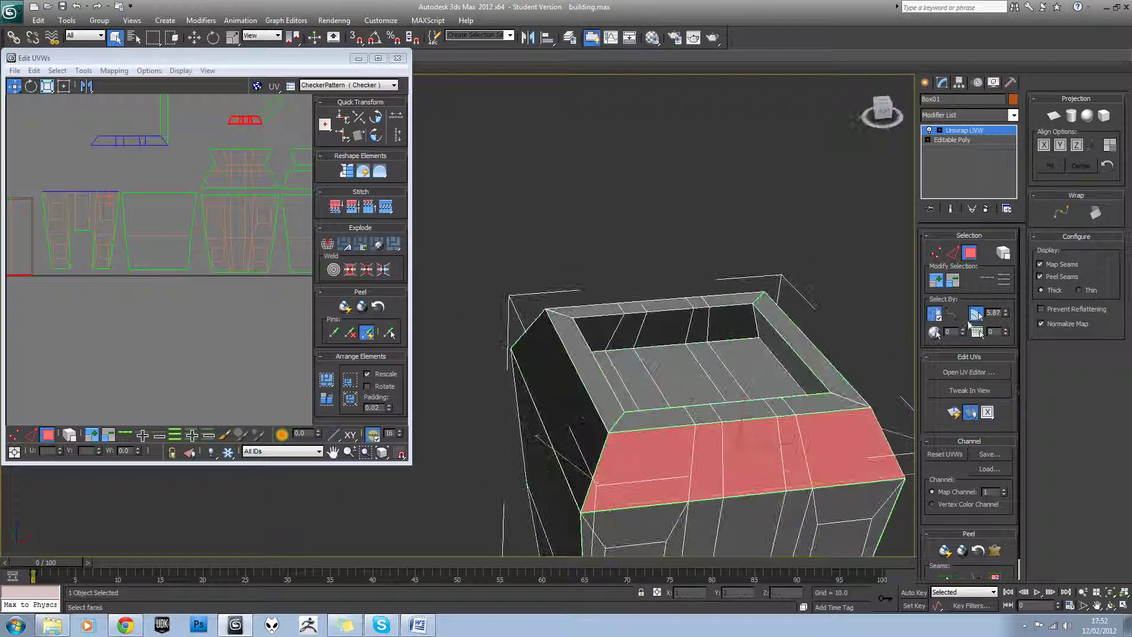
{"action": "left_click", "coordinate": [729, 411], "text": "ctrl"}
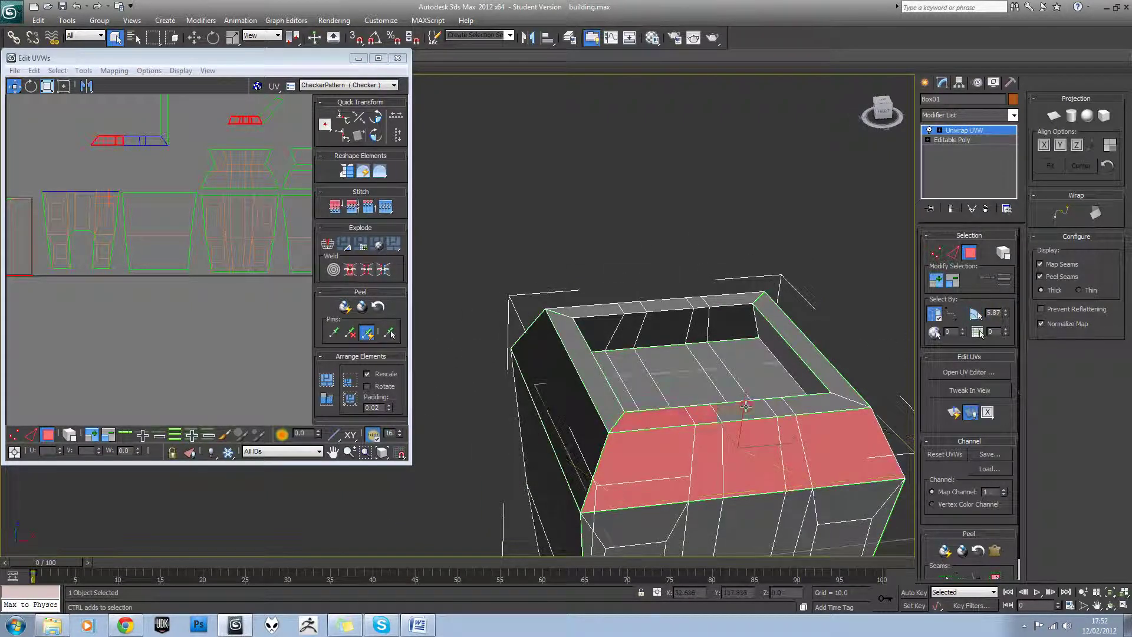
Step: Try to paste the copied layout onto the doorway side's roof faces, and clear the face selection
{"action": "middle_click_drag", "start_coordinate": [746, 406], "coordinate": [567, 497], "text": "alt"}
{"action": "scroll", "coordinate": [276, 240], "scroll_direction": "down", "scroll_amount": 2}
{"action": "middle_click_drag", "start_coordinate": [276, 239], "coordinate": [258, 269]}
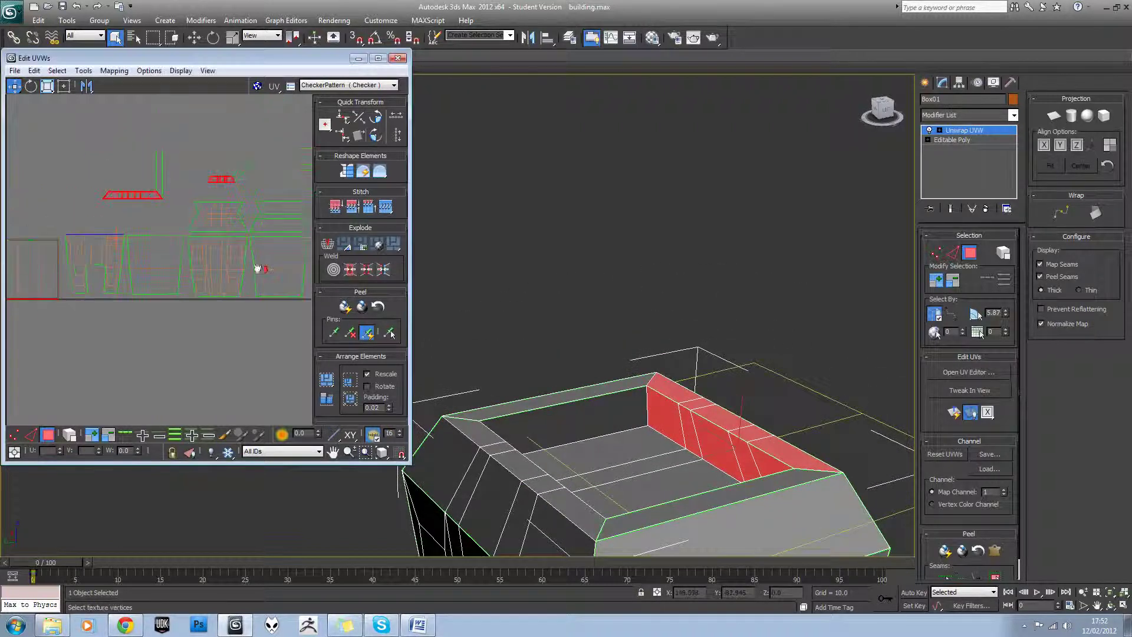
{"action": "left_click", "coordinate": [143, 203]}
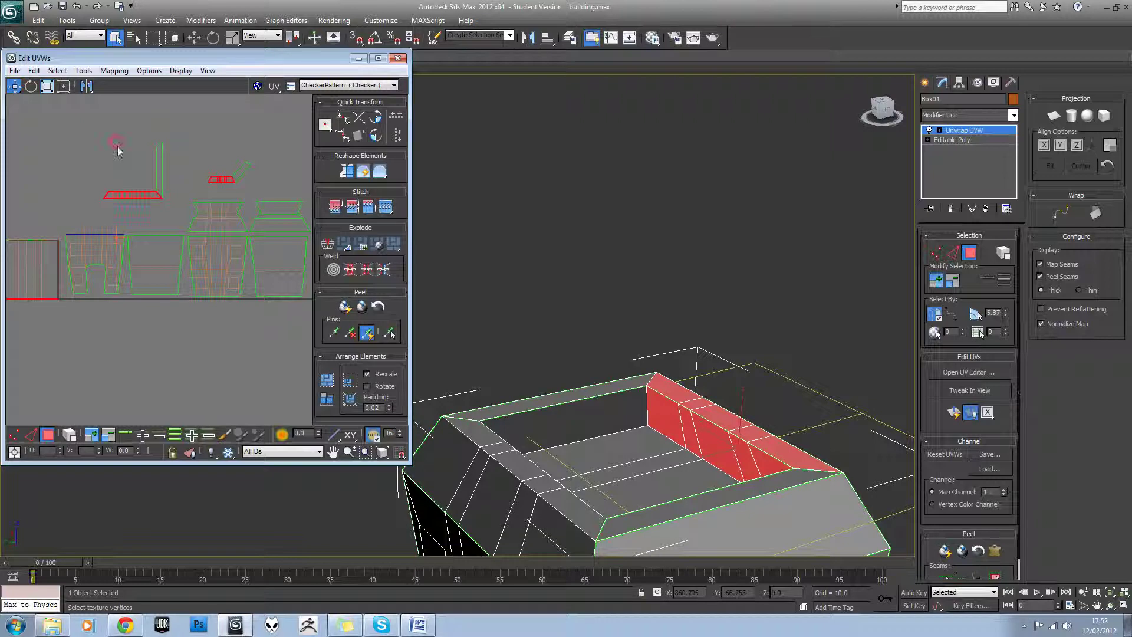
{"action": "left_click", "coordinate": [142, 195], "text": "alt"}
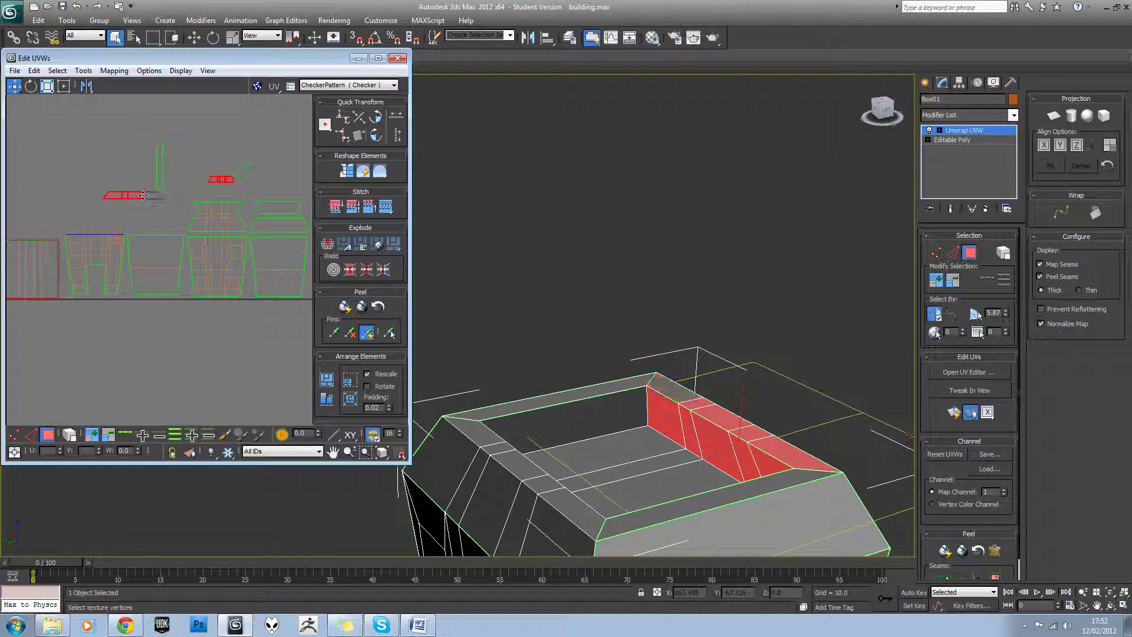
{"action": "left_click", "coordinate": [150, 197], "text": "ctrl"}
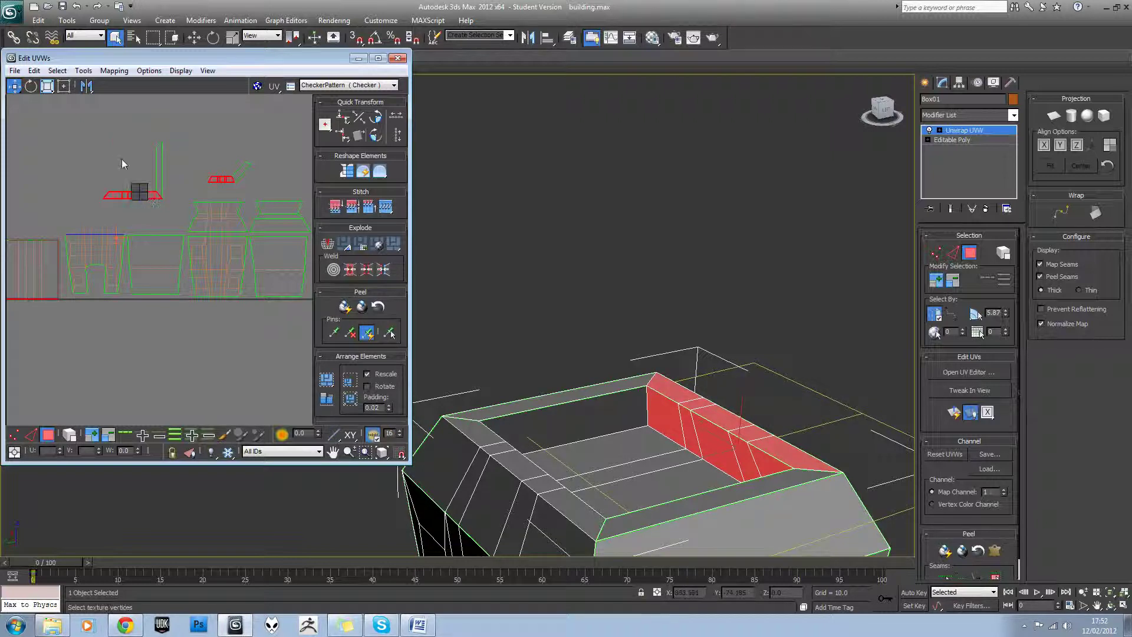
{"action": "left_click", "coordinate": [182, 199]}
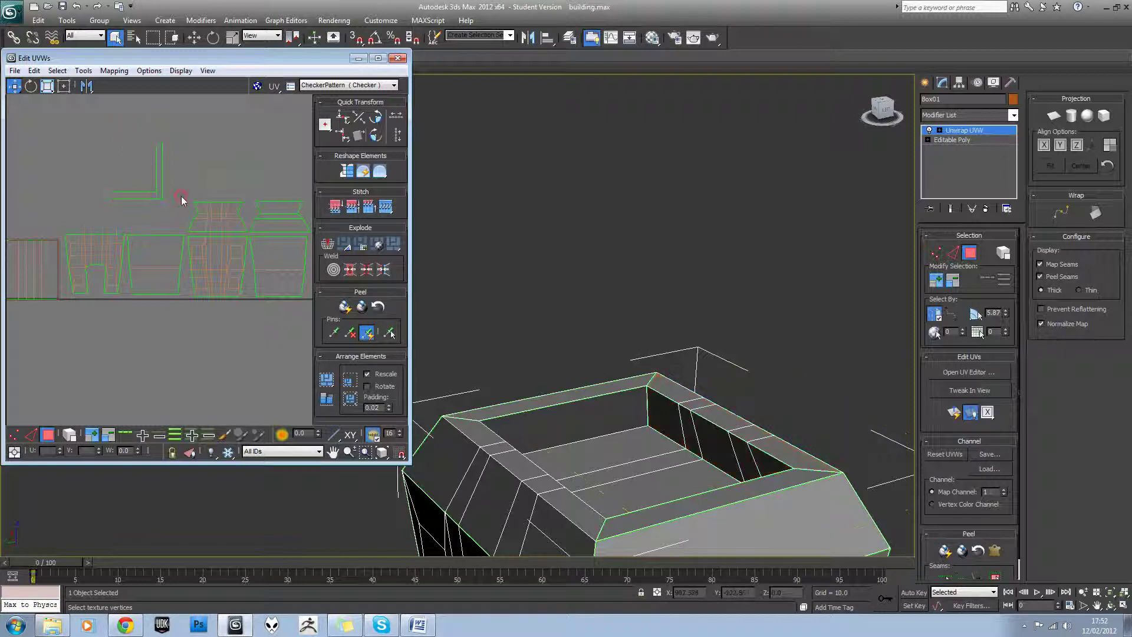
Step: Copy the finished segmented roof shell and paste its UVs onto the doorway side's slope and rim faces
{"action": "left_click", "coordinate": [214, 216]}
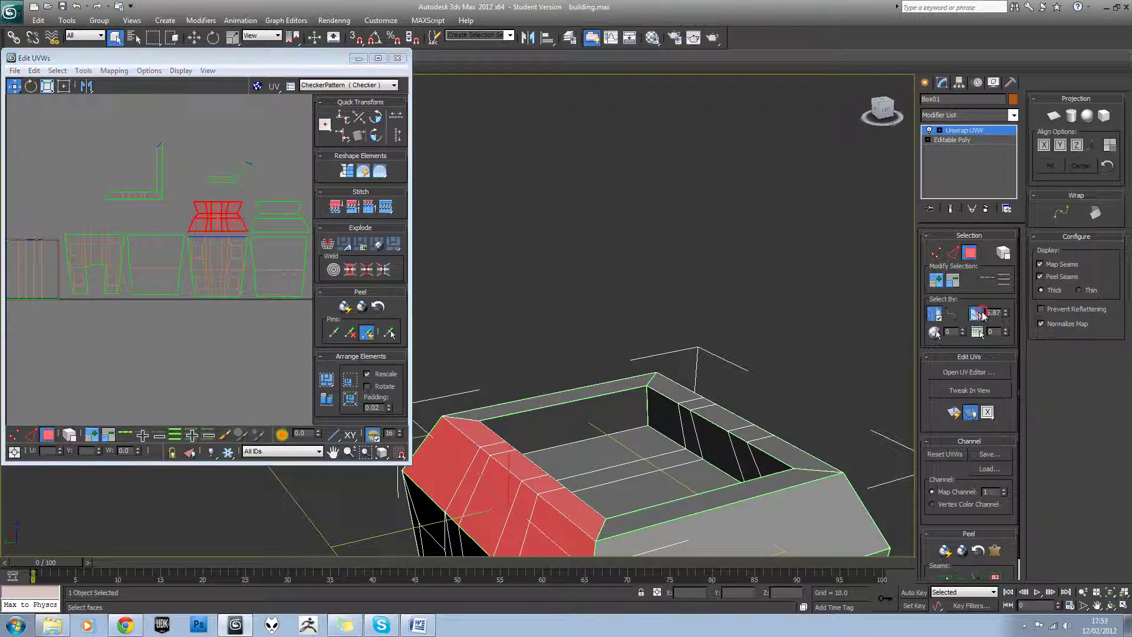
{"action": "left_click", "coordinate": [727, 453]}
{"action": "mouse_move", "coordinate": [726, 453]}
{"action": "middle_mouse_down", "text": "alt"}
{"action": "mouse_move", "coordinate": [774, 466]}
{"action": "mouse_move", "coordinate": [734, 445]}
{"action": "middle_mouse_up", "text": "alt"}
{"action": "left_click", "coordinate": [681, 447], "text": "ctrl"}
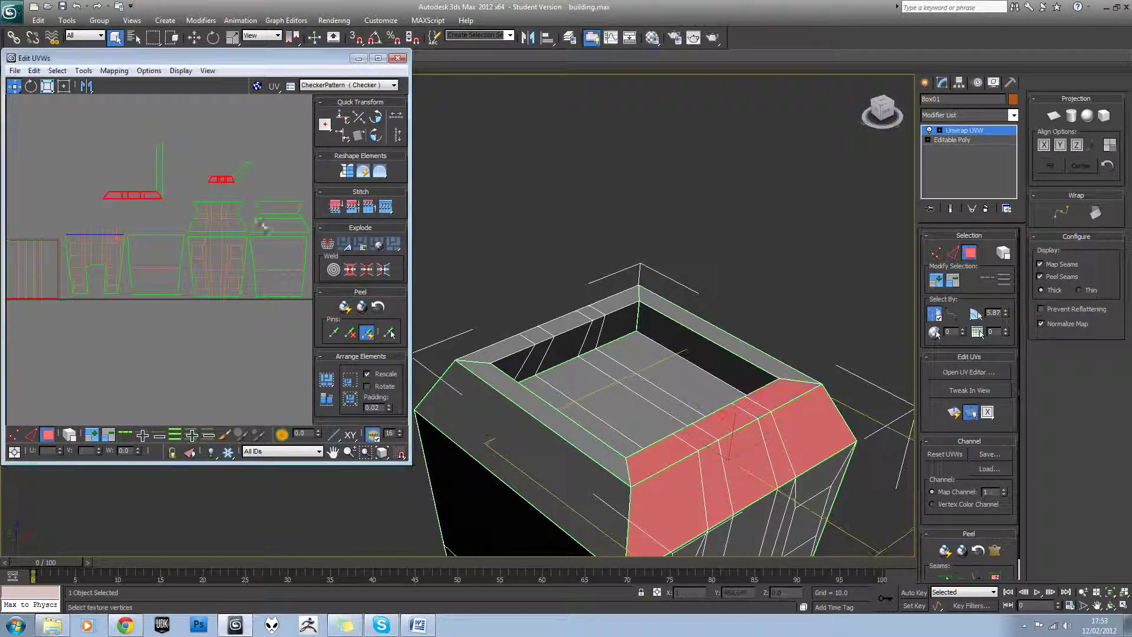
{"action": "key", "text": "ctrl+v"}
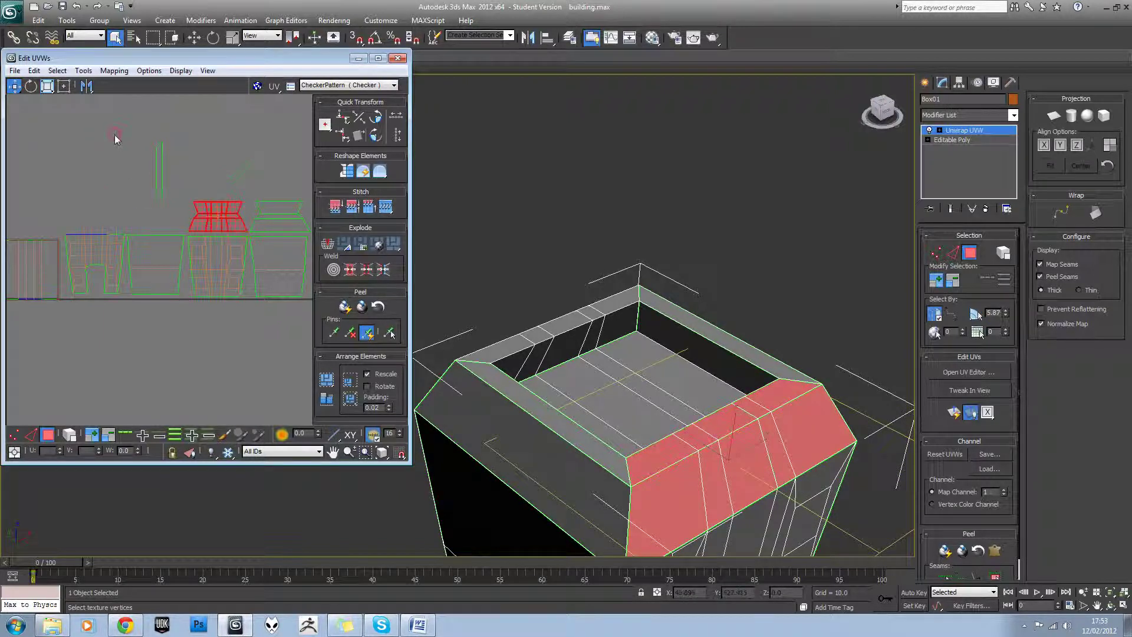
Step: Move the pasted segmented roof shell directly above the doorway wall's shell and deselect it
{"action": "left_click_drag", "start_coordinate": [220, 224], "coordinate": [102, 223]}
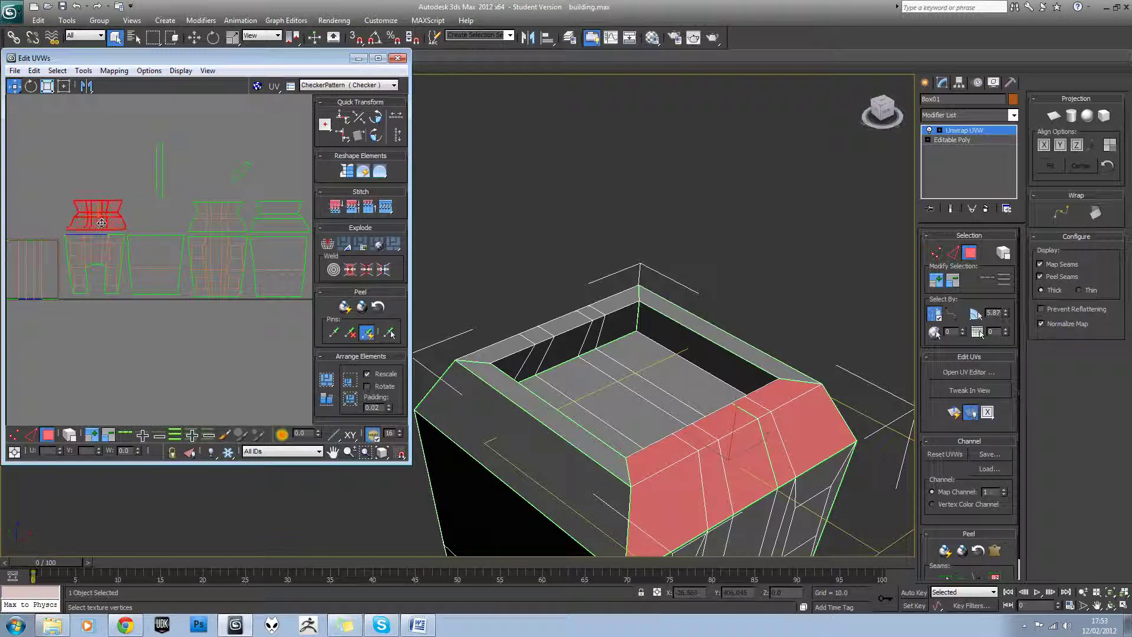
{"action": "left_click", "coordinate": [143, 220]}
{"action": "middle_click_drag", "start_coordinate": [199, 241], "coordinate": [204, 243]}
{"action": "scroll", "coordinate": [204, 243], "scroll_direction": "down", "scroll_amount": 2}
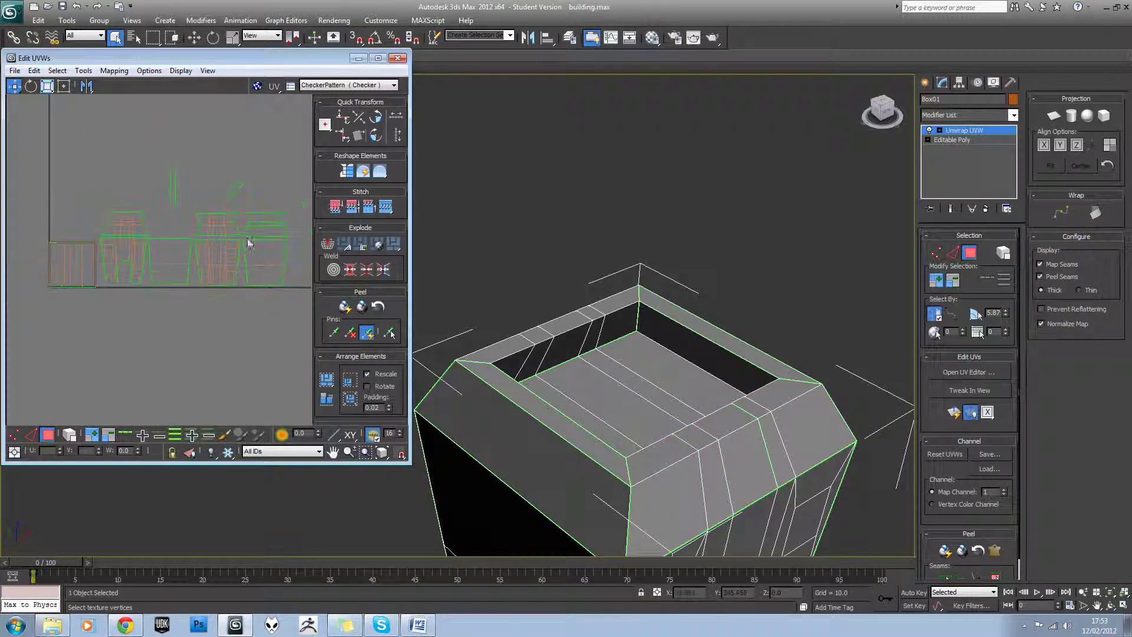
Step: Copy the finished plain roof shell and paste its UVs onto the remaining plain side's slope and rim faces
{"action": "left_click_drag", "start_coordinate": [252, 151], "coordinate": [163, 196]}
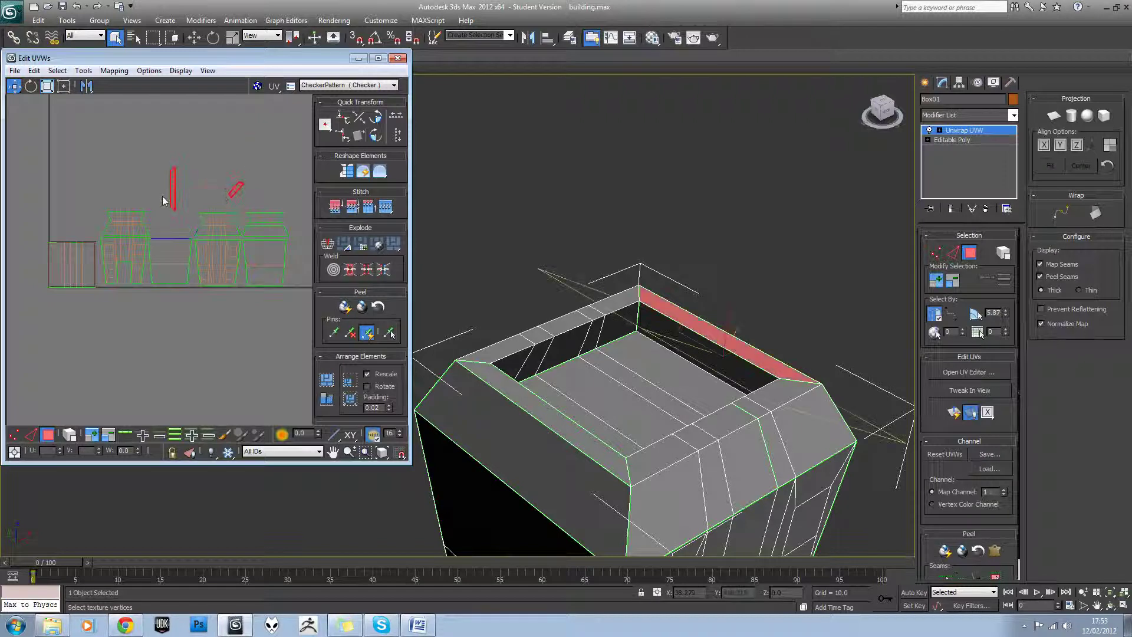
{"action": "middle_click_drag", "start_coordinate": [311, 220], "coordinate": [287, 221]}
{"action": "left_click", "coordinate": [237, 227]}
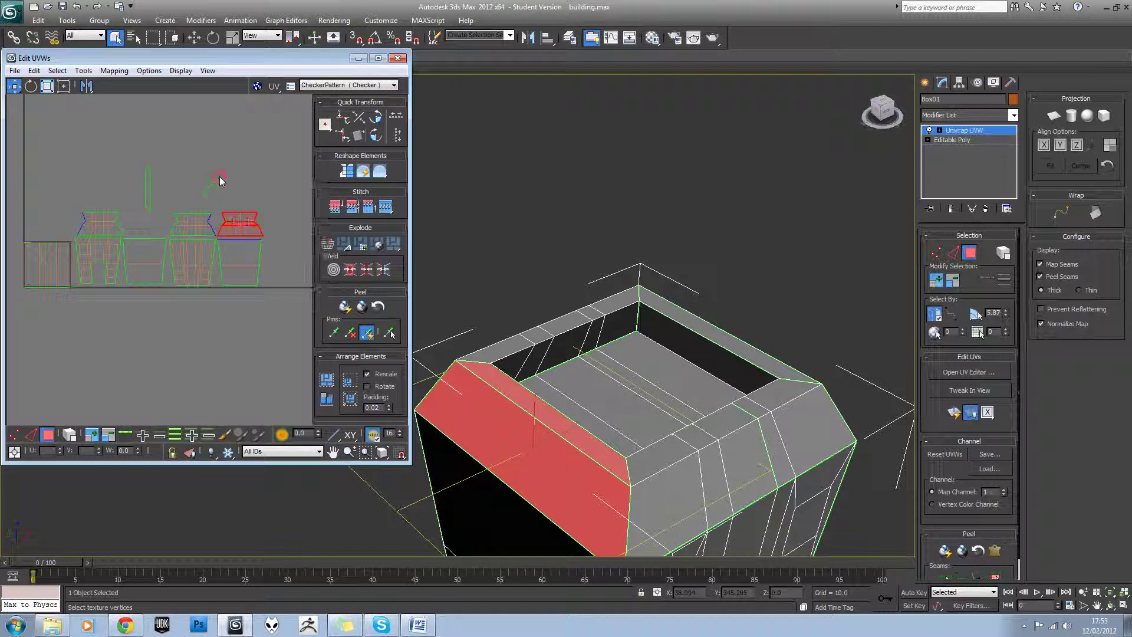
{"action": "left_click", "coordinate": [698, 356]}
{"action": "mouse_move", "coordinate": [733, 352]}
{"action": "middle_mouse_down", "text": "alt"}
{"action": "mouse_move", "coordinate": [768, 367]}
{"action": "mouse_move", "coordinate": [715, 355]}
{"action": "middle_mouse_up", "text": "alt"}
{"action": "left_click", "coordinate": [724, 361], "text": "ctrl"}
{"action": "middle_click_drag", "start_coordinate": [265, 193], "coordinate": [264, 193]}
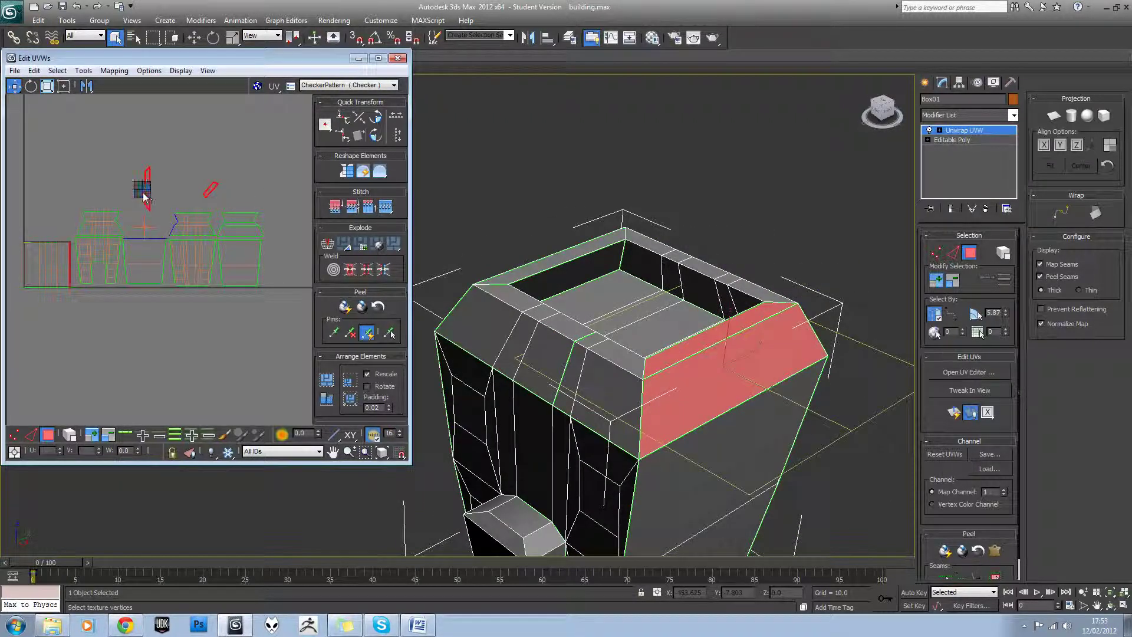
{"action": "key", "text": "ctrl+v"}
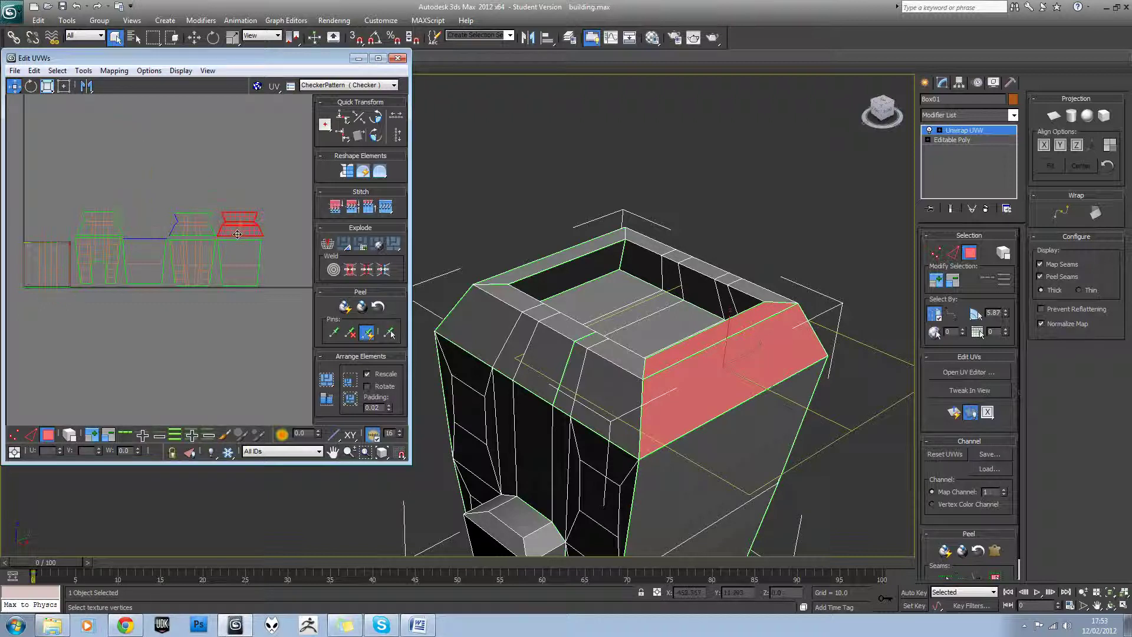
Step: Move the pasted plain roof shell above the plain wall's shell beside the doorway wall
{"action": "left_click_drag", "start_coordinate": [239, 232], "coordinate": [146, 227]}
{"action": "scroll", "coordinate": [135, 224], "scroll_direction": "up", "scroll_amount": 5}
{"action": "middle_click_drag", "start_coordinate": [152, 209], "coordinate": [203, 212]}
{"action": "scroll", "coordinate": [205, 212], "scroll_direction": "down", "scroll_amount": 2}
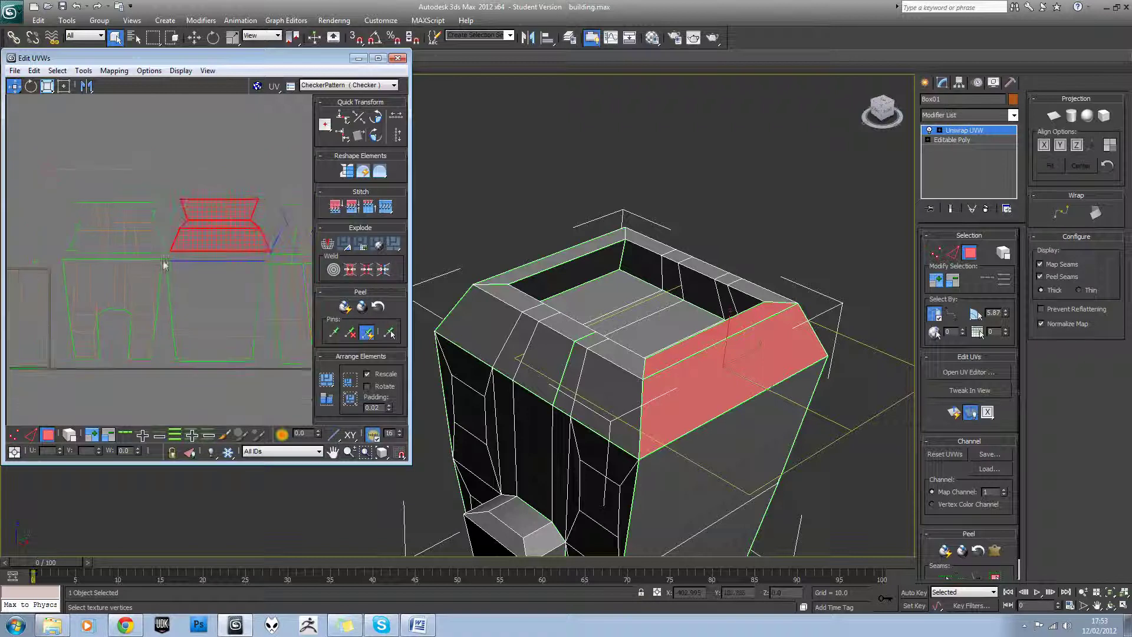
Step: Nudge the doorway side's and the neighbouring plain side's roof shells into line above their wall shells
{"action": "left_click_drag", "start_coordinate": [49, 170], "coordinate": [164, 260]}
{"action": "left_click", "coordinate": [123, 237]}
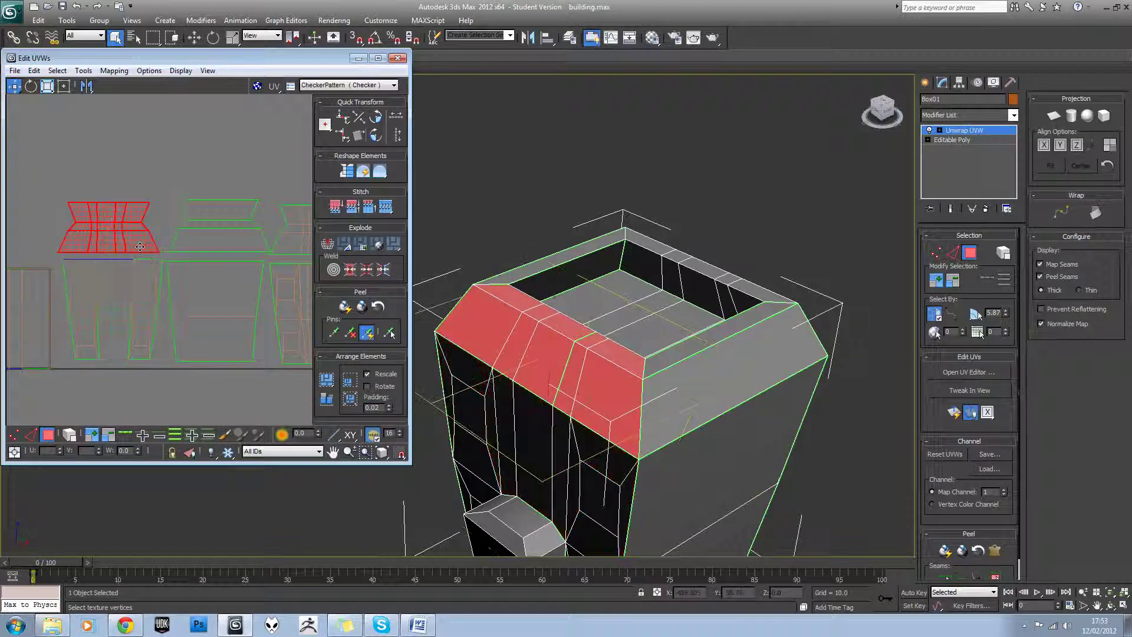
{"action": "left_click", "coordinate": [221, 243]}
{"action": "left_click_drag", "start_coordinate": [221, 243], "coordinate": [219, 239]}
{"action": "left_click", "coordinate": [235, 189]}
Step: Select the whole segmented floor of the recessed roof by planar angle
{"action": "middle_click_drag", "start_coordinate": [689, 401], "coordinate": [680, 347], "text": "alt"}
{"action": "scroll", "coordinate": [268, 216], "scroll_direction": "down", "scroll_amount": 2}
{"action": "middle_click_drag", "start_coordinate": [269, 216], "coordinate": [228, 223]}
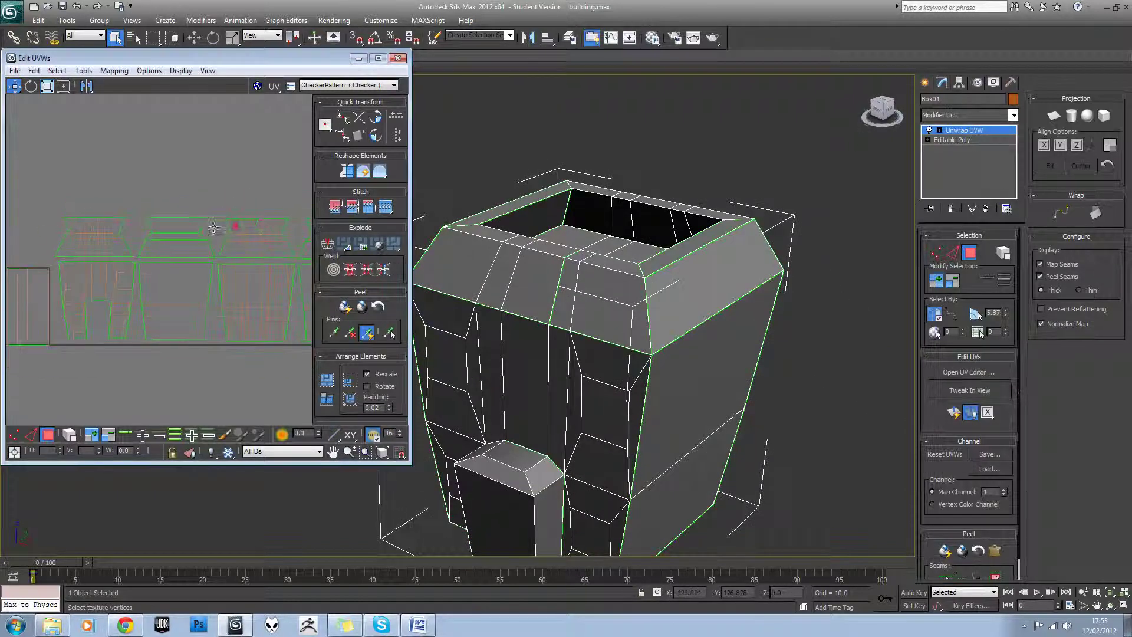
{"action": "middle_click_drag", "start_coordinate": [524, 378], "coordinate": [616, 349]}
{"action": "scroll", "coordinate": [224, 221], "scroll_direction": "down", "scroll_amount": 2}
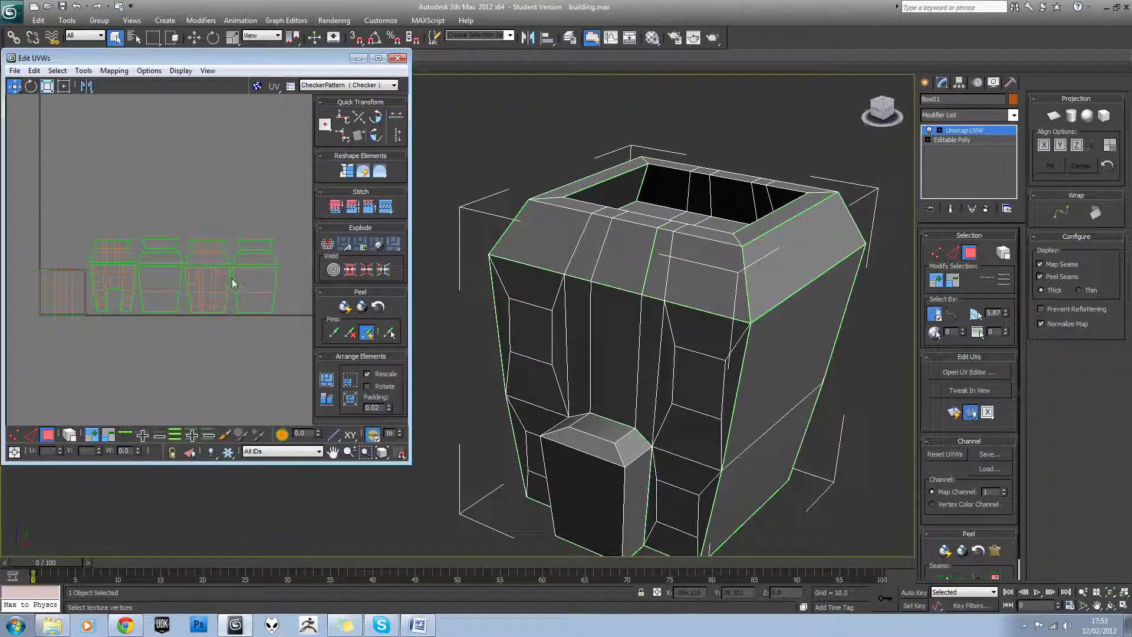
{"action": "middle_click_drag", "start_coordinate": [725, 357], "coordinate": [689, 337], "text": "alt"}
{"action": "middle_click_drag", "start_coordinate": [606, 349], "coordinate": [655, 321], "text": "alt"}
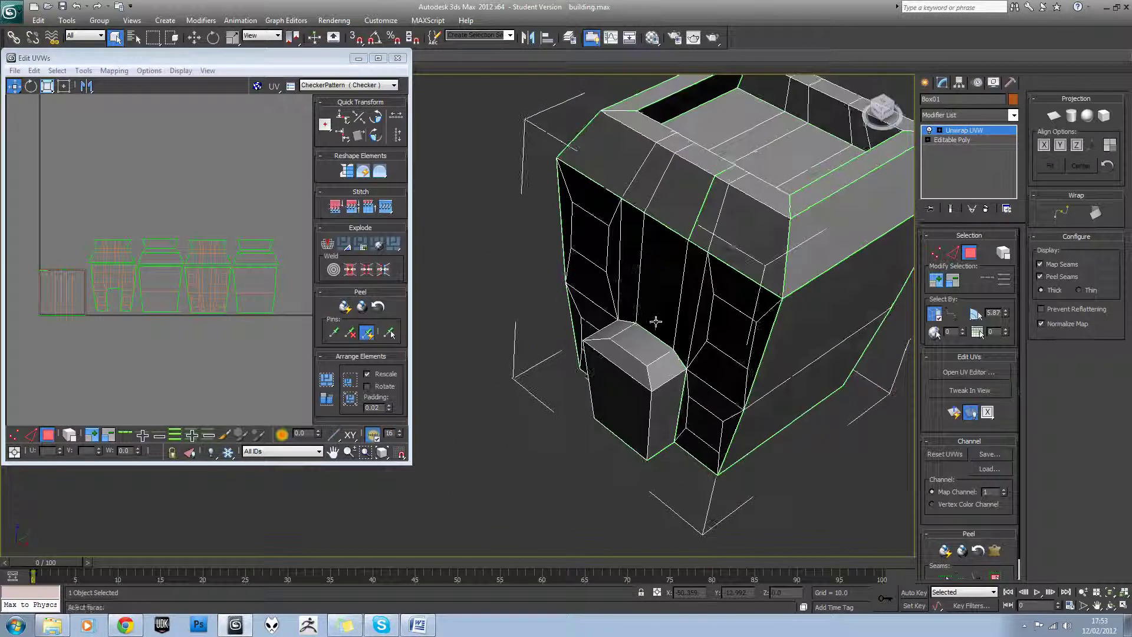
{"action": "left_click", "coordinate": [750, 150]}
{"action": "middle_click_drag", "start_coordinate": [751, 150], "coordinate": [693, 278], "text": "alt"}
{"action": "left_click", "coordinate": [976, 314]}
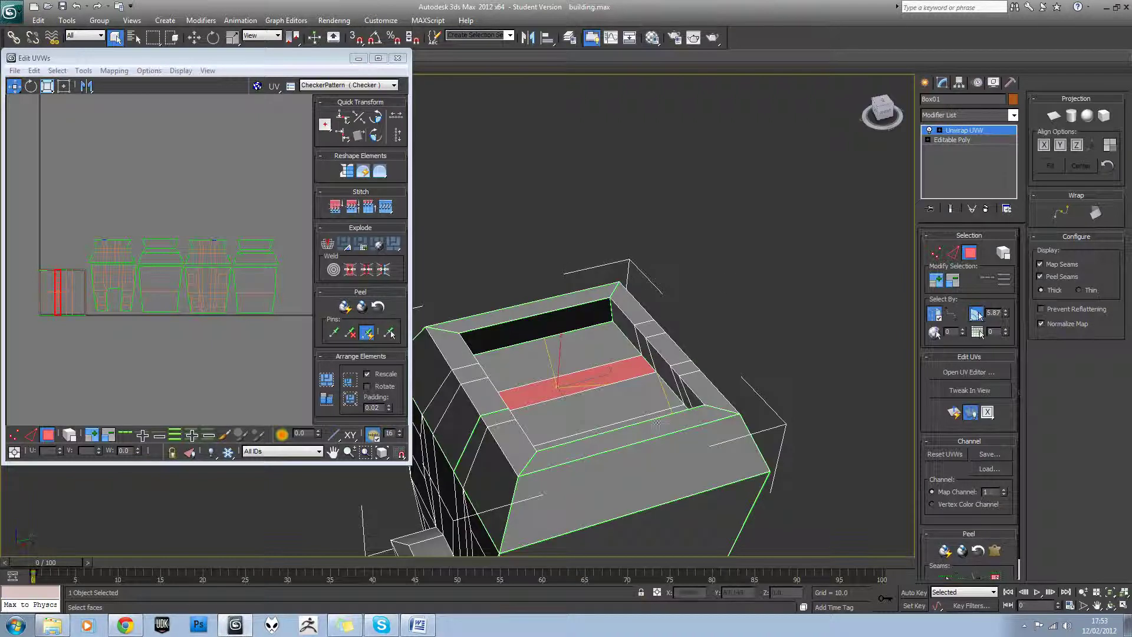
{"action": "left_click", "coordinate": [640, 408]}
{"action": "middle_click_drag", "start_coordinate": [688, 397], "coordinate": [614, 386], "text": "alt"}
{"action": "middle_click_drag", "start_coordinate": [176, 217], "coordinate": [204, 205]}
Step: Remap the recessed roof floor as its own shell and place it above the row of wall and roof shells
{"action": "left_click", "coordinate": [114, 71]}
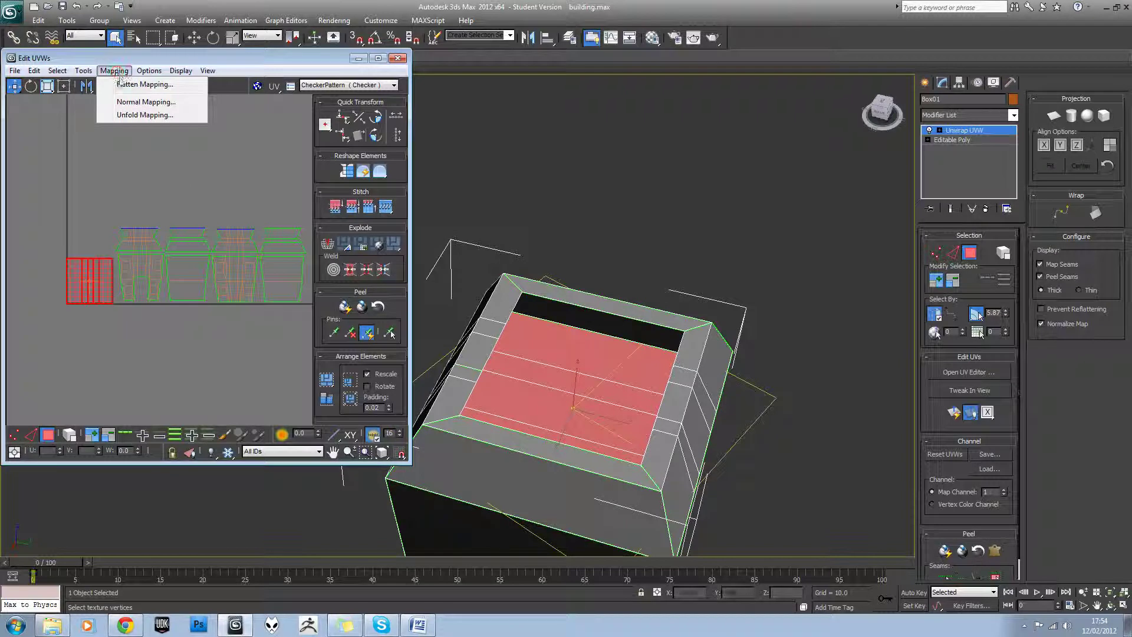
{"action": "left_click", "coordinate": [123, 85]}
{"action": "left_click", "coordinate": [142, 80]}
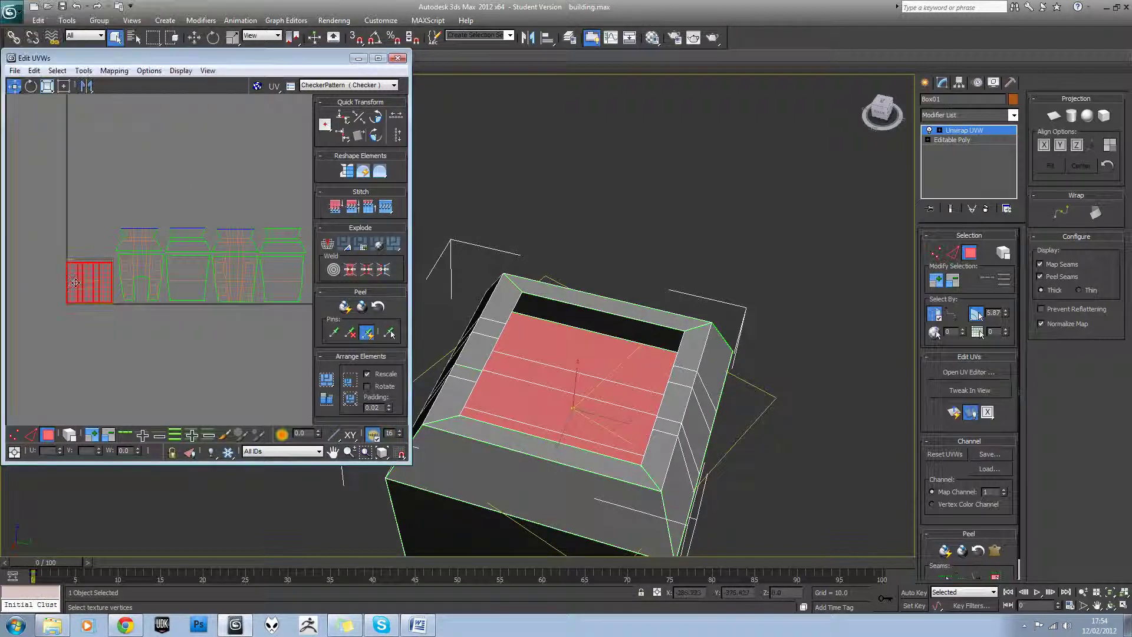
{"action": "left_click_drag", "start_coordinate": [75, 283], "coordinate": [168, 204]}
{"action": "left_click", "coordinate": [217, 191]}
{"action": "middle_click_drag", "start_coordinate": [597, 422], "coordinate": [603, 345]}
{"action": "left_click", "coordinate": [604, 345]}
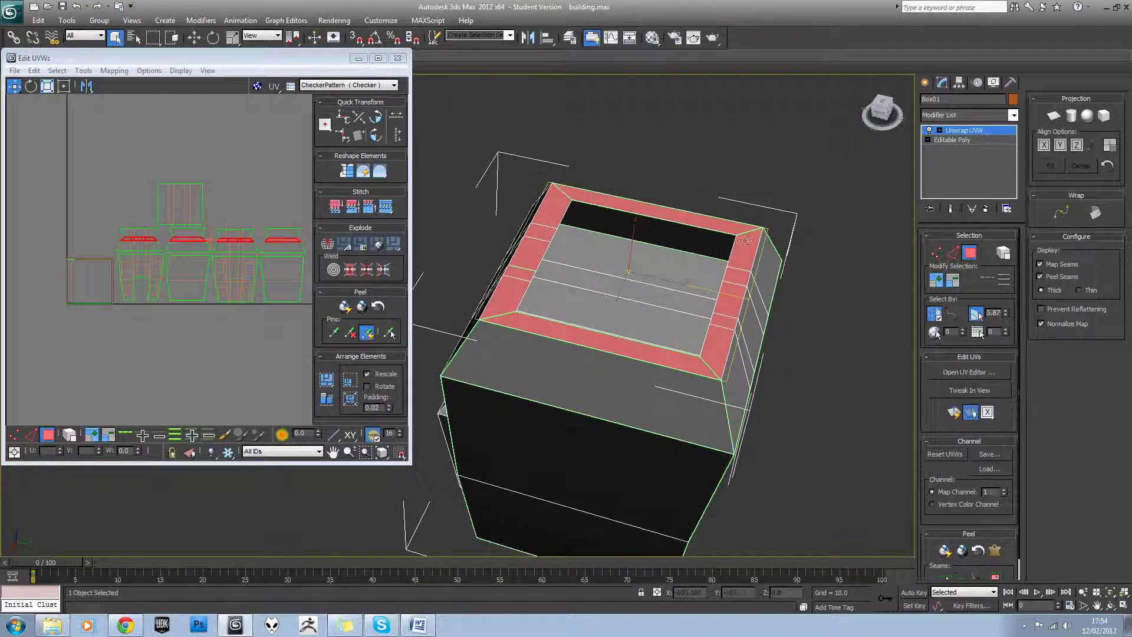
{"action": "left_click", "coordinate": [683, 176]}
Step: Select the front, side and bevelled top faces of the protruding doorway block
{"action": "middle_click_drag", "start_coordinate": [683, 177], "coordinate": [555, 419], "text": "alt"}
{"action": "left_click", "coordinate": [575, 402]}
{"action": "left_click", "coordinate": [534, 418], "text": "ctrl"}
{"action": "left_click", "coordinate": [499, 419], "text": "ctrl"}
{"action": "left_click", "coordinate": [533, 382], "text": "ctrl"}
{"action": "left_click", "coordinate": [497, 368], "text": "ctrl"}
{"action": "left_click", "coordinate": [547, 366], "text": "ctrl"}
{"action": "middle_click_drag", "start_coordinate": [581, 373], "coordinate": [649, 374], "text": "alt"}
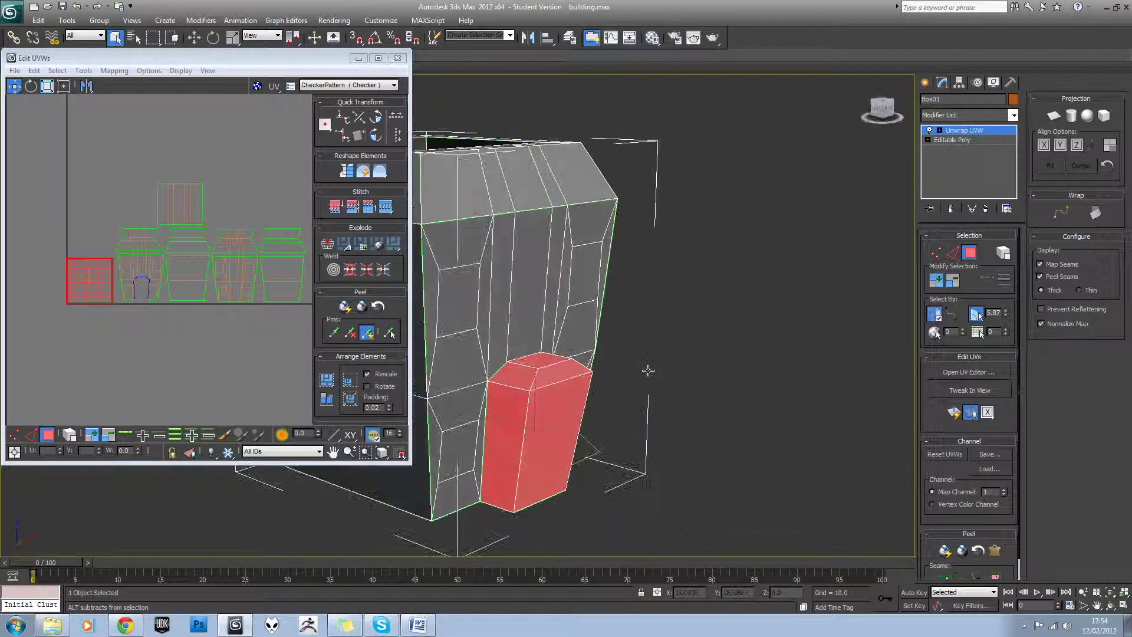
Step: Unfold the selected doorway block faces into one connected UV layout and clear the selection
{"action": "left_click", "coordinate": [113, 70]}
{"action": "left_click", "coordinate": [137, 115]}
{"action": "left_click", "coordinate": [178, 35]}
{"action": "scroll", "coordinate": [196, 253], "scroll_direction": "up", "scroll_amount": 3}
{"action": "left_click", "coordinate": [162, 245]}
{"action": "scroll", "coordinate": [213, 265], "scroll_direction": "down", "scroll_amount": 2}
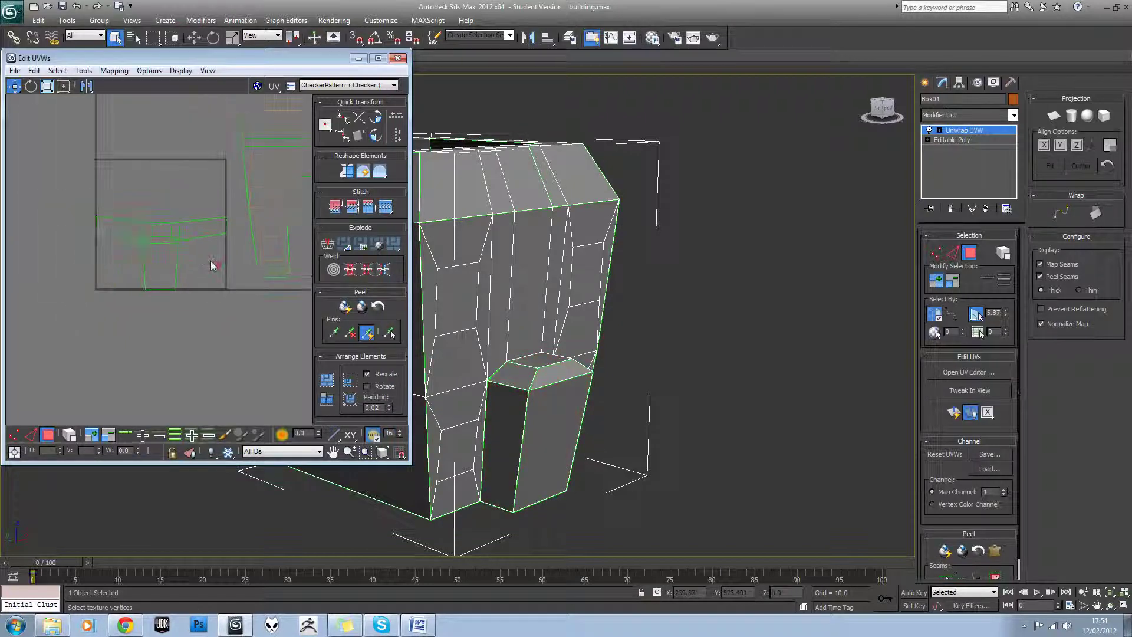
Step: Select the front face and both side faces of the protruding doorway block, leaving its bevelled top unselected
{"action": "scroll", "coordinate": [191, 252], "scroll_direction": "up", "scroll_amount": 2}
{"action": "left_click", "coordinate": [162, 248]}
{"action": "scroll", "coordinate": [192, 255], "scroll_direction": "up", "scroll_amount": 1}
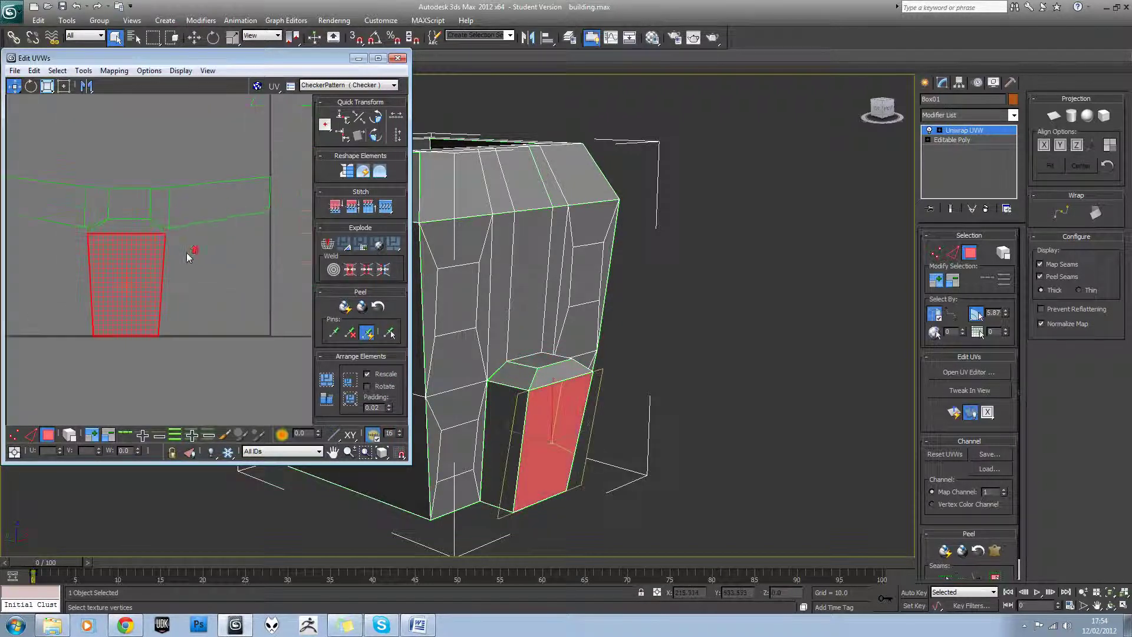
{"action": "middle_click_drag", "start_coordinate": [568, 424], "coordinate": [453, 411], "text": "alt"}
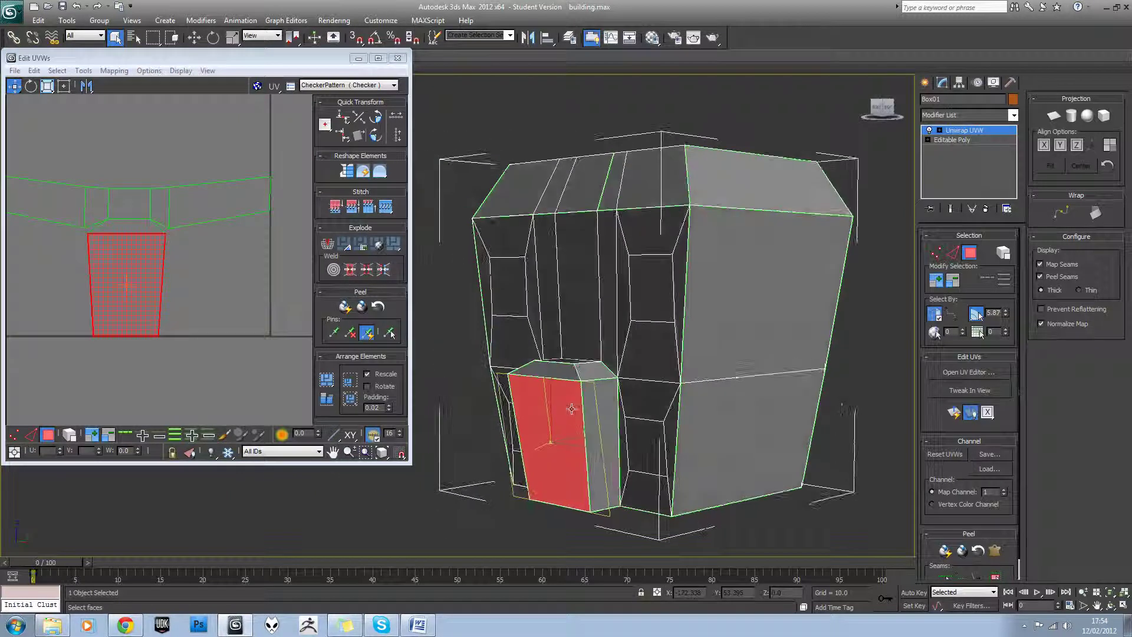
{"action": "left_click", "coordinate": [600, 402]}
{"action": "mouse_move", "coordinate": [559, 405]}
{"action": "middle_mouse_down", "text": "alt"}
{"action": "mouse_move", "coordinate": [581, 405]}
{"action": "mouse_move", "coordinate": [553, 417]}
{"action": "middle_mouse_up", "text": "alt"}
{"action": "left_click", "coordinate": [581, 405], "text": "ctrl"}
{"action": "left_click", "coordinate": [553, 417], "text": "ctrl"}
{"action": "scroll", "coordinate": [260, 270], "scroll_direction": "down", "scroll_amount": 1}
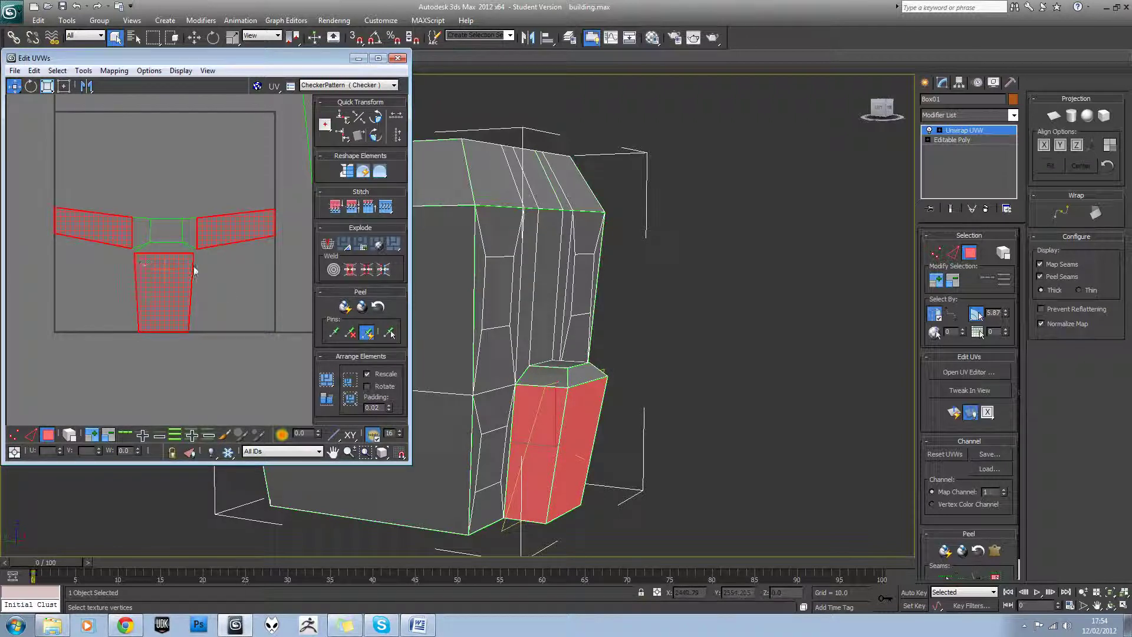
{"action": "mouse_move", "coordinate": [620, 417]}
{"action": "middle_mouse_down", "text": "alt"}
{"action": "mouse_move", "coordinate": [521, 394]}
{"action": "mouse_move", "coordinate": [571, 416]}
{"action": "mouse_move", "coordinate": [572, 430]}
{"action": "mouse_move", "coordinate": [618, 433]}
{"action": "middle_mouse_up", "text": "alt"}
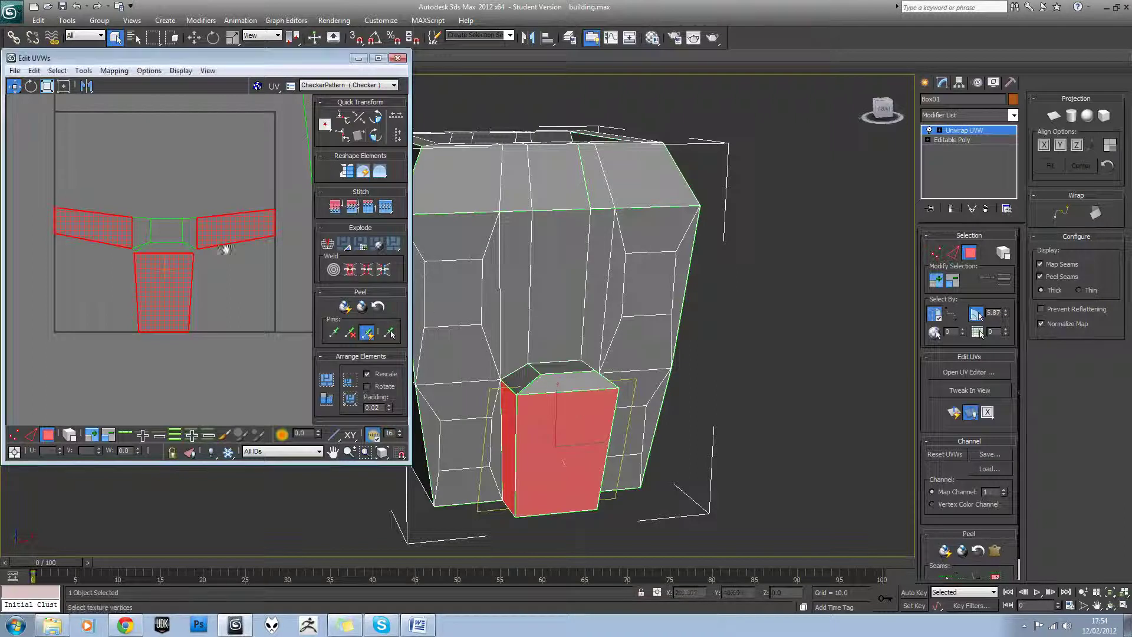
Step: Unfold the doorway block's front and side faces into one connected strip and place it below the bevelled top shell
{"action": "left_click", "coordinate": [114, 70]}
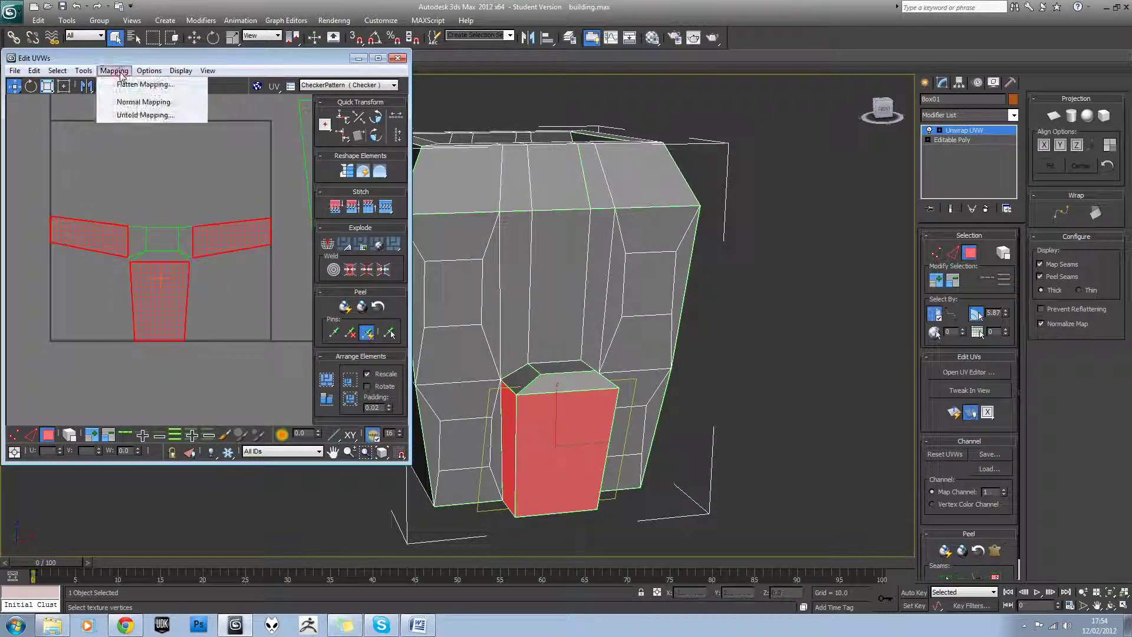
{"action": "left_click", "coordinate": [127, 118]}
{"action": "left_click", "coordinate": [164, 31]}
{"action": "scroll", "coordinate": [195, 202], "scroll_direction": "down", "scroll_amount": 2}
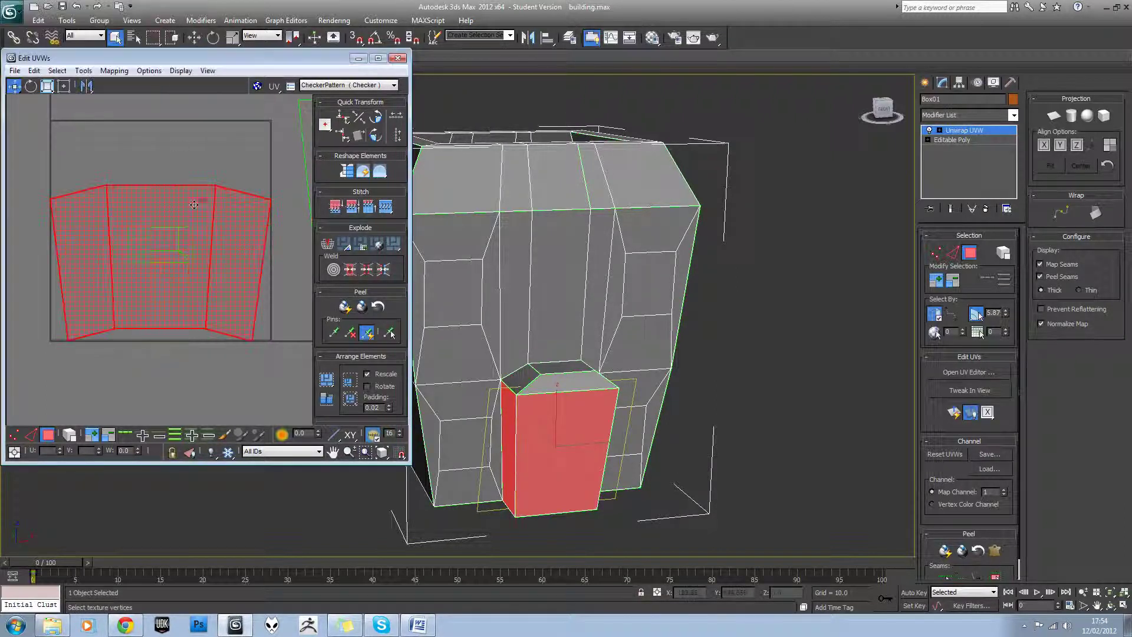
{"action": "left_click_drag", "start_coordinate": [191, 243], "coordinate": [193, 339]}
{"action": "left_click", "coordinate": [201, 258]}
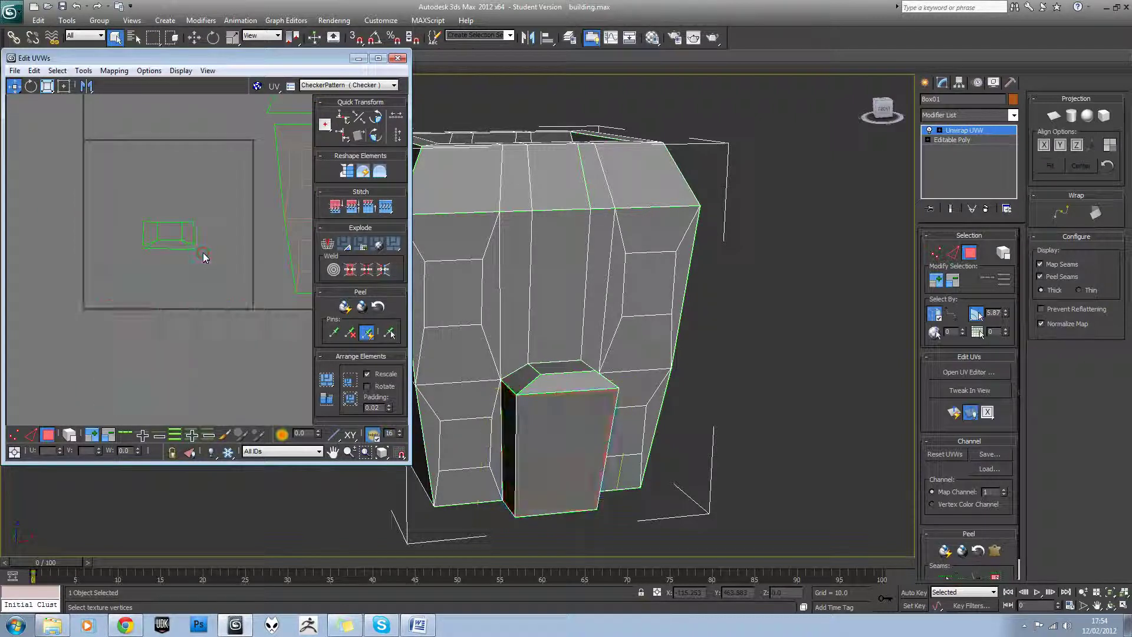
Step: Examine how the doorway block's side face on the model corresponds to the unfolded strip in the UV layout
{"action": "middle_click_drag", "start_coordinate": [211, 259], "coordinate": [207, 219]}
{"action": "left_click", "coordinate": [106, 293]}
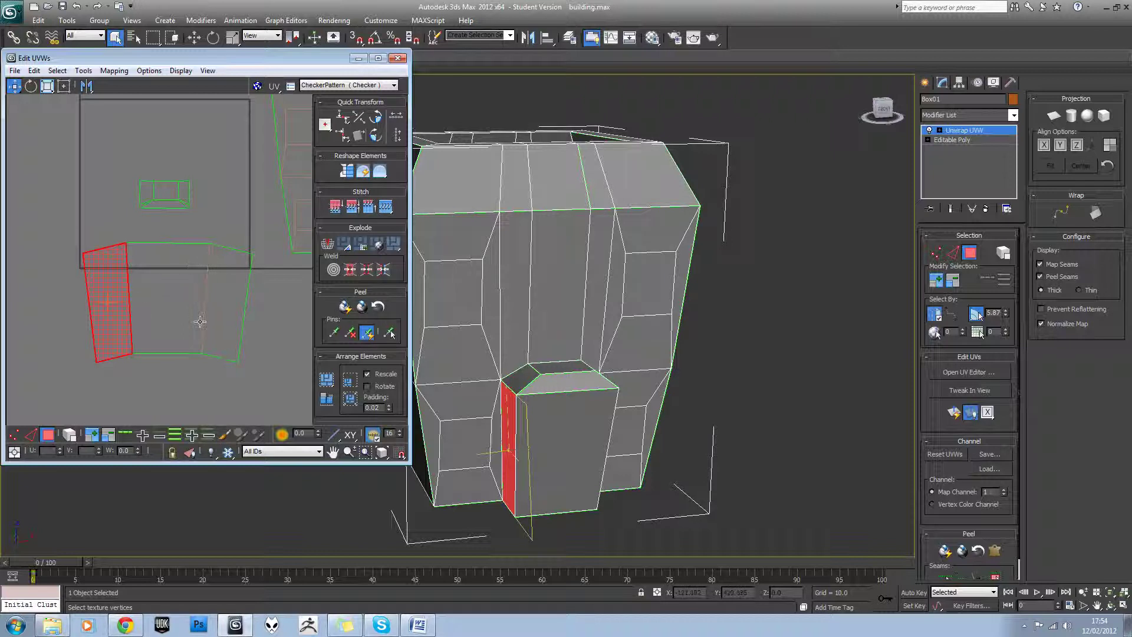
{"action": "left_click", "coordinate": [223, 224]}
{"action": "middle_click_drag", "start_coordinate": [214, 229], "coordinate": [214, 222]}
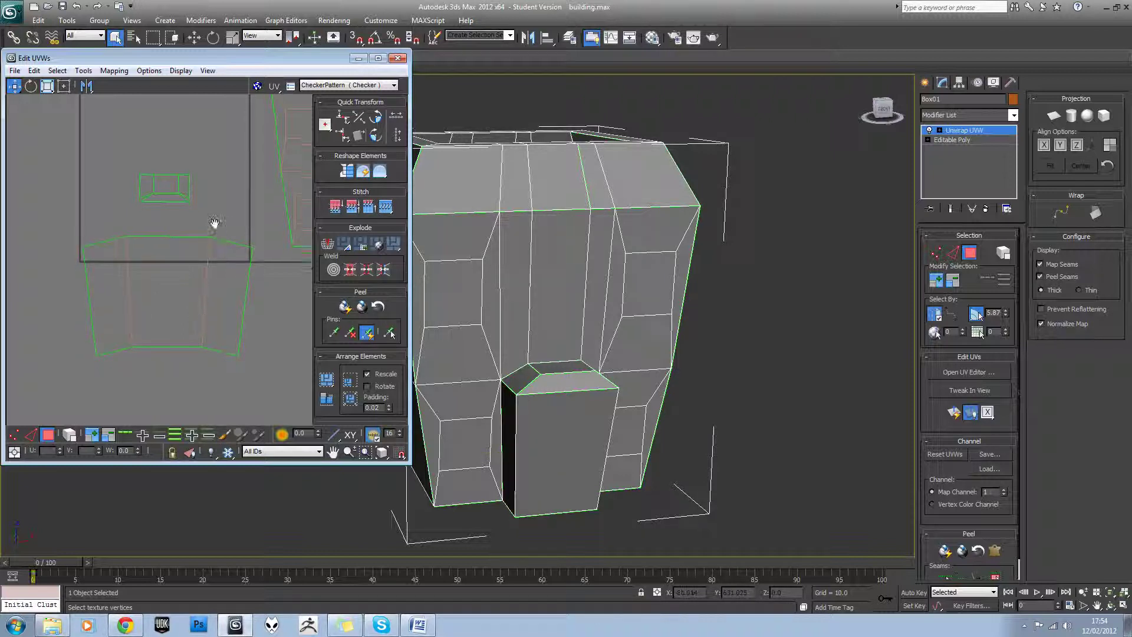
{"action": "middle_click_drag", "start_coordinate": [526, 376], "coordinate": [598, 360], "text": "alt"}
{"action": "left_click", "coordinate": [578, 383]}
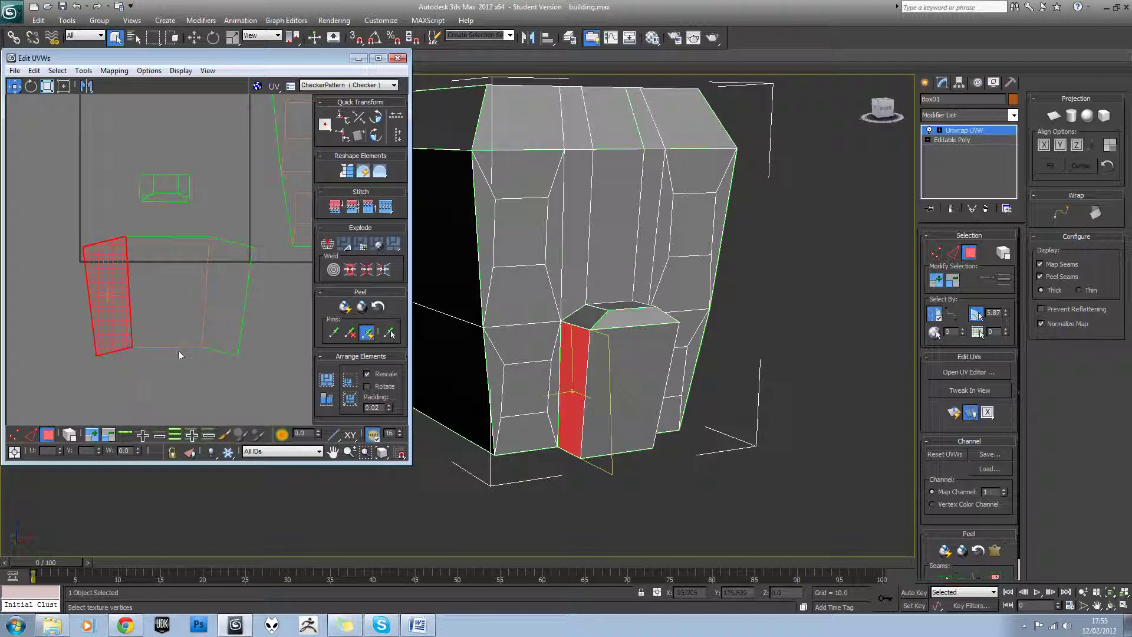
{"action": "middle_click_drag", "start_coordinate": [432, 389], "coordinate": [577, 380], "text": "alt"}
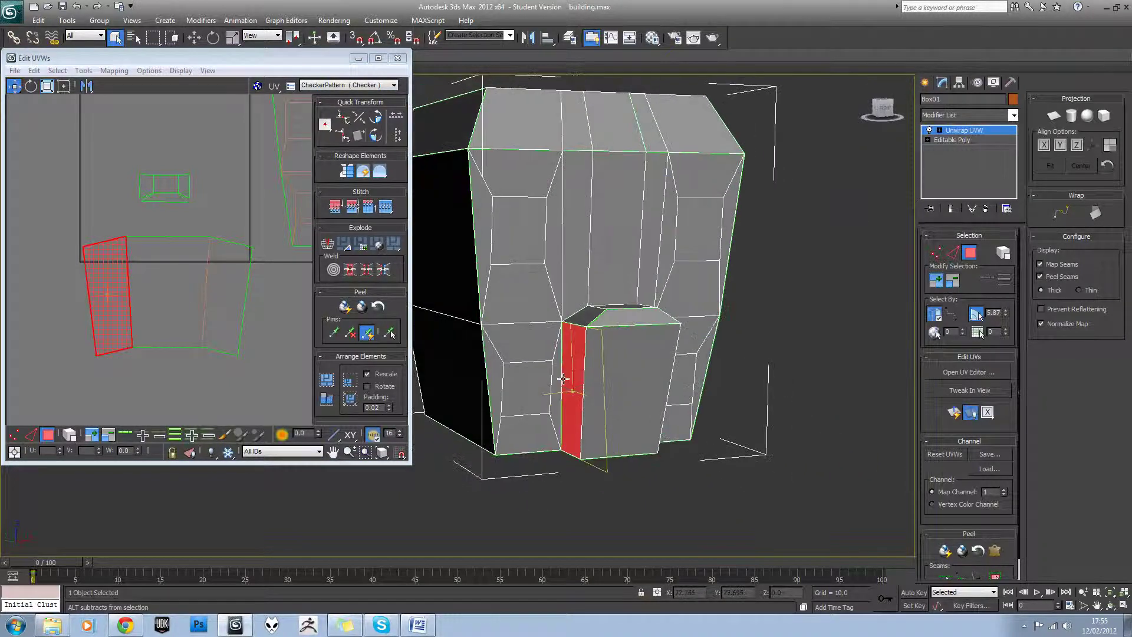
{"action": "scroll", "coordinate": [153, 331], "scroll_direction": "up", "scroll_amount": 2}
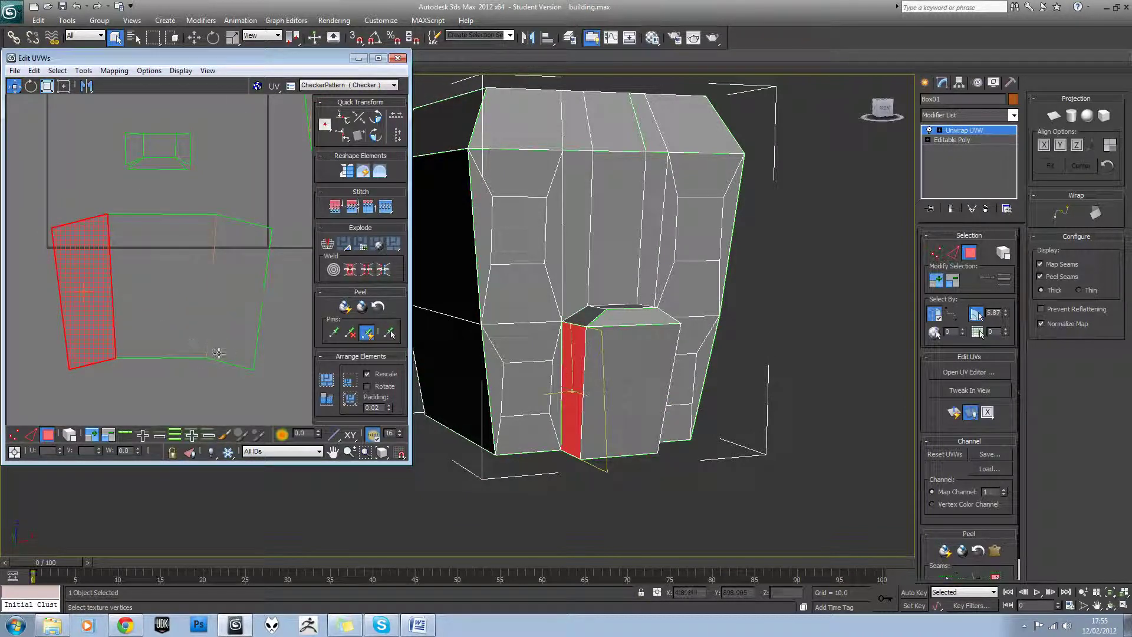
Step: Straighten the doorway strip by levelling its four outer corner vertices with the corners of the front face
{"action": "left_click", "coordinate": [14, 435]}
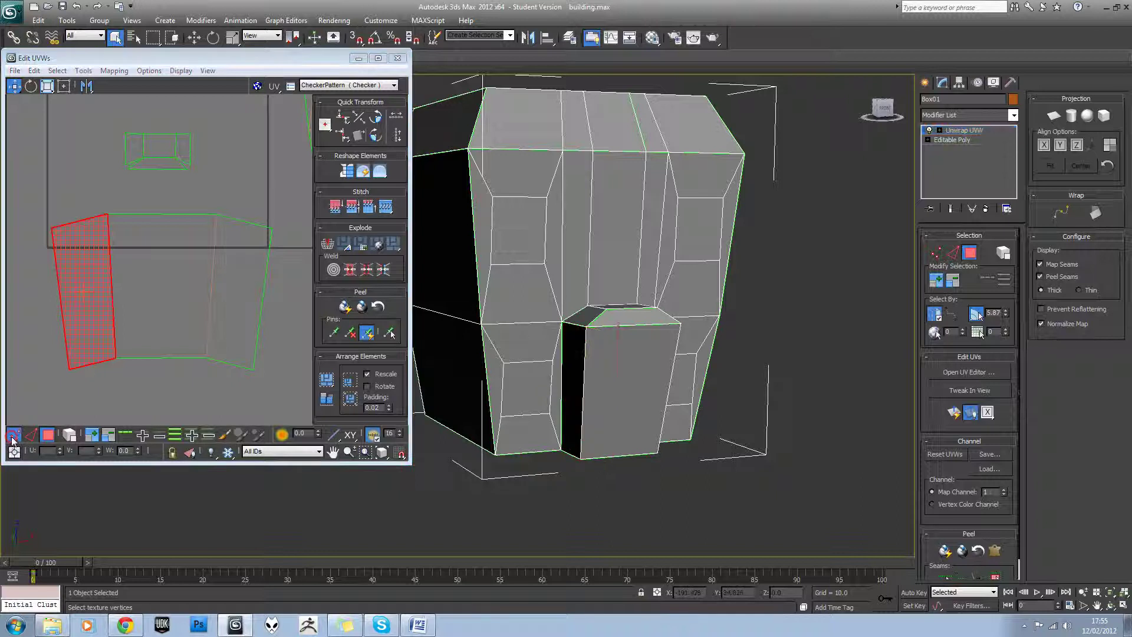
{"action": "left_click", "coordinate": [53, 227]}
{"action": "left_click_drag", "start_coordinate": [52, 390], "coordinate": [52, 392], "text": "ctrl"}
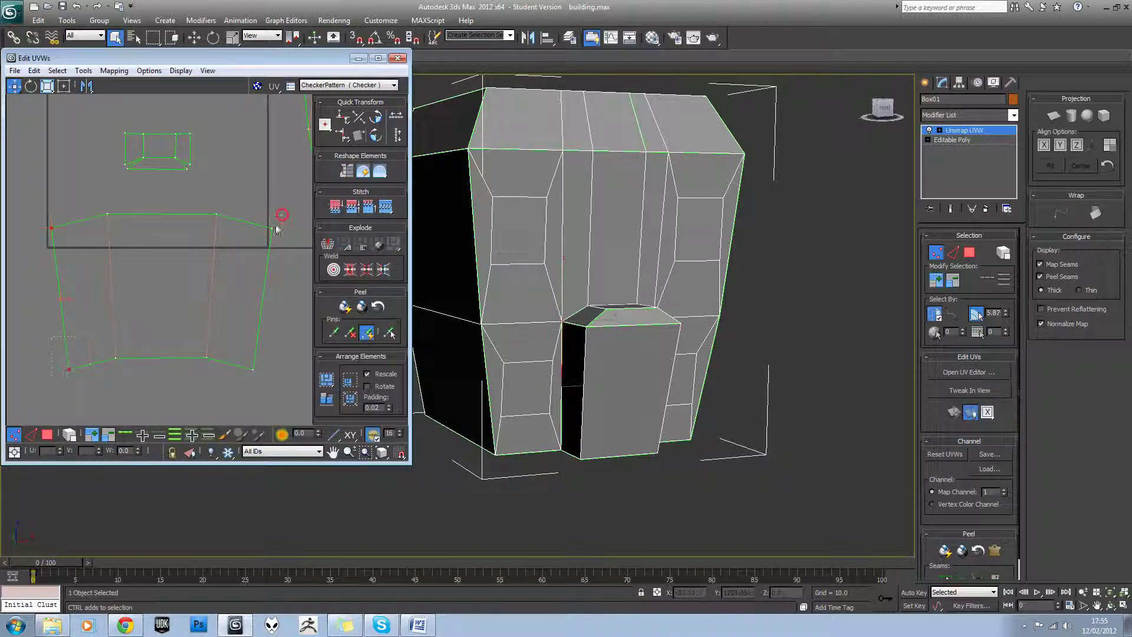
{"action": "left_click_drag", "start_coordinate": [260, 243], "coordinate": [259, 257], "text": "ctrl"}
{"action": "left_click_drag", "start_coordinate": [275, 346], "coordinate": [274, 352], "text": "ctrl"}
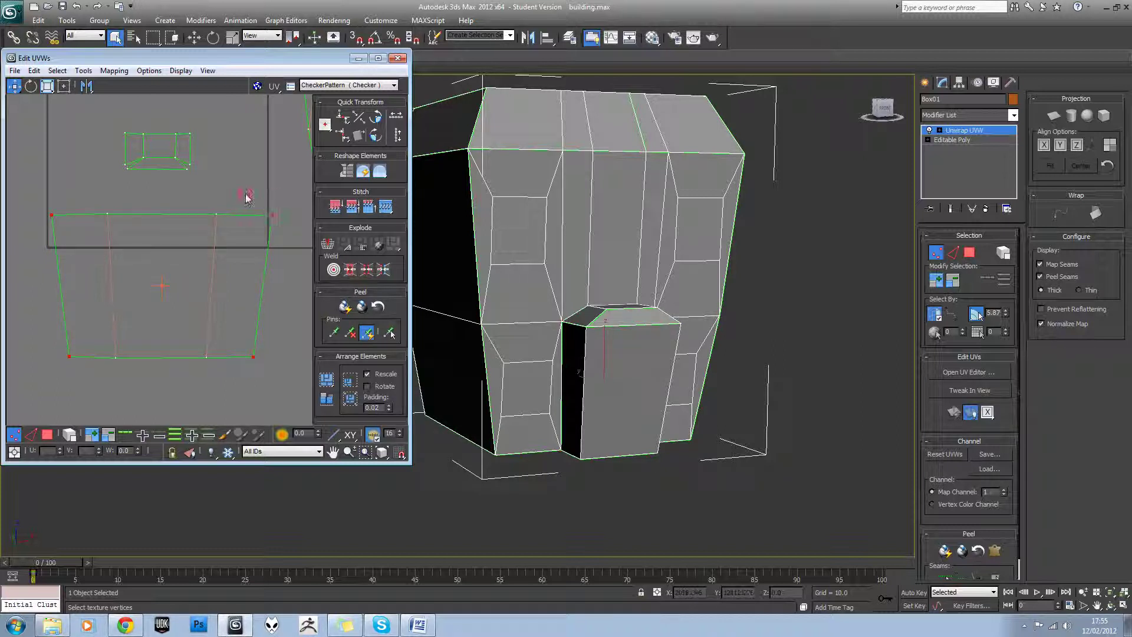
{"action": "scroll", "coordinate": [248, 324], "scroll_direction": "down", "scroll_amount": 4}
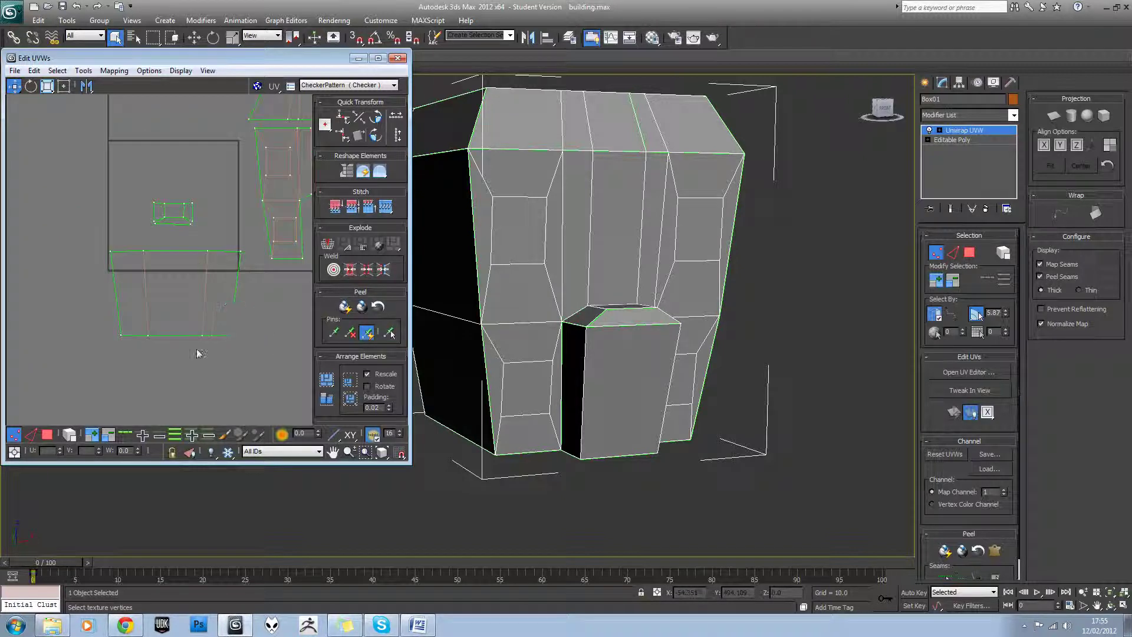
Step: Examine the doorway block's side face and bevelled top shell in the UV layout
{"action": "left_click", "coordinate": [47, 435]}
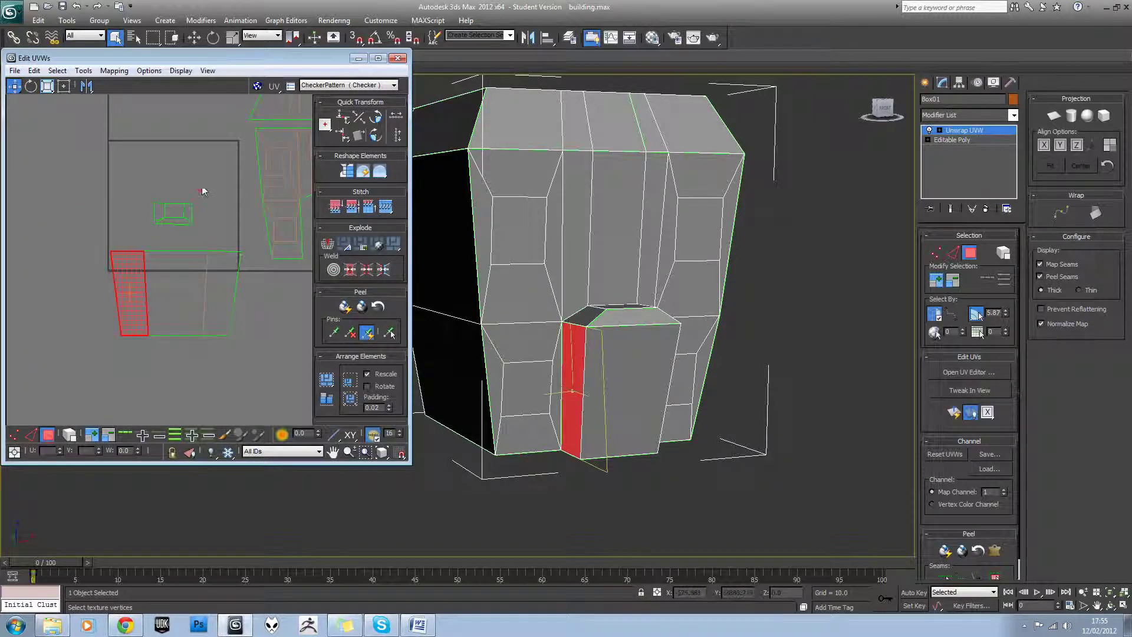
{"action": "left_click_drag", "start_coordinate": [202, 186], "coordinate": [146, 229]}
{"action": "scroll", "coordinate": [183, 222], "scroll_direction": "up", "scroll_amount": 6}
{"action": "left_click", "coordinate": [197, 252]}
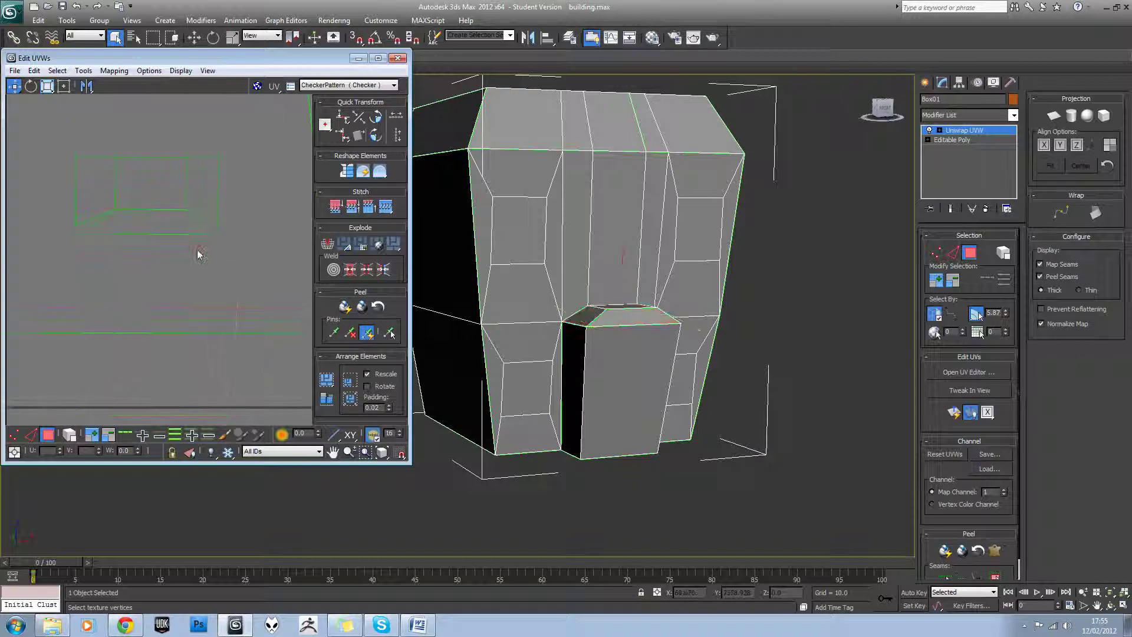
{"action": "scroll", "coordinate": [198, 253], "scroll_direction": "down", "scroll_amount": 4}
{"action": "left_click", "coordinate": [172, 234]}
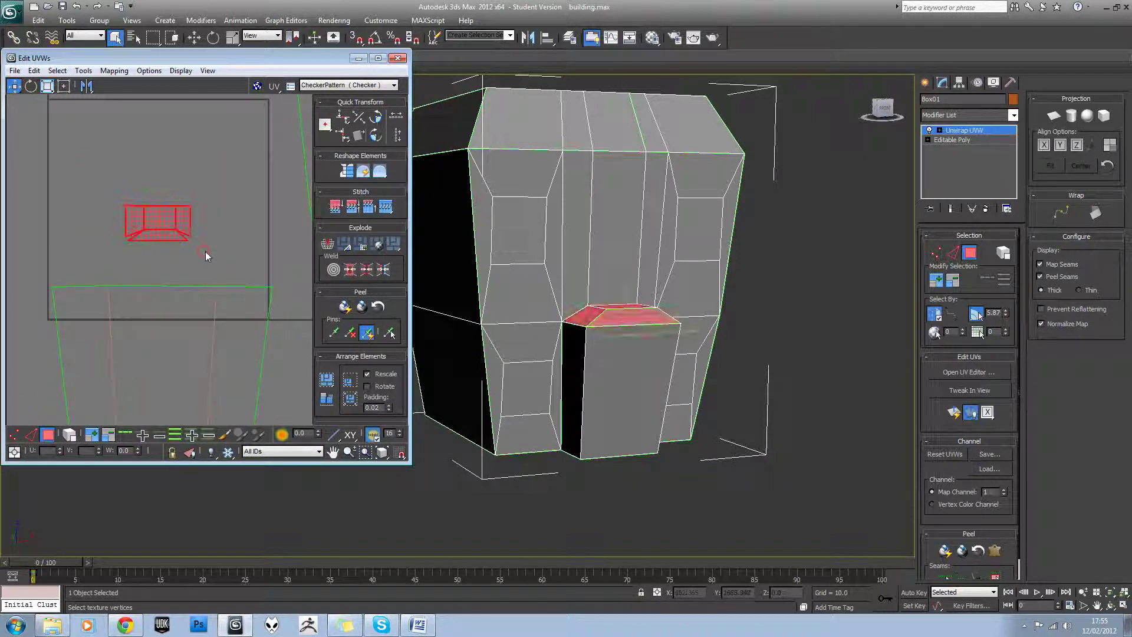
{"action": "scroll", "coordinate": [183, 239], "scroll_direction": "up", "scroll_amount": 5}
{"action": "left_click", "coordinate": [206, 252]}
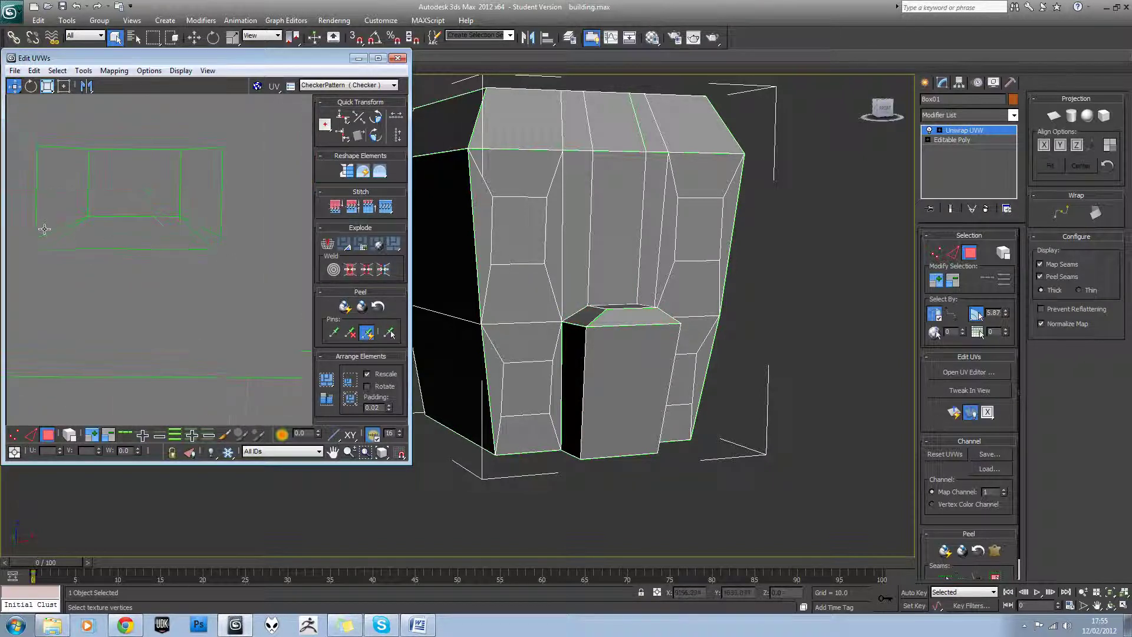
Step: Move the front bevel's two lower corner vertices onto the outer side corners of the doorway's top shell, with snapping enabled
{"action": "left_click", "coordinate": [13, 435]}
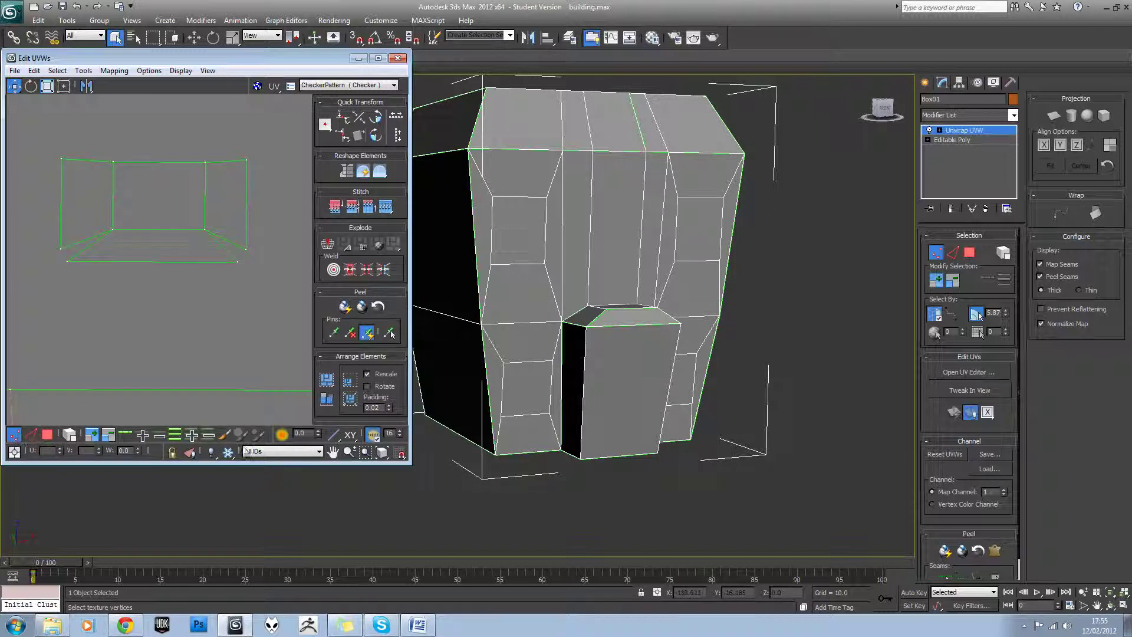
{"action": "left_click", "coordinate": [399, 454]}
{"action": "left_click_drag", "start_coordinate": [236, 262], "coordinate": [246, 250]}
{"action": "left_click_drag", "start_coordinate": [68, 261], "coordinate": [69, 260]}
{"action": "scroll", "coordinate": [131, 270], "scroll_direction": "down", "scroll_amount": 2}
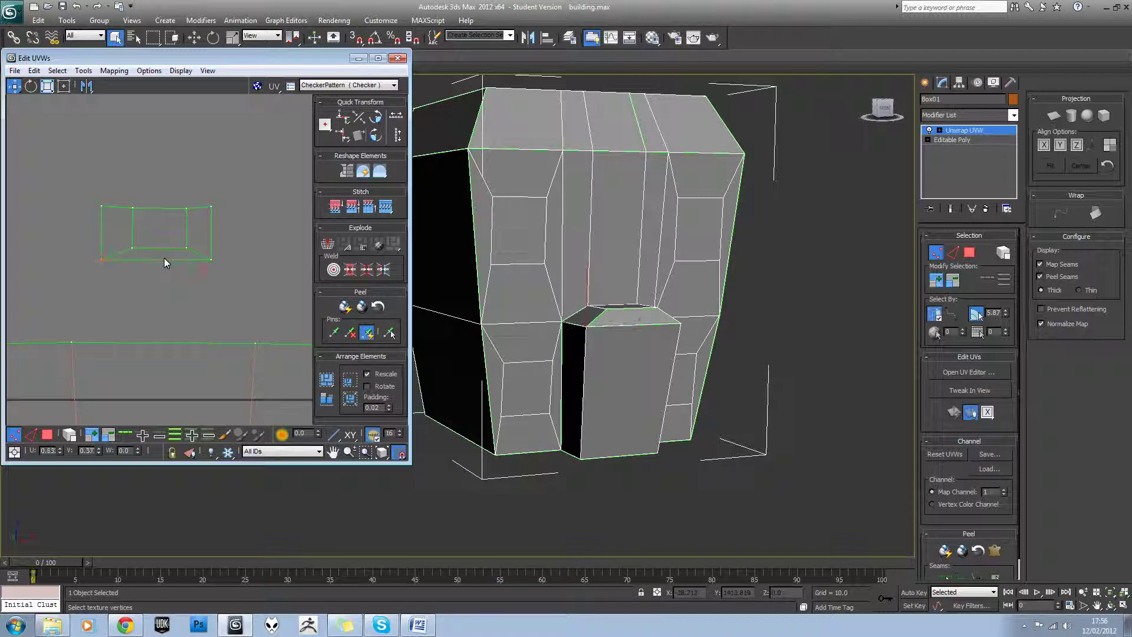
Step: Adjust the two bottom corner vertices of the doorway's top shell so its lower edge sits slightly lower and level
{"action": "left_click_drag", "start_coordinate": [101, 260], "coordinate": [105, 267]}
{"action": "left_click_drag", "start_coordinate": [211, 260], "coordinate": [208, 260]}
{"action": "left_click_drag", "start_coordinate": [105, 267], "coordinate": [124, 273]}
{"action": "left_click", "coordinate": [153, 278]}
{"action": "left_click", "coordinate": [212, 259], "text": "ctrl"}
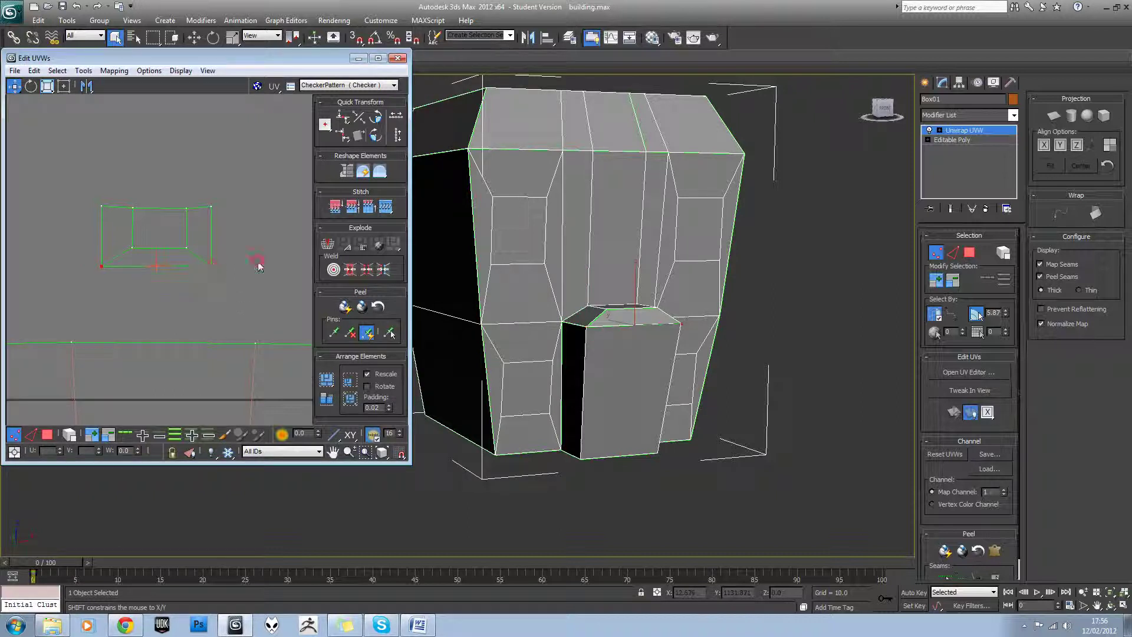
Step: Move the doorway strip and its top shell together above the row of wall and roof shells, beside the roof floor shell
{"action": "scroll", "coordinate": [257, 261], "scroll_direction": "down", "scroll_amount": 5}
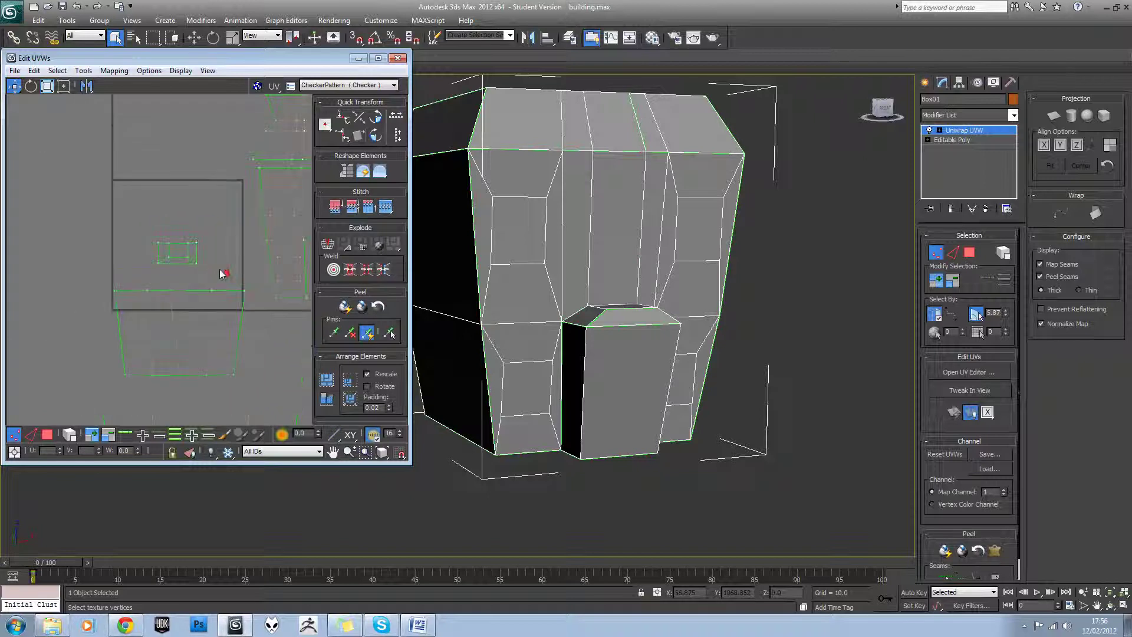
{"action": "scroll", "coordinate": [184, 248], "scroll_direction": "down", "scroll_amount": 5}
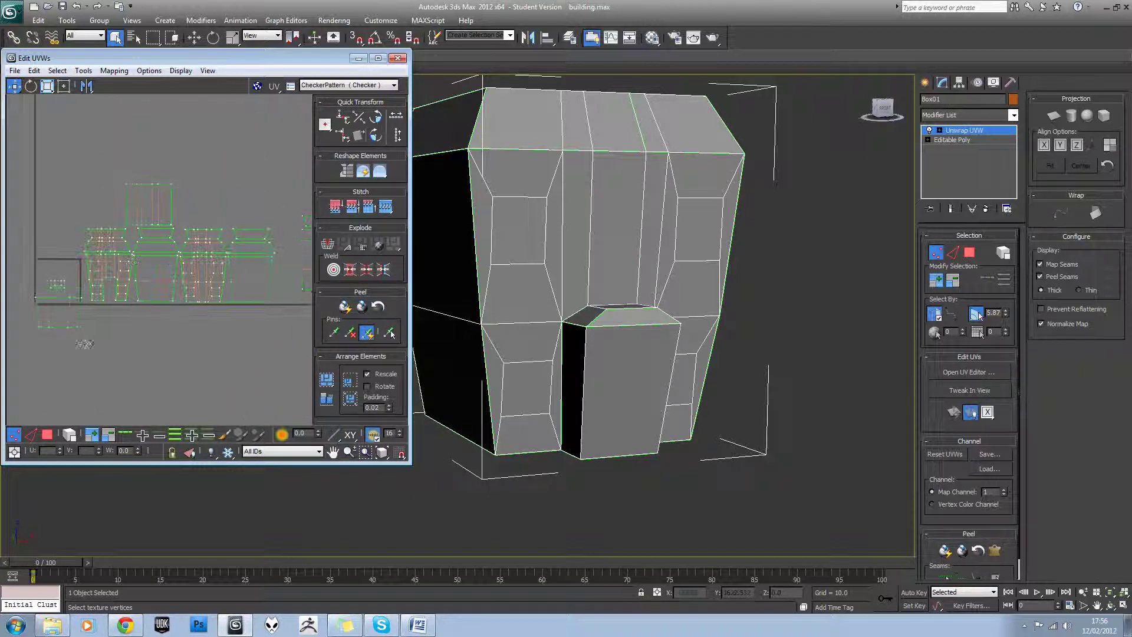
{"action": "key", "text": "3"}
{"action": "left_click_drag", "start_coordinate": [37, 267], "coordinate": [198, 216]}
{"action": "left_click", "coordinate": [142, 233]}
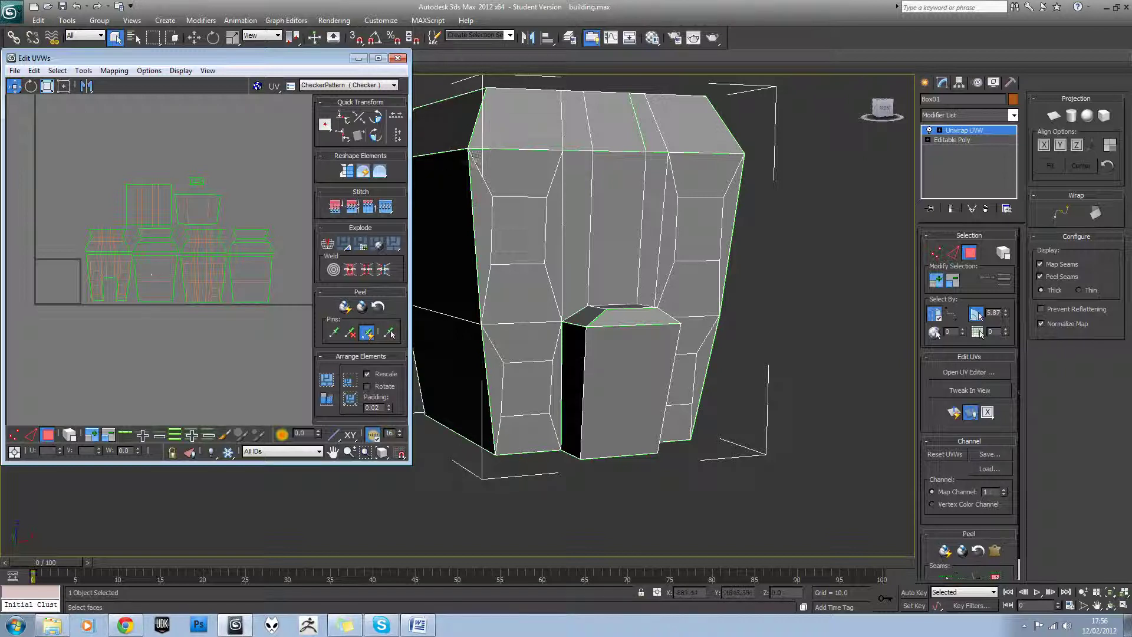
Step: Add a Checker map to the diffuse colour of the 07 - Default material
{"action": "left_click", "coordinate": [651, 41]}
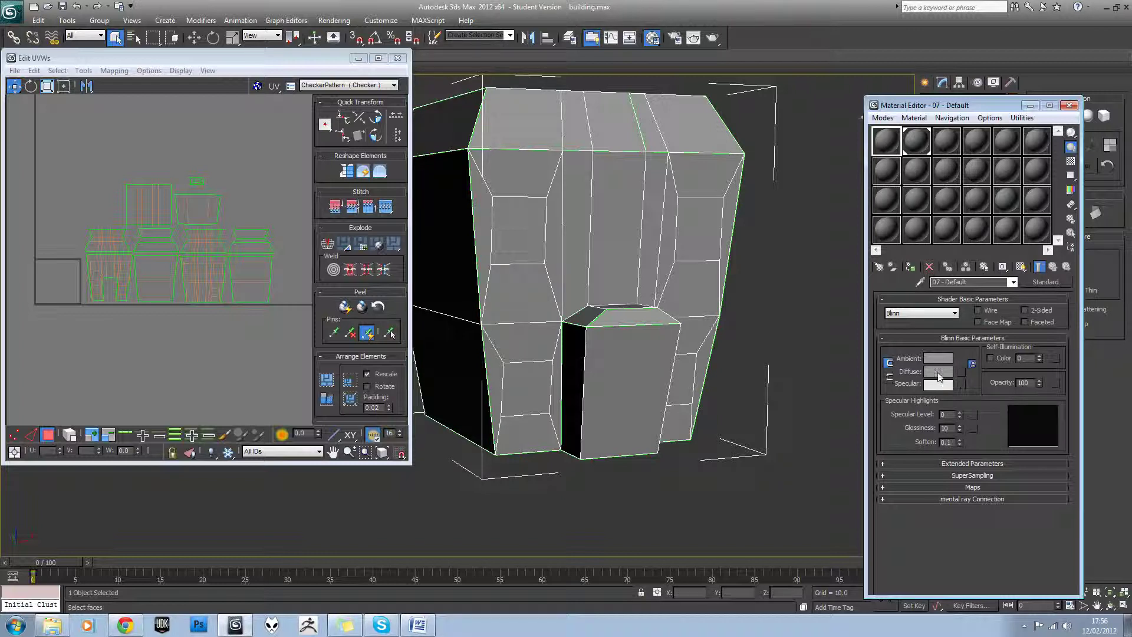
{"action": "left_click", "coordinate": [962, 376]}
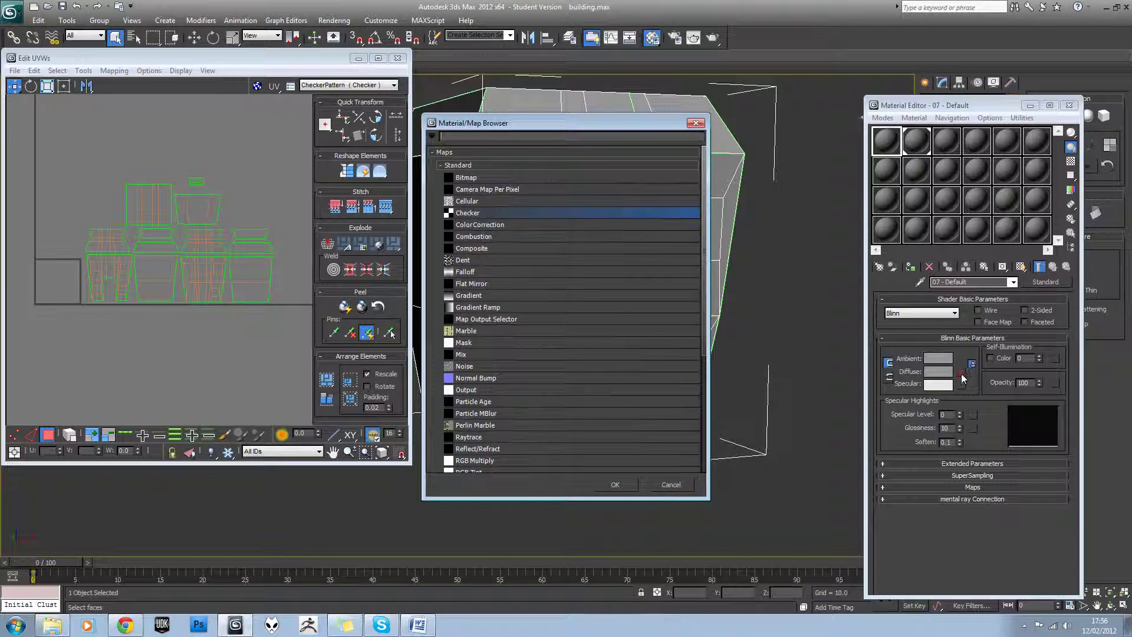
{"action": "left_click", "coordinate": [470, 216]}
{"action": "left_click", "coordinate": [613, 484]}
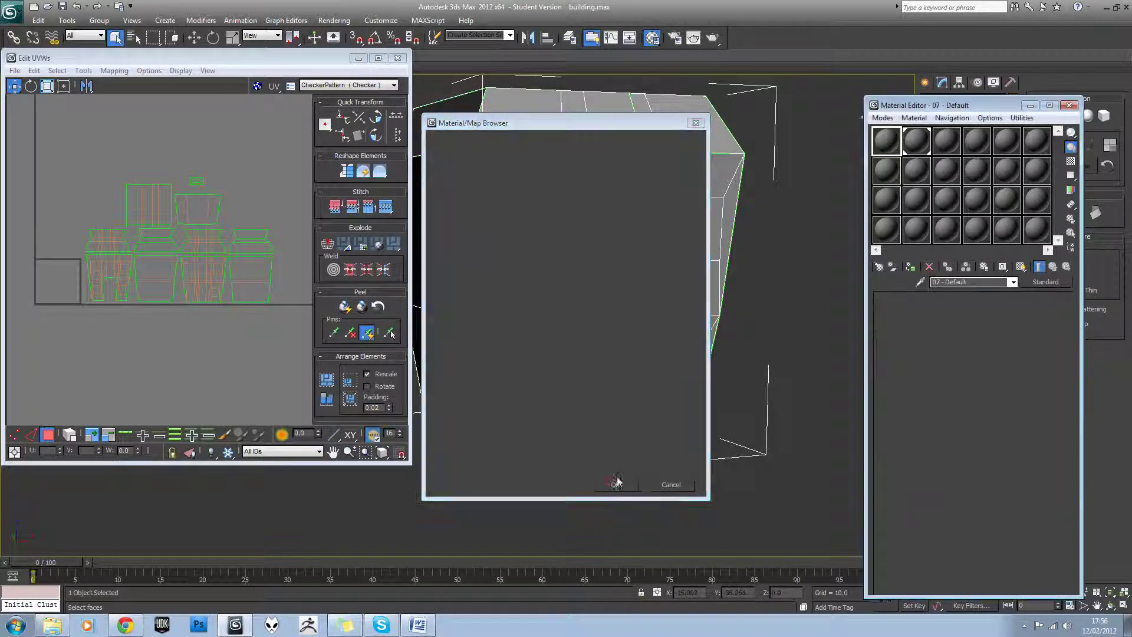
Step: Set the checker map's U and V tiling to 20
{"action": "double_click", "coordinate": [956, 356]}
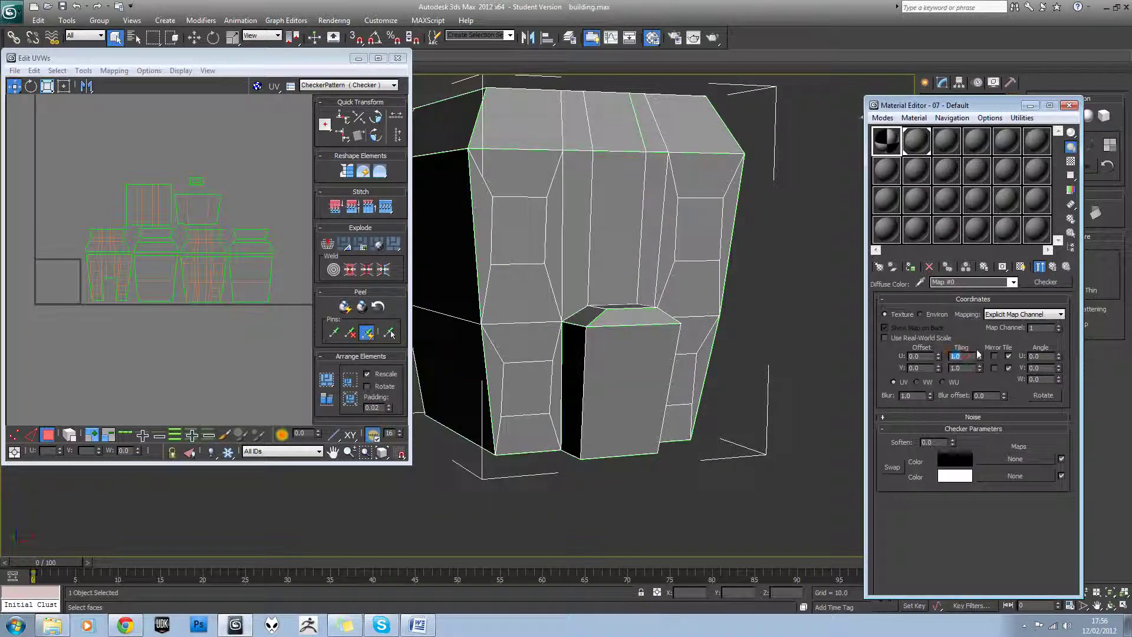
{"action": "type", "text": "20"}
{"action": "double_click", "coordinate": [958, 368]}
{"action": "type", "text": "20"}
{"action": "key", "text": "Return"}
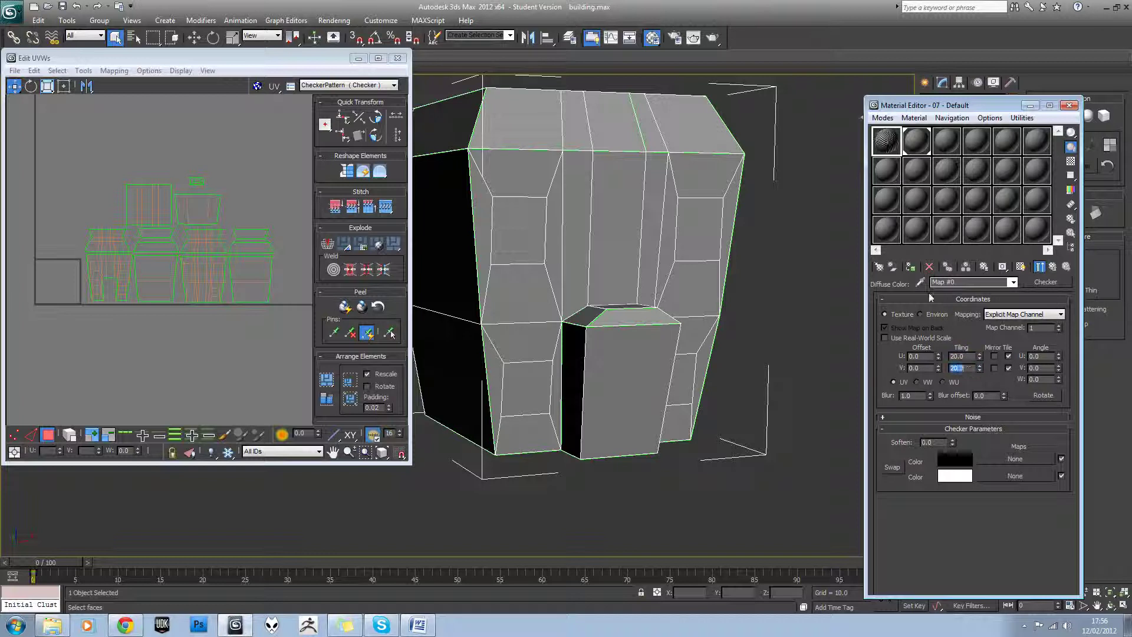
Step: Assign the checker material to the building and show its map in the viewport
{"action": "left_click", "coordinate": [911, 269]}
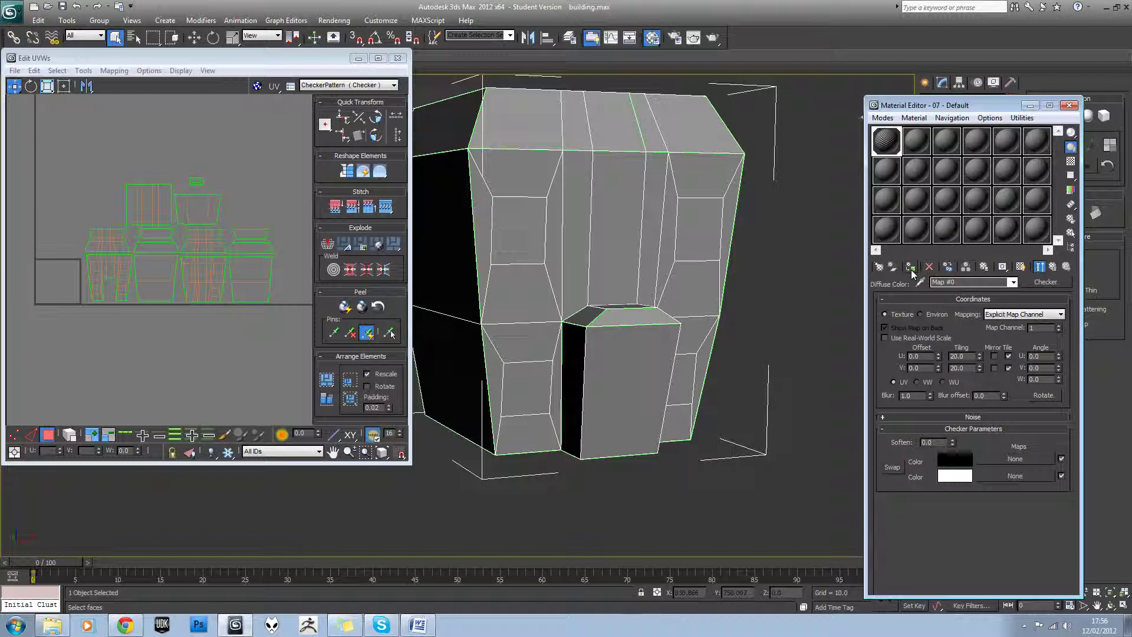
{"action": "left_click", "coordinate": [1020, 266]}
{"action": "mouse_move", "coordinate": [738, 224]}
{"action": "middle_mouse_down", "text": "alt"}
{"action": "mouse_move", "coordinate": [777, 225]}
{"action": "mouse_move", "coordinate": [784, 240]}
{"action": "mouse_move", "coordinate": [770, 290]}
{"action": "mouse_move", "coordinate": [715, 269]}
{"action": "mouse_move", "coordinate": [551, 262]}
{"action": "mouse_move", "coordinate": [734, 266]}
{"action": "middle_mouse_up", "text": "alt"}
Step: Set the checker map's U and V tiling to 15
{"action": "double_click", "coordinate": [961, 356]}
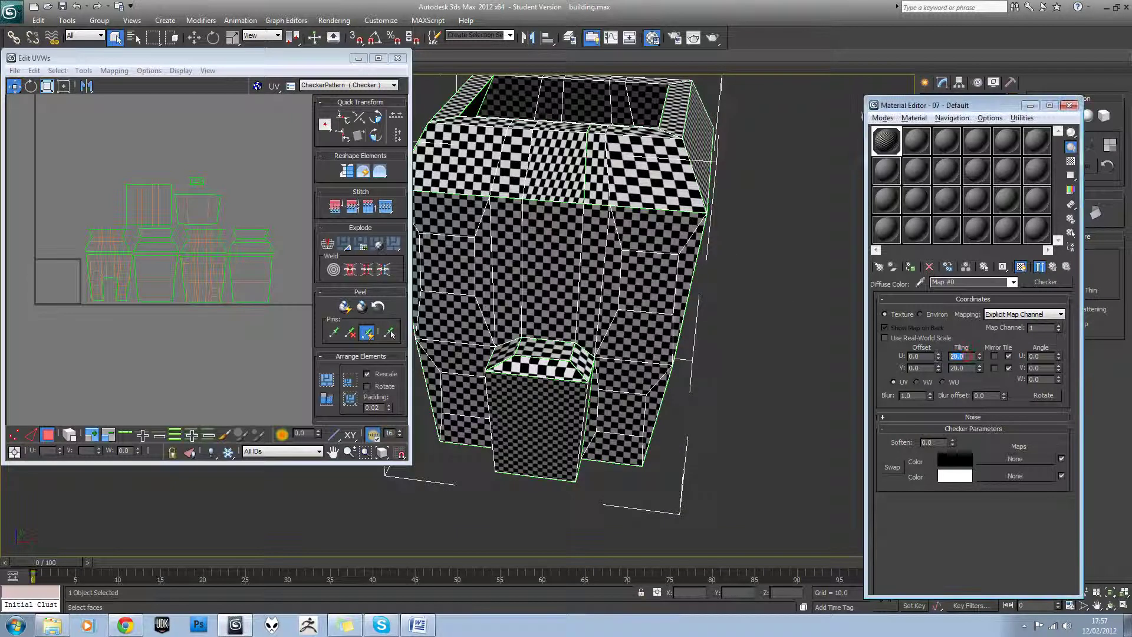
{"action": "double_click", "coordinate": [963, 369]}
{"action": "type", "text": "15"}
{"action": "key", "text": "Return"}
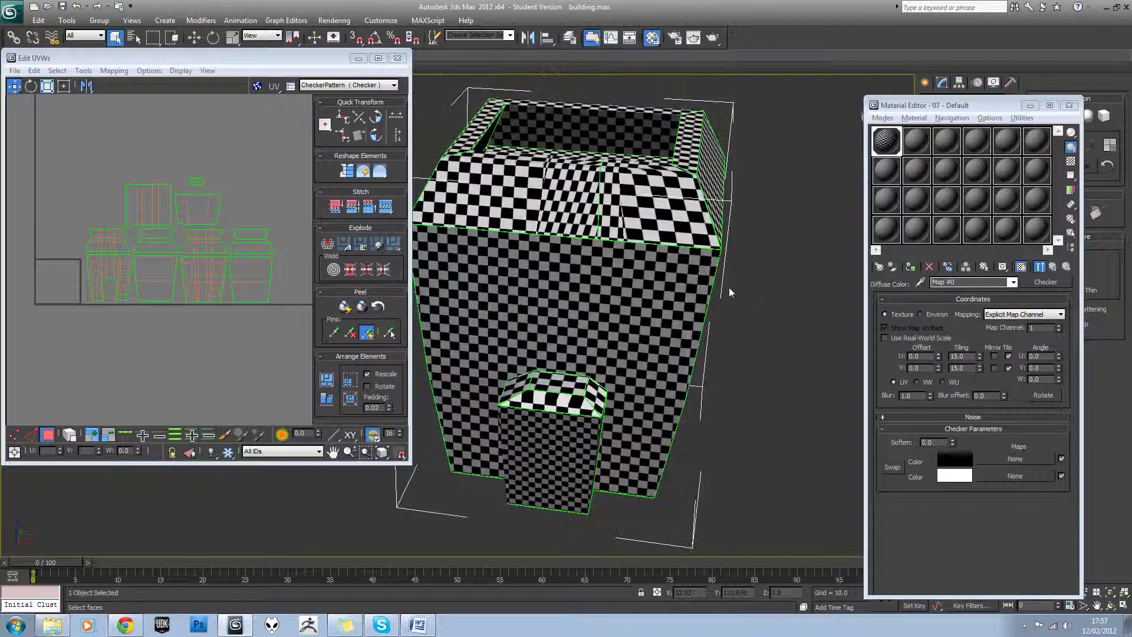
Step: Select the front roof faces and add the flat rim faces around the top of the building to the selection
{"action": "middle_click_drag", "start_coordinate": [733, 285], "coordinate": [701, 268], "text": "alt"}
{"action": "left_click", "coordinate": [533, 215]}
{"action": "middle_click_drag", "start_coordinate": [533, 215], "coordinate": [567, 236], "text": "alt"}
{"action": "left_click", "coordinate": [567, 236]}
{"action": "left_click", "coordinate": [569, 232]}
{"action": "middle_click_drag", "start_coordinate": [569, 177], "coordinate": [593, 278]}
{"action": "left_click", "coordinate": [594, 278], "text": "ctrl"}
{"action": "key", "text": "ctrl+z"}
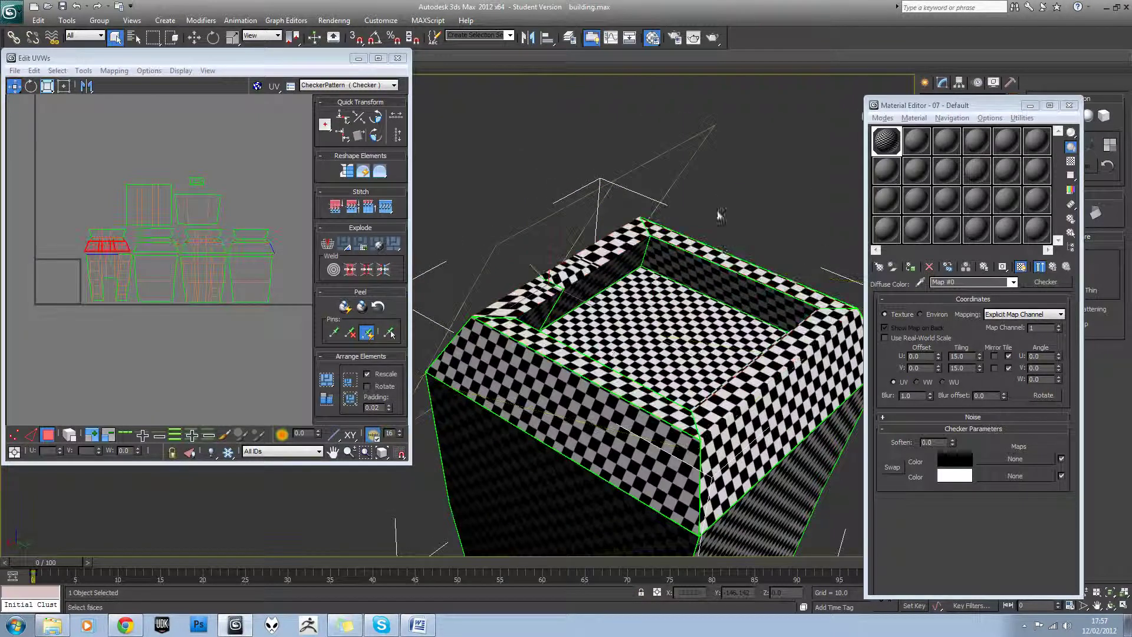
{"action": "left_click", "coordinate": [678, 232], "text": "ctrl"}
{"action": "left_click", "coordinate": [617, 263], "text": "ctrl"}
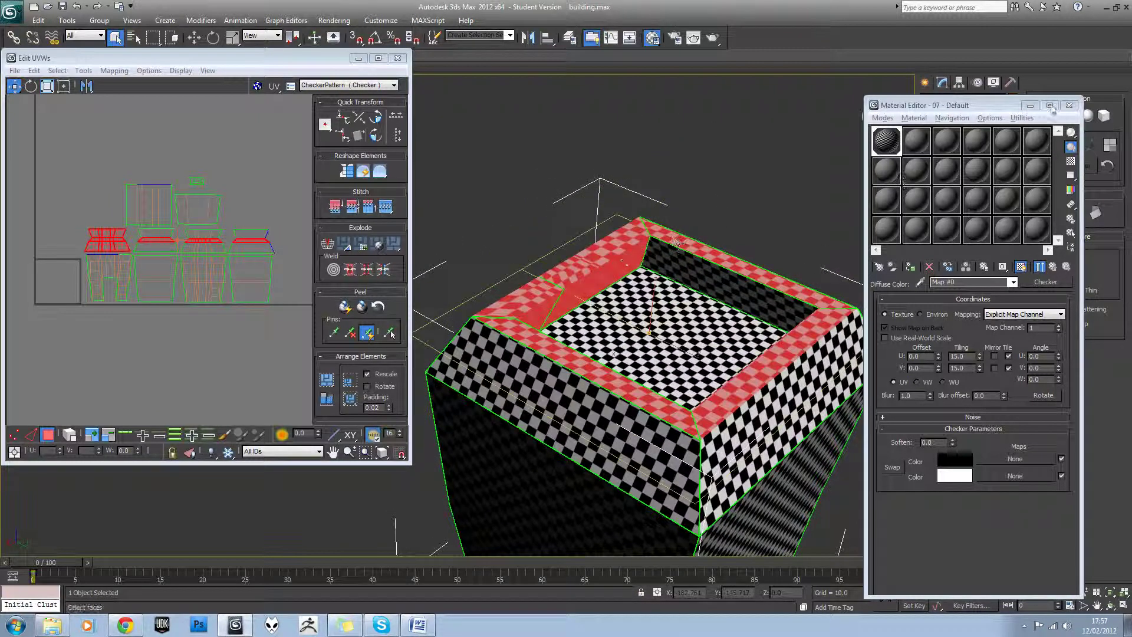
Step: Close the Material Editor and subtract the other sides' rim faces so only the front roof section stays selected
{"action": "left_click", "coordinate": [1069, 105]}
{"action": "left_click", "coordinate": [981, 315]}
{"action": "middle_click_drag", "start_coordinate": [760, 255], "coordinate": [816, 251], "text": "alt"}
{"action": "left_click_drag", "start_coordinate": [840, 233], "coordinate": [659, 416], "text": "alt"}
{"action": "middle_click_drag", "start_coordinate": [622, 358], "coordinate": [763, 399], "text": "alt"}
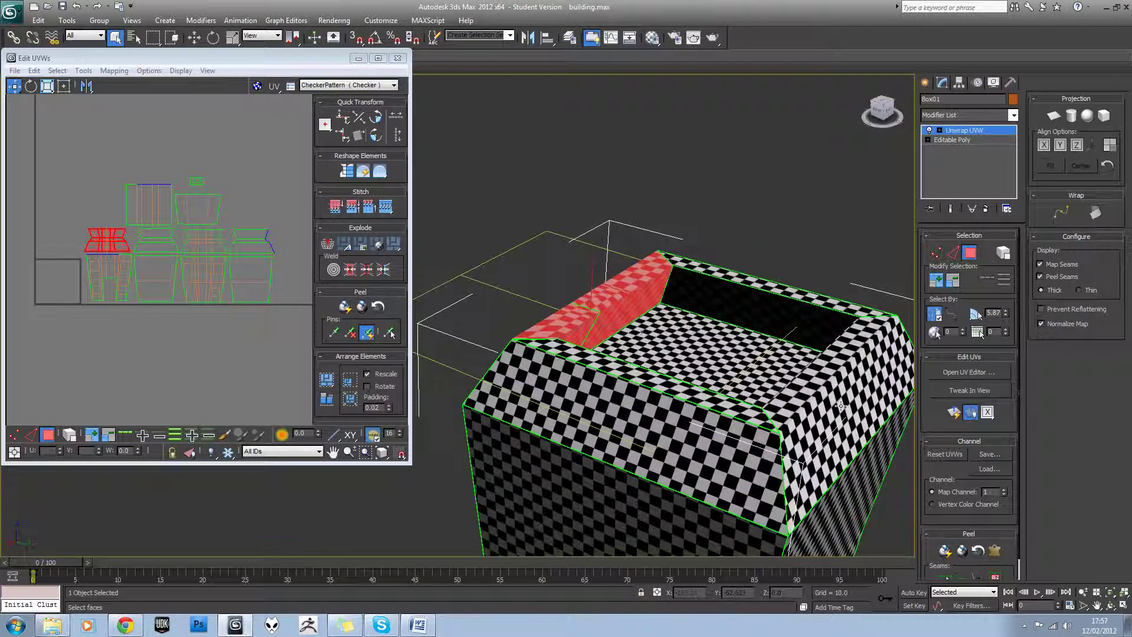
Step: Unfold the UVs of the selected front roof section and move the resulting shell back above the front wall shell
{"action": "middle_click_drag", "start_coordinate": [562, 315], "coordinate": [659, 298], "text": "alt"}
{"action": "scroll", "coordinate": [208, 235], "scroll_direction": "up", "scroll_amount": 3}
{"action": "scroll", "coordinate": [205, 230], "scroll_direction": "down", "scroll_amount": 2}
{"action": "scroll", "coordinate": [206, 227], "scroll_direction": "up", "scroll_amount": 2}
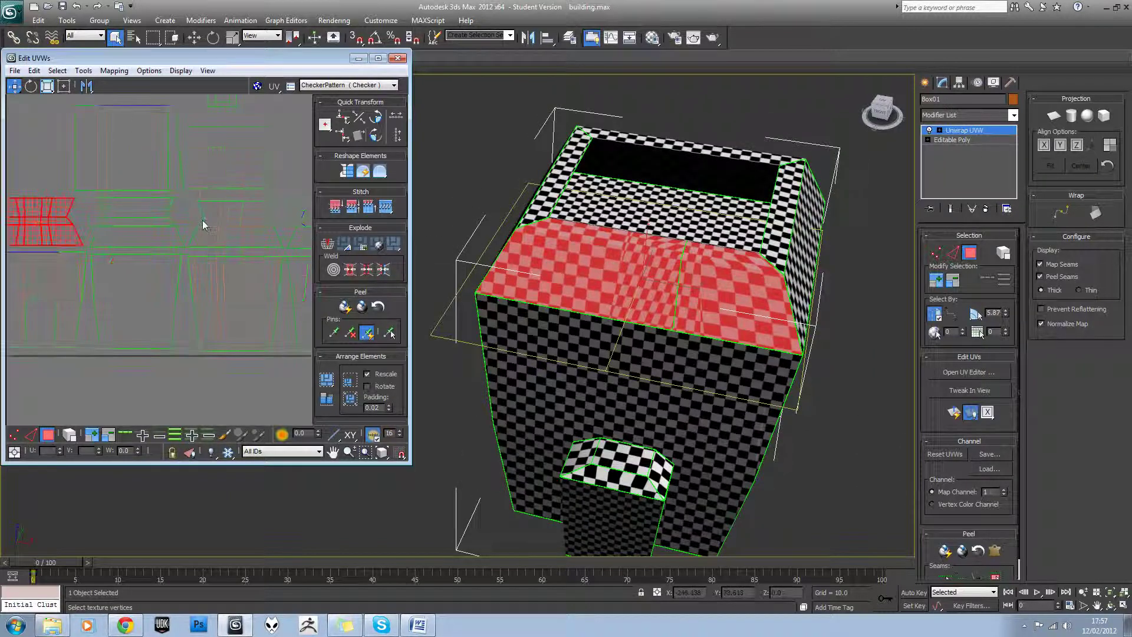
{"action": "left_click", "coordinate": [190, 221]}
{"action": "key", "text": "ctrl+z"}
{"action": "middle_click_drag", "start_coordinate": [152, 210], "coordinate": [215, 217]}
{"action": "scroll", "coordinate": [215, 218], "scroll_direction": "down", "scroll_amount": 2}
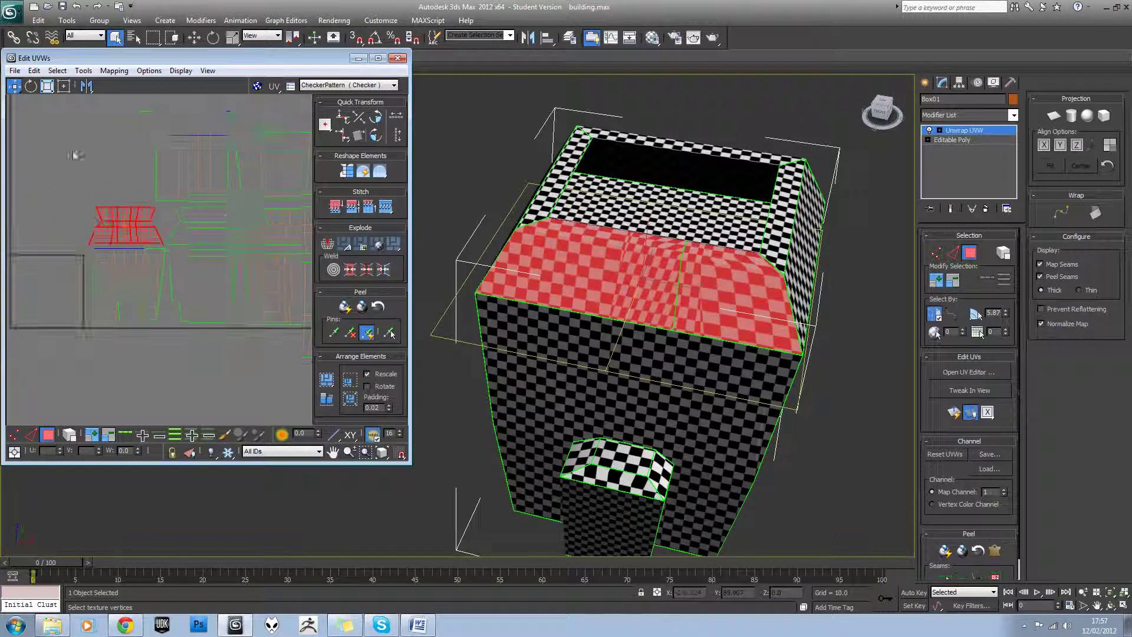
{"action": "left_click", "coordinate": [114, 70]}
{"action": "left_click", "coordinate": [120, 116]}
{"action": "left_click", "coordinate": [150, 30]}
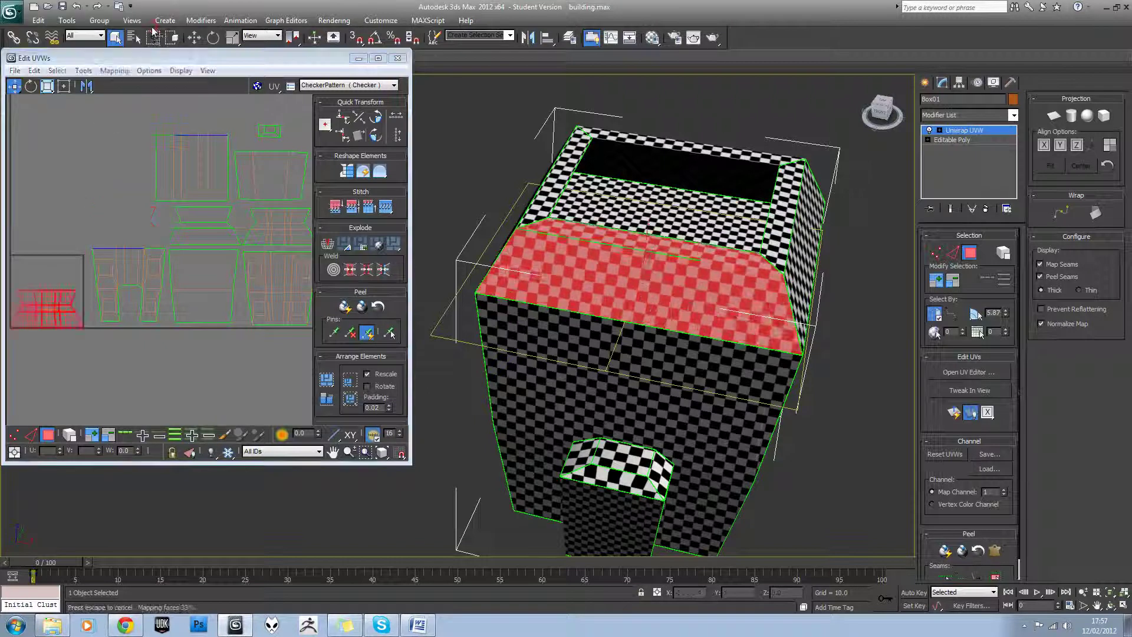
{"action": "left_click_drag", "start_coordinate": [49, 302], "coordinate": [131, 222]}
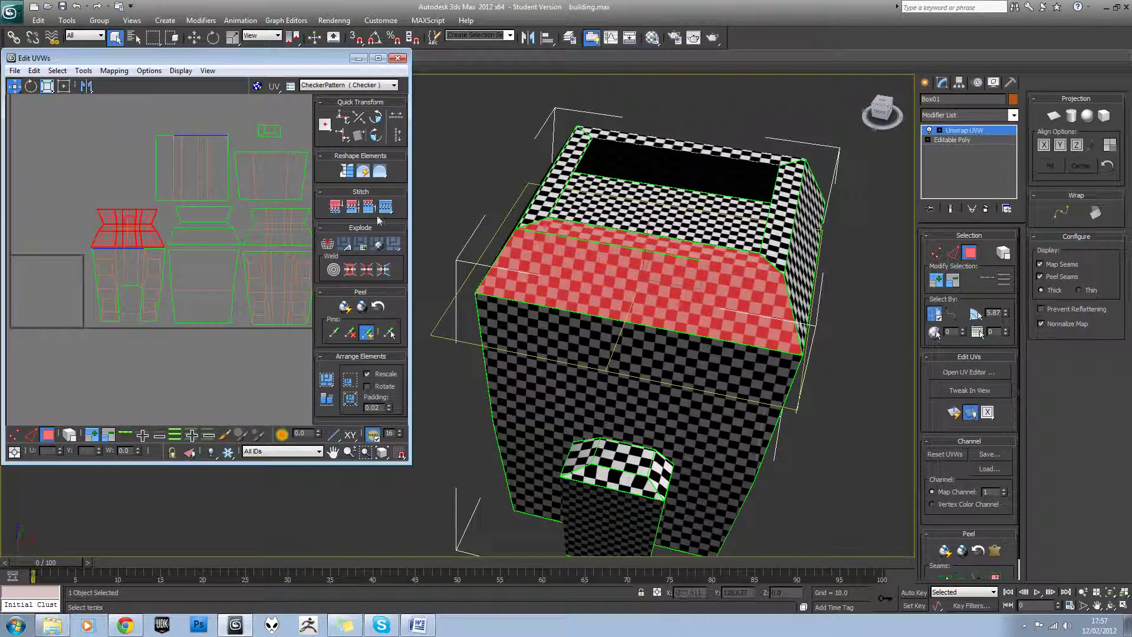
Step: Examine the checker pattern on the roof, walls and doorway for stretching and for differences in square size
{"action": "middle_click_drag", "start_coordinate": [596, 295], "coordinate": [776, 227], "text": "alt"}
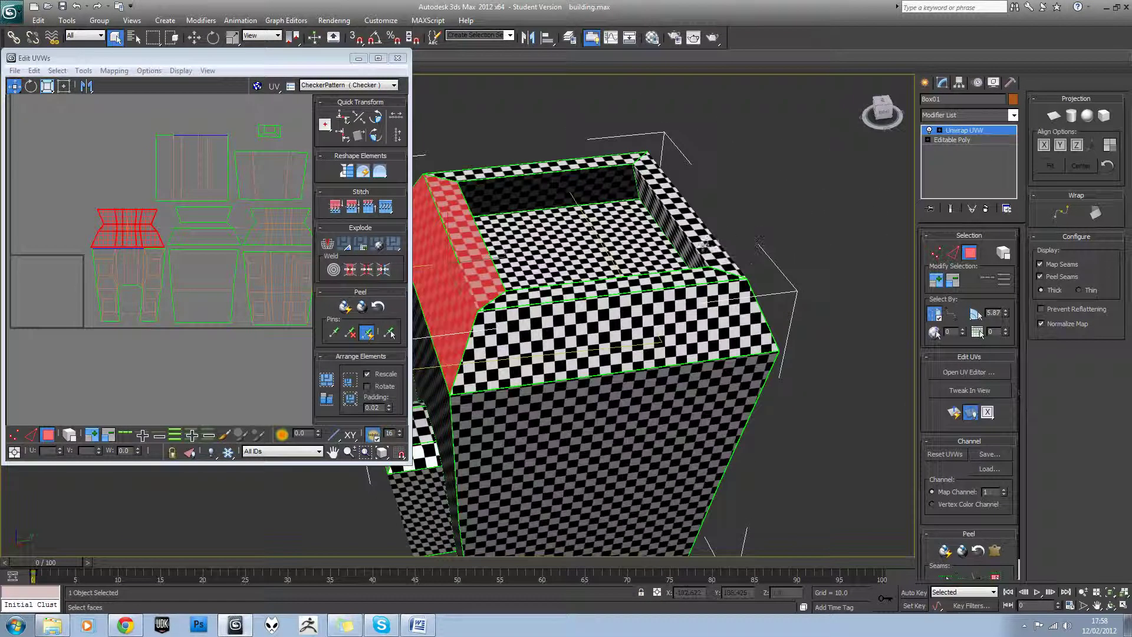
{"action": "middle_click_drag", "start_coordinate": [678, 255], "coordinate": [746, 245], "text": "alt"}
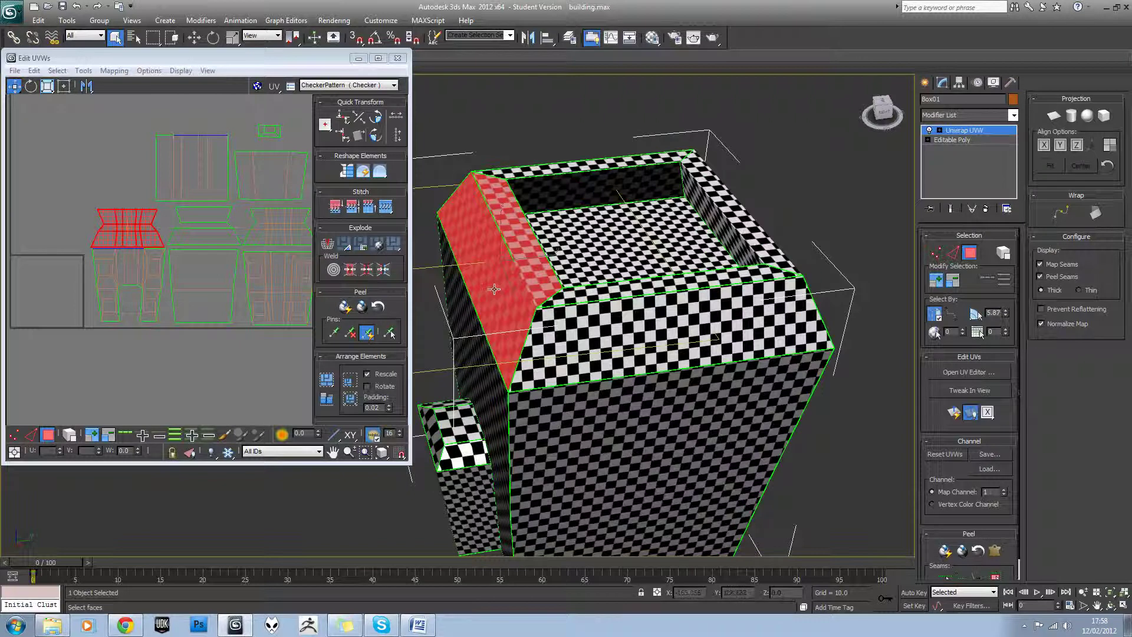
{"action": "middle_click_drag", "start_coordinate": [495, 287], "coordinate": [749, 235], "text": "alt"}
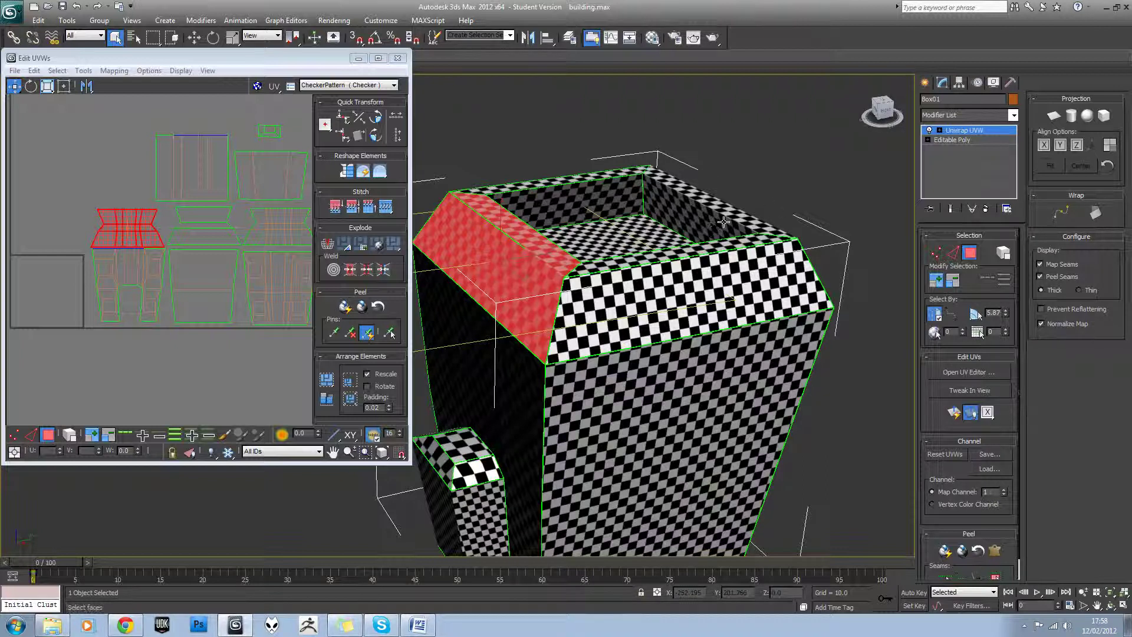
{"action": "scroll", "coordinate": [558, 276], "scroll_direction": "down", "scroll_amount": 5}
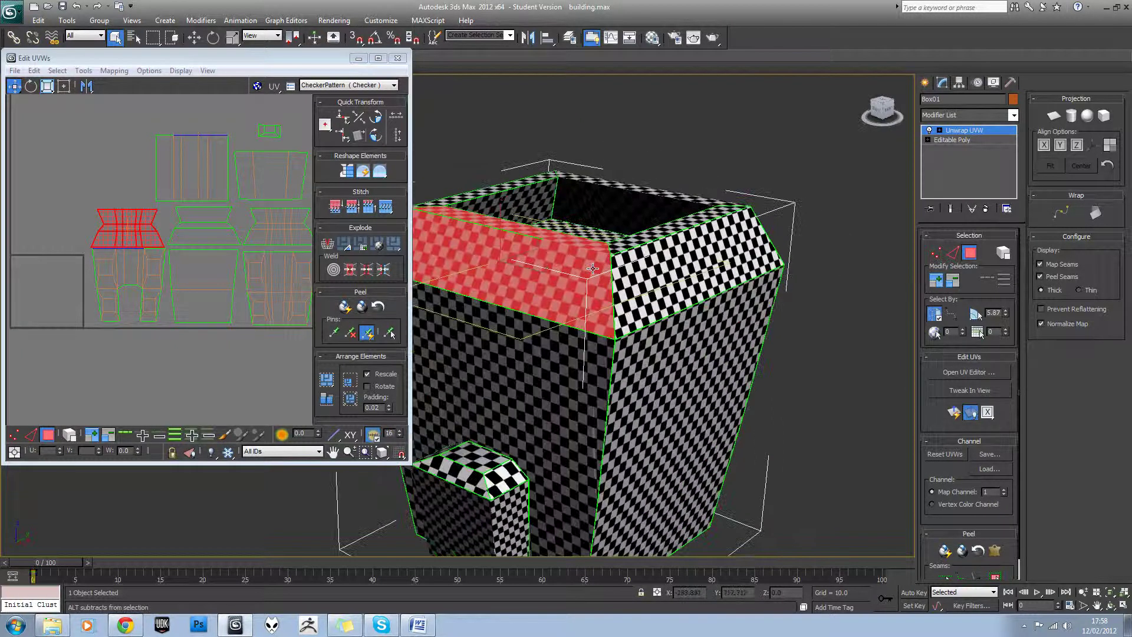
{"action": "scroll", "coordinate": [663, 316], "scroll_direction": "down", "scroll_amount": 2}
{"action": "left_click", "coordinate": [663, 316]}
{"action": "middle_click_drag", "start_coordinate": [663, 316], "coordinate": [592, 310], "text": "alt"}
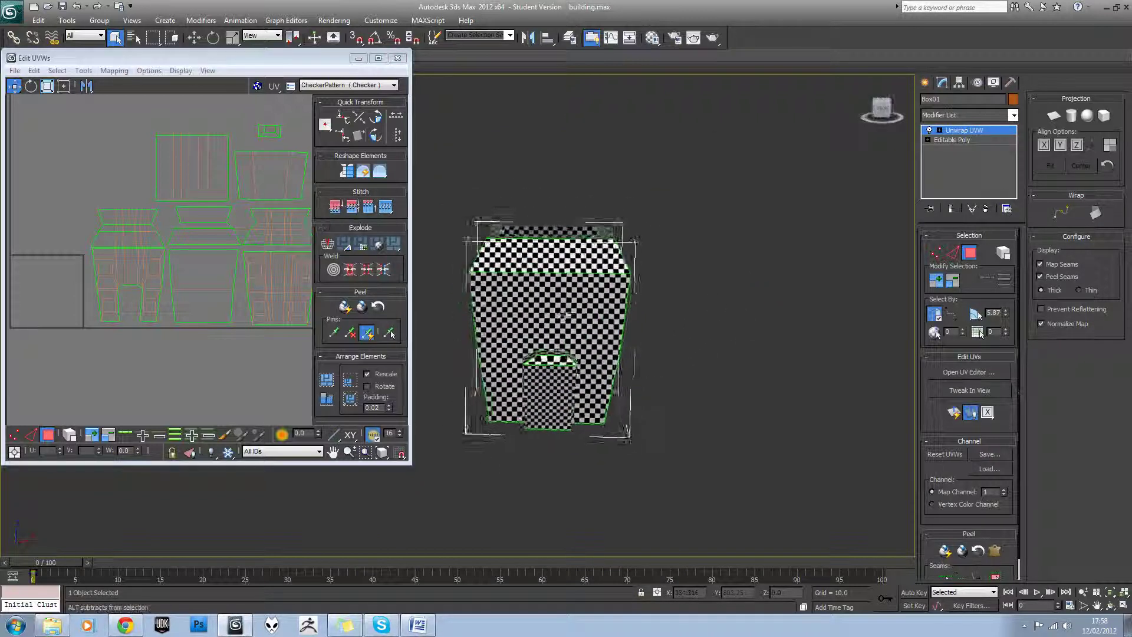
{"action": "scroll", "coordinate": [590, 310], "scroll_direction": "up", "scroll_amount": 6}
{"action": "scroll", "coordinate": [572, 308], "scroll_direction": "down", "scroll_amount": 3}
{"action": "left_click", "coordinate": [657, 314]}
{"action": "scroll", "coordinate": [693, 317], "scroll_direction": "up", "scroll_amount": 5}
{"action": "scroll", "coordinate": [688, 313], "scroll_direction": "down", "scroll_amount": 7}
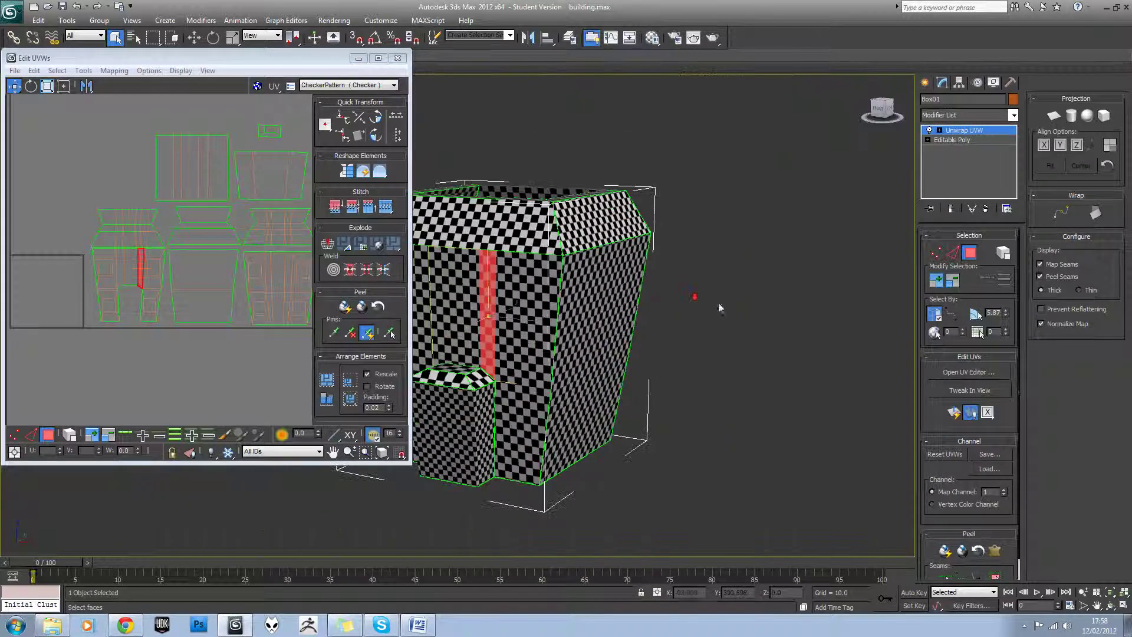
{"action": "left_click", "coordinate": [749, 306]}
{"action": "left_click", "coordinate": [576, 287]}
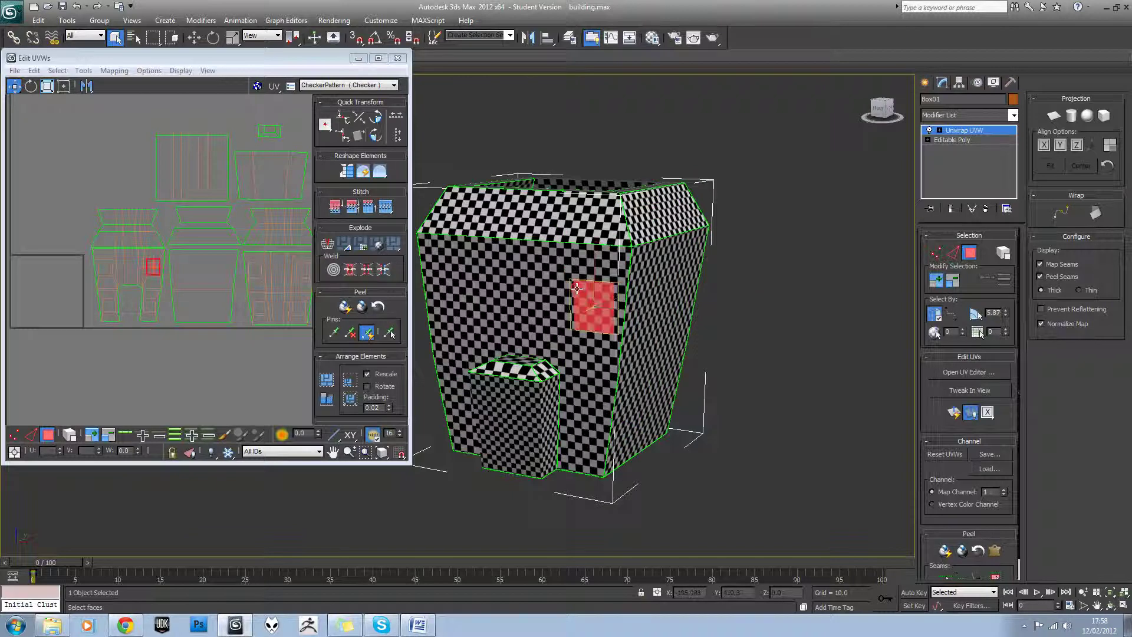
{"action": "left_click", "coordinate": [742, 307]}
{"action": "middle_click_drag", "start_coordinate": [622, 337], "coordinate": [606, 320], "text": "alt"}
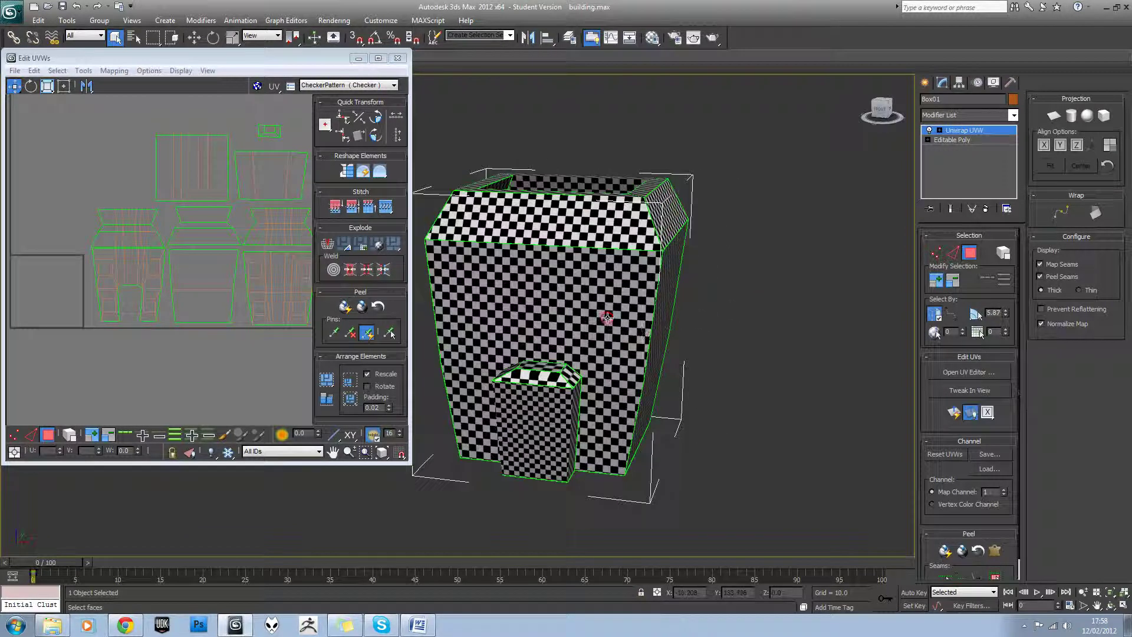
{"action": "left_click", "coordinate": [711, 318]}
{"action": "middle_click_drag", "start_coordinate": [610, 291], "coordinate": [655, 260], "text": "alt"}
Step: Move the four roof side shells up above the other shells and scale them down to enlarge their checks
{"action": "scroll", "coordinate": [99, 230], "scroll_direction": "down", "scroll_amount": 2}
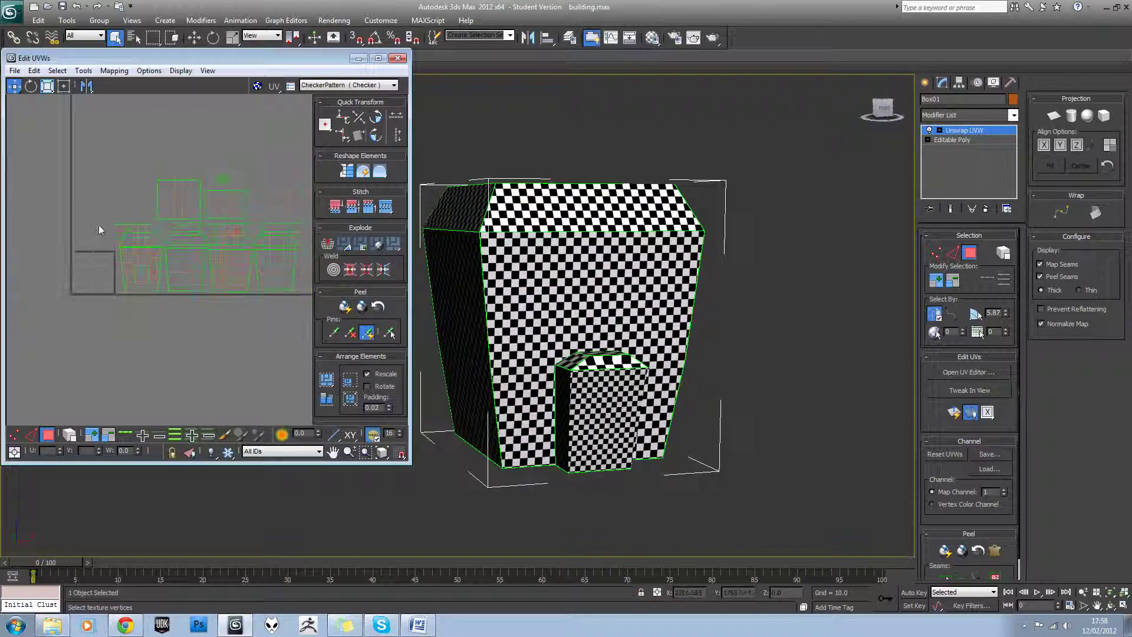
{"action": "left_click_drag", "start_coordinate": [99, 230], "coordinate": [295, 242]}
{"action": "left_click_drag", "start_coordinate": [227, 233], "coordinate": [213, 140]}
{"action": "left_click", "coordinate": [47, 86]}
{"action": "left_click_drag", "start_coordinate": [141, 141], "coordinate": [155, 233]}
{"action": "left_click", "coordinate": [164, 222]}
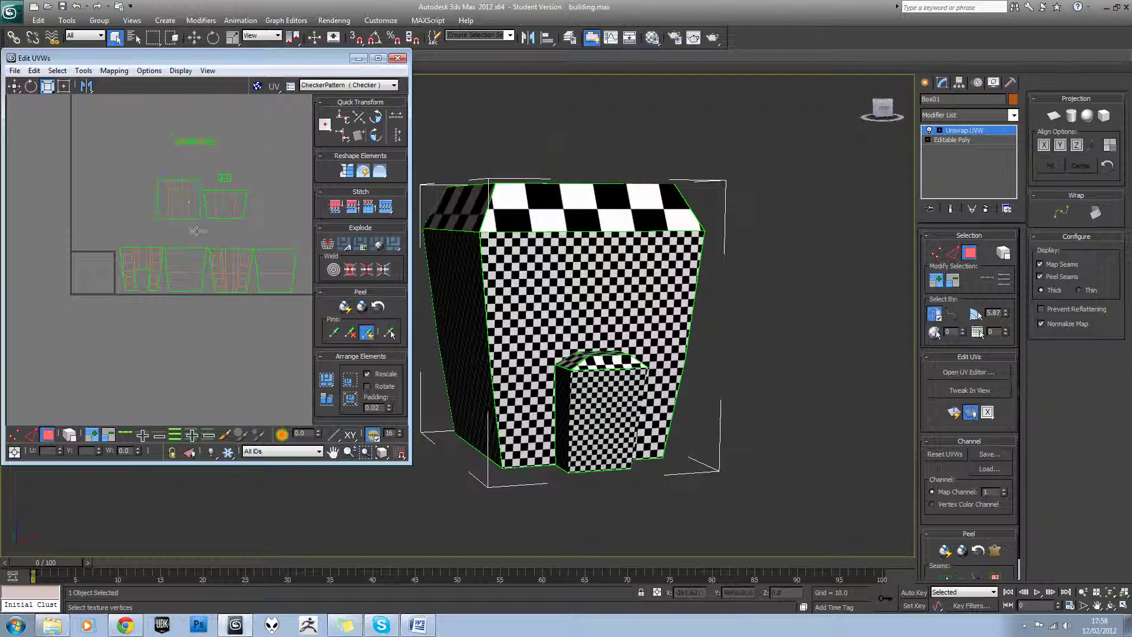
Step: Scale down the doorway wall shell so its checks come closer in size to those on the roof
{"action": "left_click_drag", "start_coordinate": [143, 189], "coordinate": [183, 219]}
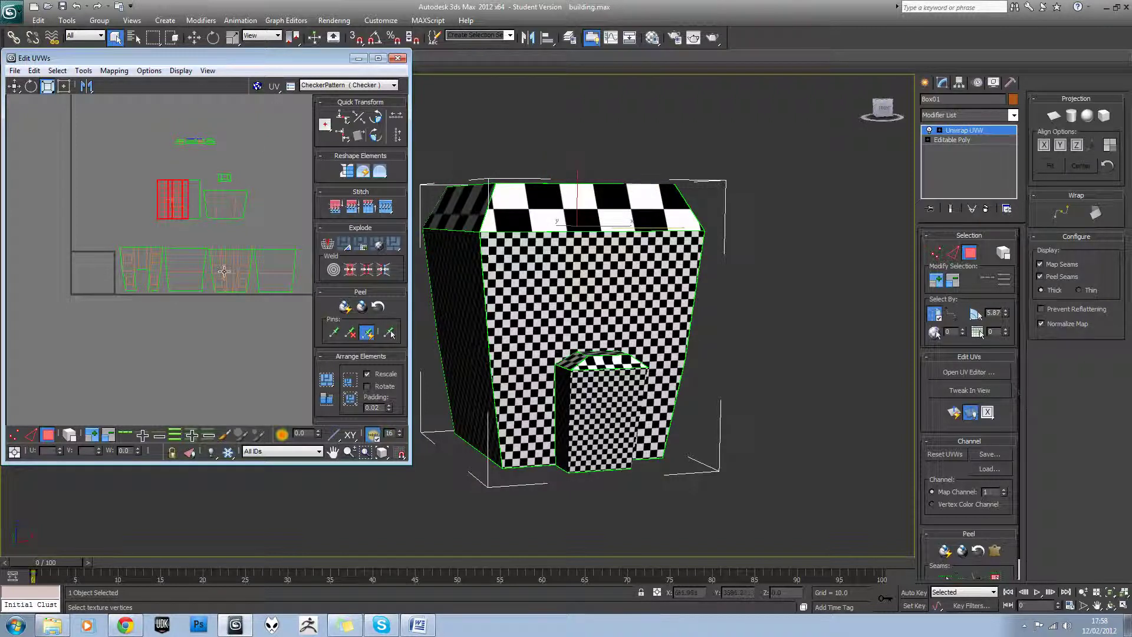
{"action": "scroll", "coordinate": [237, 245], "scroll_direction": "up", "scroll_amount": 3}
{"action": "left_click", "coordinate": [228, 200]}
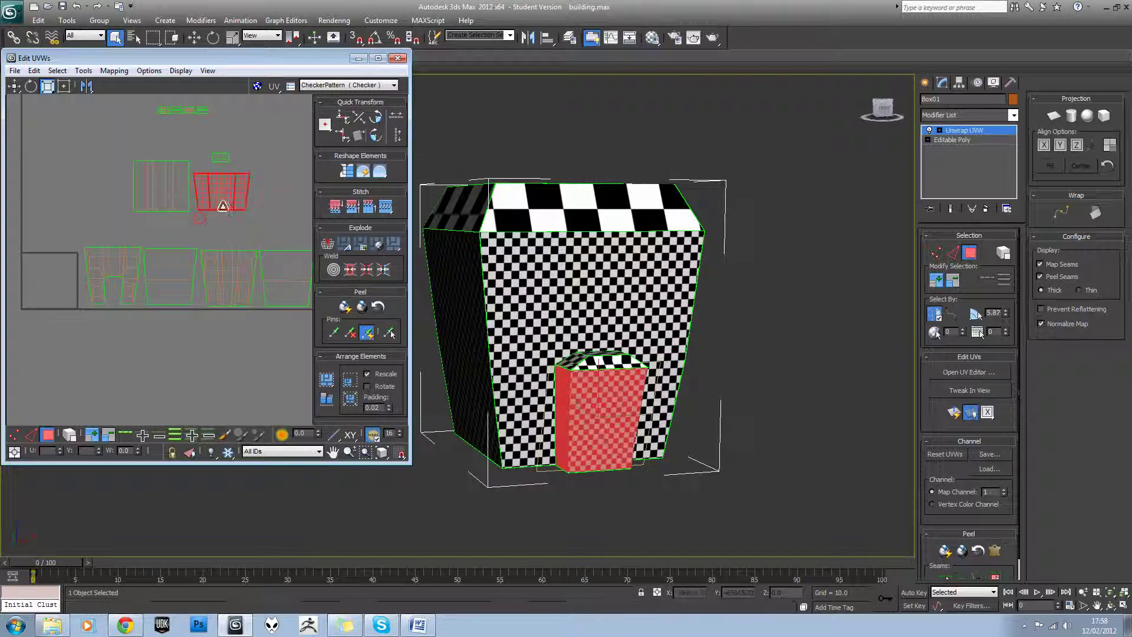
{"action": "left_click_drag", "start_coordinate": [228, 199], "coordinate": [238, 269]}
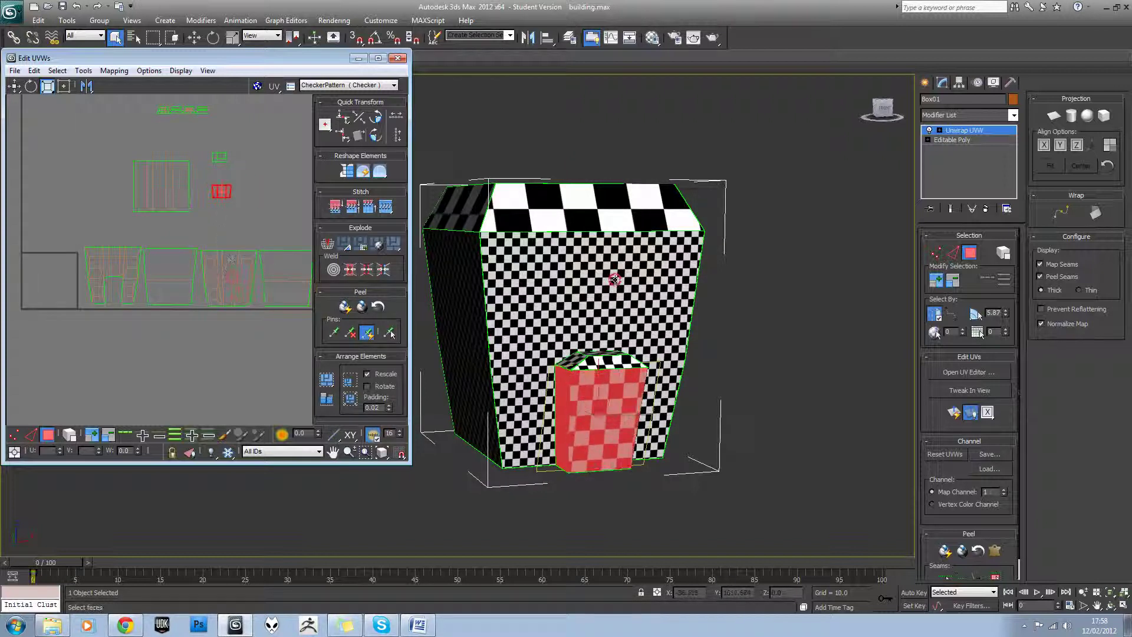
{"action": "left_click", "coordinate": [758, 316]}
Step: Compare the checker square size on the roof slopes with that on the walls and doorway
{"action": "middle_click_drag", "start_coordinate": [759, 316], "coordinate": [684, 317], "text": "alt"}
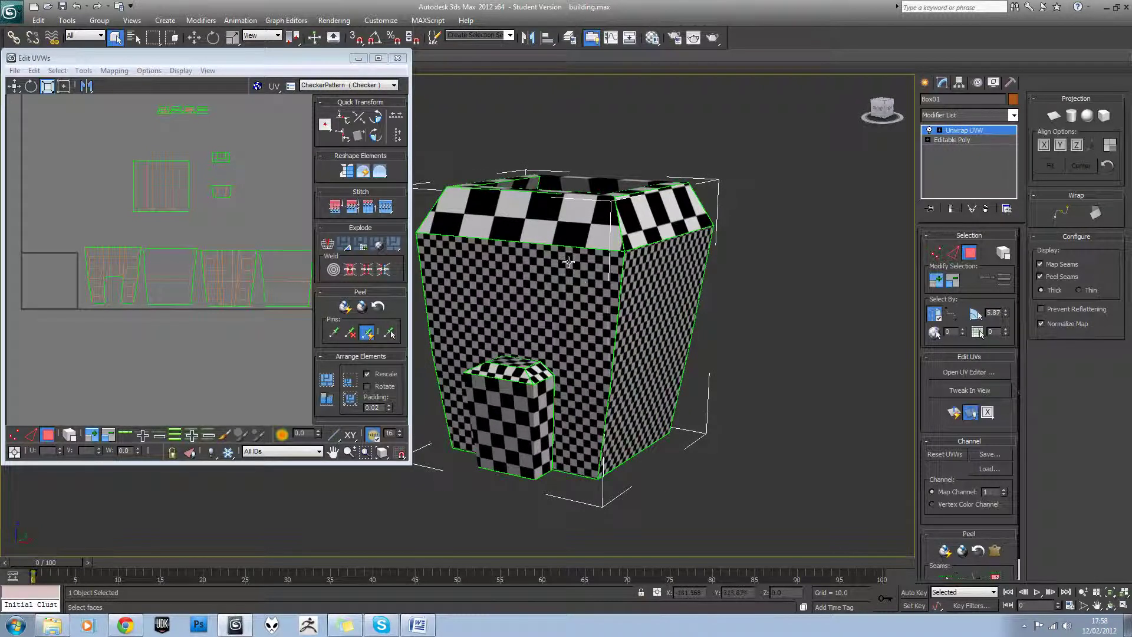
{"action": "left_click", "coordinate": [578, 227]}
{"action": "left_click", "coordinate": [729, 276]}
{"action": "left_click", "coordinate": [565, 234]}
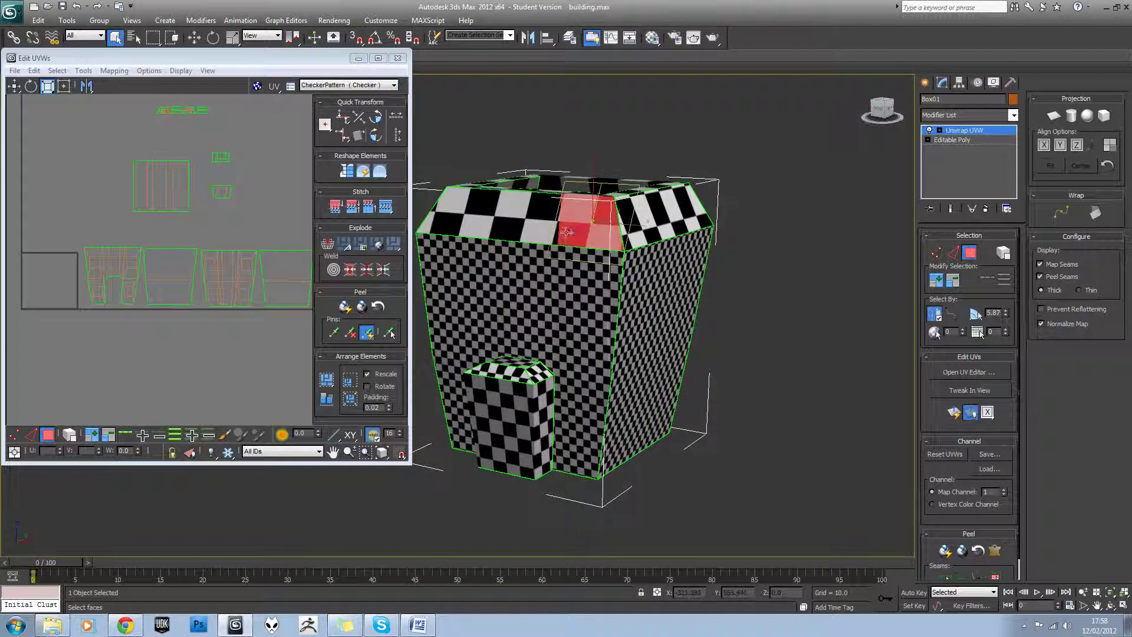
{"action": "left_click", "coordinate": [724, 260]}
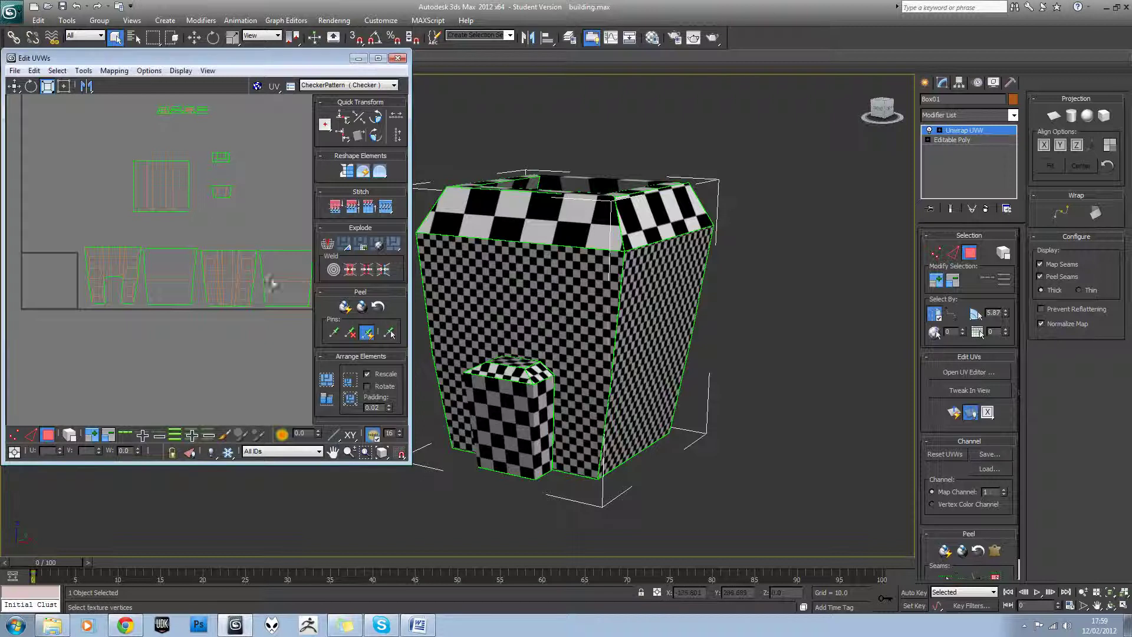
Step: Try rescaling the group of four roof side shells
{"action": "middle_click_drag", "start_coordinate": [189, 230], "coordinate": [175, 228]}
{"action": "middle_click_drag", "start_coordinate": [174, 159], "coordinate": [174, 207]}
{"action": "left_click_drag", "start_coordinate": [213, 171], "coordinate": [214, 171]}
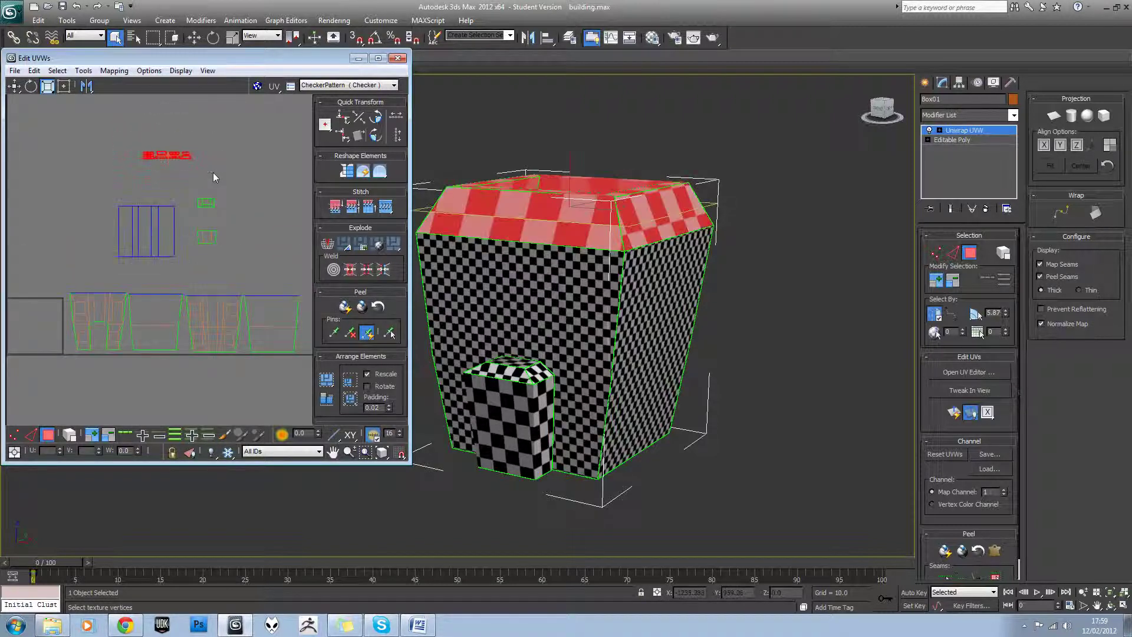
{"action": "middle_click_drag", "start_coordinate": [216, 172], "coordinate": [236, 189]}
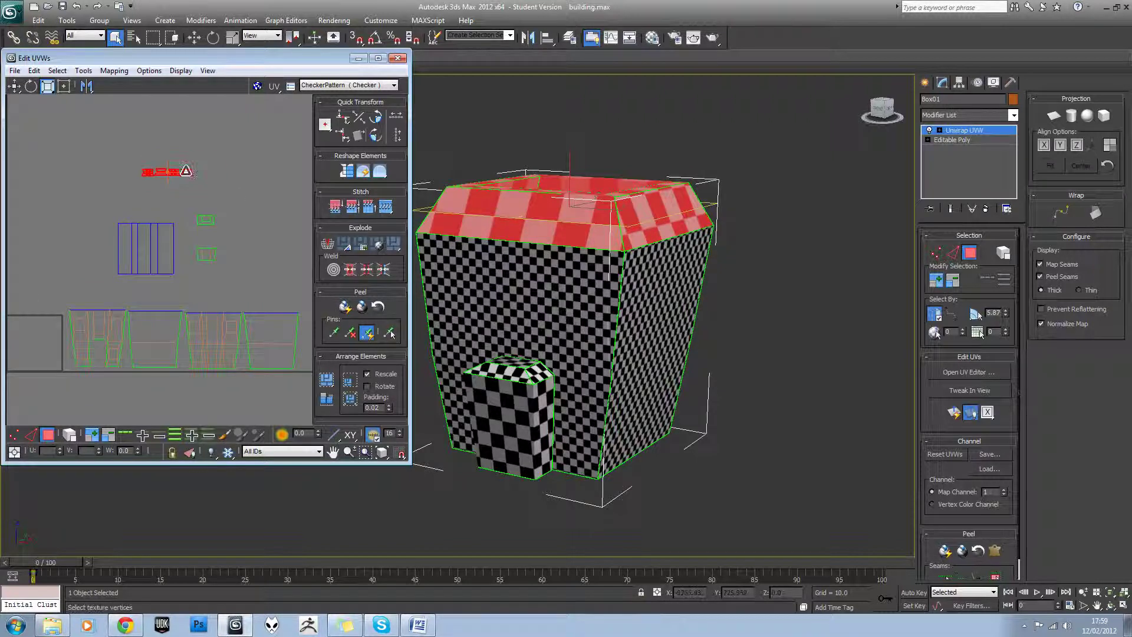
{"action": "left_click_drag", "start_coordinate": [187, 175], "coordinate": [210, 147]}
{"action": "left_click", "coordinate": [242, 185]}
{"action": "left_click", "coordinate": [521, 221]}
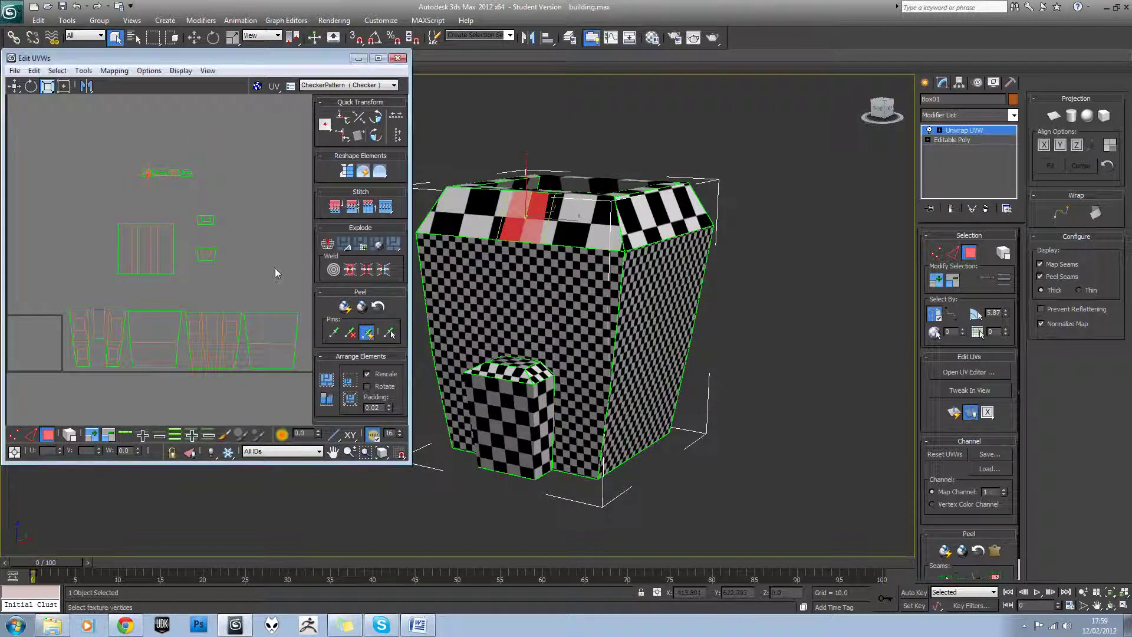
Step: Scale down the four wall shells and the roof floor shell to match the checker size of the roof slopes
{"action": "left_click_drag", "start_coordinate": [42, 298], "coordinate": [297, 392]}
{"action": "left_click_drag", "start_coordinate": [267, 336], "coordinate": [293, 426]}
{"action": "left_click", "coordinate": [223, 286]}
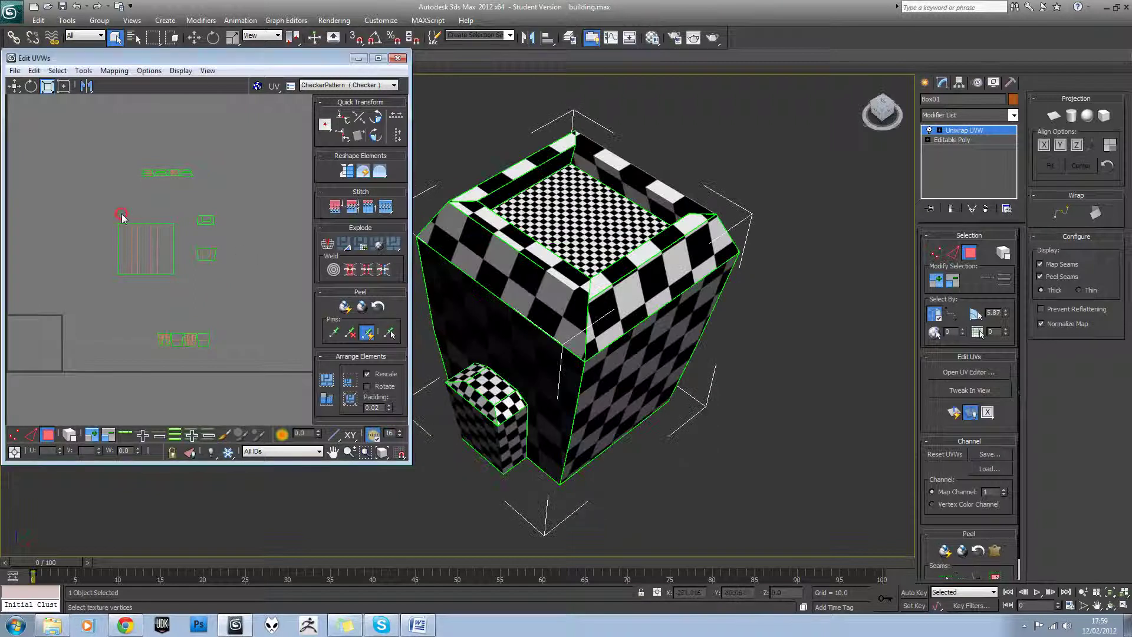
{"action": "left_click", "coordinate": [121, 217]}
{"action": "left_click_drag", "start_coordinate": [151, 253], "coordinate": [171, 345]}
Step: Scale down the doorway wall and doorway roof shells together to match the checks on the building's front wall
{"action": "left_click_drag", "start_coordinate": [246, 213], "coordinate": [207, 292]}
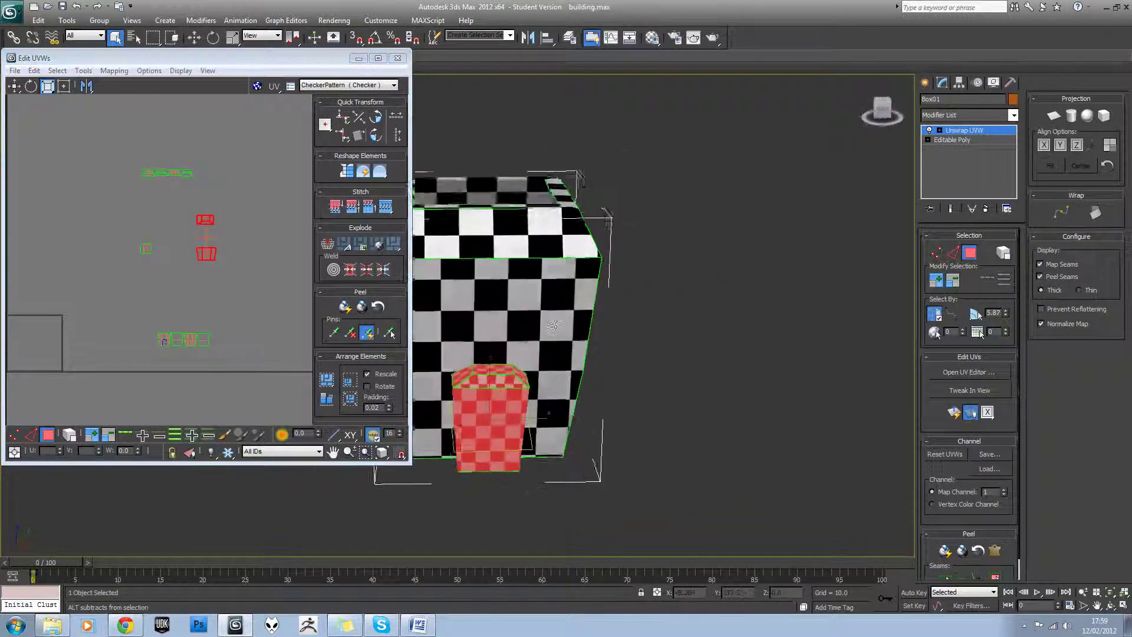
{"action": "middle_click_drag", "start_coordinate": [554, 326], "coordinate": [565, 296], "text": "alt"}
{"action": "scroll", "coordinate": [543, 380], "scroll_direction": "up", "scroll_amount": 2}
{"action": "middle_click_drag", "start_coordinate": [290, 267], "coordinate": [237, 267]}
{"action": "scroll", "coordinate": [239, 267], "scroll_direction": "up", "scroll_amount": 4}
{"action": "left_click_drag", "start_coordinate": [97, 256], "coordinate": [116, 339]}
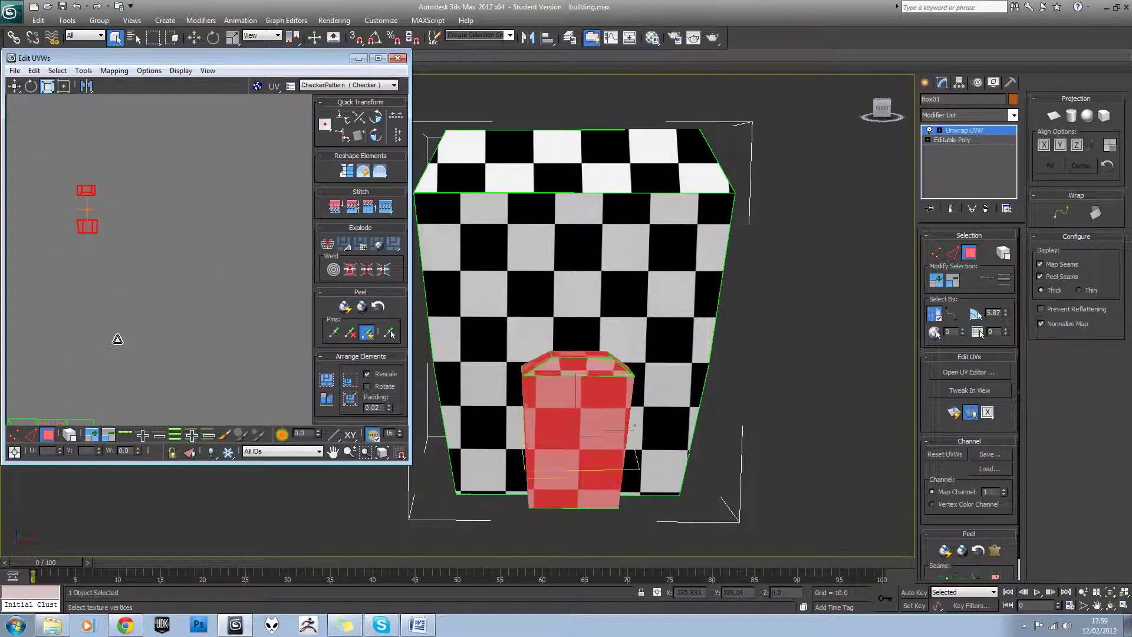
Step: Scale down the doorway roof shell on its own to match the doorway walls
{"action": "left_click", "coordinate": [106, 188]}
{"action": "left_click_drag", "start_coordinate": [110, 177], "coordinate": [100, 238]}
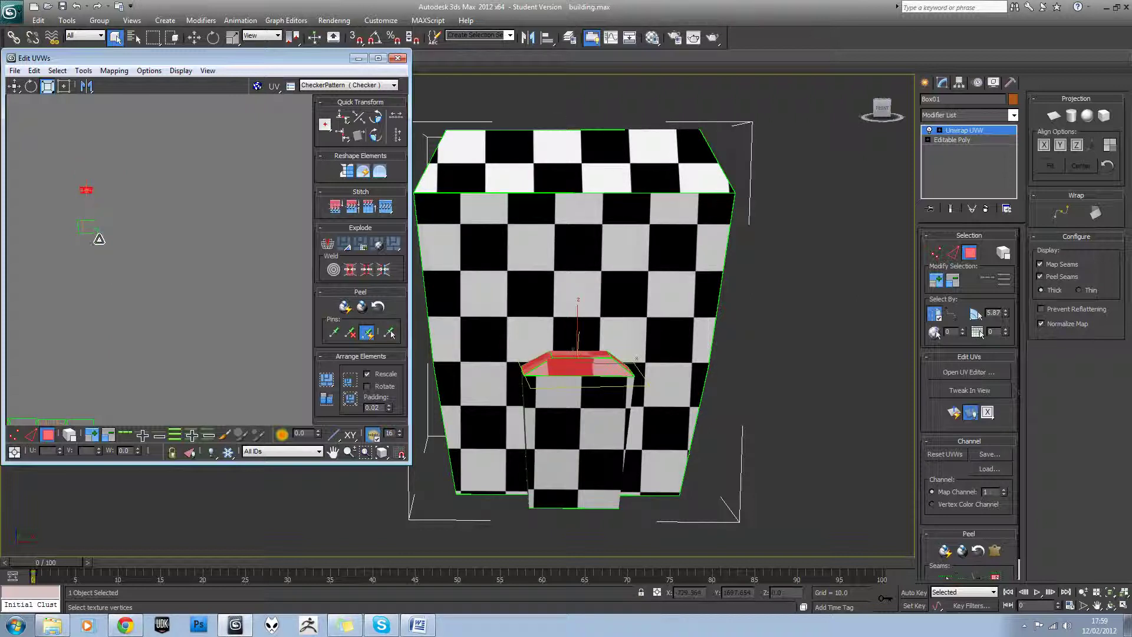
{"action": "left_click", "coordinate": [135, 270]}
Step: Examine the checker pattern on the doorway roof and its walls from several angles
{"action": "scroll", "coordinate": [135, 269], "scroll_direction": "down", "scroll_amount": 4}
{"action": "scroll", "coordinate": [598, 377], "scroll_direction": "up", "scroll_amount": 5}
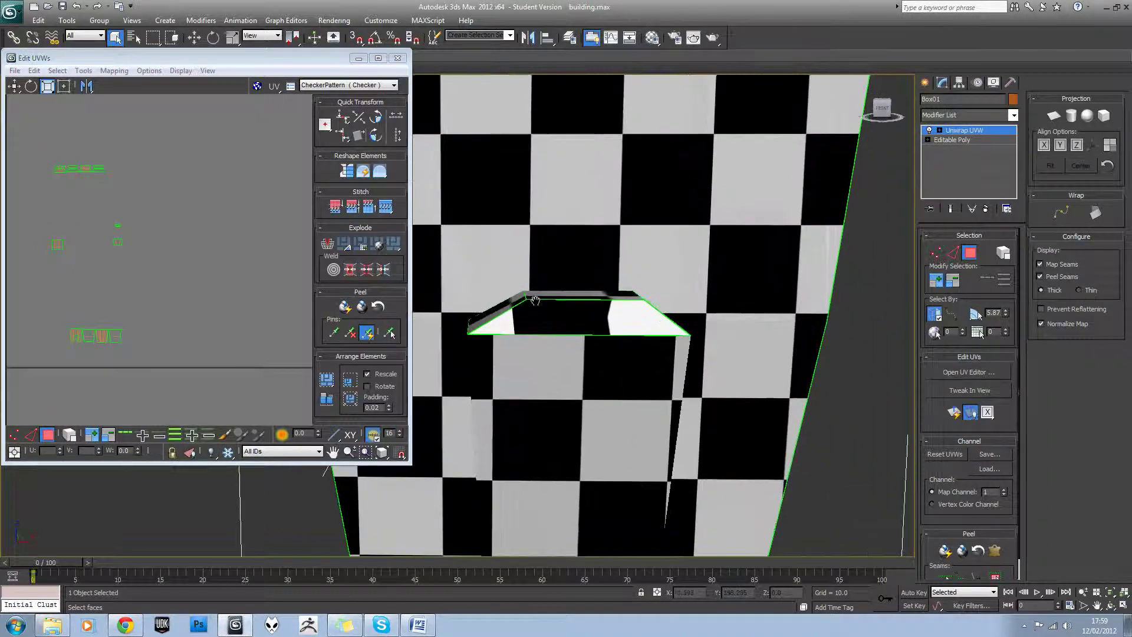
{"action": "left_click", "coordinate": [621, 313]}
{"action": "scroll", "coordinate": [621, 314], "scroll_direction": "down", "scroll_amount": 3}
{"action": "middle_click_drag", "start_coordinate": [621, 313], "coordinate": [825, 473], "text": "alt"}
{"action": "left_click", "coordinate": [616, 320], "text": "alt"}
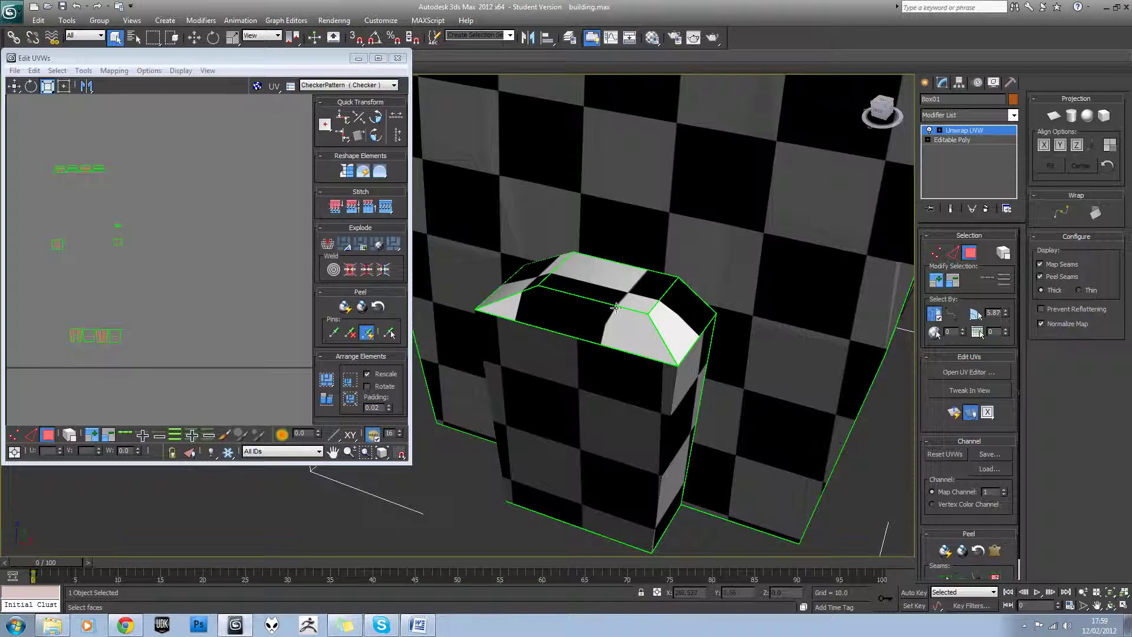
{"action": "middle_click_drag", "start_coordinate": [617, 311], "coordinate": [709, 339], "text": "alt"}
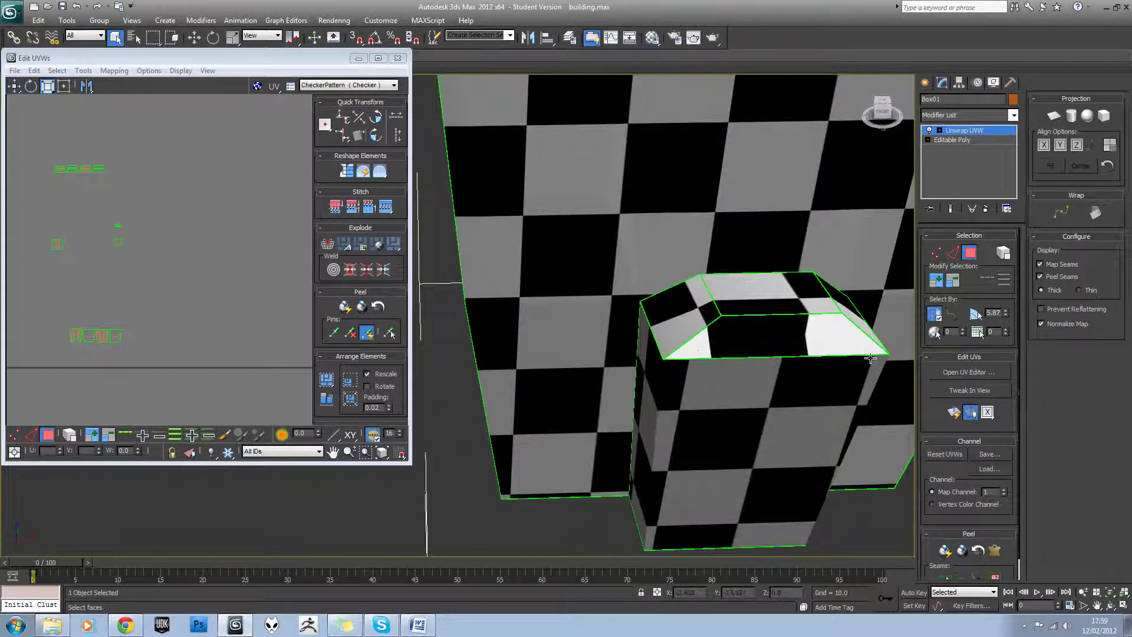
Step: Try to move an upper corner vertex of the third wall shell away from its position, and undo the move
{"action": "scroll", "coordinate": [794, 377], "scroll_direction": "down", "scroll_amount": 2}
{"action": "middle_click_drag", "start_coordinate": [207, 264], "coordinate": [229, 221]}
{"action": "scroll", "coordinate": [228, 222], "scroll_direction": "up", "scroll_amount": 3}
{"action": "scroll", "coordinate": [125, 301], "scroll_direction": "up", "scroll_amount": 3}
{"action": "middle_click_drag", "start_coordinate": [126, 301], "coordinate": [165, 259]}
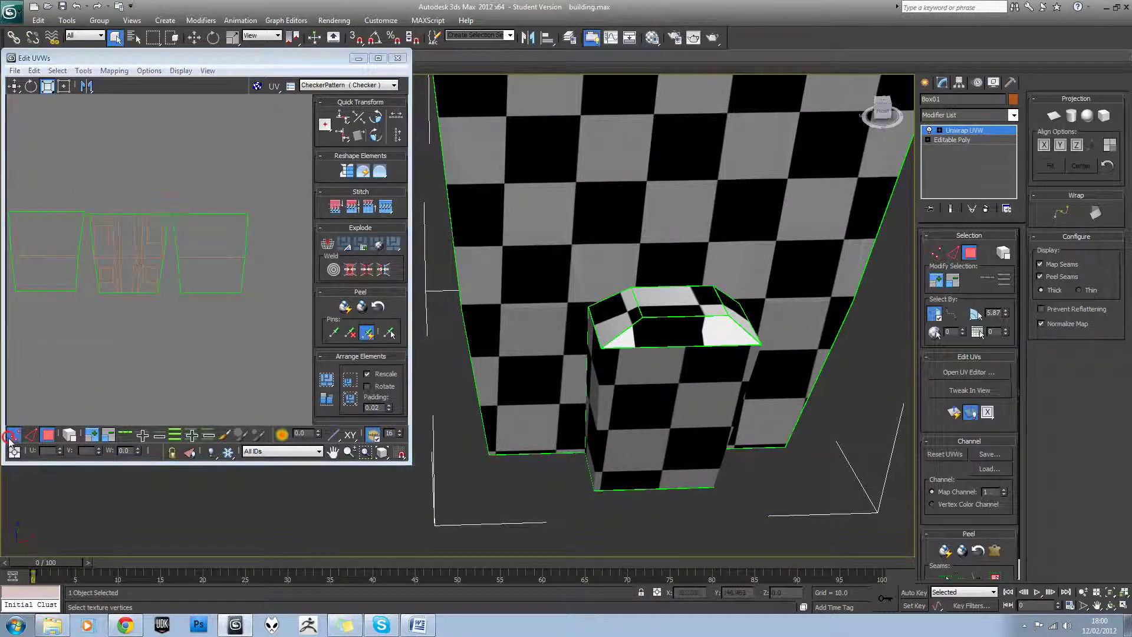
{"action": "key", "text": "1"}
{"action": "scroll", "coordinate": [500, 345], "scroll_direction": "down", "scroll_amount": 3}
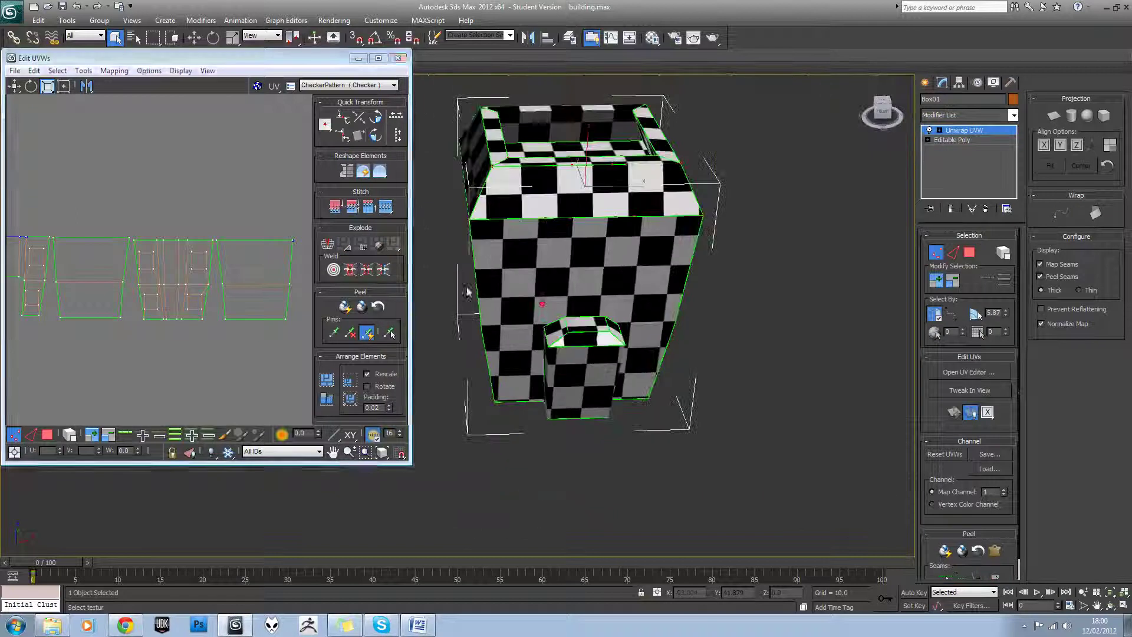
{"action": "left_click", "coordinate": [135, 241]}
{"action": "middle_click_drag", "start_coordinate": [648, 279], "coordinate": [440, 262], "text": "alt"}
{"action": "left_click", "coordinate": [130, 239]}
{"action": "left_click", "coordinate": [131, 240]}
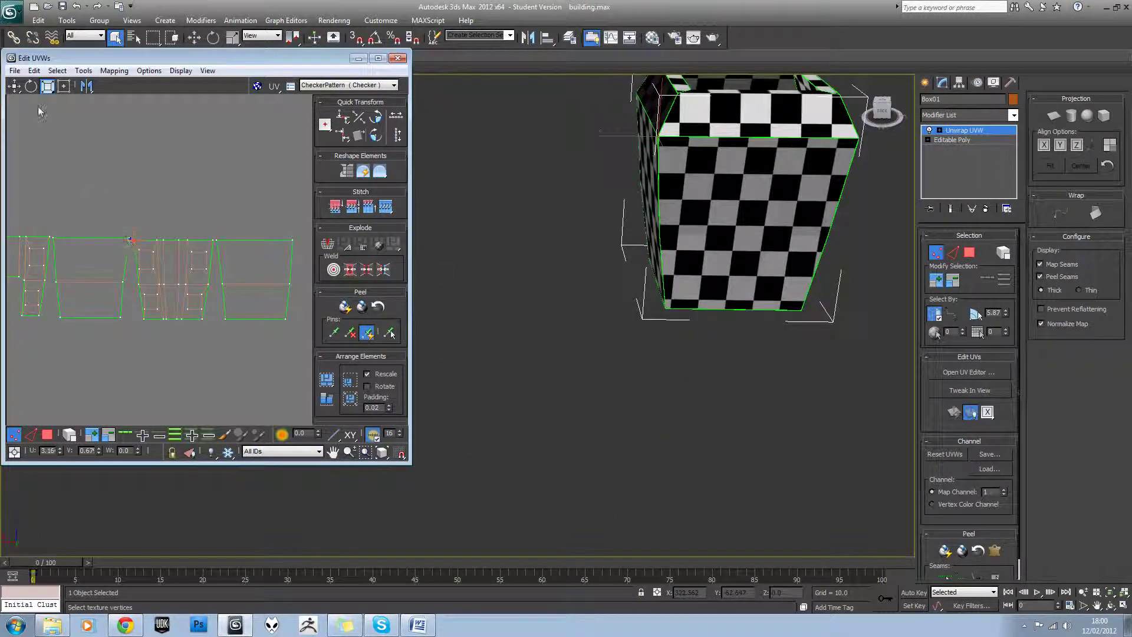
{"action": "left_click", "coordinate": [14, 86]}
{"action": "left_click_drag", "start_coordinate": [134, 240], "coordinate": [164, 186]}
{"action": "scroll", "coordinate": [570, 170], "scroll_direction": "up", "scroll_amount": 5}
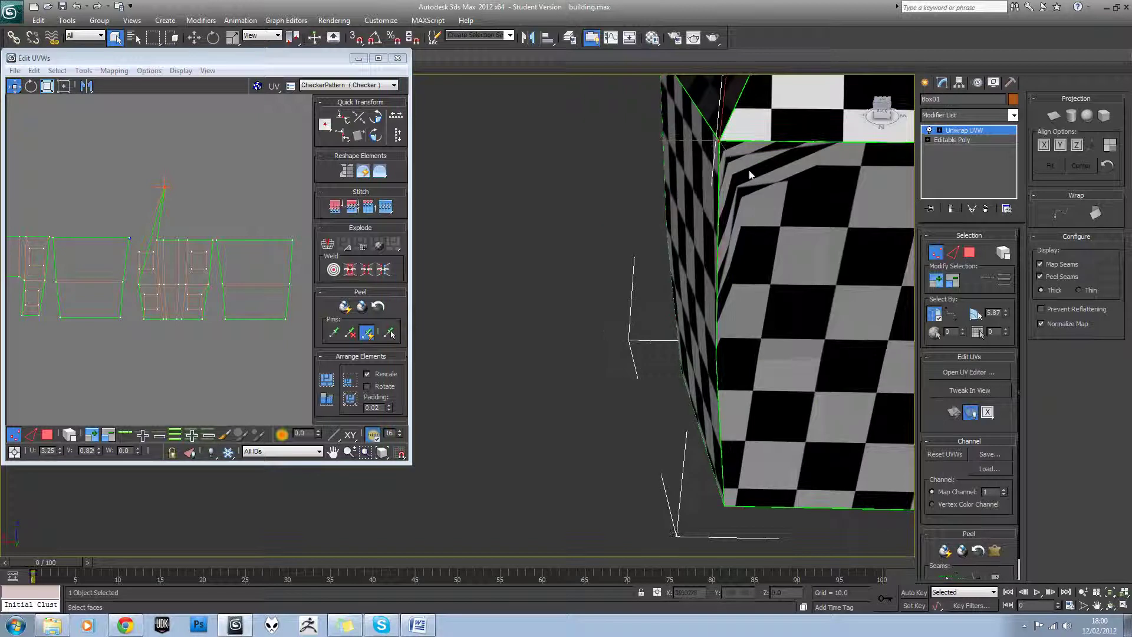
{"action": "scroll", "coordinate": [220, 224], "scroll_direction": "down", "scroll_amount": 2}
{"action": "key", "text": "ctrl+z"}
{"action": "scroll", "coordinate": [683, 277], "scroll_direction": "down", "scroll_amount": 2}
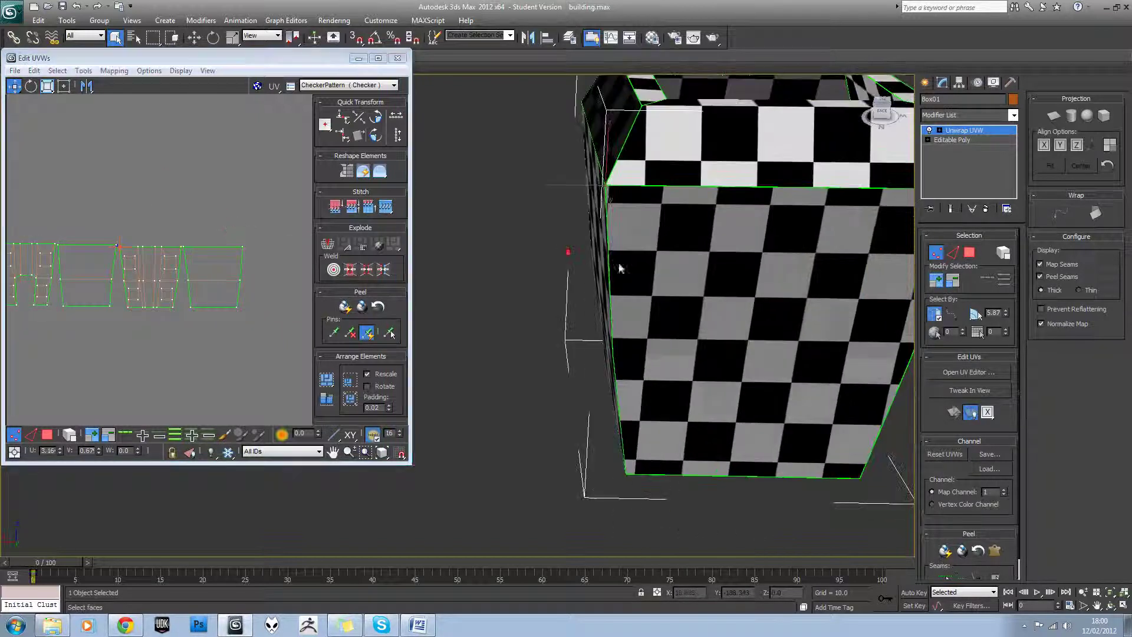
Step: Examine the checker pattern around the building and the overall spread of the UV shells
{"action": "middle_click_drag", "start_coordinate": [683, 288], "coordinate": [648, 292], "text": "alt"}
{"action": "scroll", "coordinate": [772, 321], "scroll_direction": "down", "scroll_amount": 3}
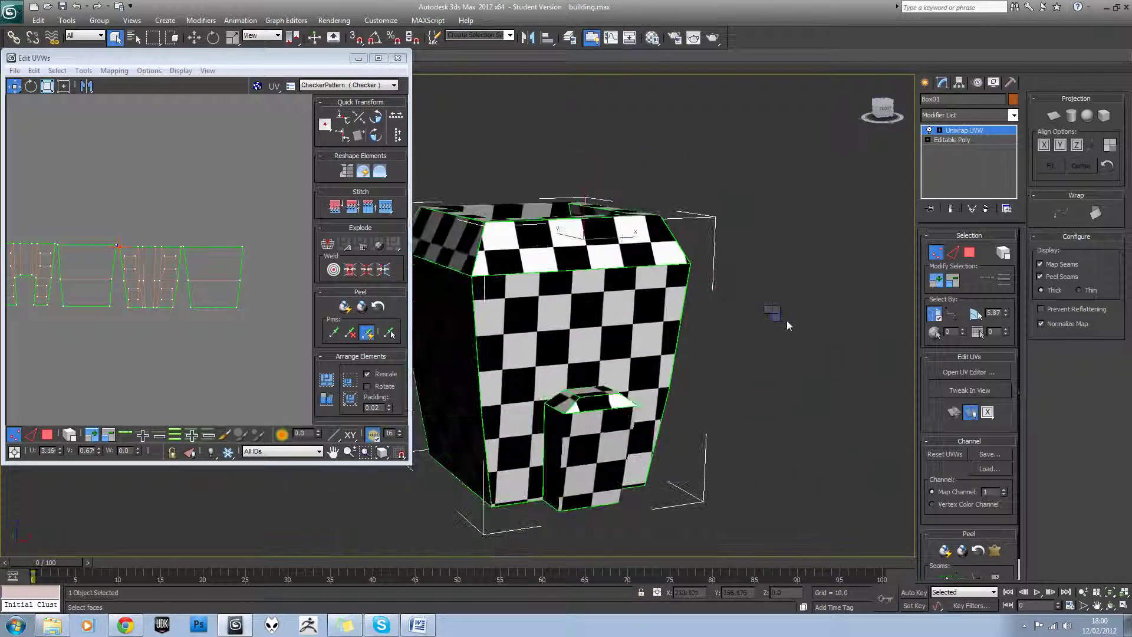
{"action": "middle_click_drag", "start_coordinate": [220, 249], "coordinate": [260, 256]}
{"action": "scroll", "coordinate": [260, 253], "scroll_direction": "down", "scroll_amount": 2}
{"action": "scroll", "coordinate": [260, 237], "scroll_direction": "down", "scroll_amount": 2}
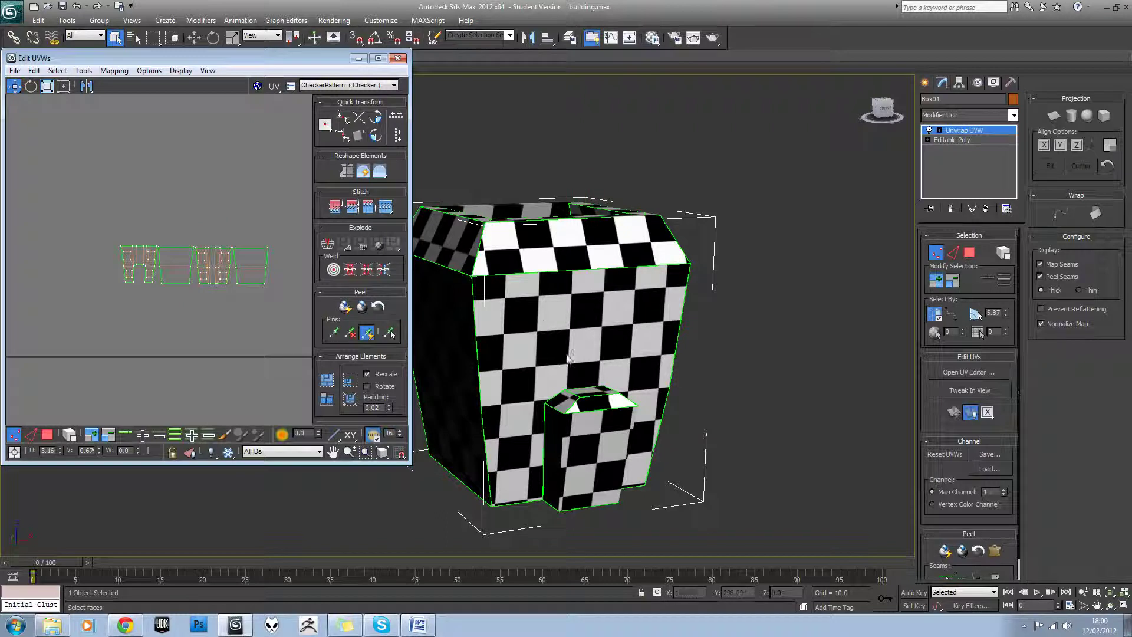
{"action": "scroll", "coordinate": [663, 354], "scroll_direction": "down", "scroll_amount": 3}
{"action": "mouse_move", "coordinate": [599, 354]}
{"action": "middle_mouse_down"}
{"action": "mouse_move", "coordinate": [663, 354]}
{"action": "mouse_move", "coordinate": [585, 352]}
{"action": "mouse_move", "coordinate": [618, 349]}
{"action": "middle_mouse_up"}
{"action": "scroll", "coordinate": [219, 250], "scroll_direction": "down", "scroll_amount": 1}
{"action": "middle_click_drag", "start_coordinate": [238, 244], "coordinate": [182, 265]}
{"action": "scroll", "coordinate": [219, 250], "scroll_direction": "down", "scroll_amount": 3}
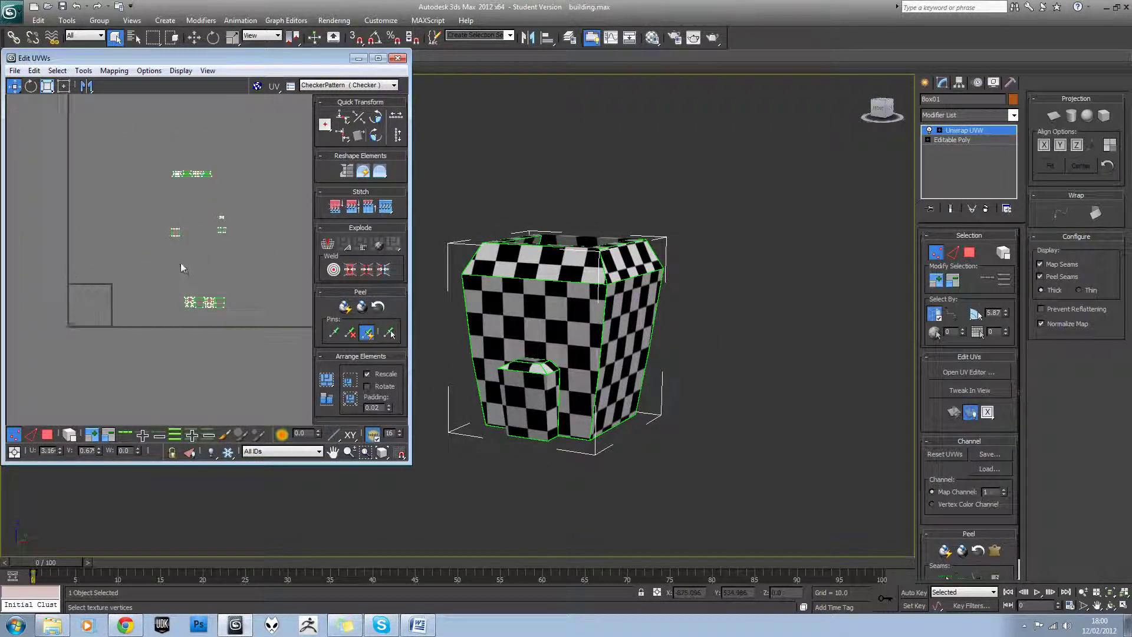
Step: Move the roof slope, doorway and roof floor shells as whole elements close to the wall shells
{"action": "left_click", "coordinate": [46, 435]}
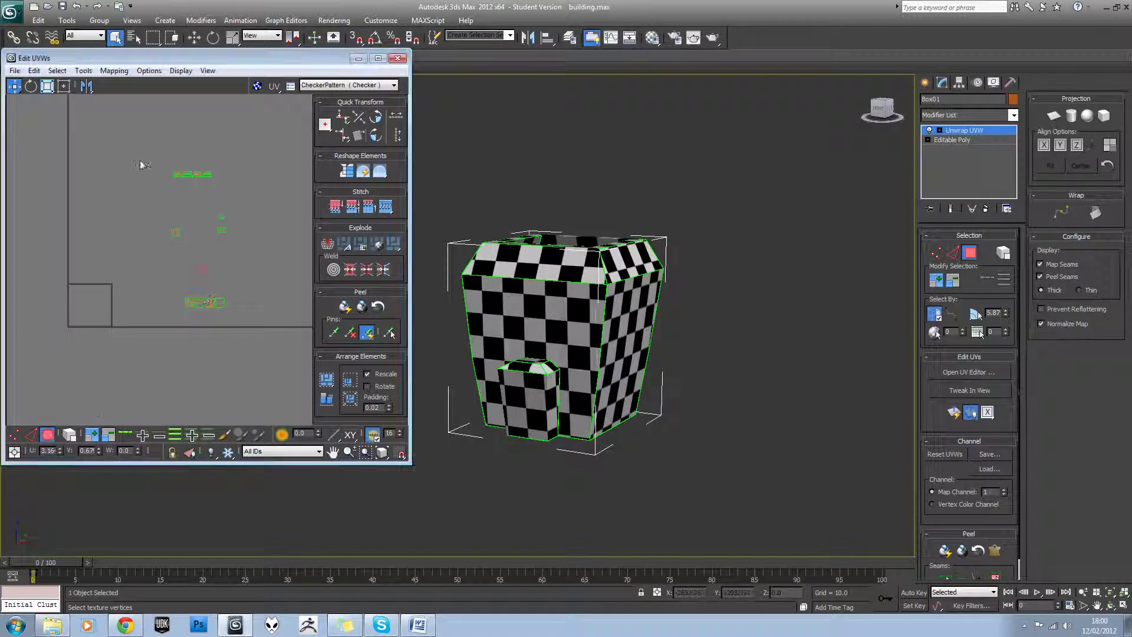
{"action": "left_click", "coordinate": [201, 175]}
{"action": "left_click_drag", "start_coordinate": [200, 176], "coordinate": [213, 288]}
{"action": "left_click", "coordinate": [223, 229]}
{"action": "mouse_move", "coordinate": [223, 226]}
{"action": "left_mouse_down"}
{"action": "mouse_move", "coordinate": [237, 201]}
{"action": "mouse_move", "coordinate": [205, 276]}
{"action": "left_mouse_up"}
{"action": "left_click", "coordinate": [175, 234]}
{"action": "scroll", "coordinate": [165, 263], "scroll_direction": "up", "scroll_amount": 3}
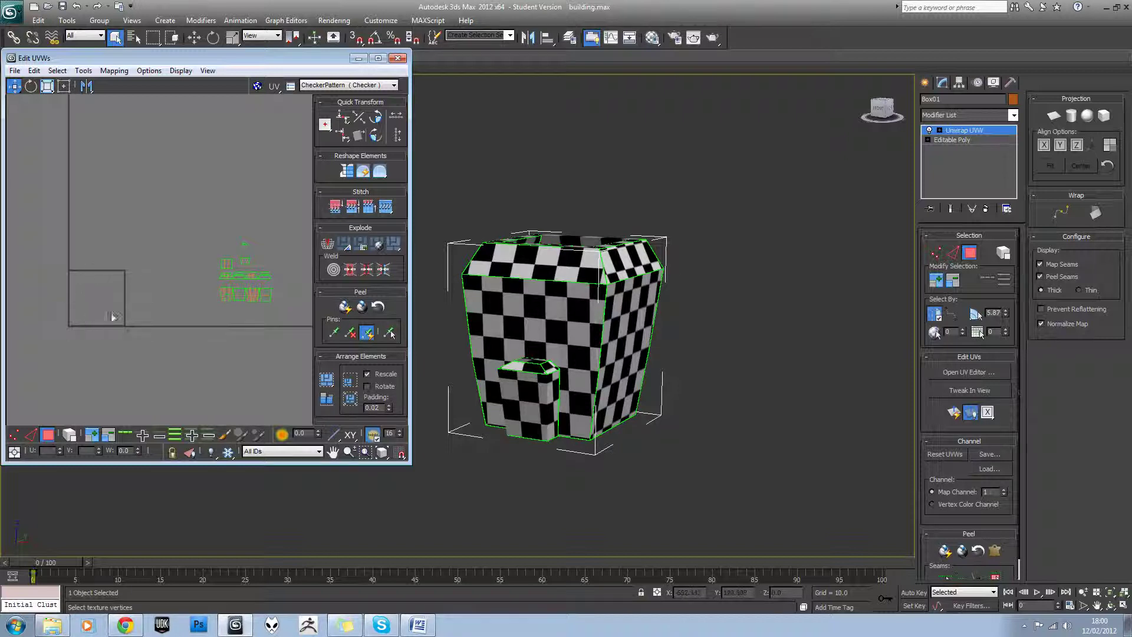
{"action": "middle_click_drag", "start_coordinate": [237, 305], "coordinate": [172, 298]}
{"action": "scroll", "coordinate": [175, 295], "scroll_direction": "up", "scroll_amount": 3}
{"action": "middle_click_drag", "start_coordinate": [189, 251], "coordinate": [194, 286]}
{"action": "scroll", "coordinate": [193, 283], "scroll_direction": "down", "scroll_amount": 3}
{"action": "scroll", "coordinate": [189, 269], "scroll_direction": "up", "scroll_amount": 3}
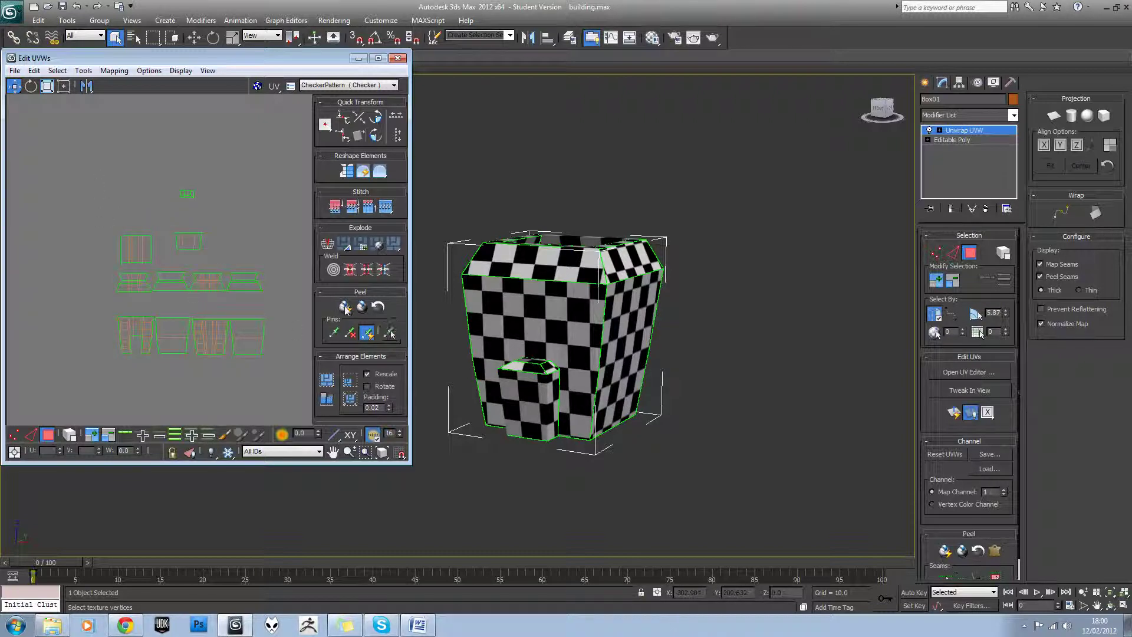
Step: Select all the UV shells and pack them into the UV square with Rescale on and 0.02 padding
{"action": "scroll", "coordinate": [377, 289], "scroll_direction": "down", "scroll_amount": 3}
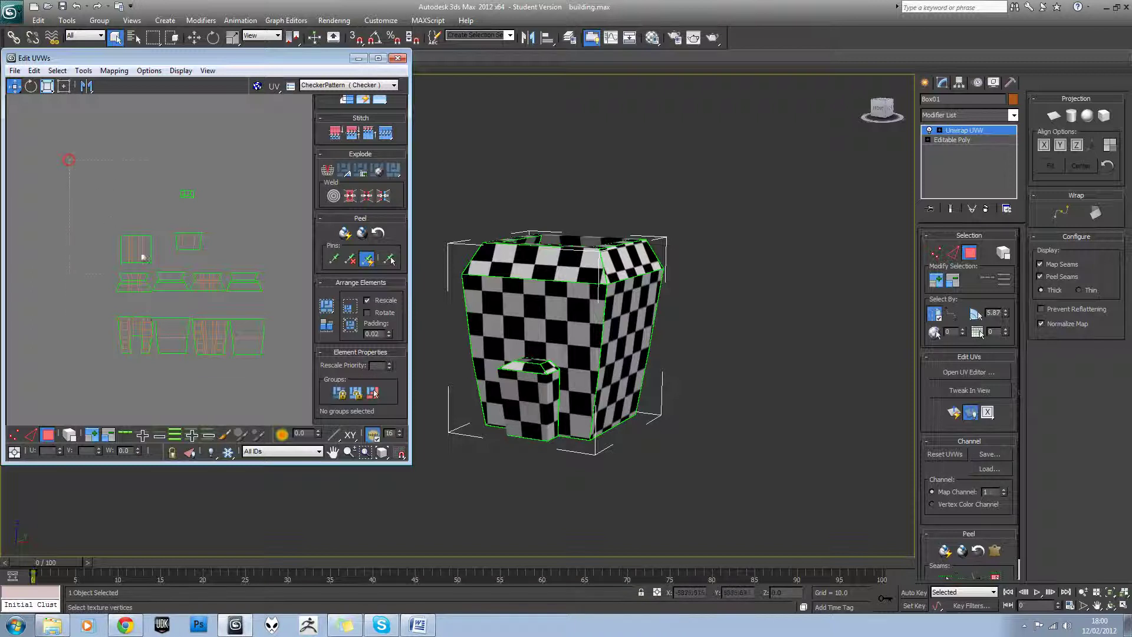
{"action": "key", "text": "ctrl+a"}
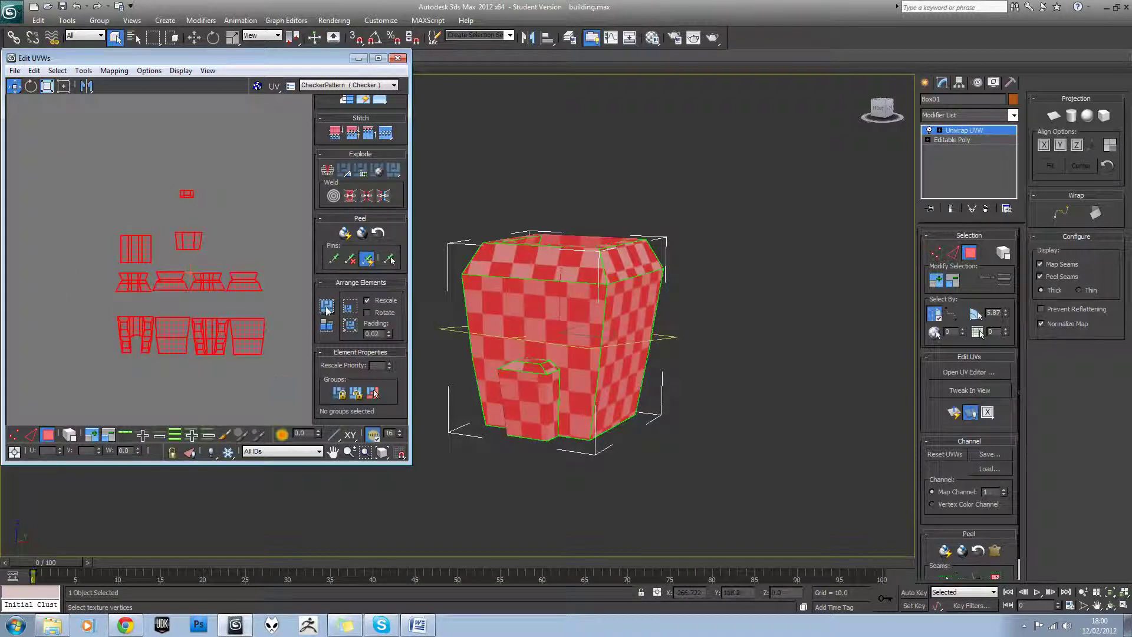
{"action": "left_click", "coordinate": [327, 310]}
{"action": "scroll", "coordinate": [153, 302], "scroll_direction": "down", "scroll_amount": 2}
{"action": "middle_click_drag", "start_coordinate": [127, 340], "coordinate": [220, 304]}
{"action": "middle_click_drag", "start_coordinate": [103, 315], "coordinate": [236, 297]}
{"action": "scroll", "coordinate": [236, 296], "scroll_direction": "up", "scroll_amount": 3}
{"action": "middle_click_drag", "start_coordinate": [123, 275], "coordinate": [216, 281]}
{"action": "scroll", "coordinate": [240, 287], "scroll_direction": "down", "scroll_amount": 3}
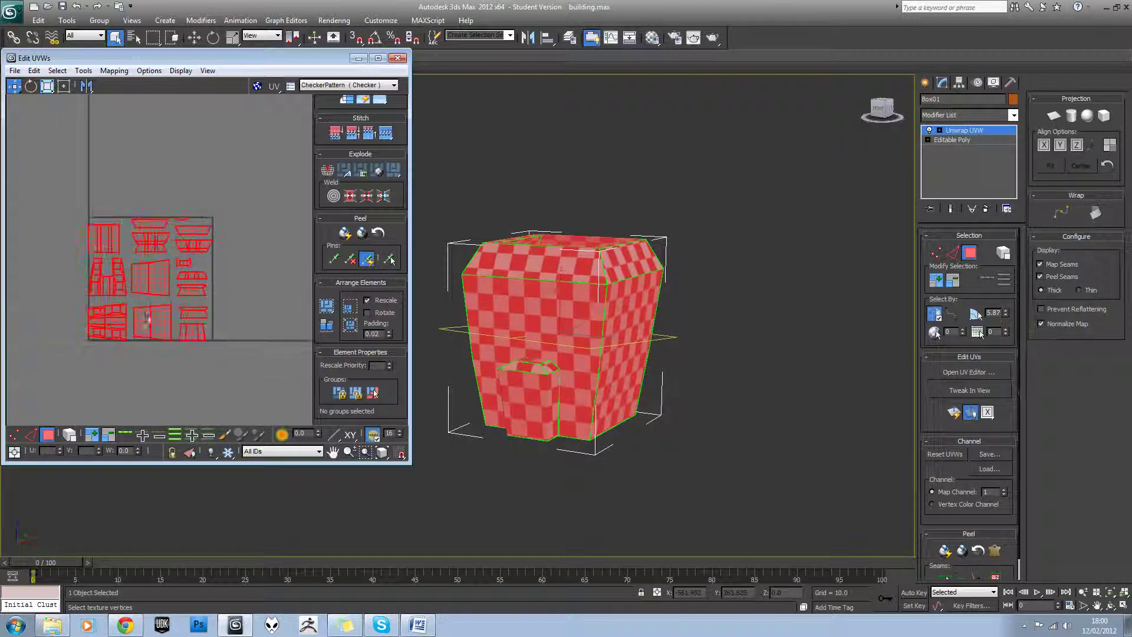
{"action": "left_click", "coordinate": [260, 289]}
{"action": "scroll", "coordinate": [246, 287], "scroll_direction": "up", "scroll_amount": 2}
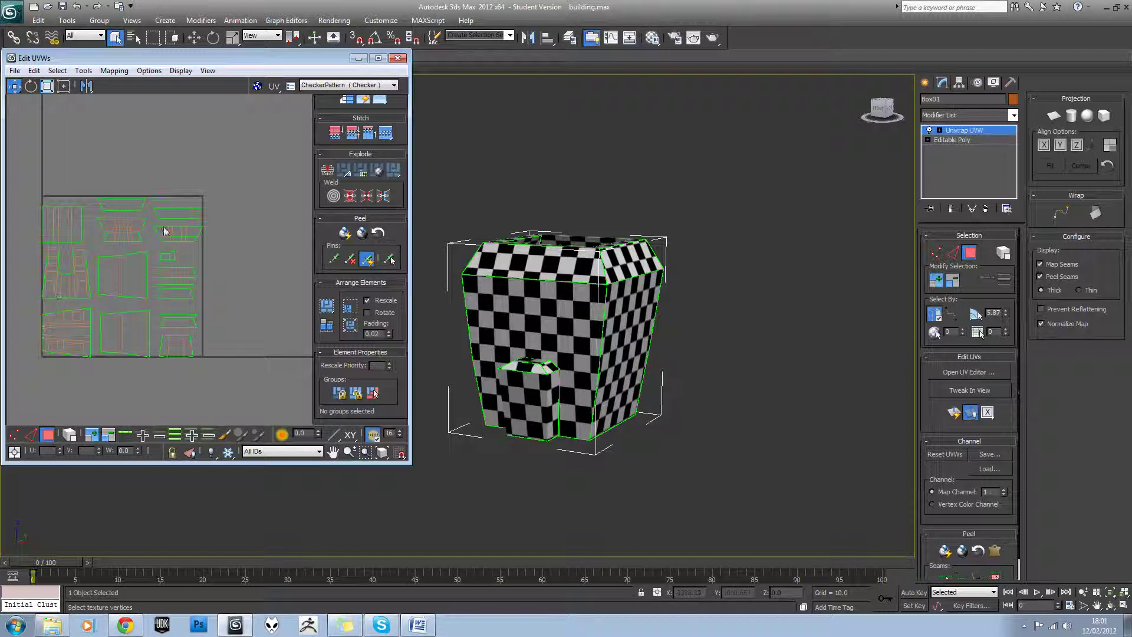
Step: Undo the packing of the ungrouped shells and return to the rows of loose shells
{"action": "scroll", "coordinate": [175, 281], "scroll_direction": "down", "scroll_amount": 2}
{"action": "key", "text": "ctrl+z"}
{"action": "key", "text": "ctrl+z"}
{"action": "middle_click_drag", "start_coordinate": [243, 257], "coordinate": [151, 265]}
{"action": "scroll", "coordinate": [150, 283], "scroll_direction": "down", "scroll_amount": 3}
{"action": "scroll", "coordinate": [157, 267], "scroll_direction": "up", "scroll_amount": 4}
Step: Group the four wall shells together, and group the four roof slope shells together
{"action": "left_click", "coordinate": [219, 259]}
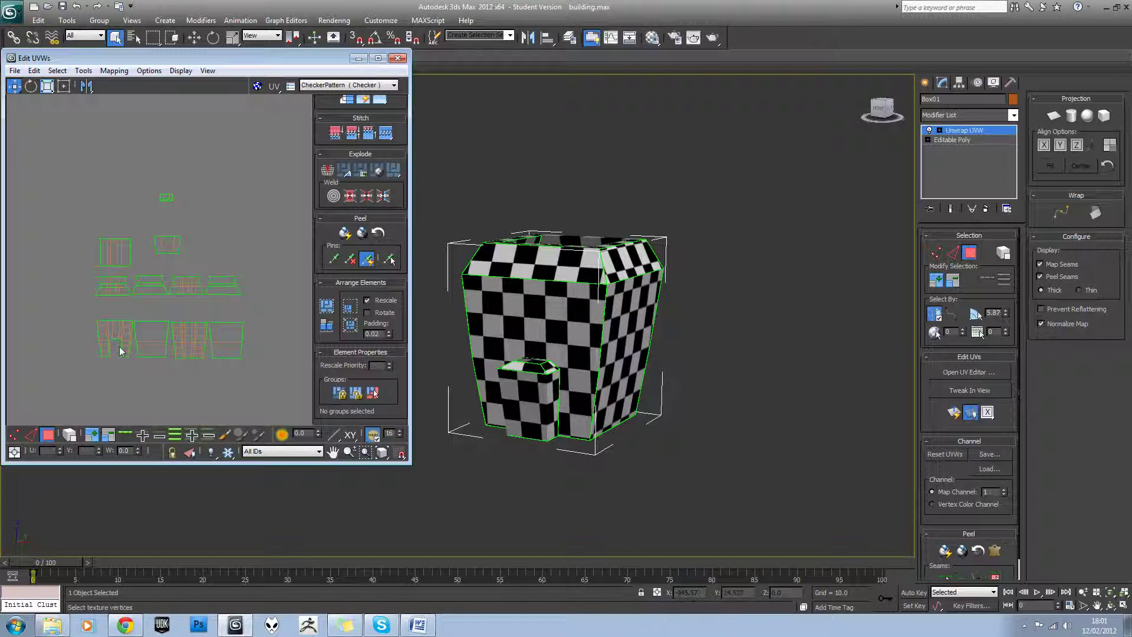
{"action": "left_click_drag", "start_coordinate": [256, 324], "coordinate": [257, 316]}
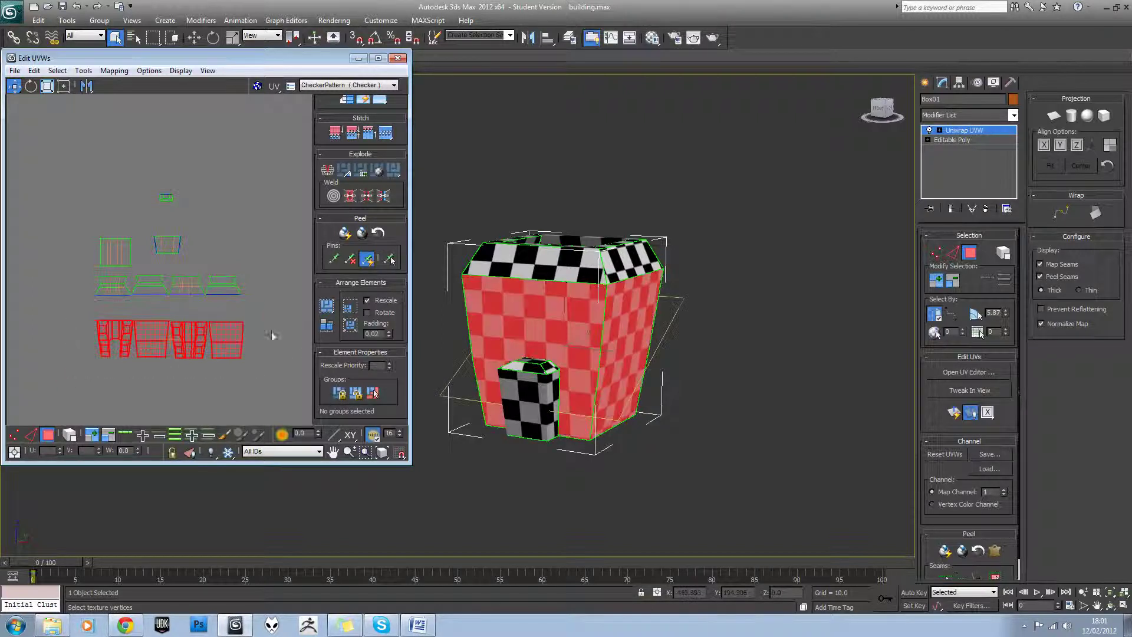
{"action": "left_click", "coordinate": [338, 394]}
{"action": "left_click_drag", "start_coordinate": [82, 299], "coordinate": [240, 279]}
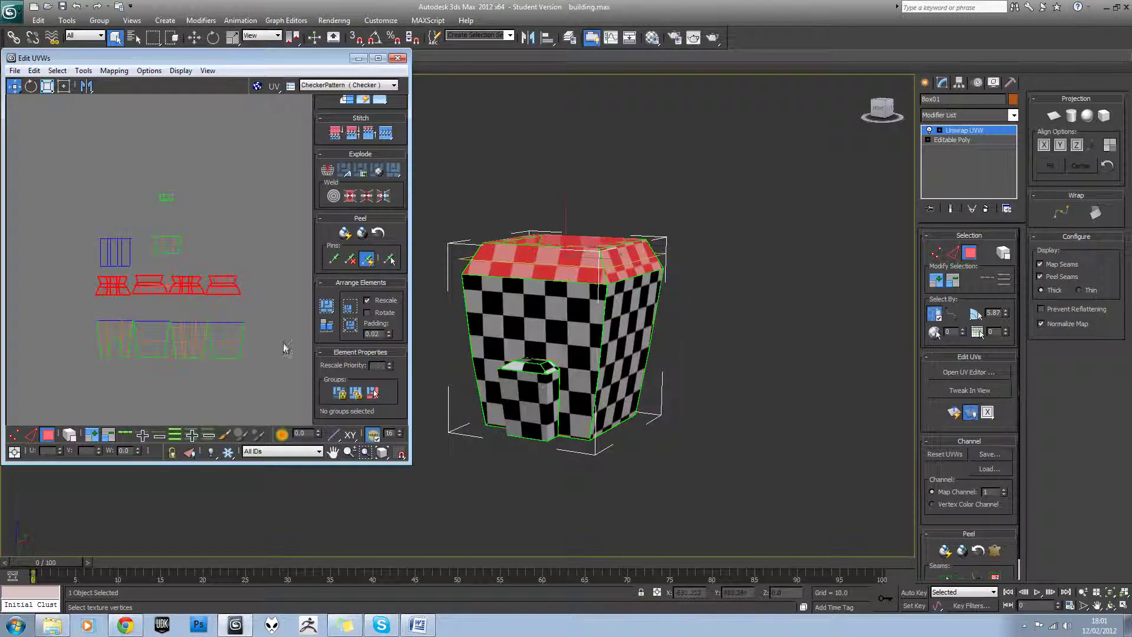
{"action": "left_click", "coordinate": [338, 394]}
Step: Place the doorway roof shell against the doorway wall shell and group the two
{"action": "left_click", "coordinate": [163, 224]}
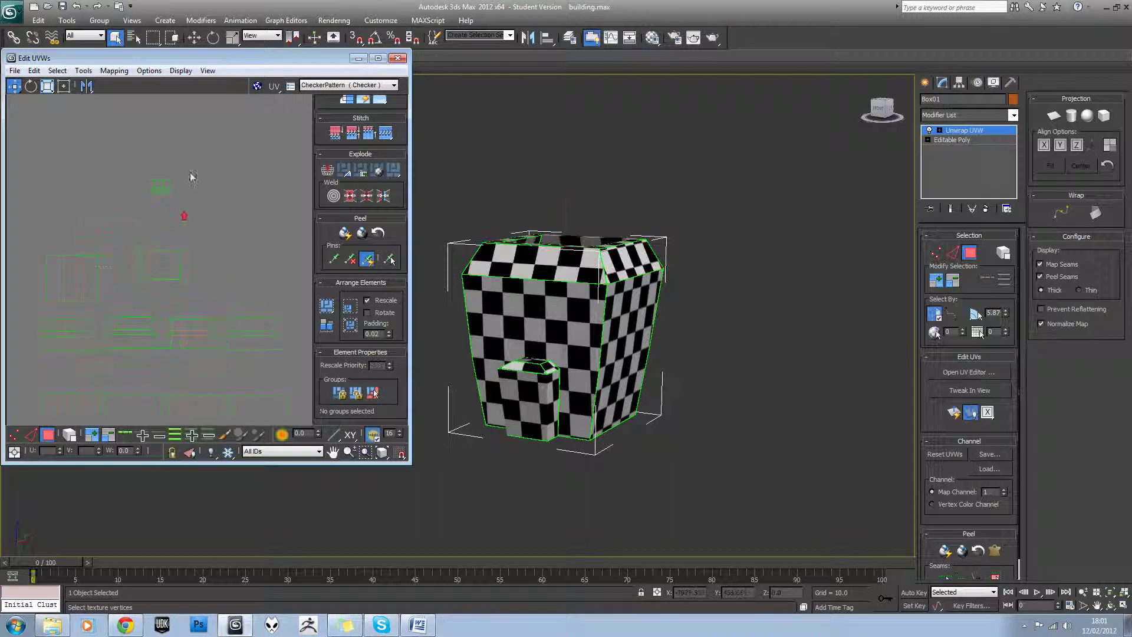
{"action": "left_click", "coordinate": [160, 184]}
{"action": "left_click_drag", "start_coordinate": [159, 183], "coordinate": [161, 243]}
{"action": "left_click", "coordinate": [95, 242]}
{"action": "middle_click_drag", "start_coordinate": [95, 241], "coordinate": [123, 209]}
{"action": "left_click_drag", "start_coordinate": [229, 187], "coordinate": [158, 263]}
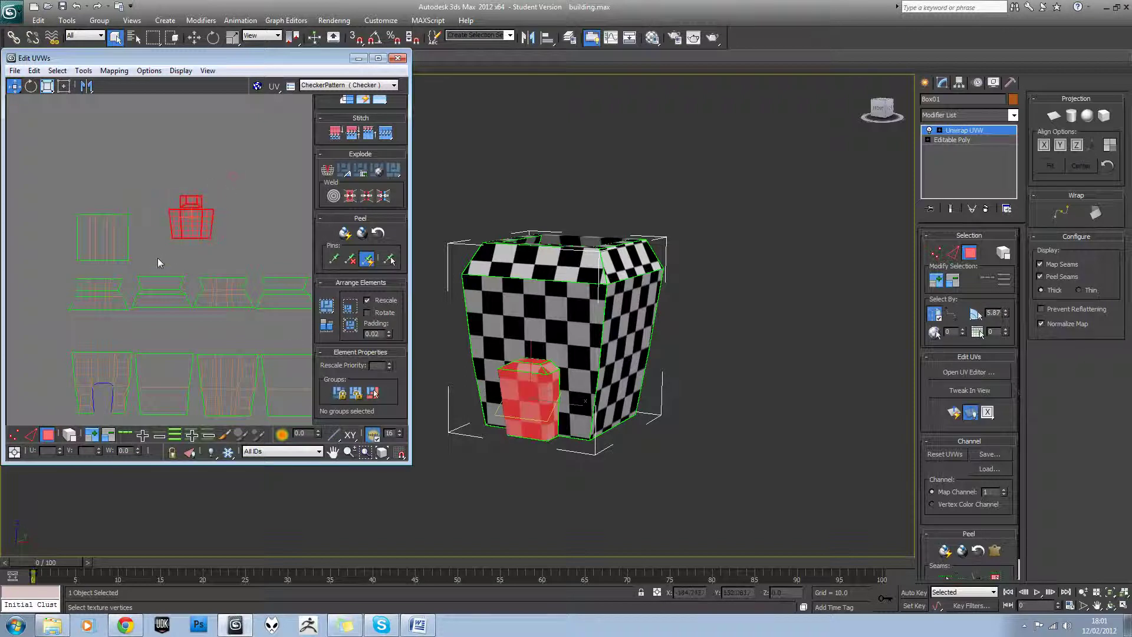
{"action": "left_click", "coordinate": [337, 393]}
Step: Group the roof floor shell on its own
{"action": "left_click_drag", "start_coordinate": [143, 198], "coordinate": [70, 264]}
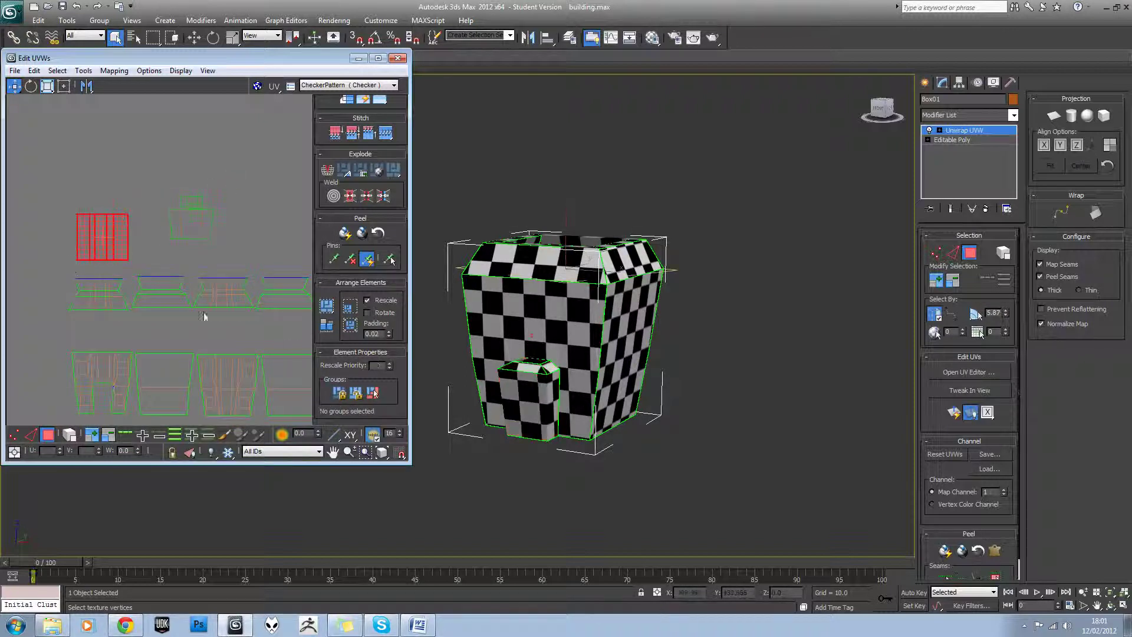
{"action": "left_click", "coordinate": [338, 395]}
{"action": "left_click", "coordinate": [258, 261]}
Step: Pack all the grouped shells into the UV square with Rescale on and 0.02 padding
{"action": "scroll", "coordinate": [259, 264], "scroll_direction": "down", "scroll_amount": 3}
{"action": "left_click_drag", "start_coordinate": [136, 203], "coordinate": [287, 350]}
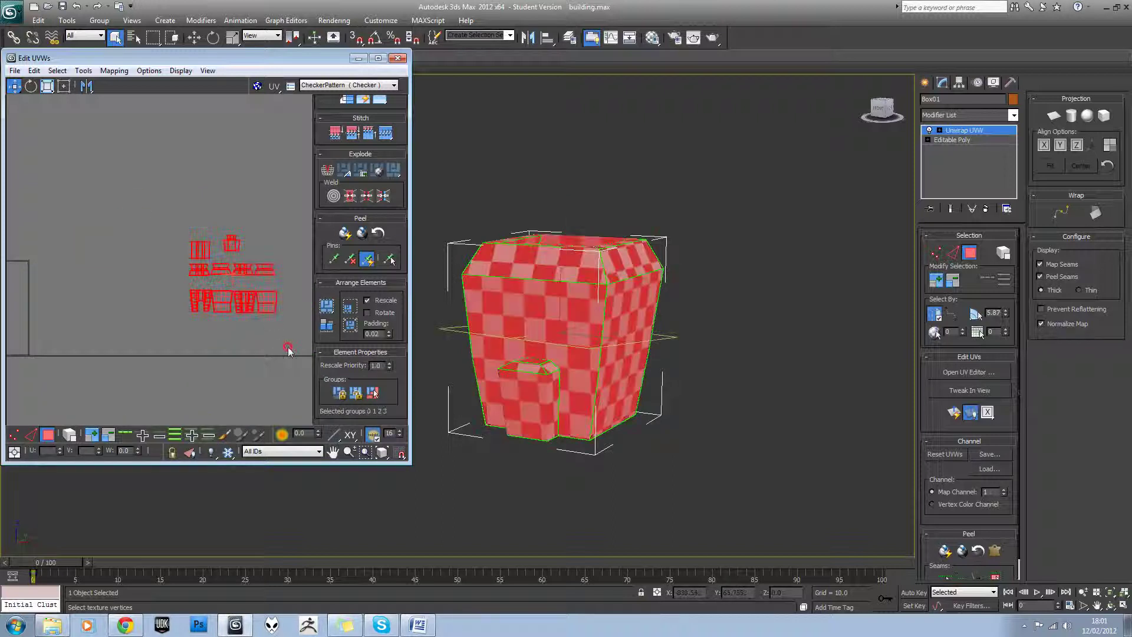
{"action": "left_click", "coordinate": [328, 309]}
{"action": "left_click", "coordinate": [181, 269]}
{"action": "middle_click_drag", "start_coordinate": [68, 272], "coordinate": [211, 271]}
{"action": "scroll", "coordinate": [111, 284], "scroll_direction": "up", "scroll_amount": 3}
{"action": "middle_click_drag", "start_coordinate": [112, 285], "coordinate": [148, 214]}
{"action": "scroll", "coordinate": [148, 214], "scroll_direction": "up", "scroll_amount": 2}
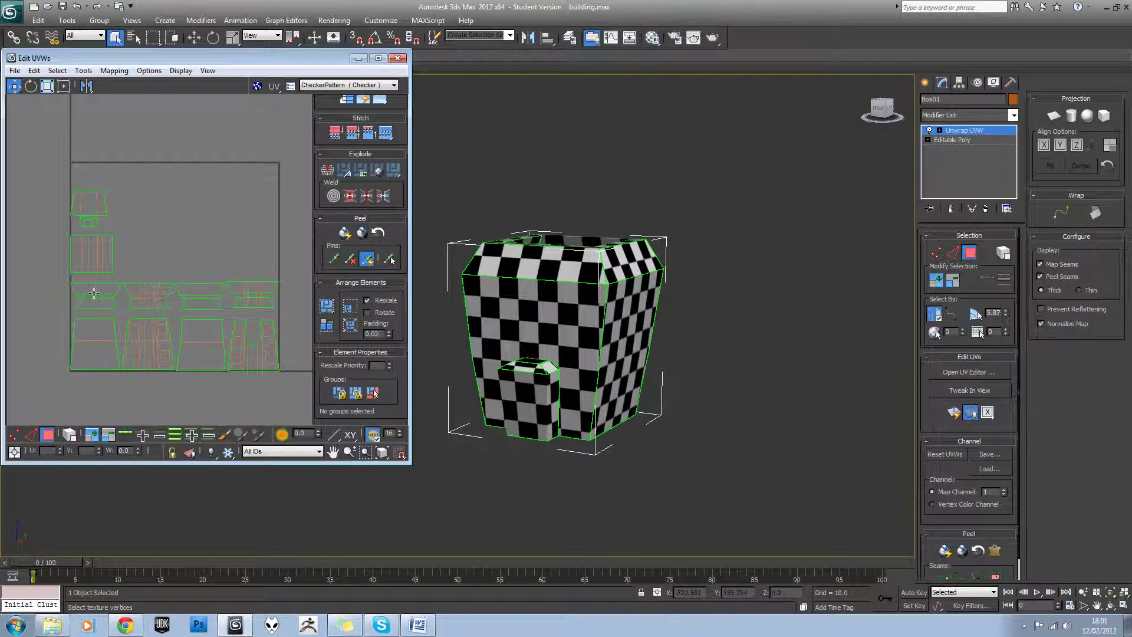
{"action": "left_click", "coordinate": [95, 256]}
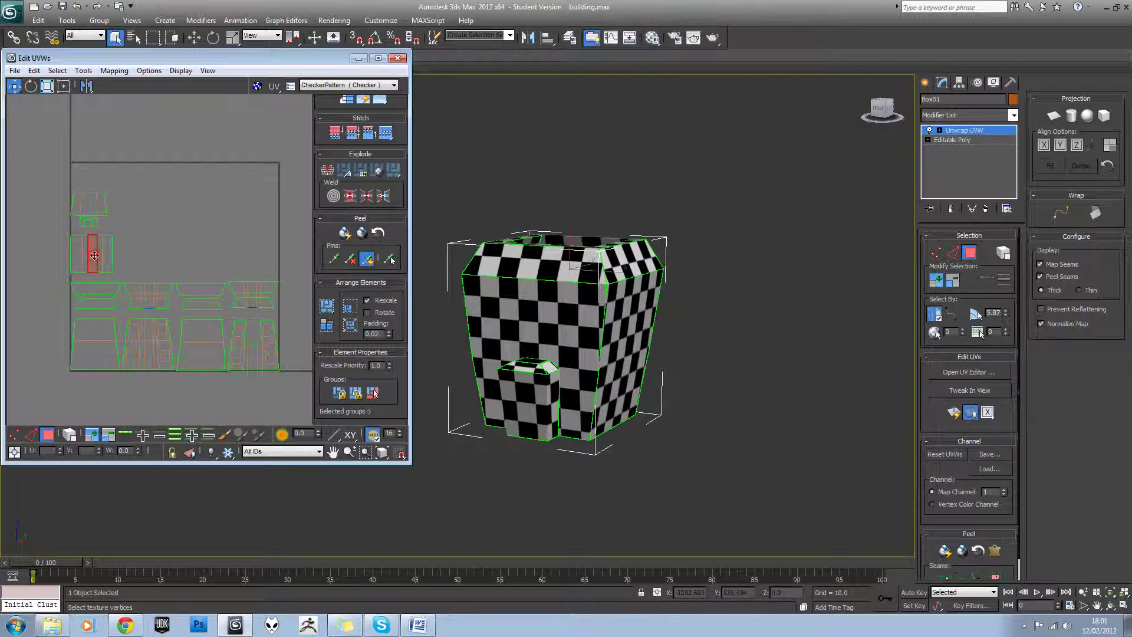
{"action": "left_click", "coordinate": [90, 210]}
{"action": "left_click", "coordinate": [156, 219]}
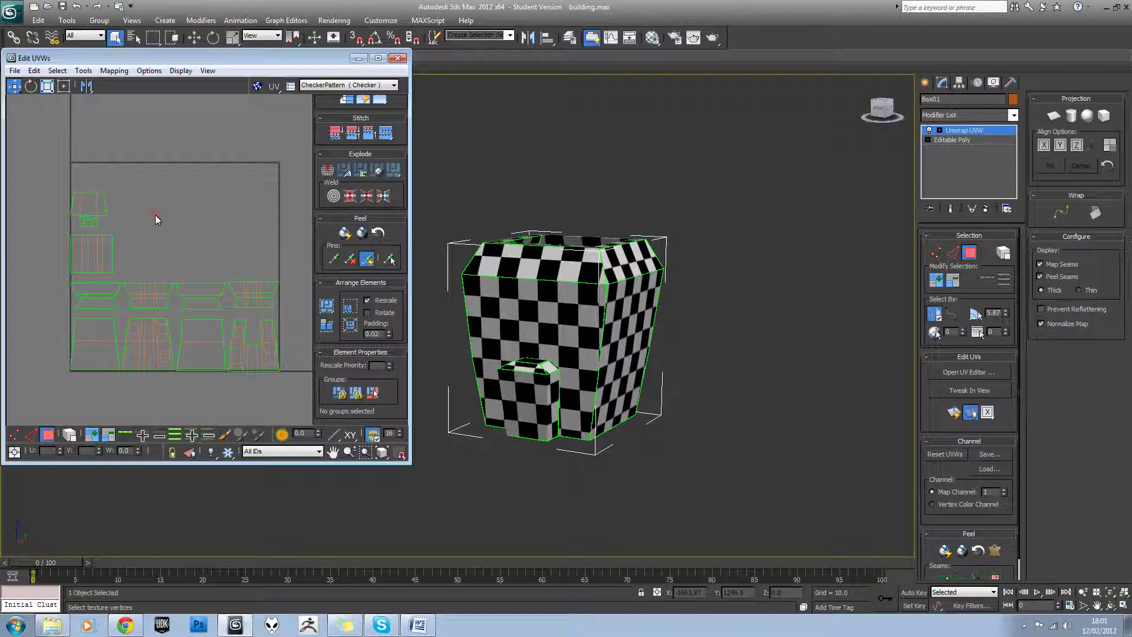
Step: Flip the four wall shells vertically
{"action": "middle_click_drag", "start_coordinate": [122, 287], "coordinate": [124, 264]}
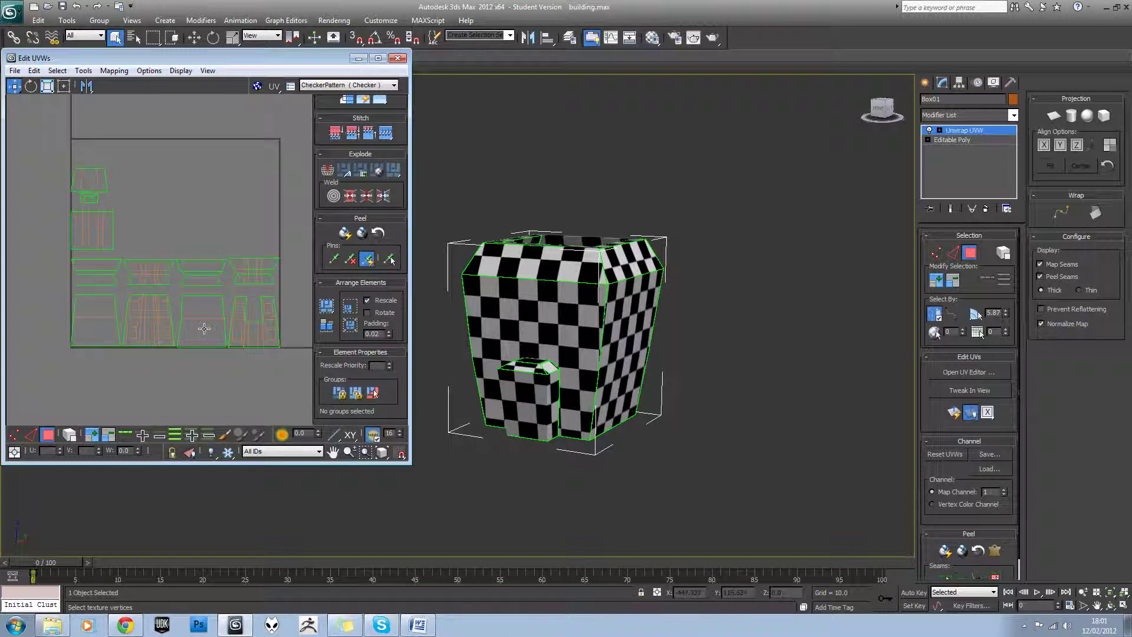
{"action": "left_click", "coordinate": [236, 345]}
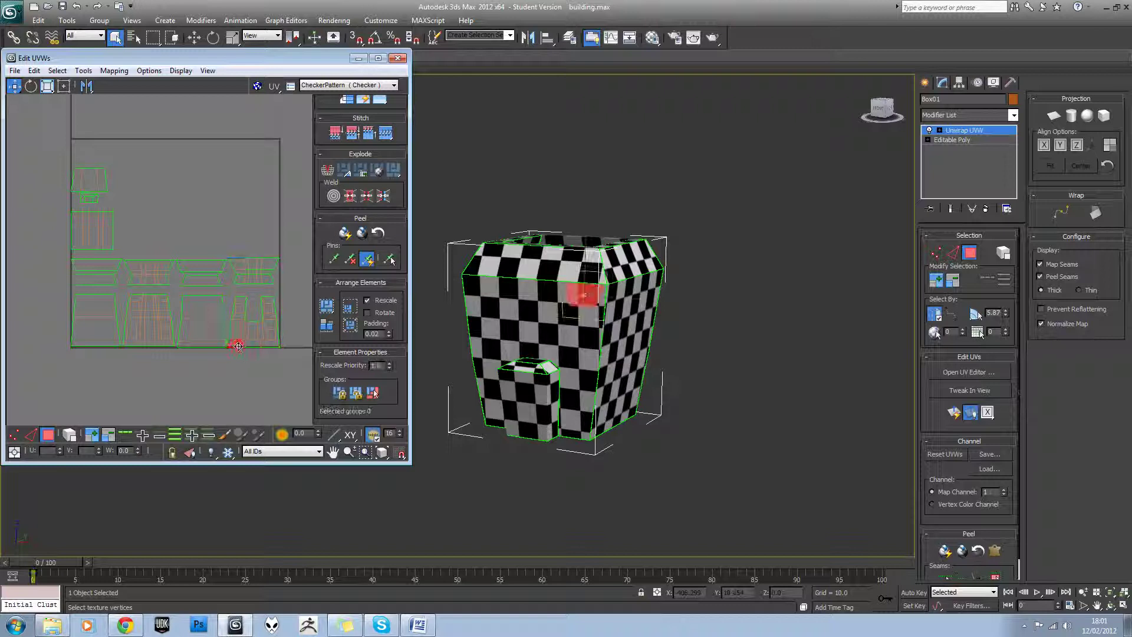
{"action": "left_click", "coordinate": [241, 300]}
{"action": "left_click", "coordinate": [282, 367]}
{"action": "left_click_drag", "start_coordinate": [61, 322], "coordinate": [43, 295]}
{"action": "left_click", "coordinate": [83, 71]}
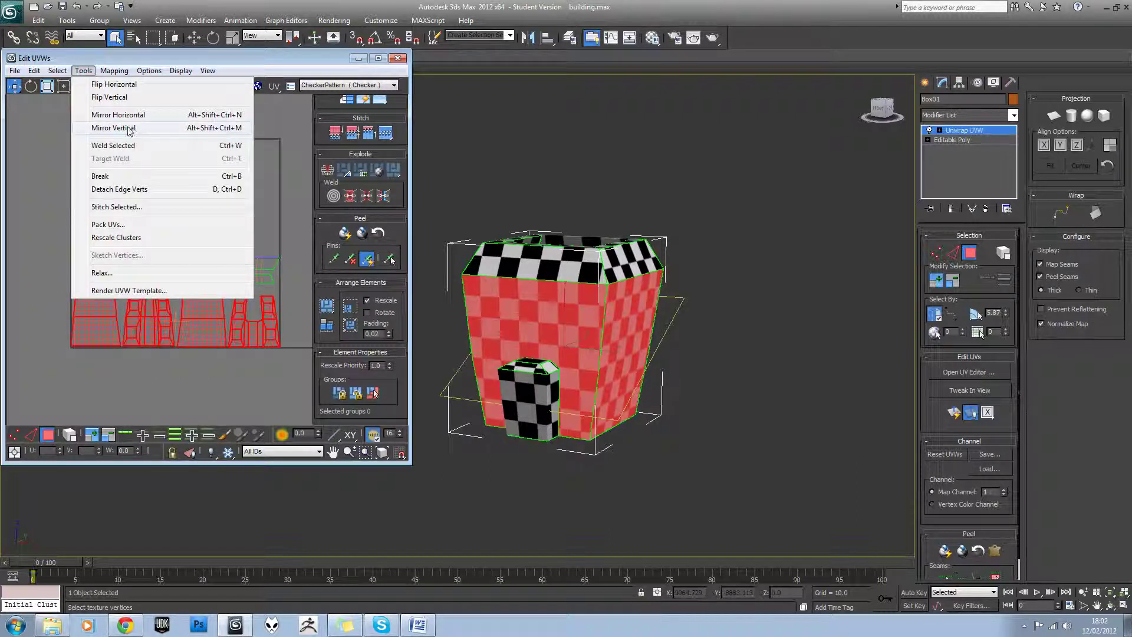
{"action": "left_click", "coordinate": [128, 101]}
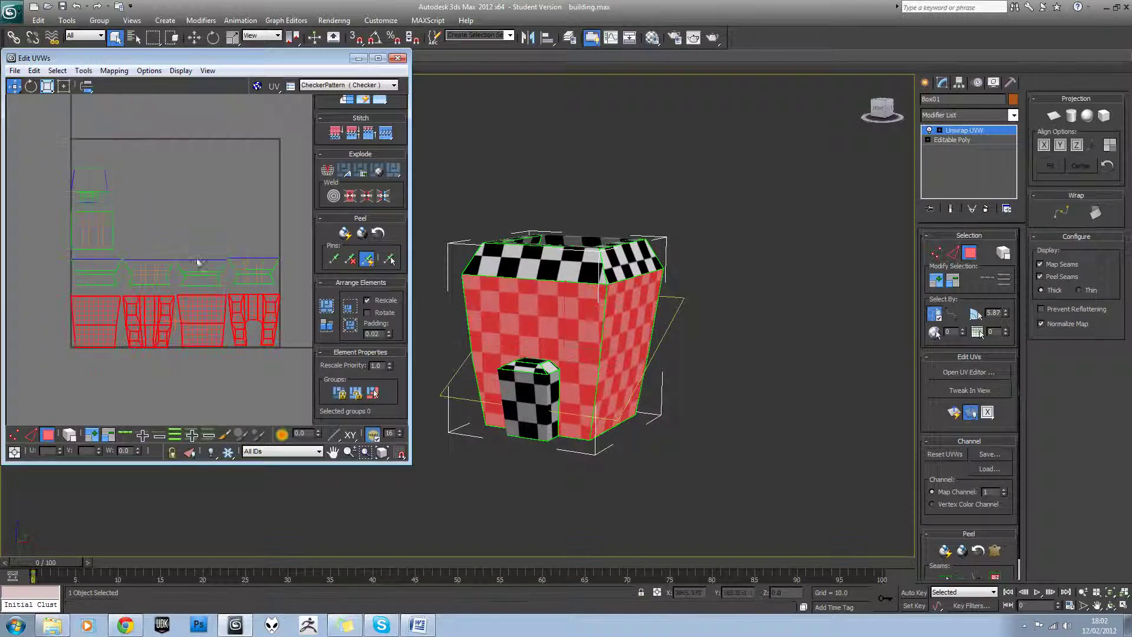
{"action": "left_click", "coordinate": [232, 365]}
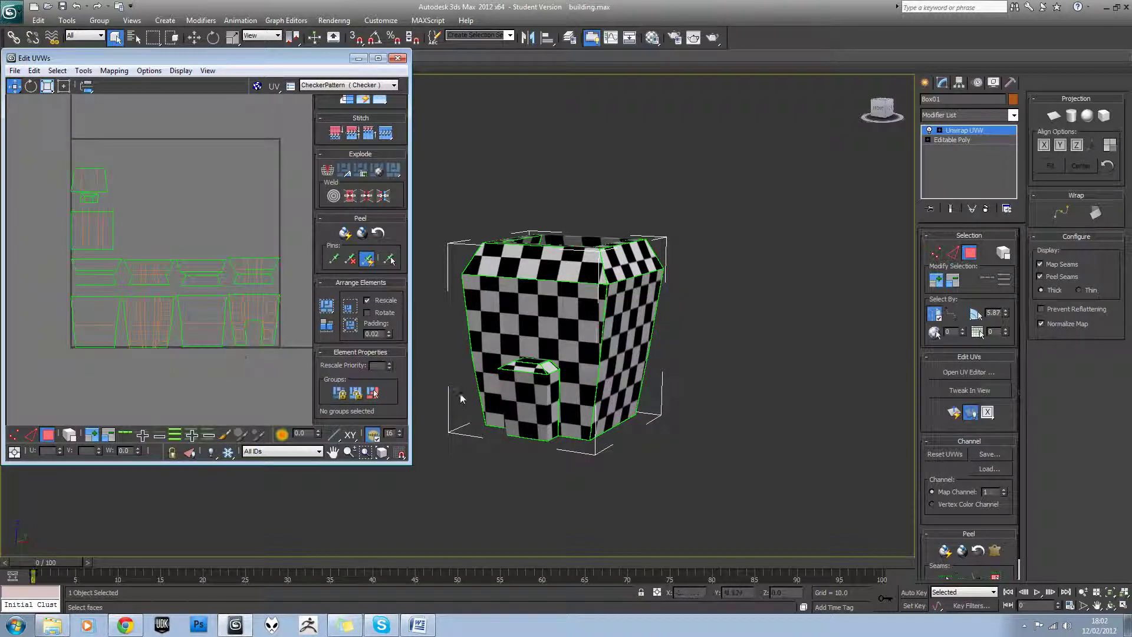
Step: Check how the roof slope shells are oriented relative to the walls by selecting single roof faces on the model
{"action": "left_click", "coordinate": [83, 70]}
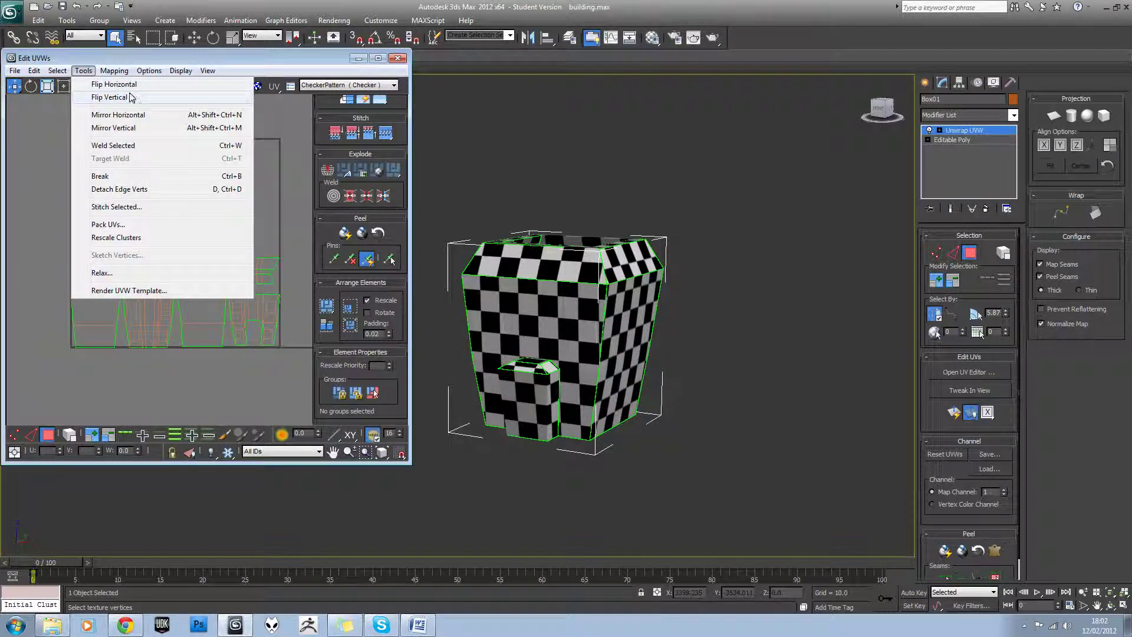
{"action": "left_click", "coordinate": [132, 98]}
{"action": "scroll", "coordinate": [250, 263], "scroll_direction": "up", "scroll_amount": 3}
{"action": "left_click", "coordinate": [230, 263]}
{"action": "middle_click_drag", "start_coordinate": [549, 279], "coordinate": [532, 325], "text": "alt"}
{"action": "left_click", "coordinate": [581, 239]}
{"action": "left_click", "coordinate": [574, 249]}
{"action": "left_click", "coordinate": [583, 239]}
{"action": "middle_click_drag", "start_coordinate": [588, 240], "coordinate": [501, 231], "text": "alt"}
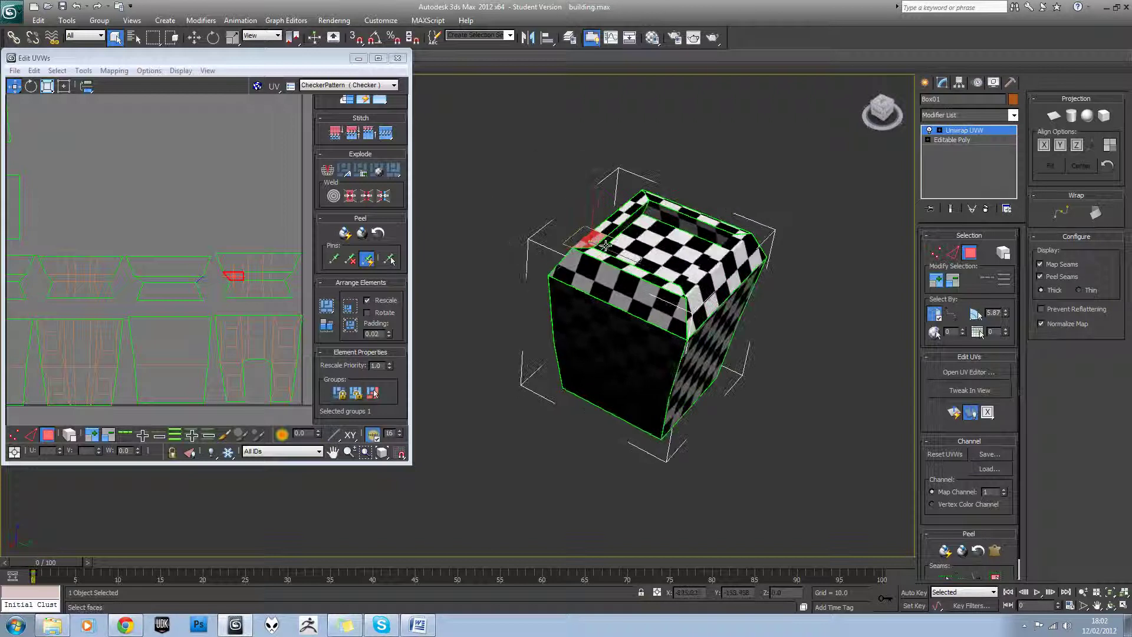
{"action": "left_click", "coordinate": [606, 247]}
{"action": "middle_click_drag", "start_coordinate": [606, 247], "coordinate": [714, 253], "text": "alt"}
{"action": "left_click", "coordinate": [656, 259]}
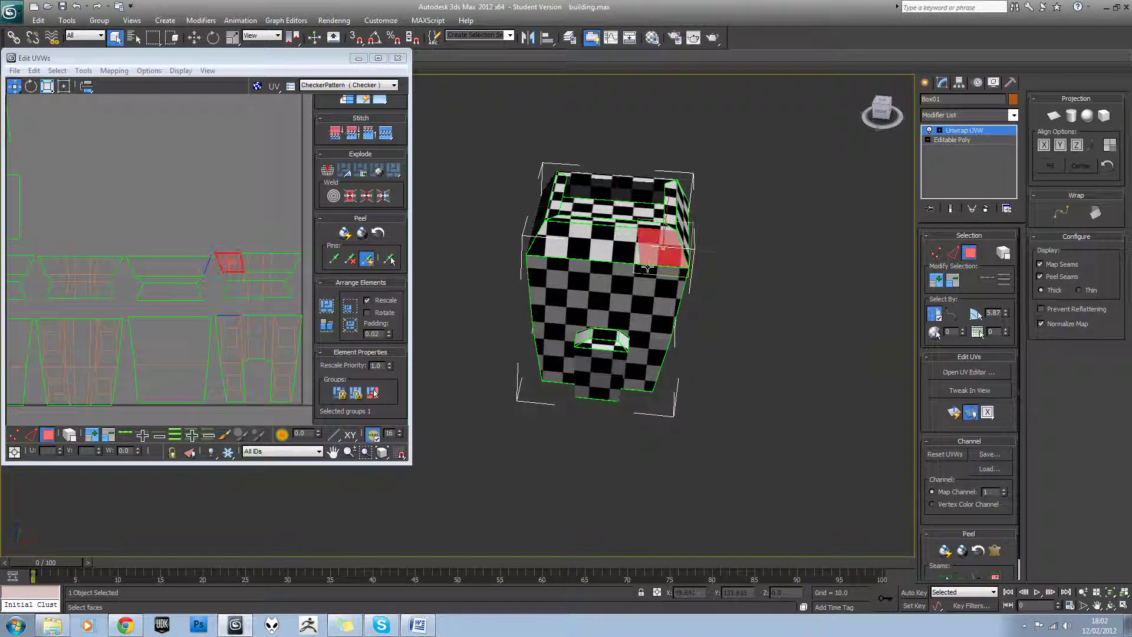
Step: Flip the four roof slope shells vertically
{"action": "scroll", "coordinate": [215, 259], "scroll_direction": "down", "scroll_amount": 2}
{"action": "left_click_drag", "start_coordinate": [45, 256], "coordinate": [281, 283]}
{"action": "left_click", "coordinate": [82, 72]}
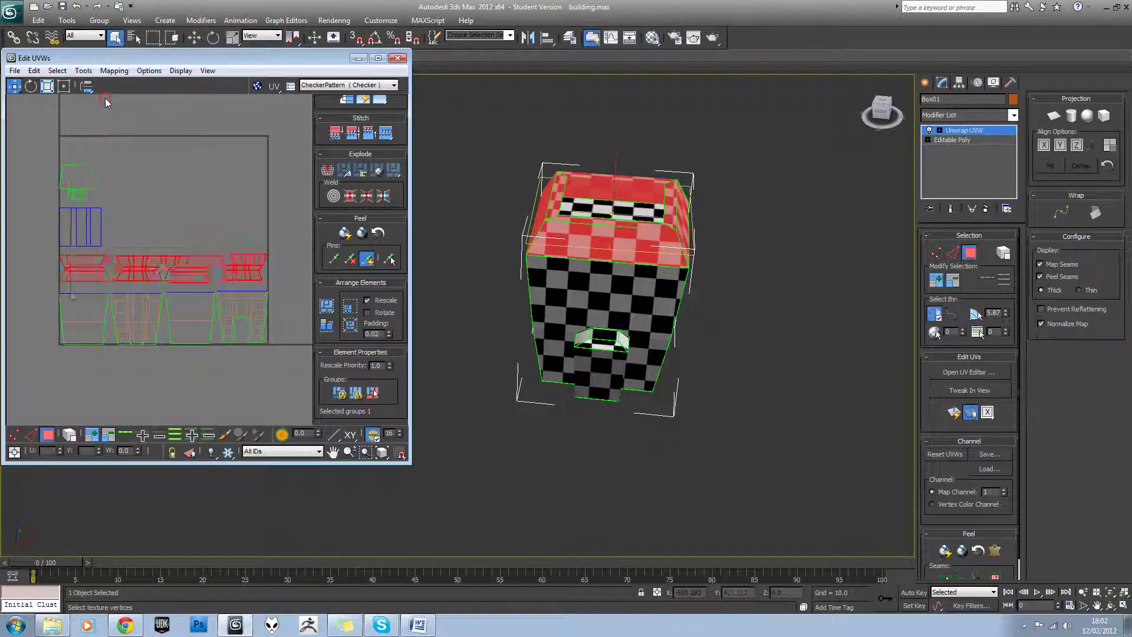
{"action": "left_click", "coordinate": [108, 98]}
{"action": "left_click", "coordinate": [181, 203]}
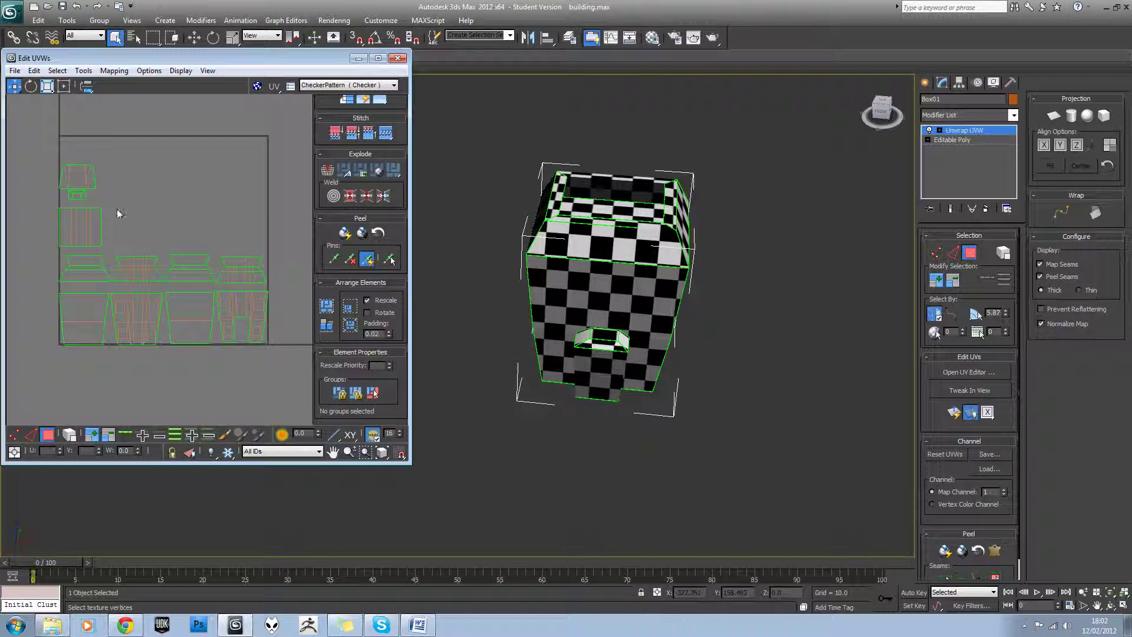
Step: Flip the doorway shells vertically in the UV layout
{"action": "scroll", "coordinate": [165, 193], "scroll_direction": "up", "scroll_amount": 2}
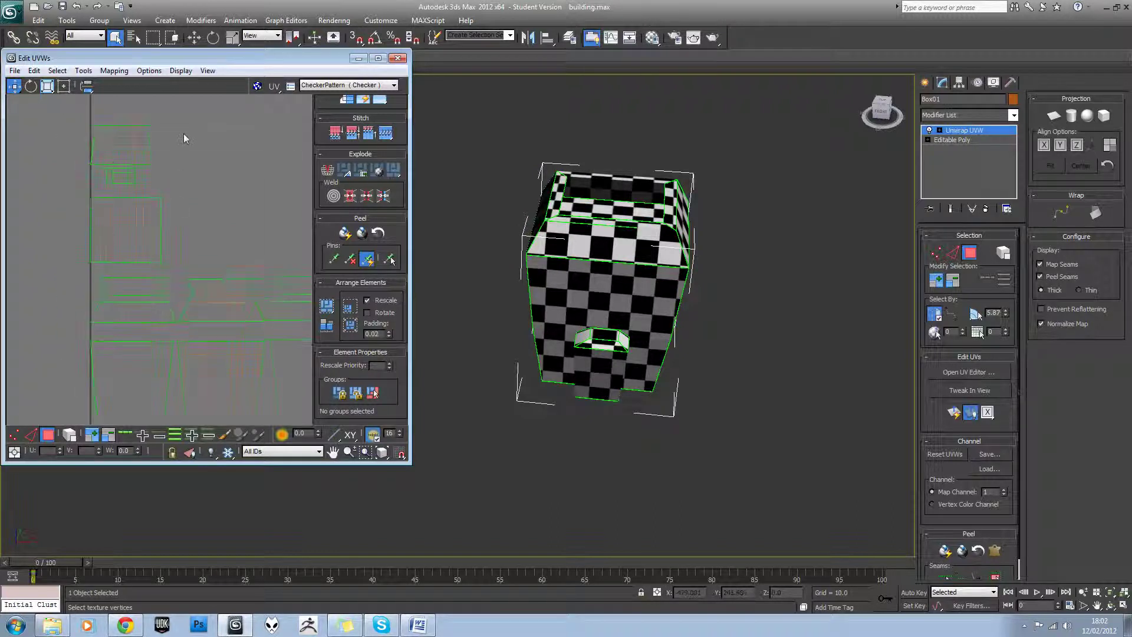
{"action": "left_click", "coordinate": [106, 174]}
{"action": "left_click", "coordinate": [112, 71]}
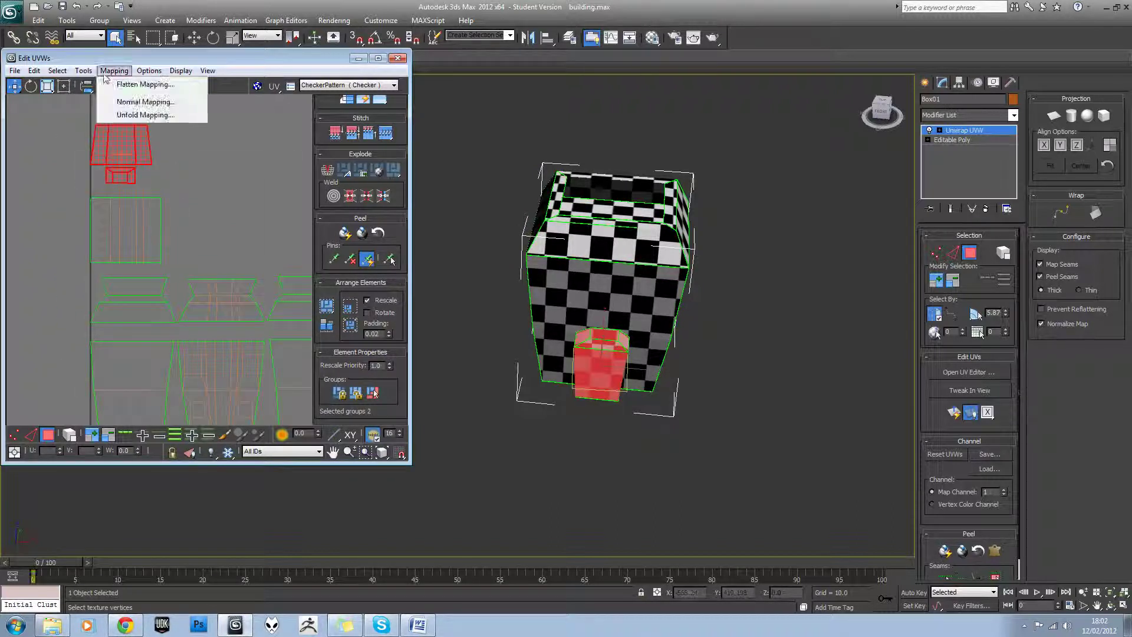
{"action": "mouse_move", "coordinate": [89, 72]}
{"action": "left_click", "coordinate": [104, 97]}
{"action": "left_click", "coordinate": [203, 168]}
{"action": "scroll", "coordinate": [203, 168], "scroll_direction": "down", "scroll_amount": 2}
{"action": "middle_click_drag", "start_coordinate": [244, 201], "coordinate": [202, 220]}
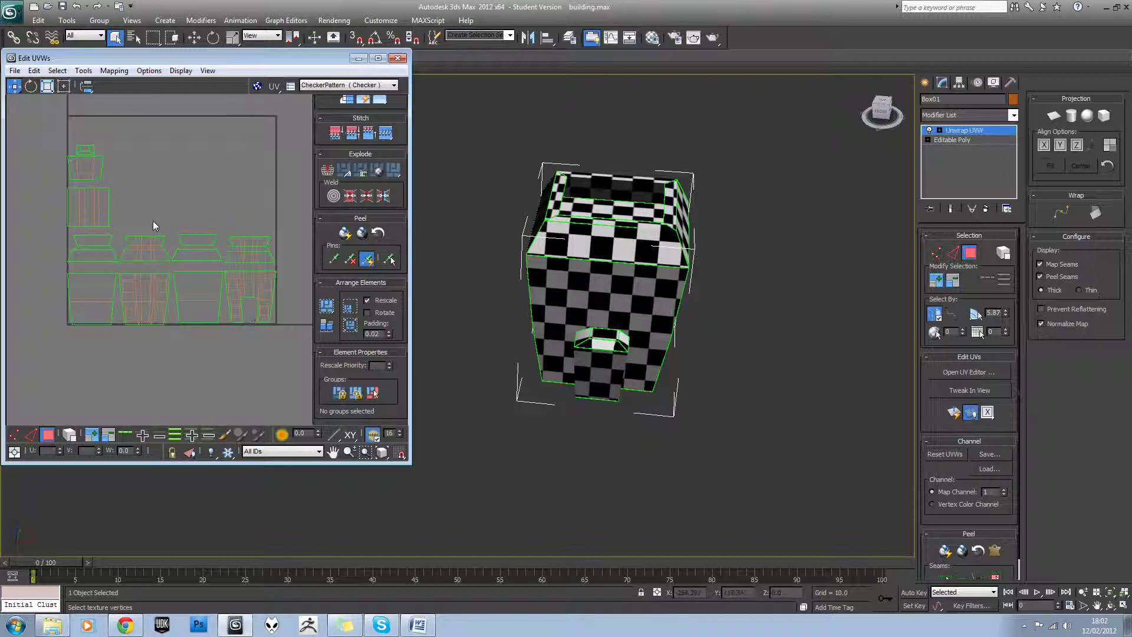
{"action": "middle_click_drag", "start_coordinate": [284, 342], "coordinate": [265, 342]}
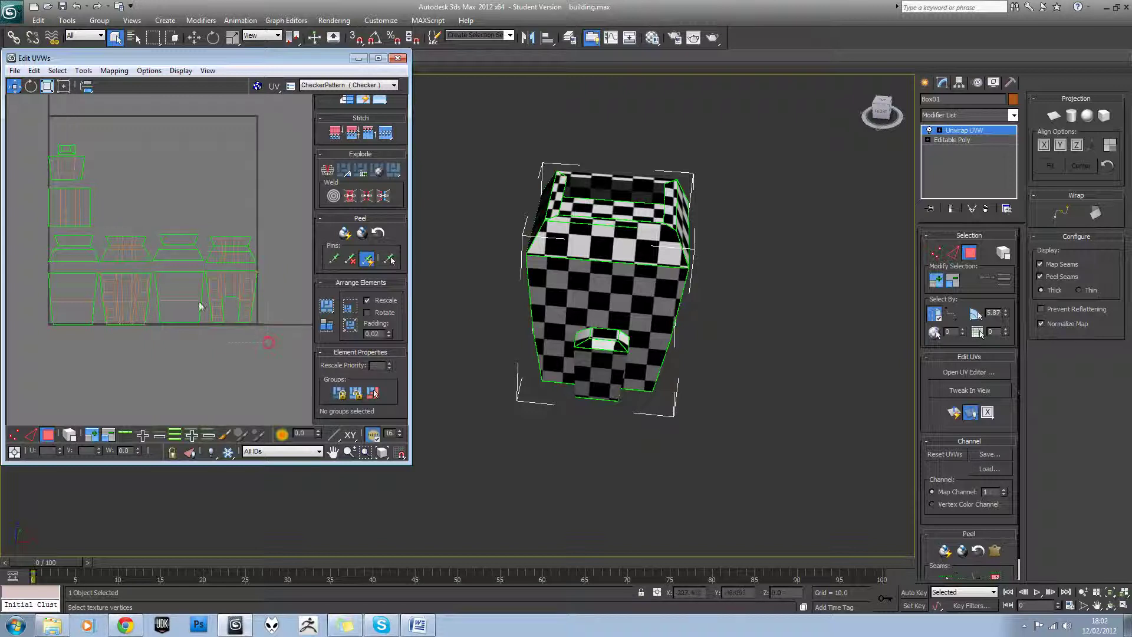
Step: Select all the shells in the UV square and ungroup them
{"action": "left_click", "coordinate": [163, 275]}
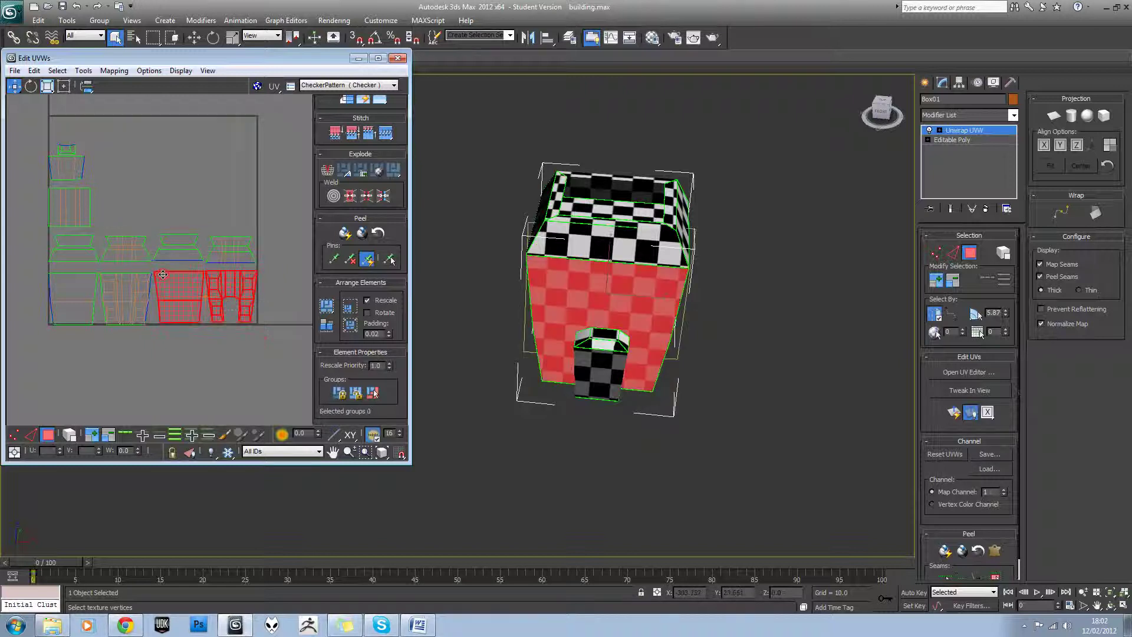
{"action": "left_click", "coordinate": [230, 348]}
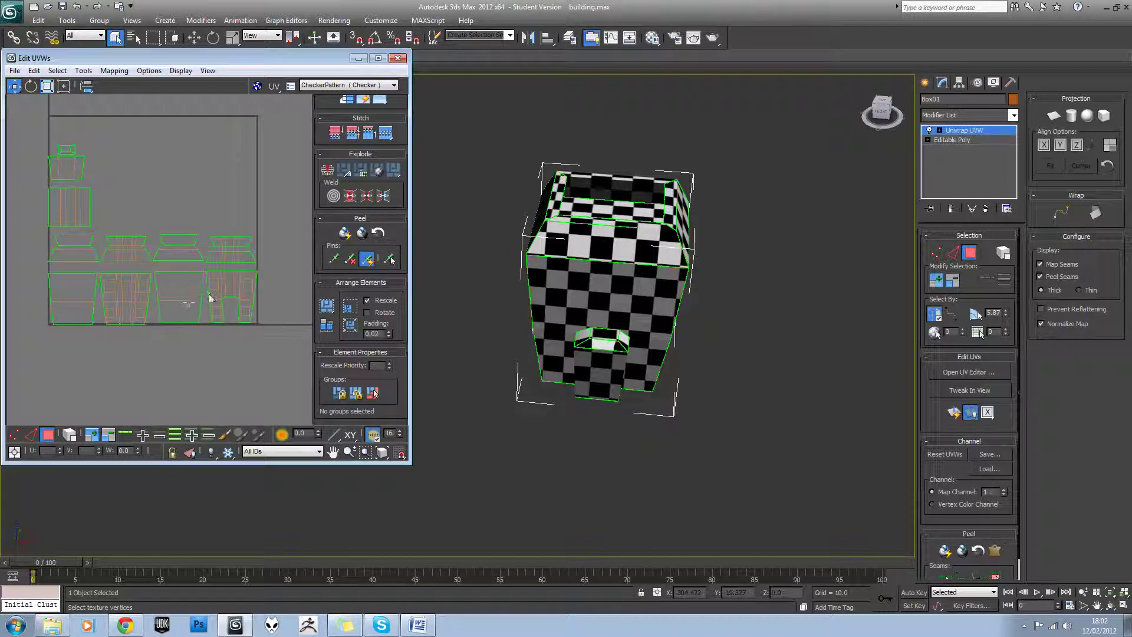
{"action": "left_click_drag", "start_coordinate": [31, 114], "coordinate": [286, 358]}
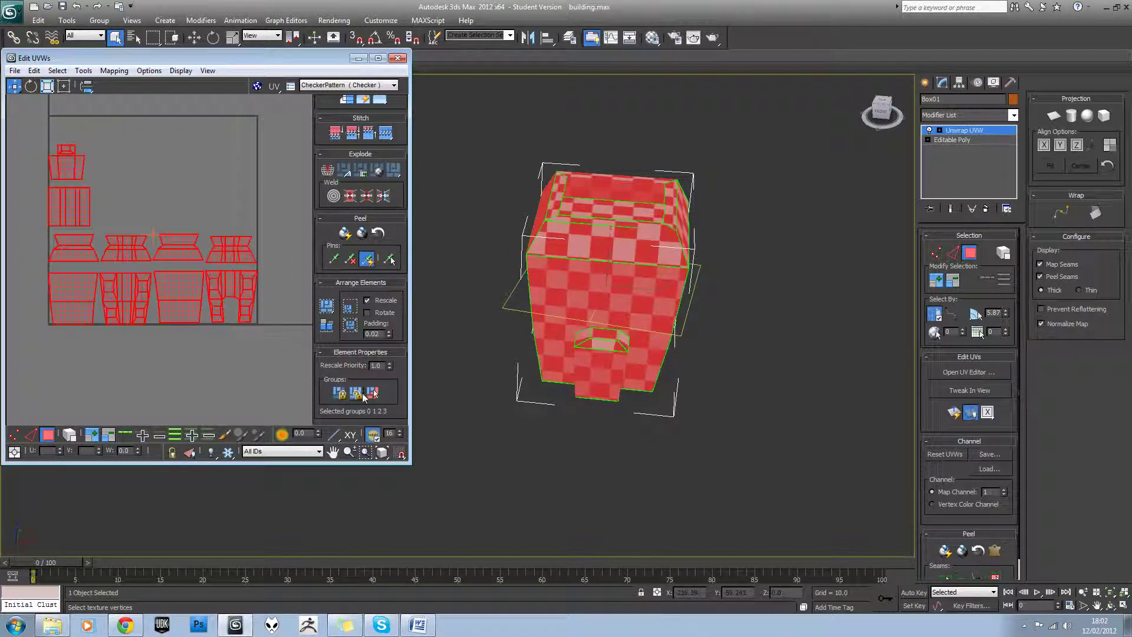
{"action": "left_click", "coordinate": [357, 394]}
{"action": "left_click", "coordinate": [232, 332]}
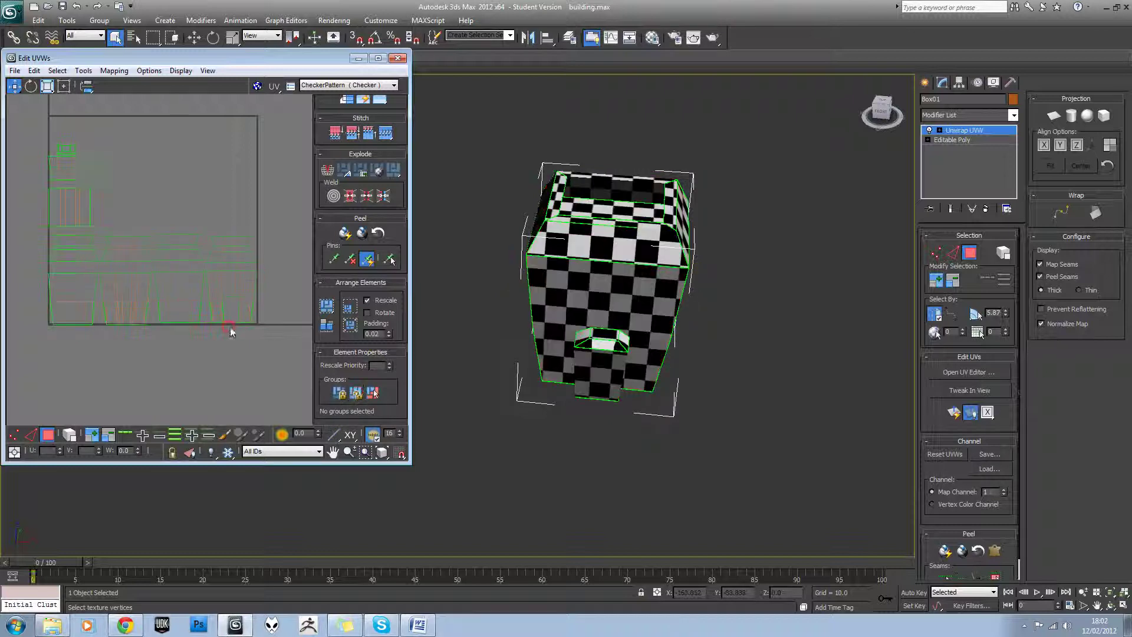
Step: Try to select the doorway wall's shell on its own in the UV layout
{"action": "left_click", "coordinate": [174, 282]}
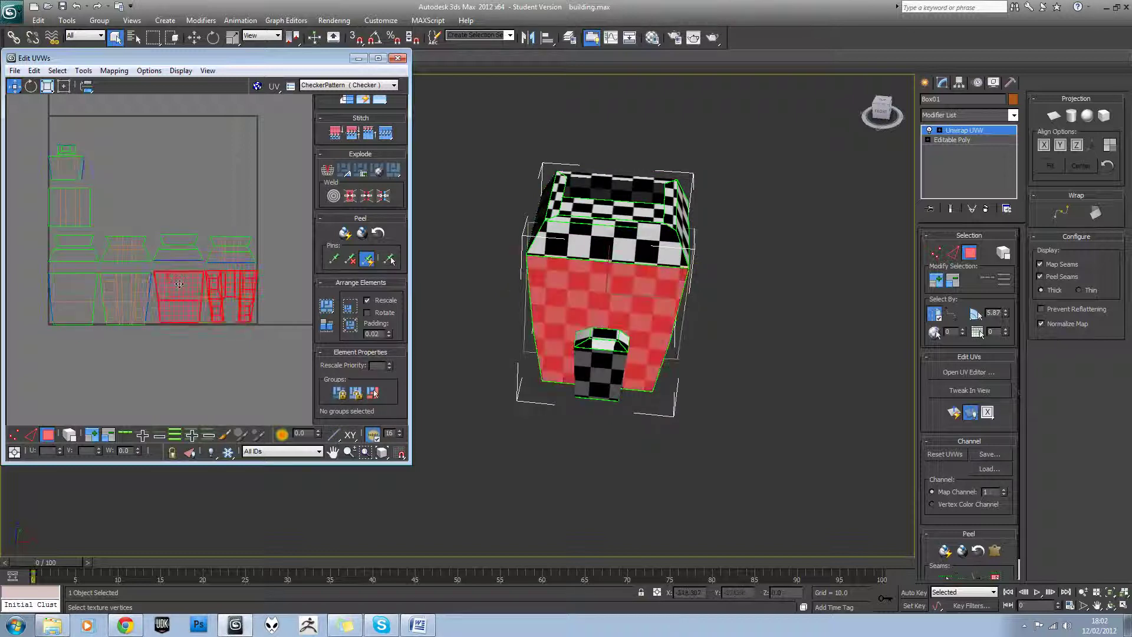
{"action": "left_click", "coordinate": [212, 329]}
{"action": "left_click_drag", "start_coordinate": [182, 289], "coordinate": [171, 279]}
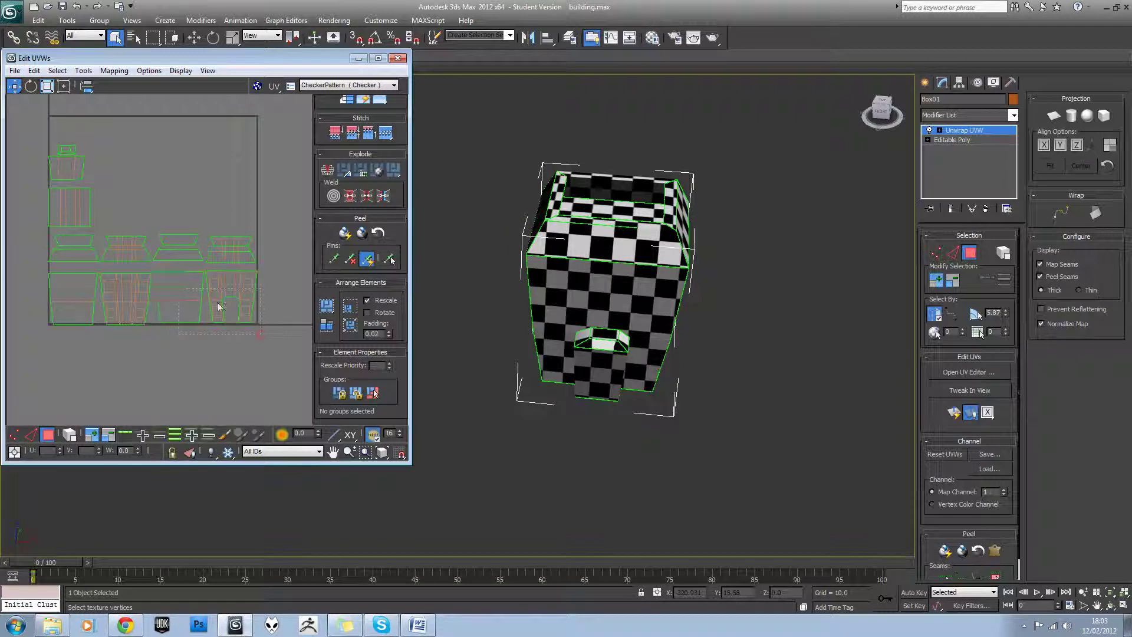
{"action": "scroll", "coordinate": [246, 327], "scroll_direction": "up", "scroll_amount": 4}
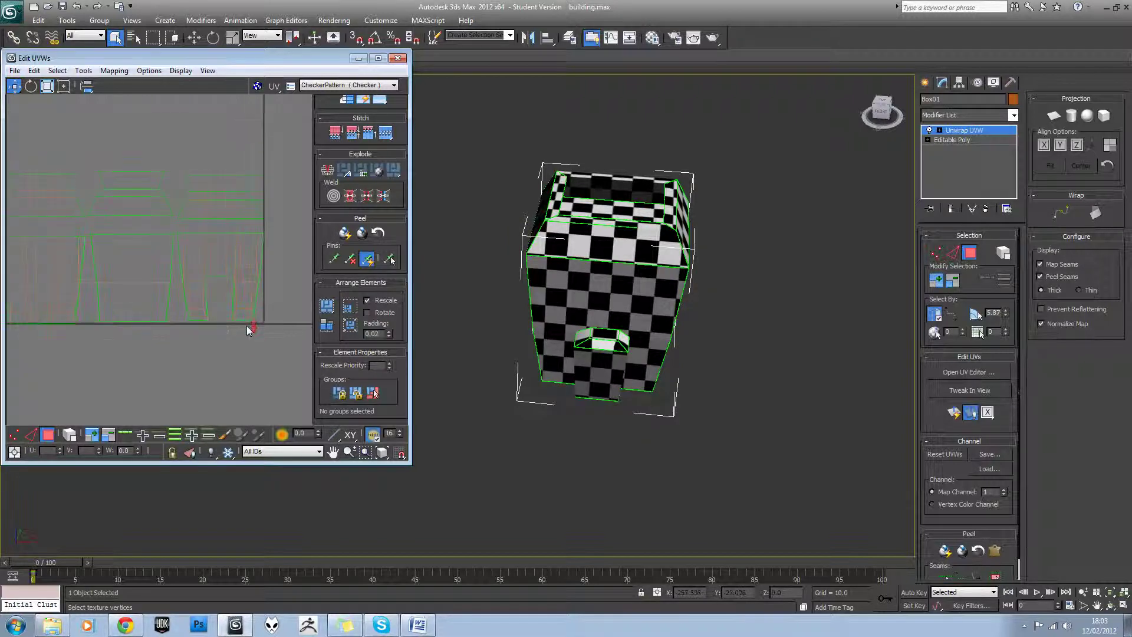
{"action": "left_click", "coordinate": [215, 276]}
{"action": "scroll", "coordinate": [217, 277], "scroll_direction": "down", "scroll_amount": 3}
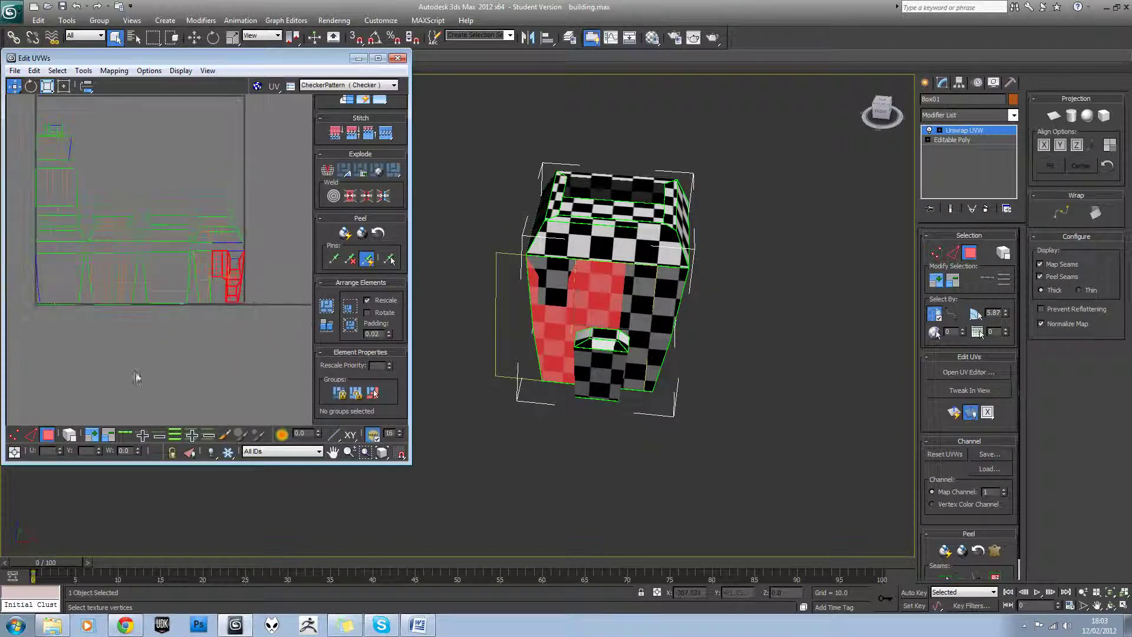
{"action": "left_click", "coordinate": [215, 337]}
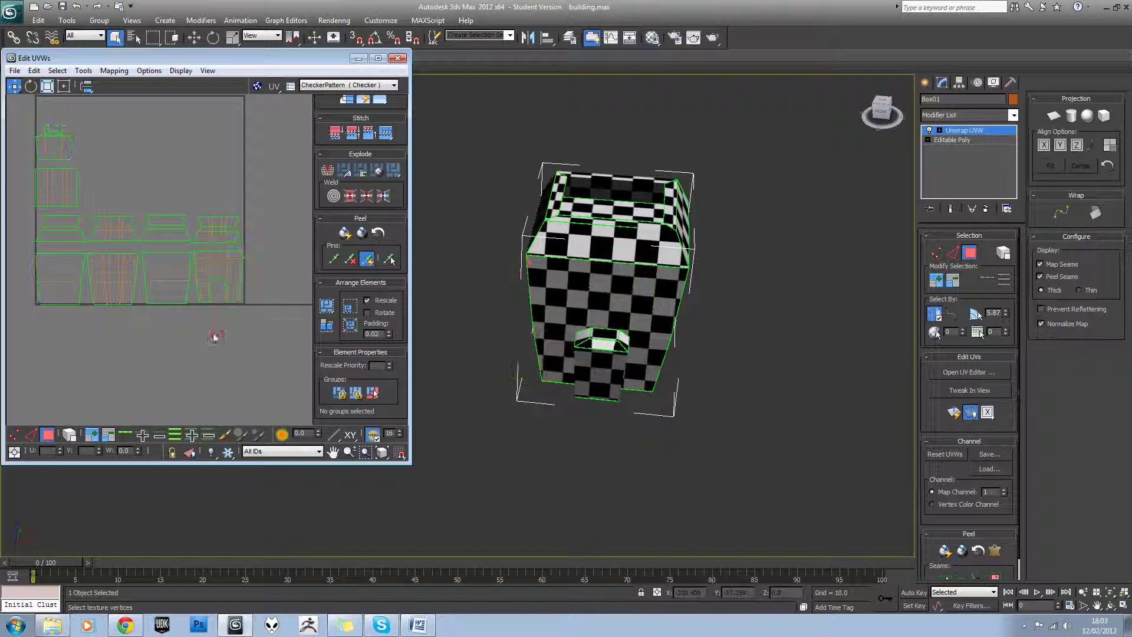
Step: Turn on selection by element and group the four wall shells into two adjacent pairs
{"action": "left_click", "coordinate": [69, 436]}
{"action": "left_click_drag", "start_coordinate": [247, 329], "coordinate": [227, 298]}
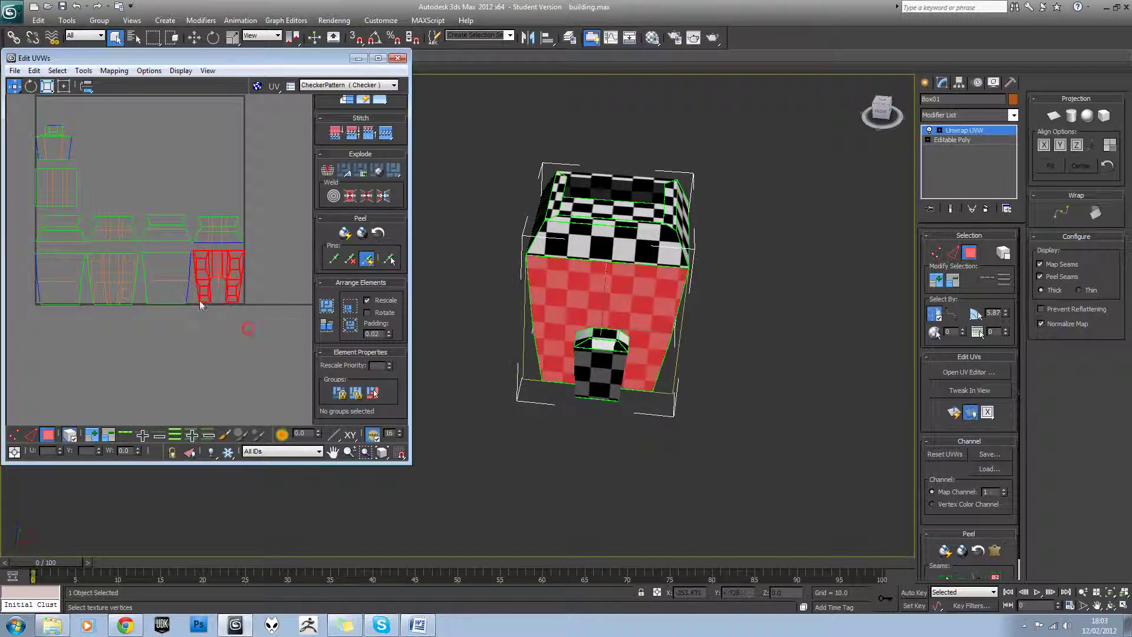
{"action": "left_click", "coordinate": [156, 262], "text": "ctrl"}
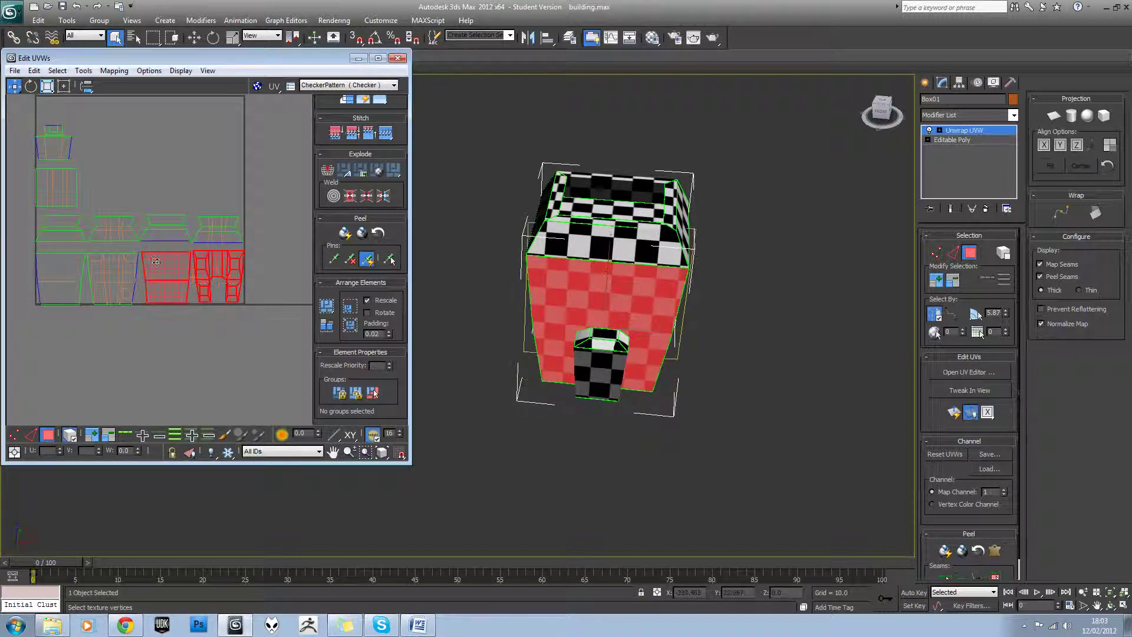
{"action": "left_click", "coordinate": [342, 394]}
{"action": "left_click", "coordinate": [116, 265]}
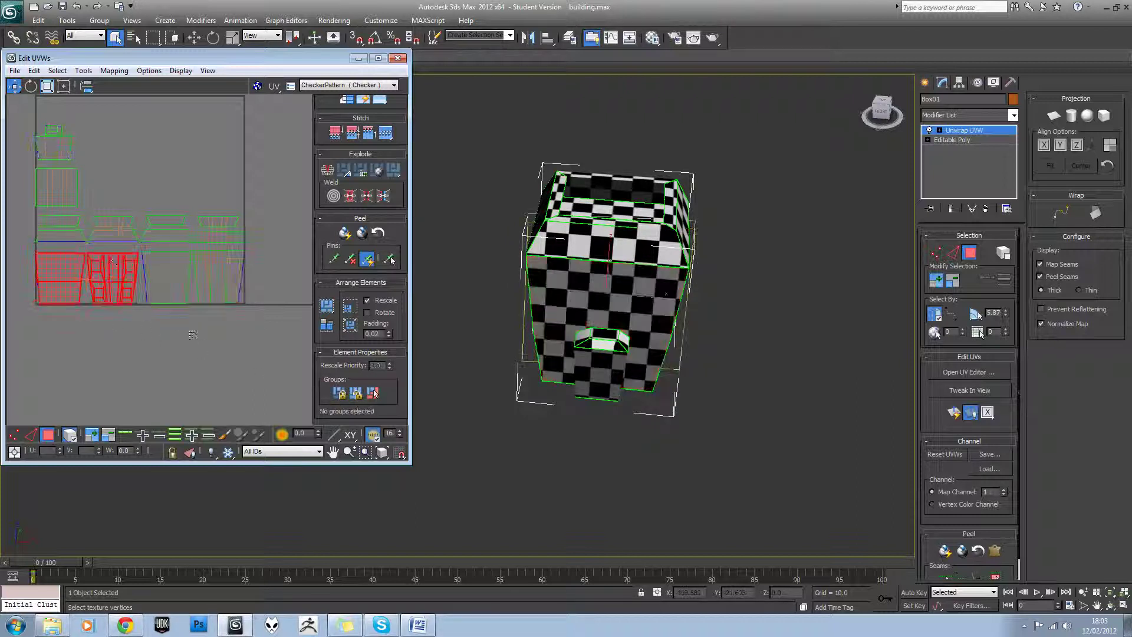
Step: Group the four roof slope shells into two adjacent pairs
{"action": "left_click", "coordinate": [177, 230]}
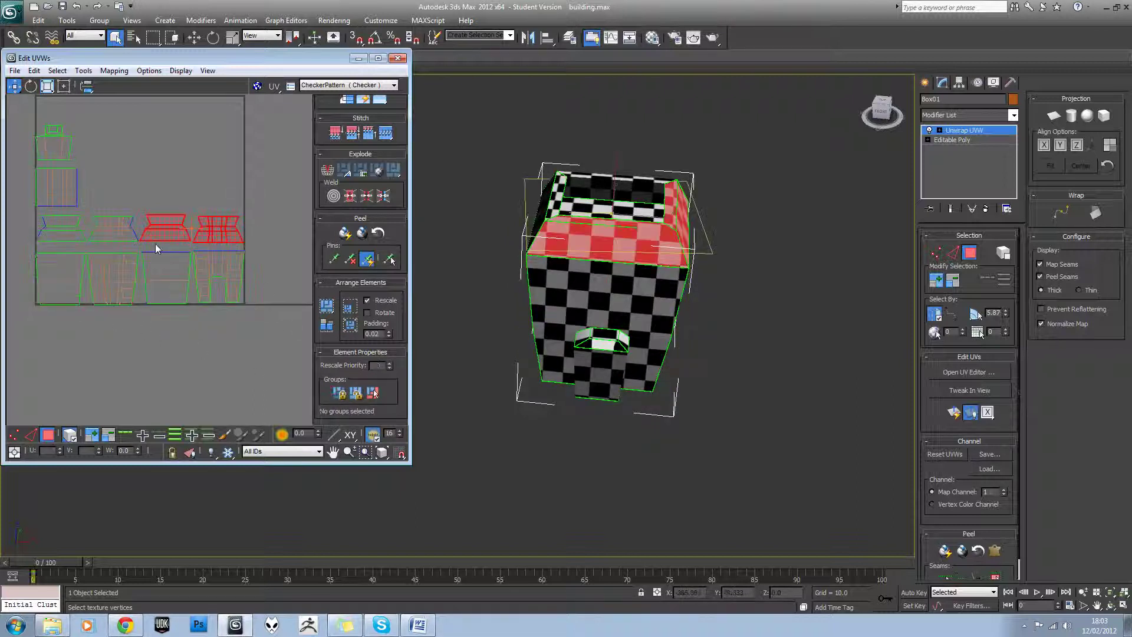
{"action": "left_click", "coordinate": [339, 393]}
{"action": "left_click", "coordinate": [87, 246]}
{"action": "left_click", "coordinate": [339, 393]}
{"action": "middle_click_drag", "start_coordinate": [169, 236], "coordinate": [195, 267]}
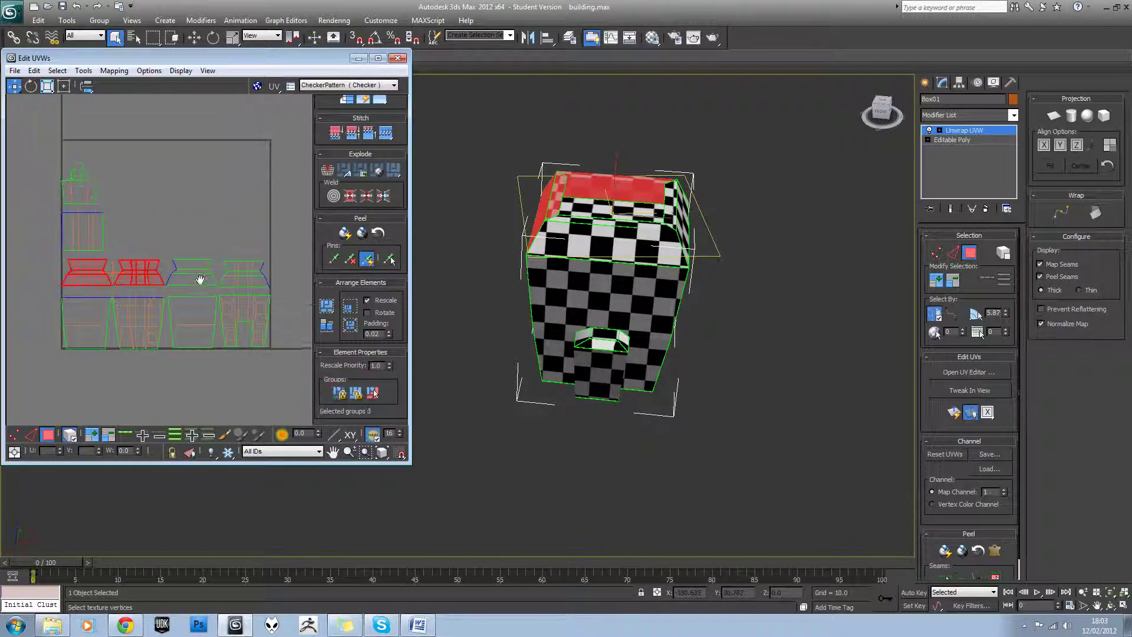
Step: Group the flat roof shell and the doorway shells as two separate groups
{"action": "left_click_drag", "start_coordinate": [53, 248], "coordinate": [52, 248]}
{"action": "left_click", "coordinate": [339, 393]}
{"action": "left_click_drag", "start_coordinate": [145, 168], "coordinate": [55, 207]}
{"action": "left_click", "coordinate": [339, 393]}
{"action": "left_click", "coordinate": [121, 189]}
Step: Pack all the regrouped shells into the UV square with Rescale on and 0.02 padding
{"action": "left_click_drag", "start_coordinate": [30, 139], "coordinate": [281, 382]}
{"action": "left_click", "coordinate": [327, 306]}
{"action": "left_click", "coordinate": [262, 277]}
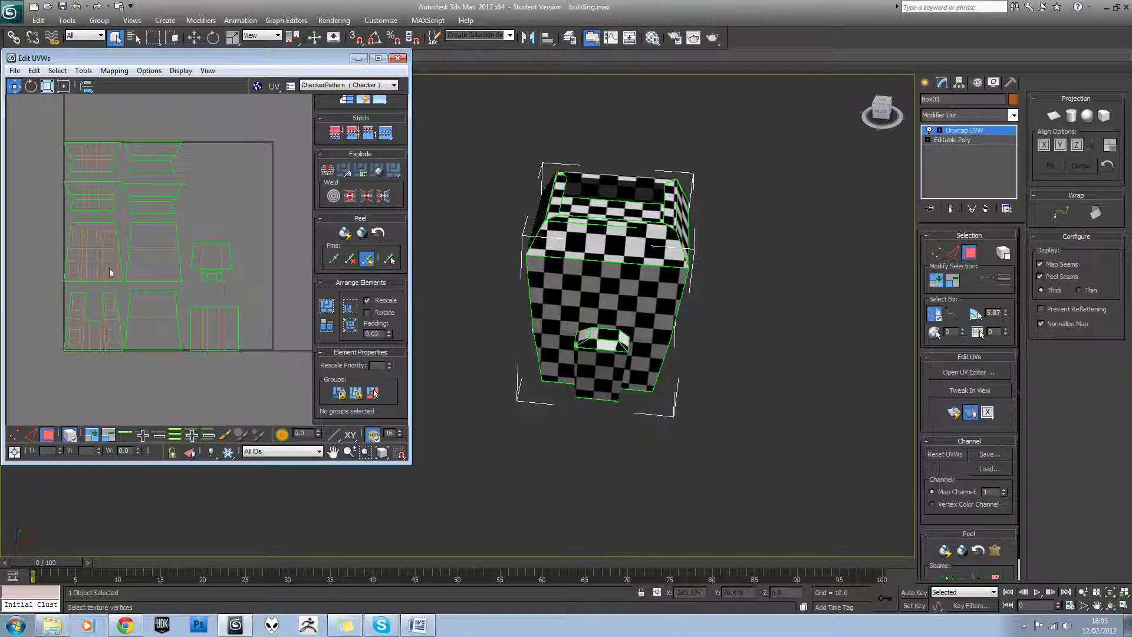
Step: Select the whole packed layout and flip all its shells vertically
{"action": "left_click", "coordinate": [46, 400]}
{"action": "left_click_drag", "start_coordinate": [62, 396], "coordinate": [234, 128]}
{"action": "left_click", "coordinate": [83, 70]}
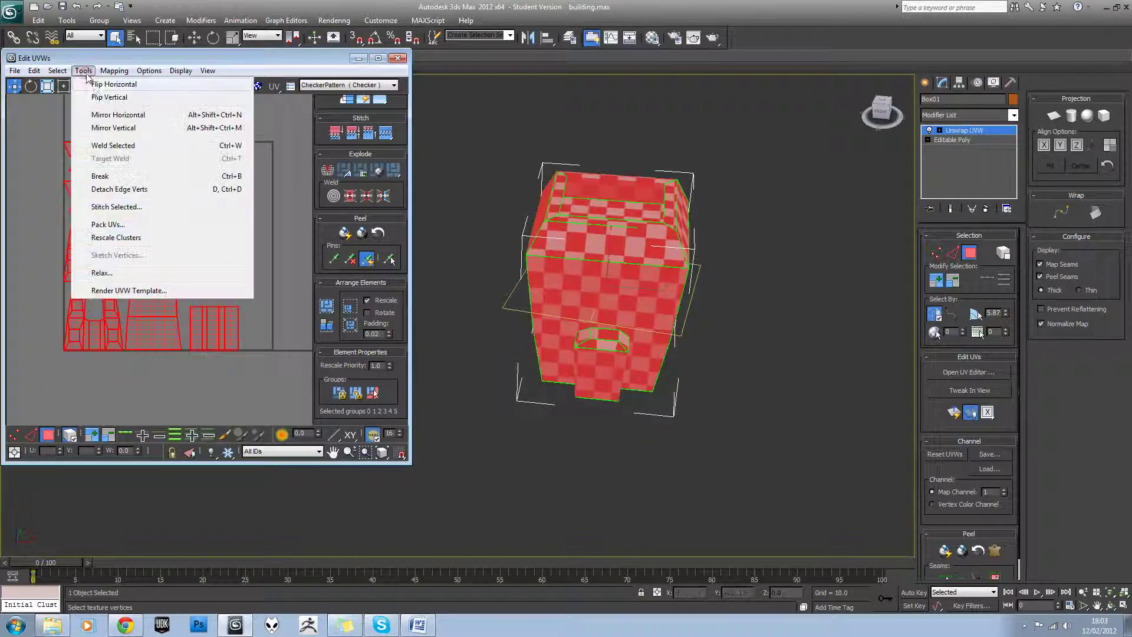
{"action": "left_click", "coordinate": [105, 98]}
{"action": "left_click", "coordinate": [248, 135]}
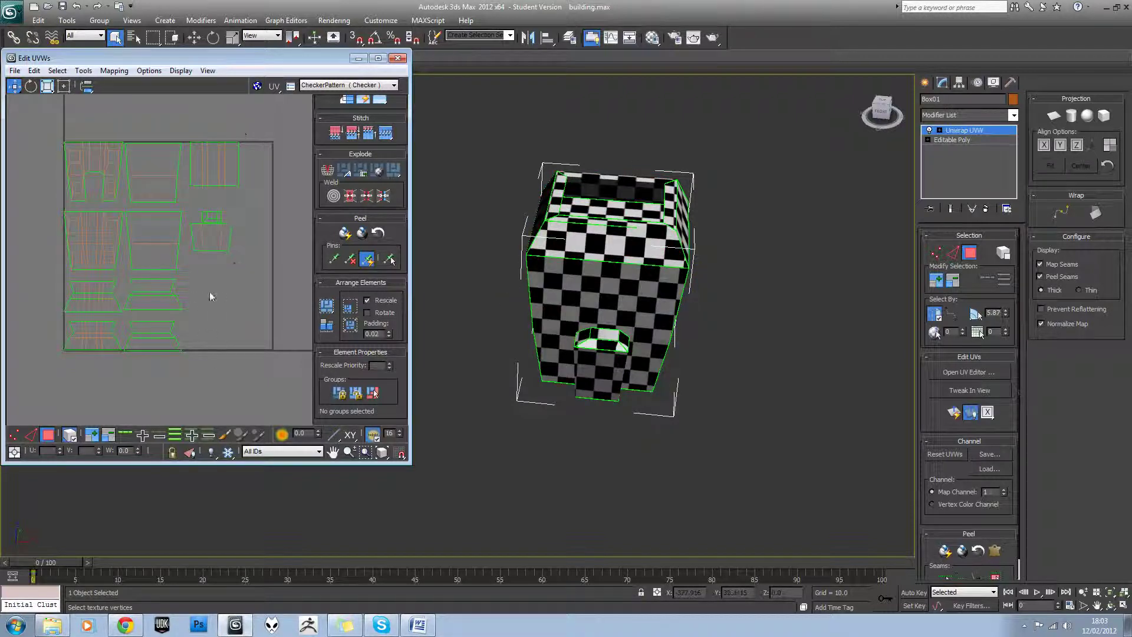
Step: Check which model faces the roof slope shells cover and inspect the checker pattern on the building's front
{"action": "left_click", "coordinate": [160, 261]}
{"action": "left_click", "coordinate": [230, 293]}
{"action": "left_click", "coordinate": [87, 349]}
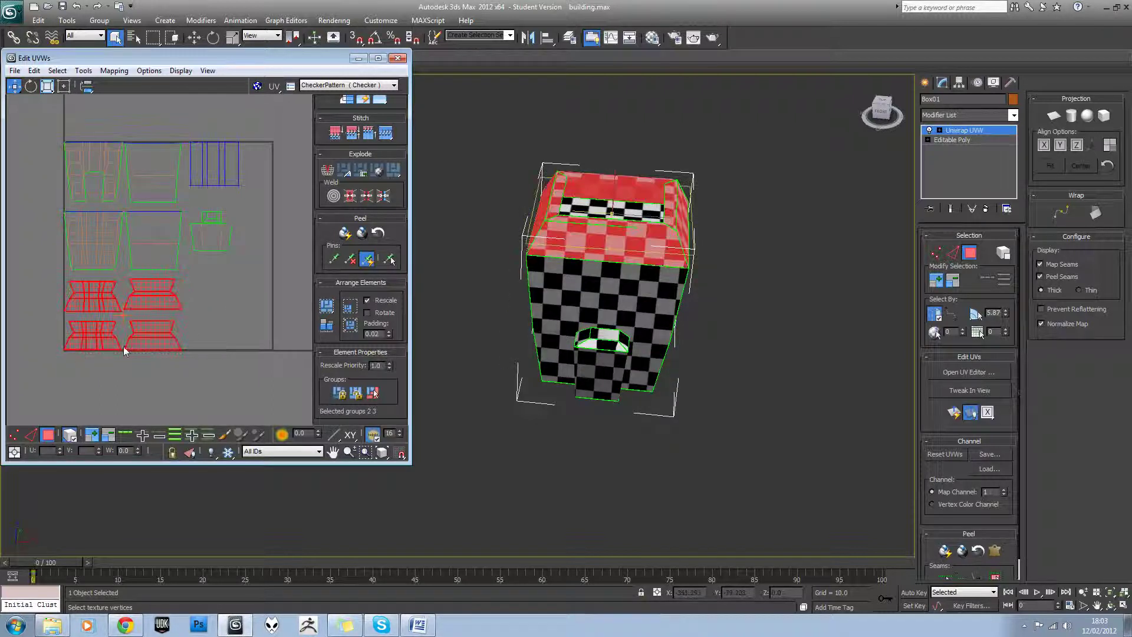
{"action": "left_click", "coordinate": [202, 328]}
{"action": "left_click", "coordinate": [72, 305]}
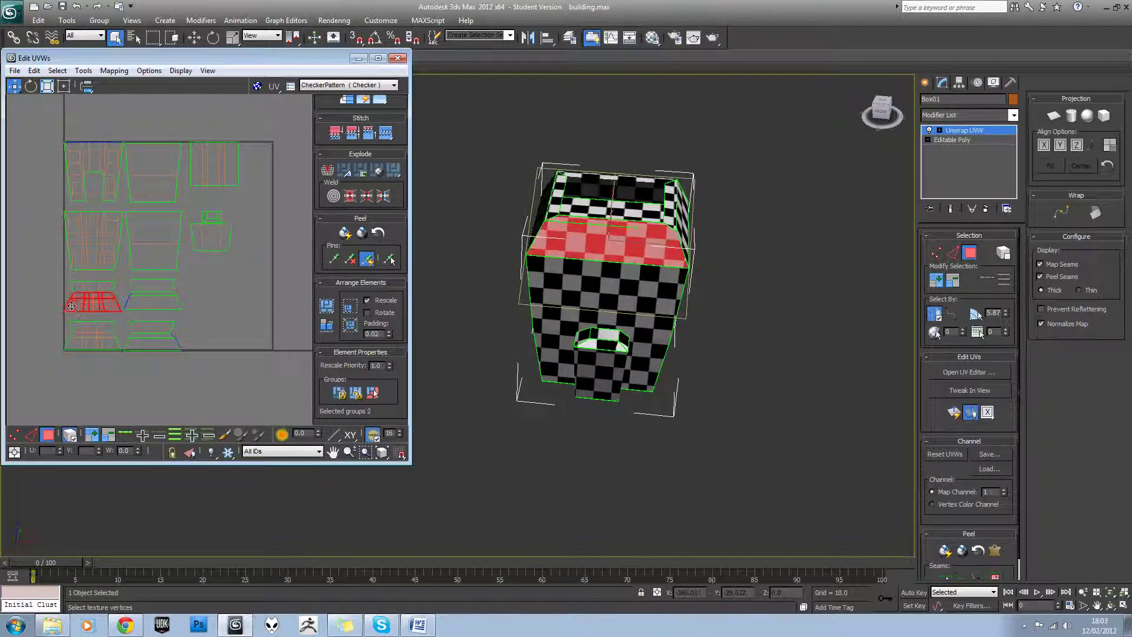
{"action": "left_click", "coordinate": [217, 281]}
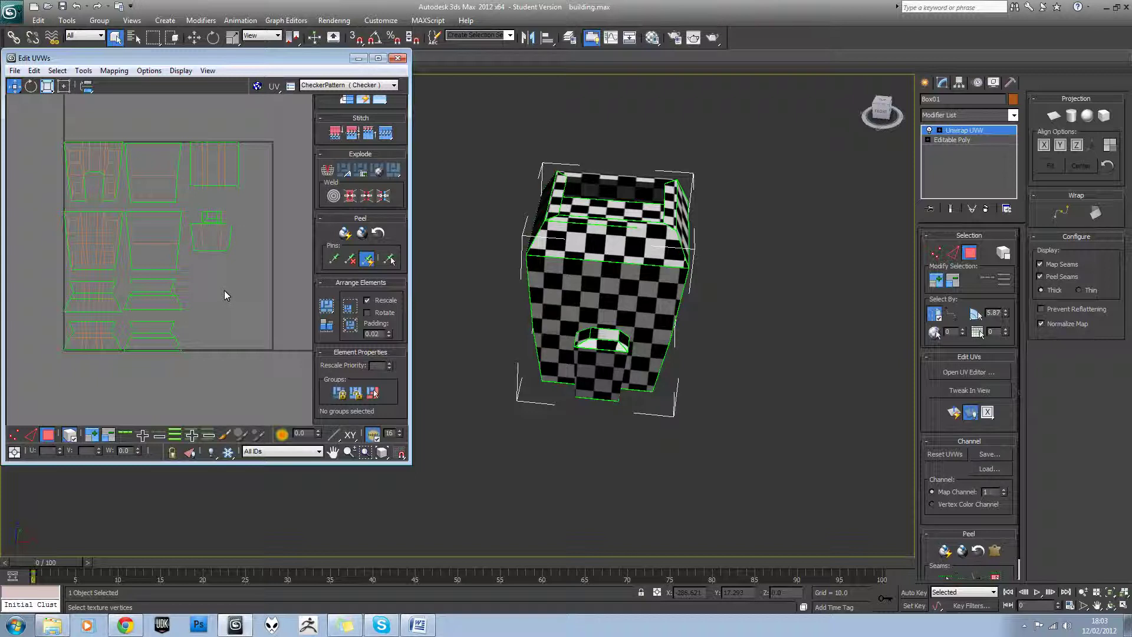
{"action": "middle_click_drag", "start_coordinate": [224, 288], "coordinate": [233, 257]}
{"action": "middle_click_drag", "start_coordinate": [642, 284], "coordinate": [580, 258], "text": "alt"}
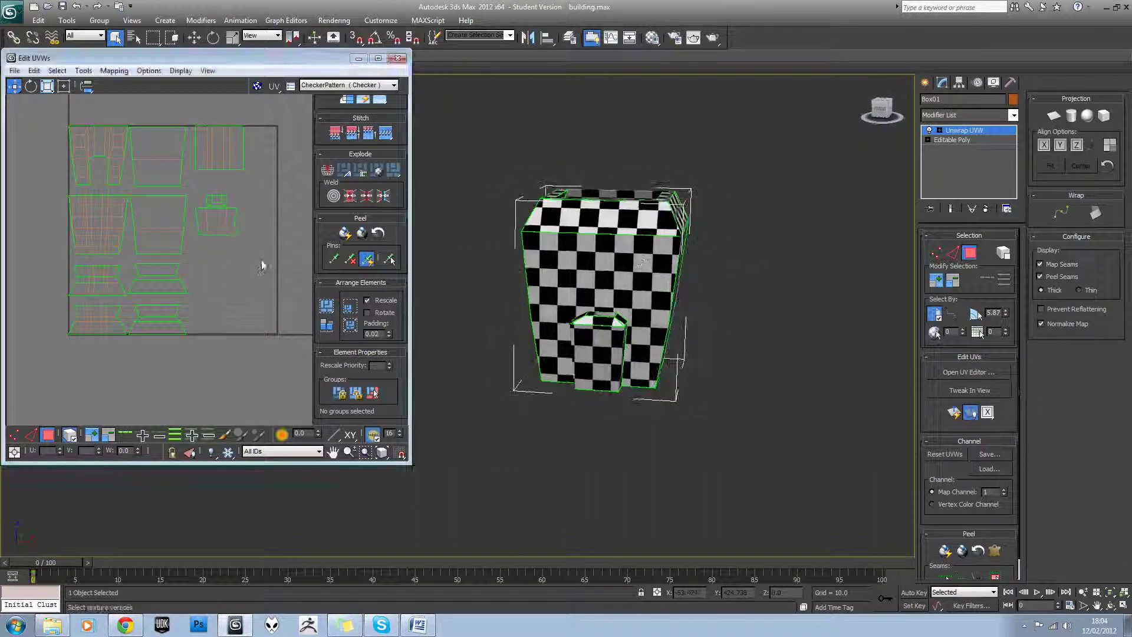
Step: Move the doorway shells up beneath the flat roof shell and nudge both slightly closer to the wall shells
{"action": "left_click", "coordinate": [216, 220]}
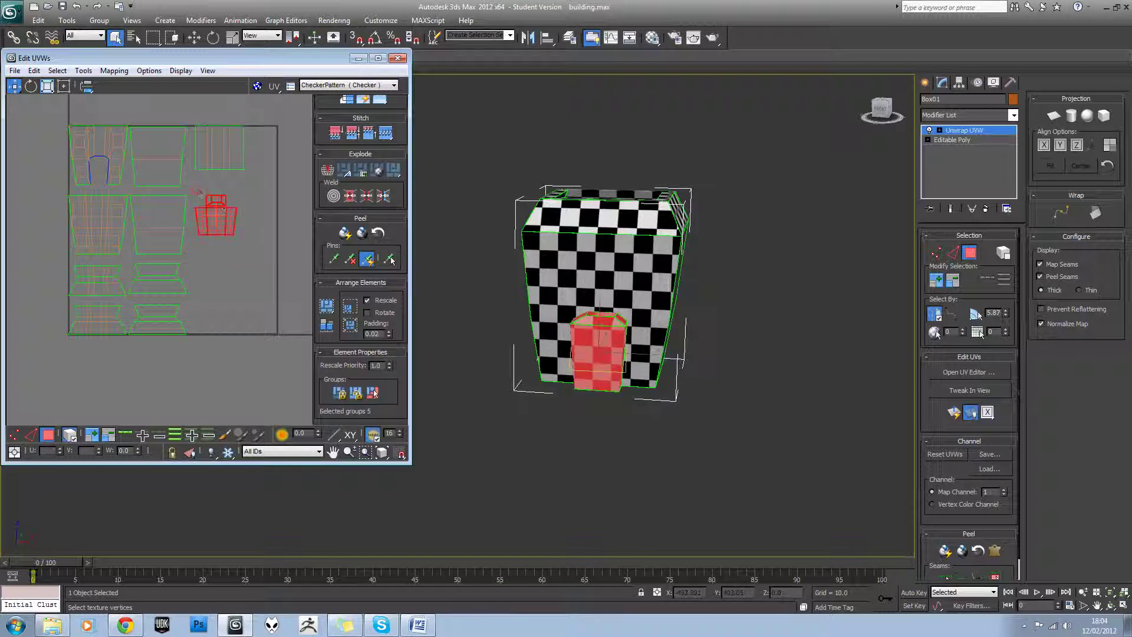
{"action": "scroll", "coordinate": [218, 212], "scroll_direction": "up", "scroll_amount": 2}
{"action": "left_click_drag", "start_coordinate": [231, 188], "coordinate": [231, 165]}
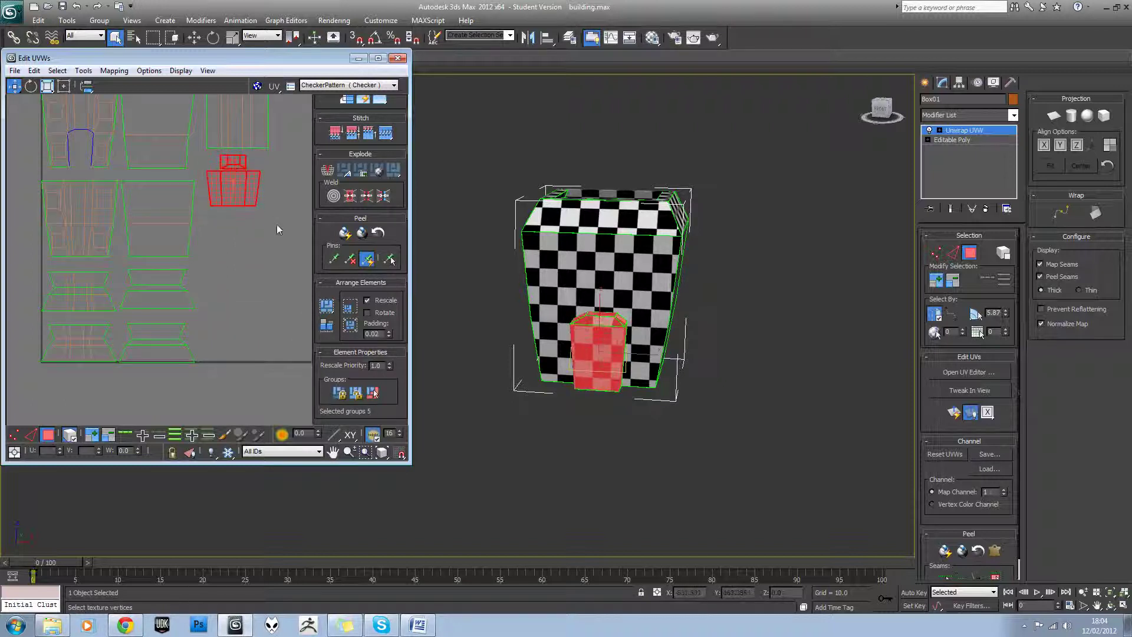
{"action": "scroll", "coordinate": [277, 227], "scroll_direction": "down", "scroll_amount": 1}
{"action": "left_click_drag", "start_coordinate": [293, 135], "coordinate": [237, 194]}
{"action": "left_click_drag", "start_coordinate": [250, 152], "coordinate": [246, 154]}
{"action": "left_click", "coordinate": [262, 270]}
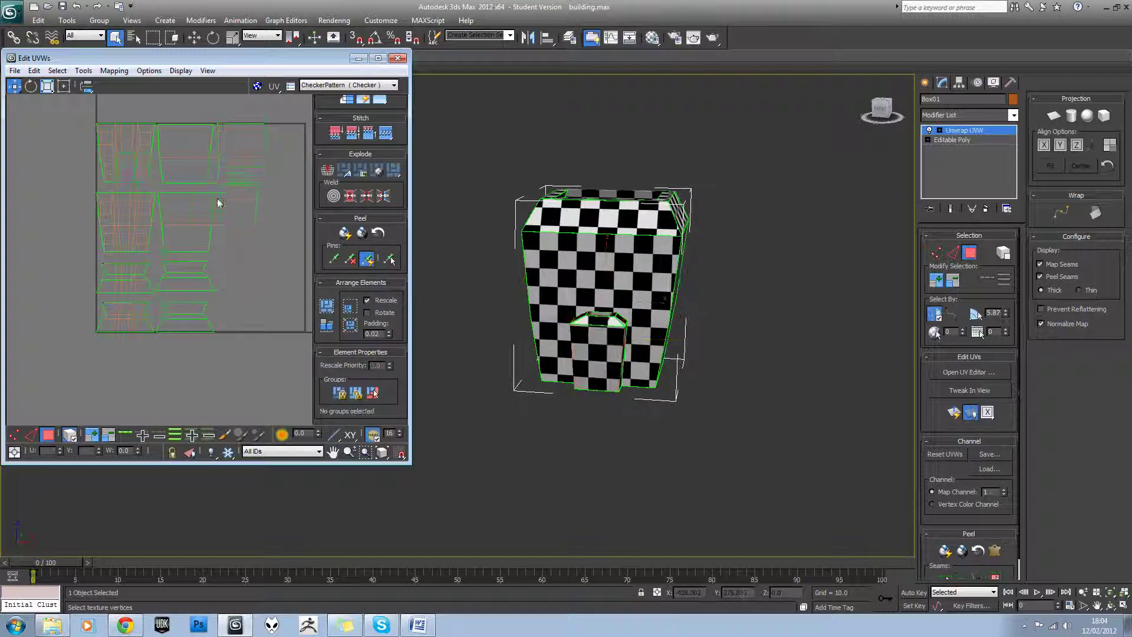
Step: Move the two rows of roof slope shells up, closer to each other and to the lower wall shells
{"action": "scroll", "coordinate": [159, 302], "scroll_direction": "up", "scroll_amount": 2}
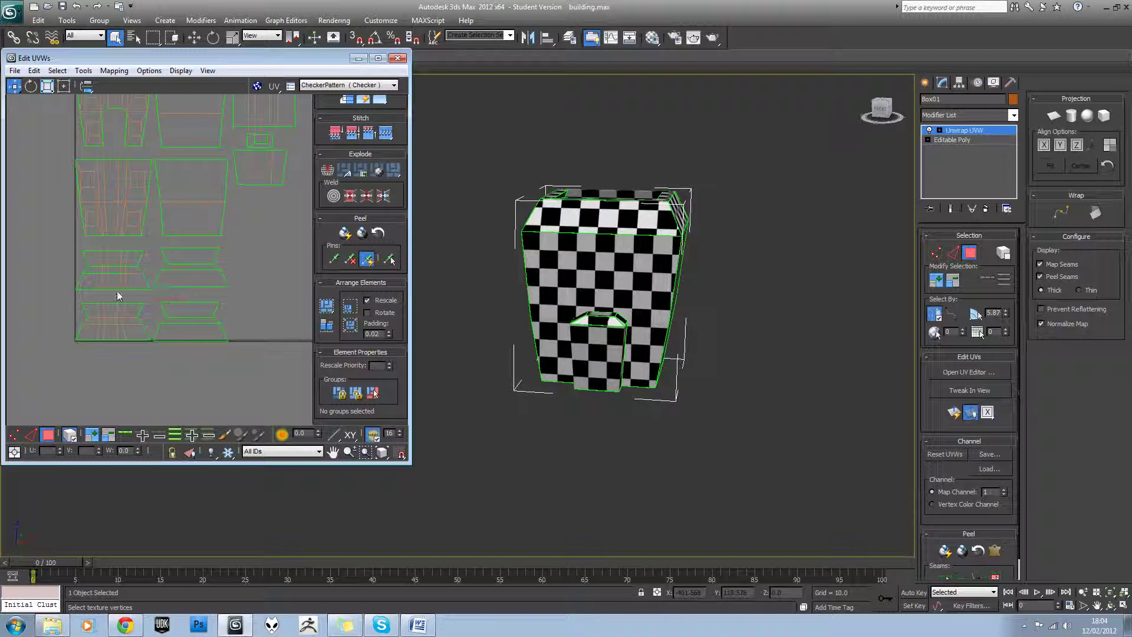
{"action": "left_click_drag", "start_coordinate": [88, 350], "coordinate": [190, 246]}
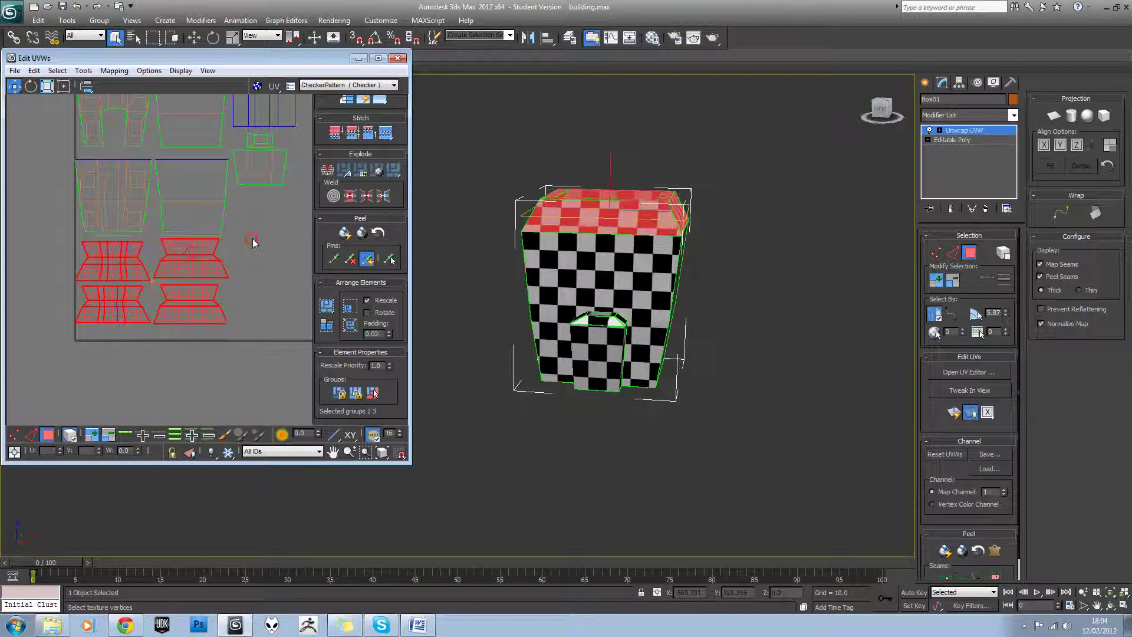
{"action": "left_click", "coordinate": [251, 239]}
{"action": "scroll", "coordinate": [252, 239], "scroll_direction": "down", "scroll_amount": 3}
{"action": "middle_click_drag", "start_coordinate": [235, 239], "coordinate": [192, 257]}
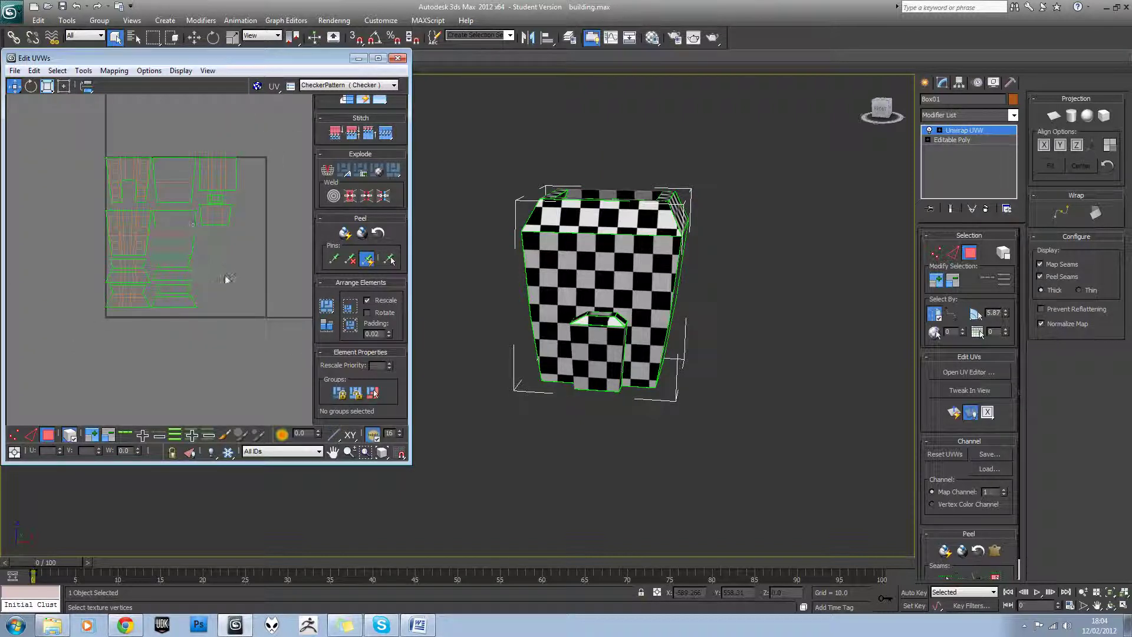
Step: Move the lower wall pair together with the roof slope shells up, closer to the upper wall pair
{"action": "scroll", "coordinate": [136, 245], "scroll_direction": "up", "scroll_amount": 3}
{"action": "left_click", "coordinate": [202, 216]}
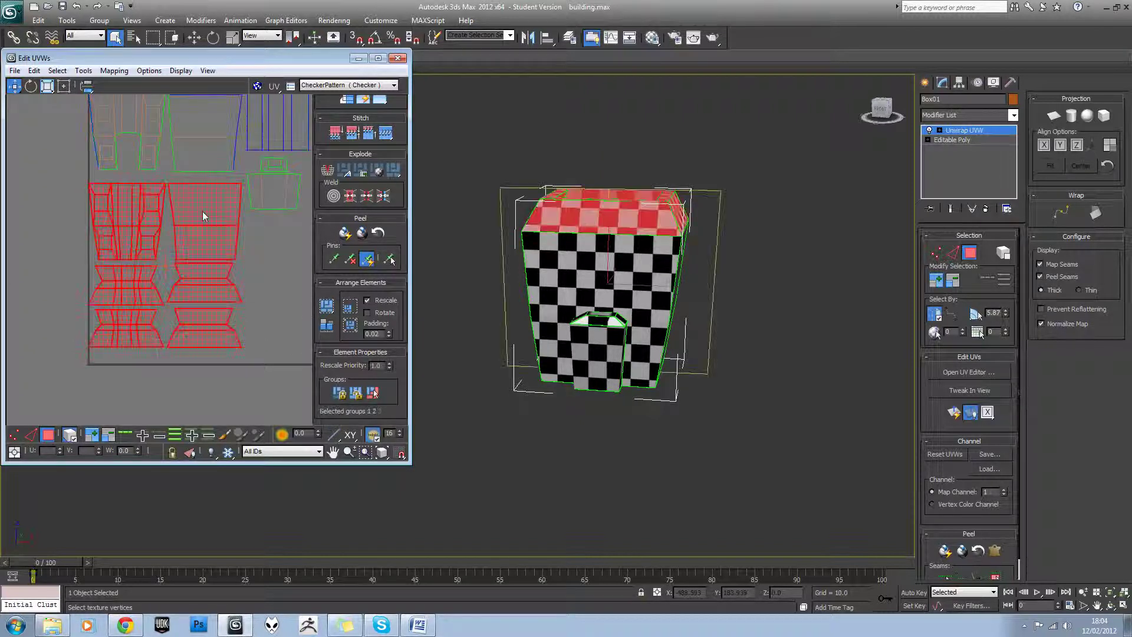
{"action": "left_click", "coordinate": [265, 232]}
{"action": "scroll", "coordinate": [167, 241], "scroll_direction": "down", "scroll_amount": 2}
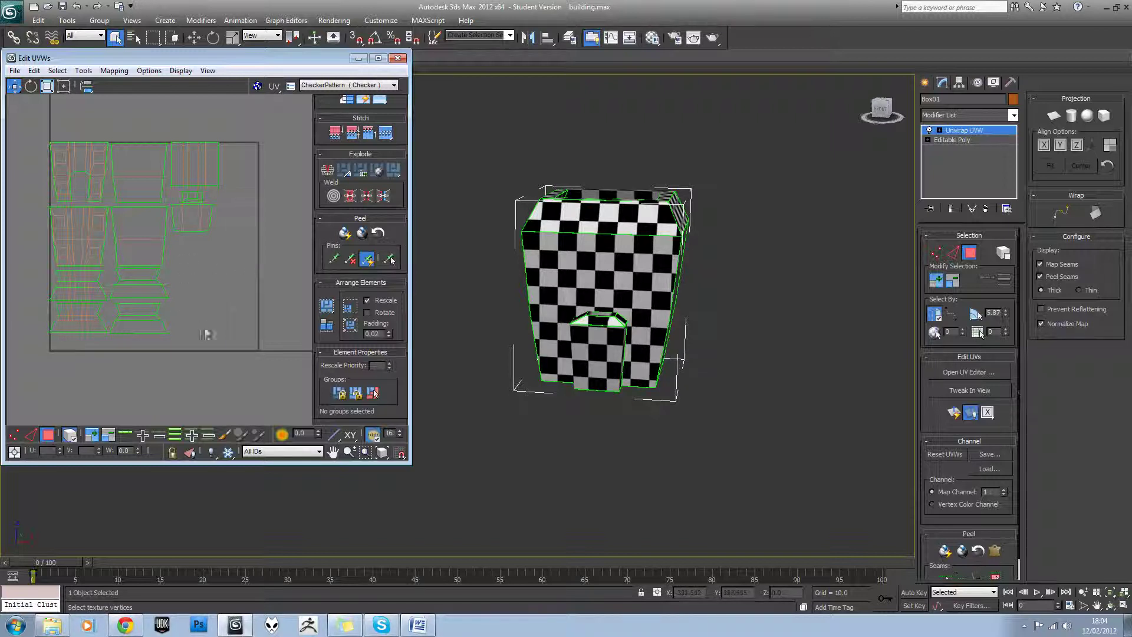
{"action": "scroll", "coordinate": [189, 292], "scroll_direction": "up", "scroll_amount": 3}
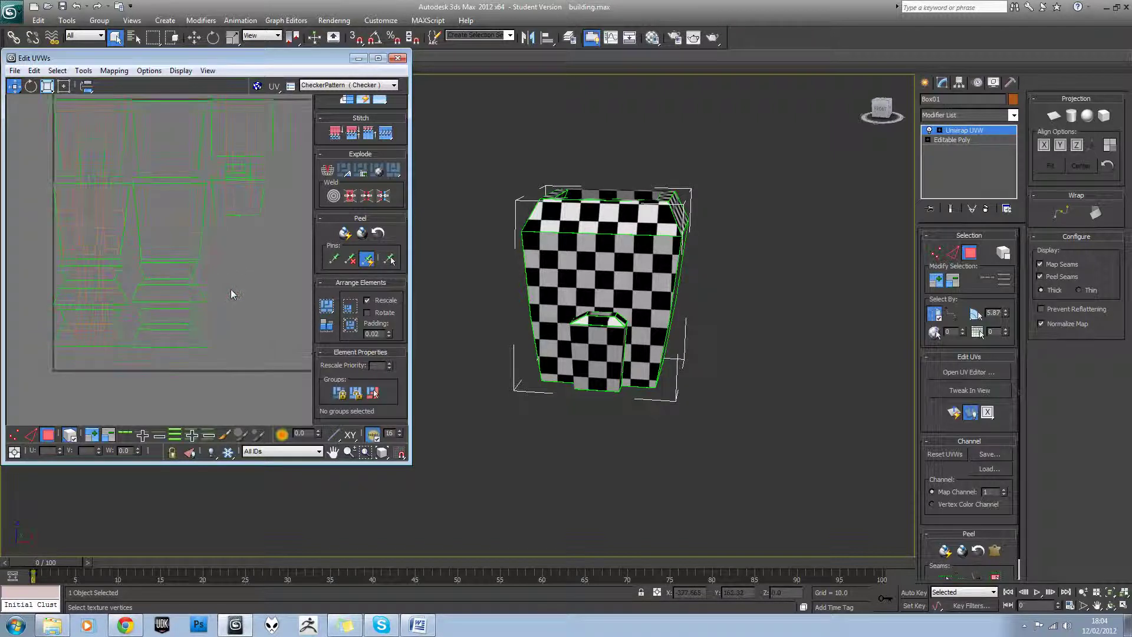
{"action": "middle_click_drag", "start_coordinate": [190, 240], "coordinate": [196, 277]}
{"action": "middle_click_drag", "start_coordinate": [536, 346], "coordinate": [539, 352], "text": "alt"}
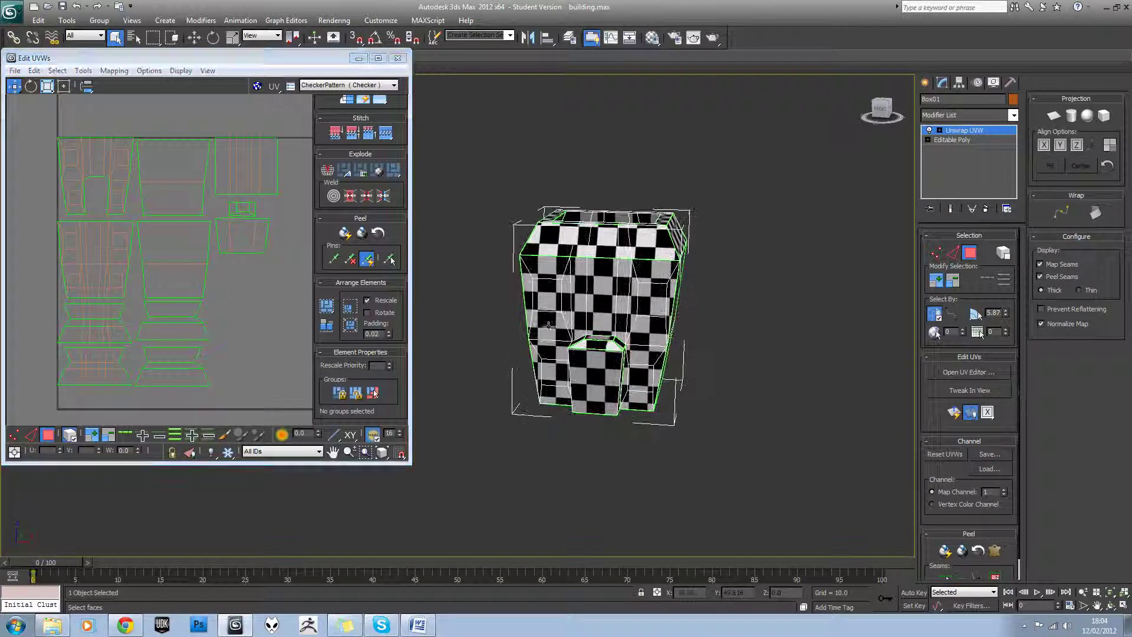
Step: Select the four window faces on the building's front wall and the four window faces on its back wall
{"action": "left_click", "coordinate": [546, 294]}
{"action": "left_click", "coordinate": [553, 372], "text": "ctrl"}
{"action": "left_click", "coordinate": [640, 378], "text": "ctrl"}
{"action": "left_click", "coordinate": [643, 298], "text": "ctrl"}
{"action": "middle_click_drag", "start_coordinate": [720, 318], "coordinate": [623, 311], "text": "alt"}
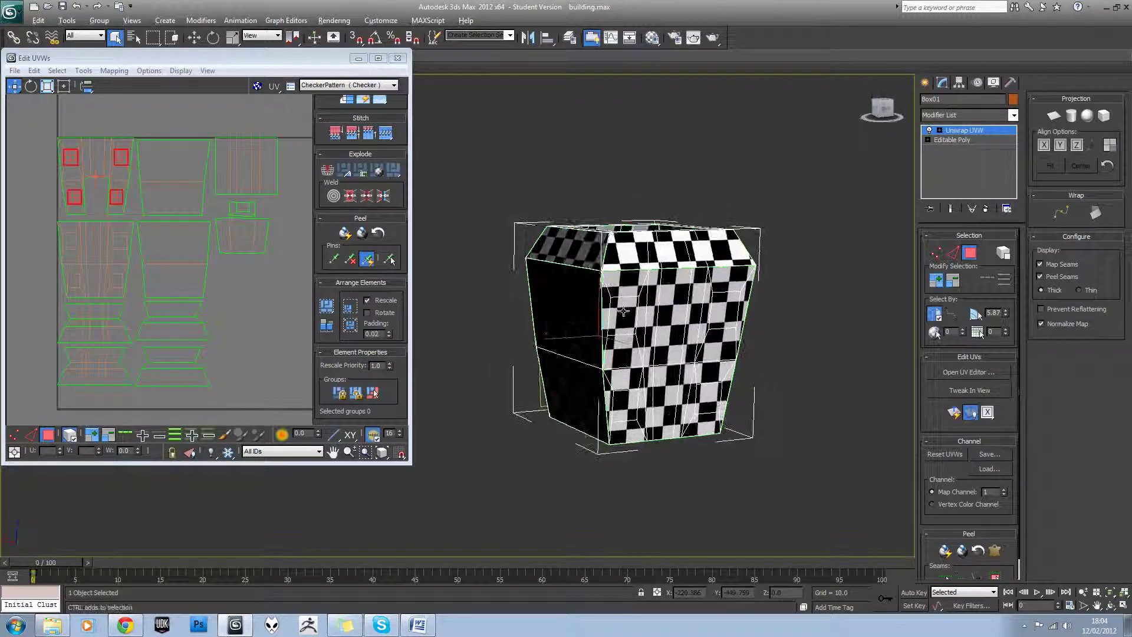
{"action": "left_click", "coordinate": [624, 311], "text": "ctrl"}
{"action": "left_click", "coordinate": [623, 401], "text": "ctrl"}
{"action": "left_click", "coordinate": [707, 398], "text": "ctrl"}
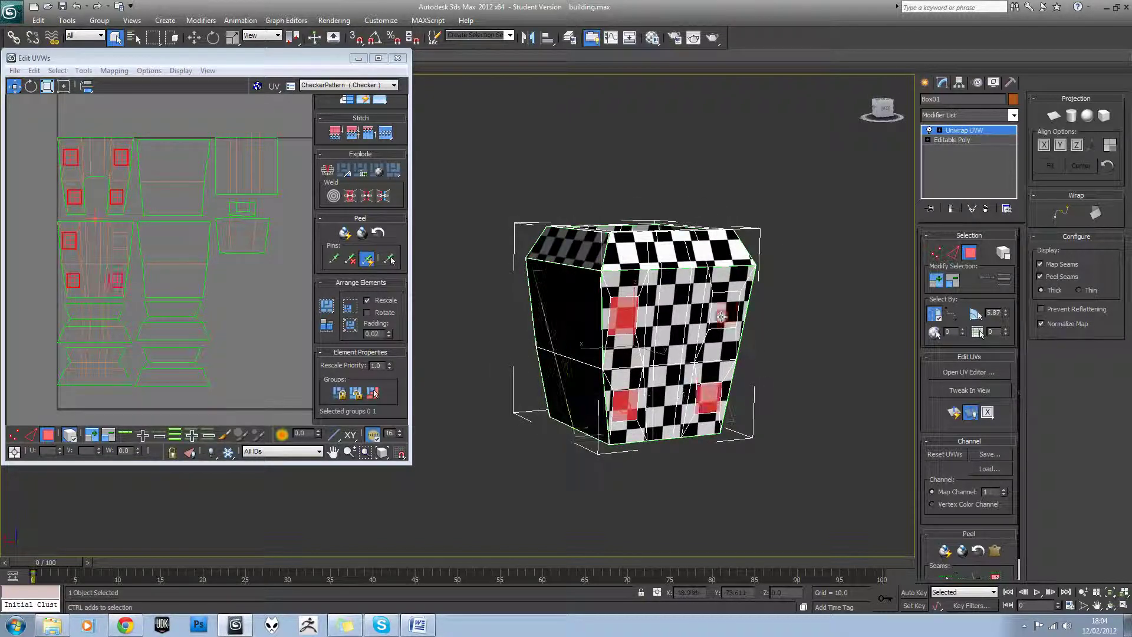
{"action": "left_click", "coordinate": [720, 317], "text": "ctrl"}
Step: Break the eight selected window faces off their wall shells and move them into the empty UV space beneath the doorway shells
{"action": "scroll", "coordinate": [253, 211], "scroll_direction": "down", "scroll_amount": 2}
{"action": "left_click", "coordinate": [114, 71]}
{"action": "left_click", "coordinate": [120, 73]}
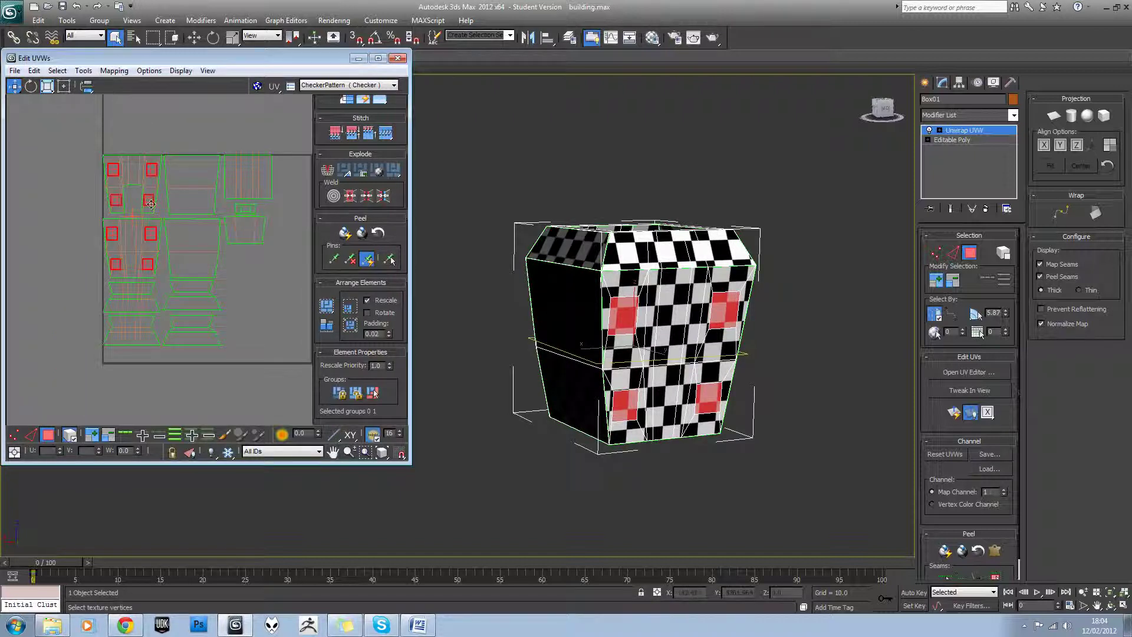
{"action": "left_click_drag", "start_coordinate": [151, 204], "coordinate": [269, 214]}
{"action": "left_click", "coordinate": [83, 70]}
{"action": "left_click", "coordinate": [110, 176]}
{"action": "left_click_drag", "start_coordinate": [148, 204], "coordinate": [279, 293]}
{"action": "left_click", "coordinate": [209, 276]}
{"action": "left_click", "coordinate": [250, 286]}
Step: Gather the eight loose window shells into two compact columns of four beneath the doorway shells
{"action": "scroll", "coordinate": [253, 287], "scroll_direction": "up", "scroll_amount": 2}
{"action": "middle_click_drag", "start_coordinate": [267, 283], "coordinate": [247, 287]}
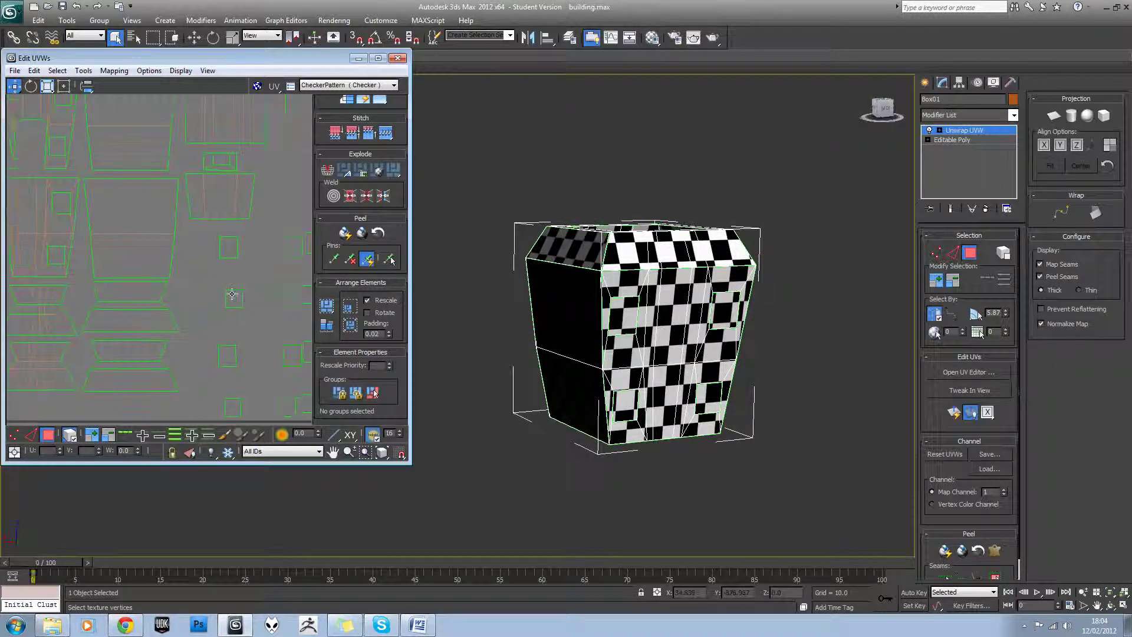
{"action": "left_click_drag", "start_coordinate": [232, 293], "coordinate": [226, 268]}
{"action": "left_click_drag", "start_coordinate": [293, 241], "coordinate": [251, 242]}
{"action": "left_click_drag", "start_coordinate": [288, 298], "coordinate": [253, 274]}
{"action": "left_click_drag", "start_coordinate": [226, 360], "coordinate": [224, 298]}
{"action": "left_click_drag", "start_coordinate": [289, 359], "coordinate": [249, 304]}
{"action": "left_click", "coordinate": [254, 333]}
{"action": "scroll", "coordinate": [254, 333], "scroll_direction": "down", "scroll_amount": 3}
{"action": "left_click_drag", "start_coordinate": [239, 379], "coordinate": [238, 333]}
{"action": "left_click_drag", "start_coordinate": [275, 383], "coordinate": [230, 344]}
{"action": "left_click_drag", "start_coordinate": [239, 282], "coordinate": [221, 276]}
{"action": "left_click", "coordinate": [263, 284]}
Step: Move the four window shells of the left column into a row along the UV tile's lower edge, beneath the roof slope shells
{"action": "scroll", "coordinate": [148, 262], "scroll_direction": "up", "scroll_amount": 3}
{"action": "scroll", "coordinate": [159, 266], "scroll_direction": "up", "scroll_amount": 2}
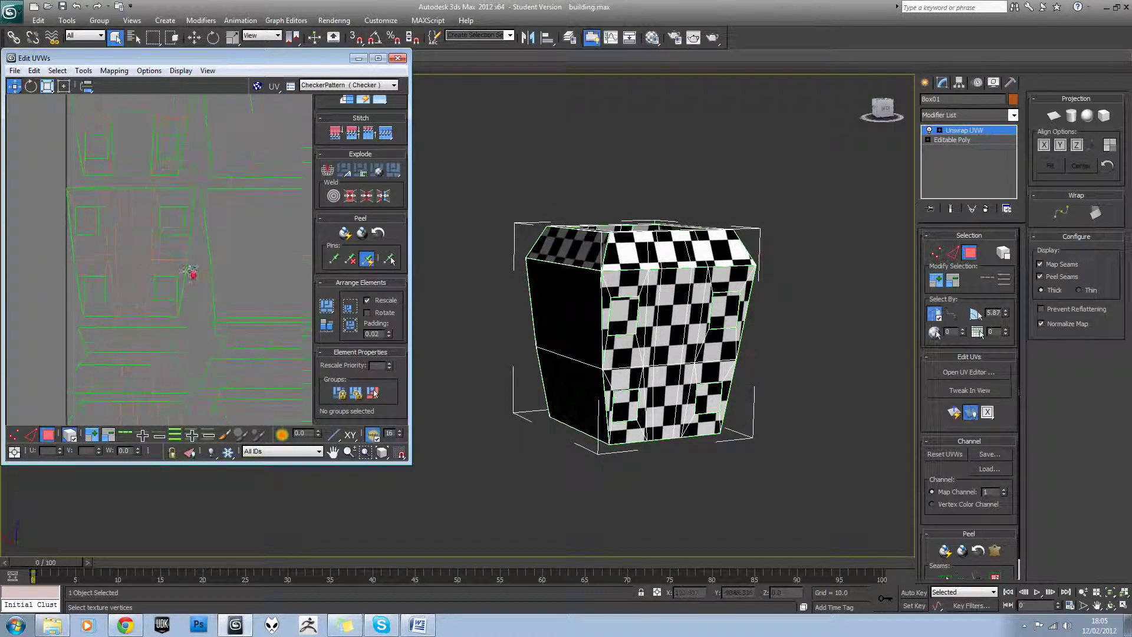
{"action": "scroll", "coordinate": [194, 277], "scroll_direction": "down", "scroll_amount": 3}
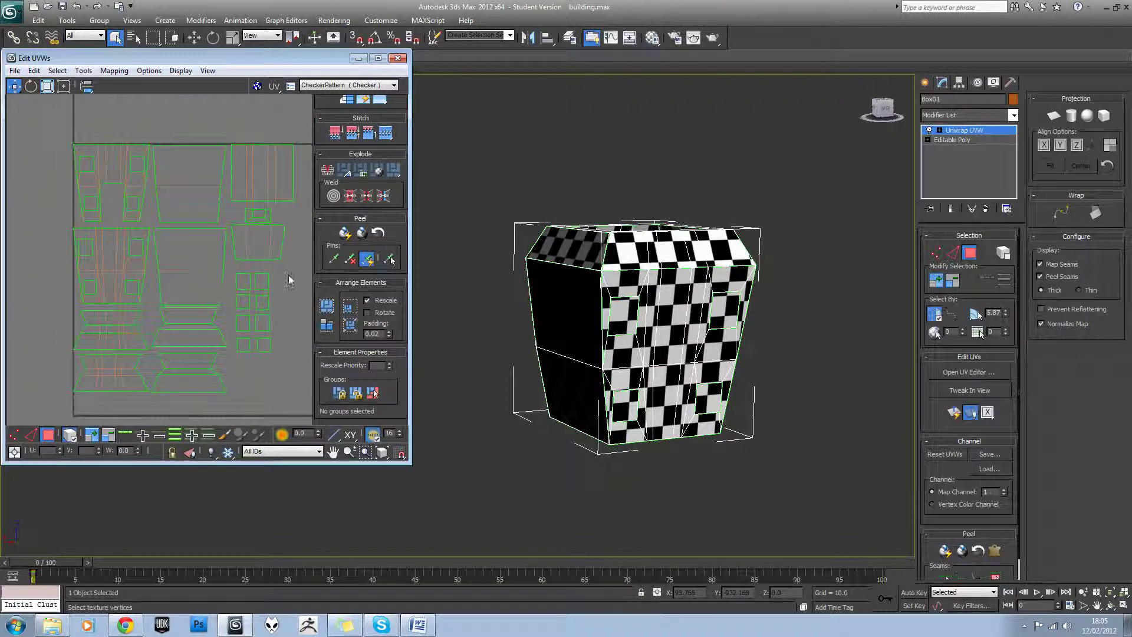
{"action": "middle_click_drag", "start_coordinate": [754, 354], "coordinate": [760, 352], "text": "alt"}
{"action": "middle_click_drag", "start_coordinate": [267, 240], "coordinate": [221, 234]}
{"action": "scroll", "coordinate": [222, 235], "scroll_direction": "down", "scroll_amount": 2}
{"action": "scroll", "coordinate": [267, 250], "scroll_direction": "up", "scroll_amount": 2}
{"action": "scroll", "coordinate": [219, 283], "scroll_direction": "up", "scroll_amount": 1}
{"action": "left_click_drag", "start_coordinate": [219, 279], "coordinate": [210, 295]}
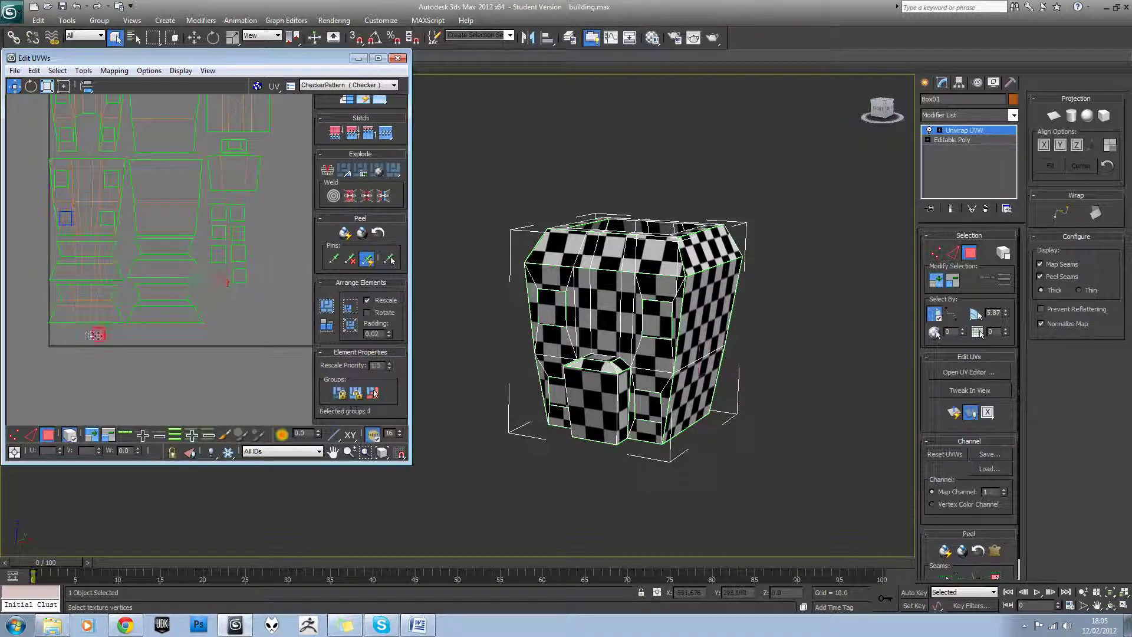
{"action": "left_click_drag", "start_coordinate": [72, 334], "coordinate": [55, 336]}
{"action": "left_click_drag", "start_coordinate": [216, 254], "coordinate": [72, 334]}
{"action": "left_click", "coordinate": [222, 233]}
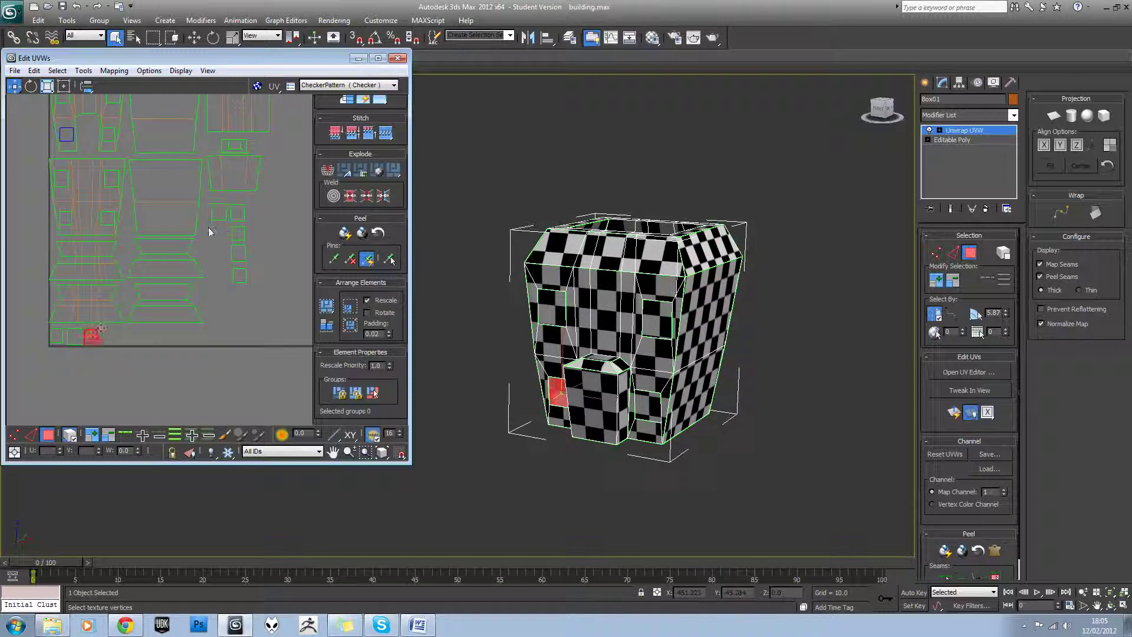
{"action": "left_click", "coordinate": [214, 216]}
{"action": "left_click_drag", "start_coordinate": [213, 216], "coordinate": [109, 340]}
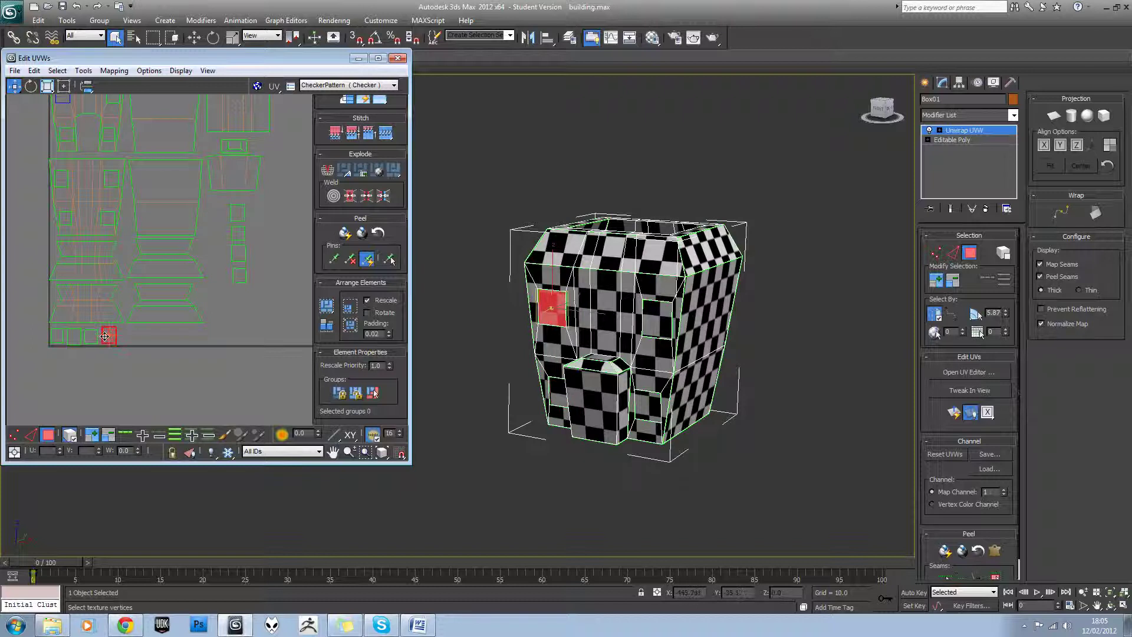
Step: Extend the row along the UV tile's lower edge with the four remaining window shells
{"action": "left_click_drag", "start_coordinate": [237, 218], "coordinate": [128, 337]}
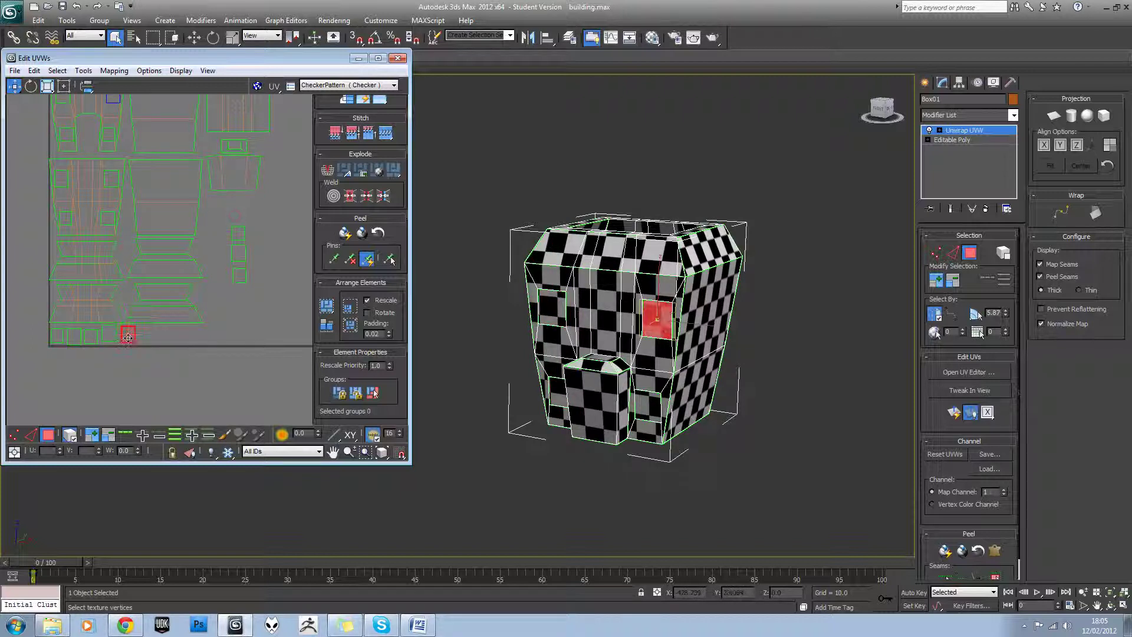
{"action": "left_click", "coordinate": [239, 276]}
{"action": "mouse_move", "coordinate": [239, 275]}
{"action": "left_mouse_down"}
{"action": "mouse_move", "coordinate": [146, 337]}
{"action": "mouse_move", "coordinate": [230, 268]}
{"action": "left_mouse_up"}
{"action": "left_click_drag", "start_coordinate": [164, 338], "coordinate": [181, 335]}
{"action": "left_click", "coordinate": [162, 335]}
{"action": "left_click", "coordinate": [211, 261]}
Step: Close the UV editor and inspect the checker pattern on the building's plain side wall and roof slopes
{"action": "scroll", "coordinate": [211, 255], "scroll_direction": "down", "scroll_amount": 2}
{"action": "middle_click_drag", "start_coordinate": [212, 250], "coordinate": [184, 264]}
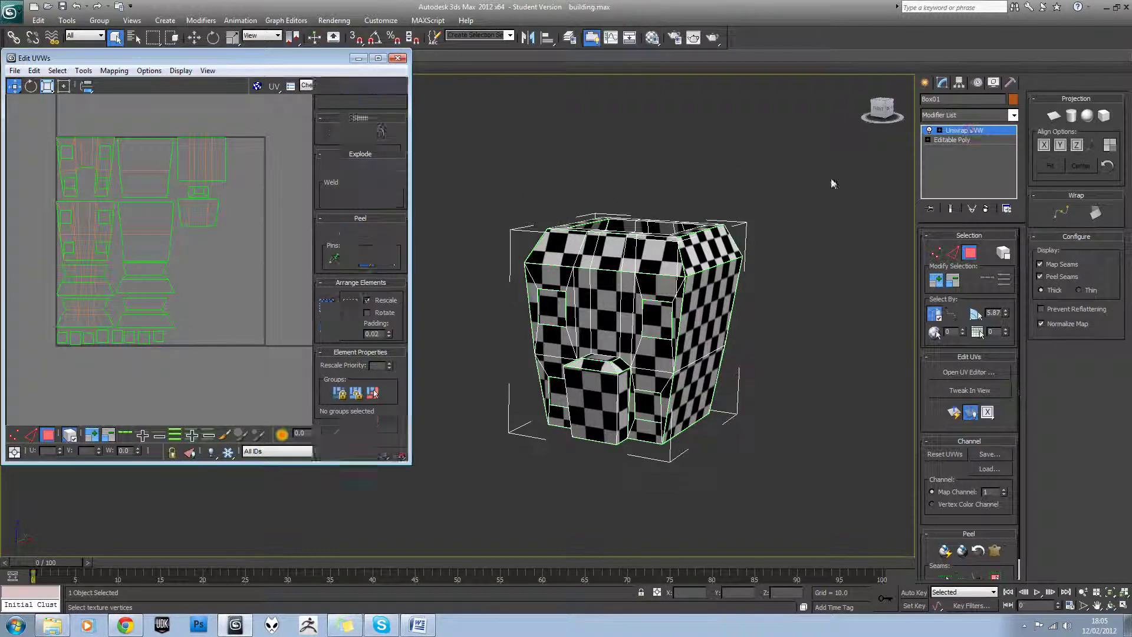
{"action": "left_click", "coordinate": [973, 131]}
{"action": "scroll", "coordinate": [581, 267], "scroll_direction": "up", "scroll_amount": 3}
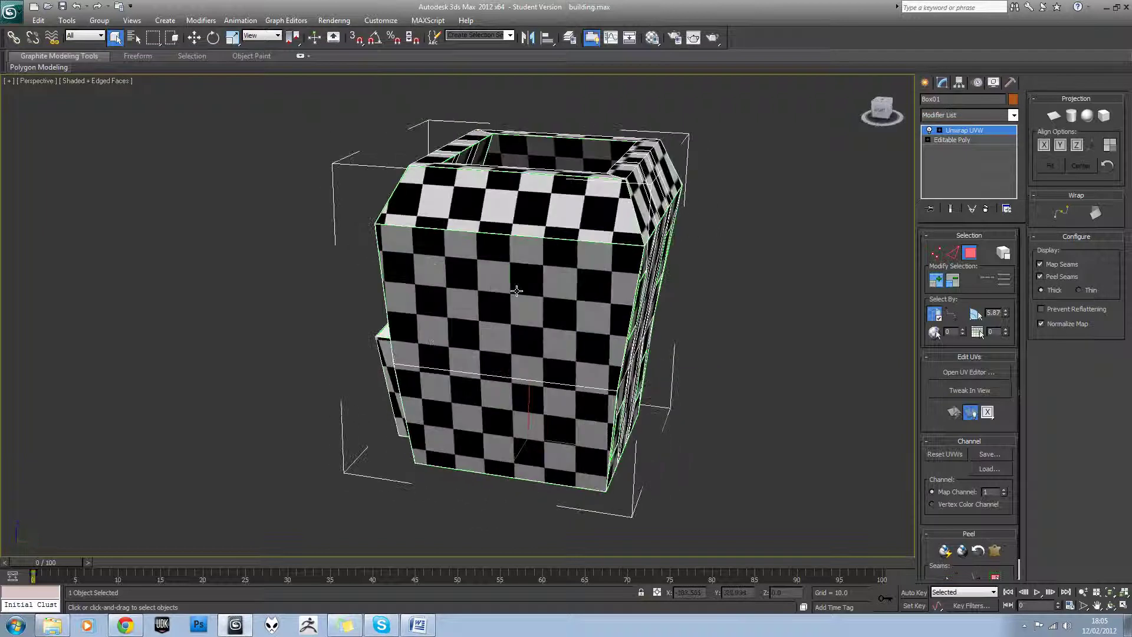